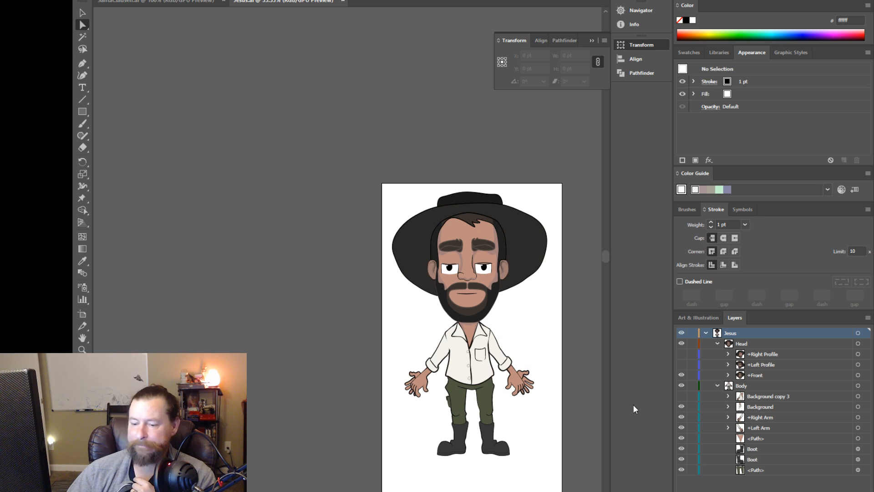
Step: Switch to Character Animator, nudge the Santa puppet's mitten on the scene's right side, and return to Illustrator
key("alt+Tab")
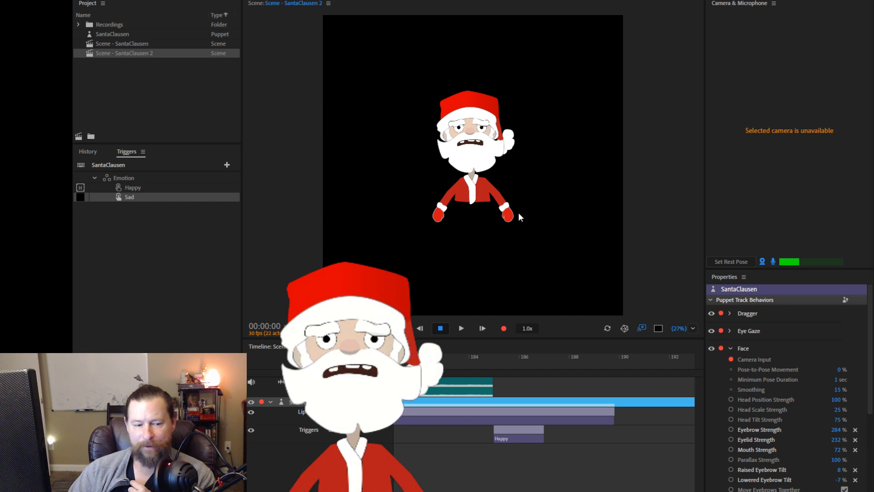
mouse_move(504, 213)
left_mouse_down()
mouse_move(490, 215)
mouse_move(488, 187)
mouse_move(511, 210)
mouse_move(501, 211)
left_mouse_up()
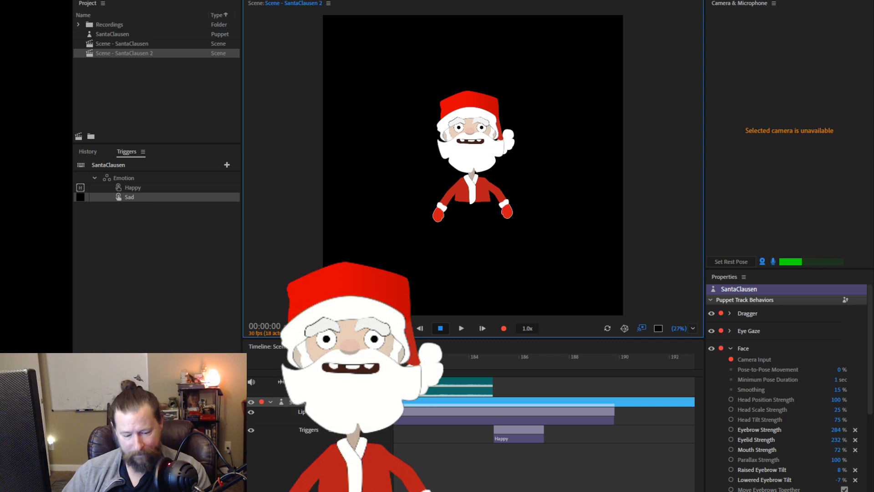
key("alt+Tab")
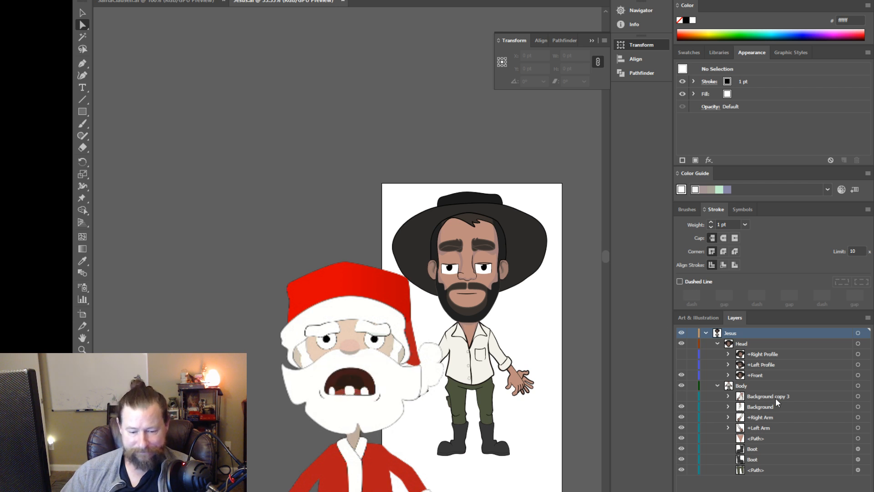
Step: Expand the +Front head layer and widen the docked panel columns
left_click(728, 375)
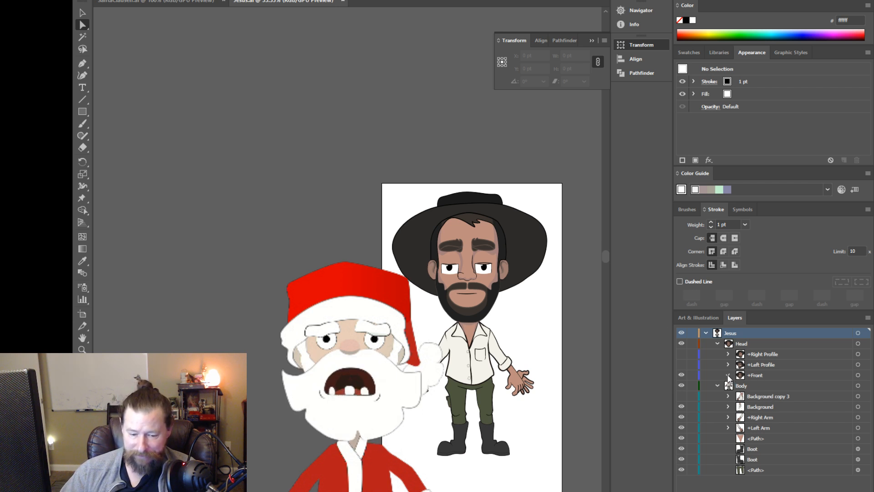
scroll(801, 425, "down", 3)
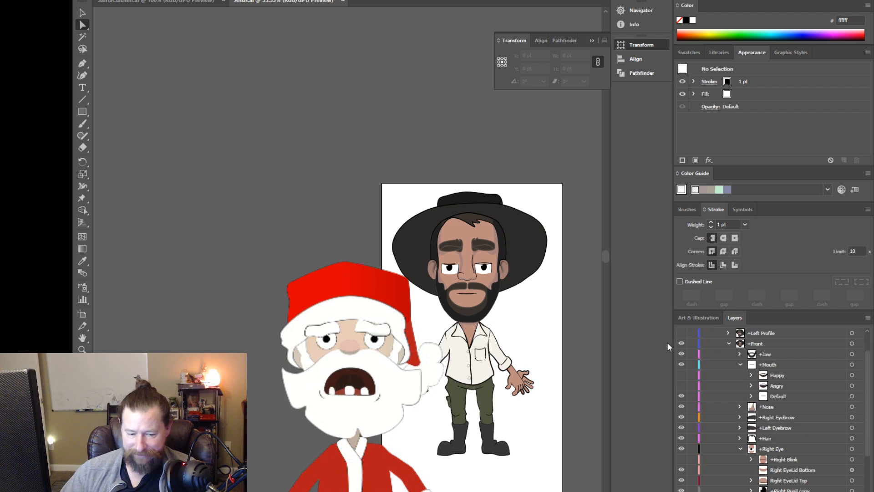
left_click_drag(673, 342, 640, 344)
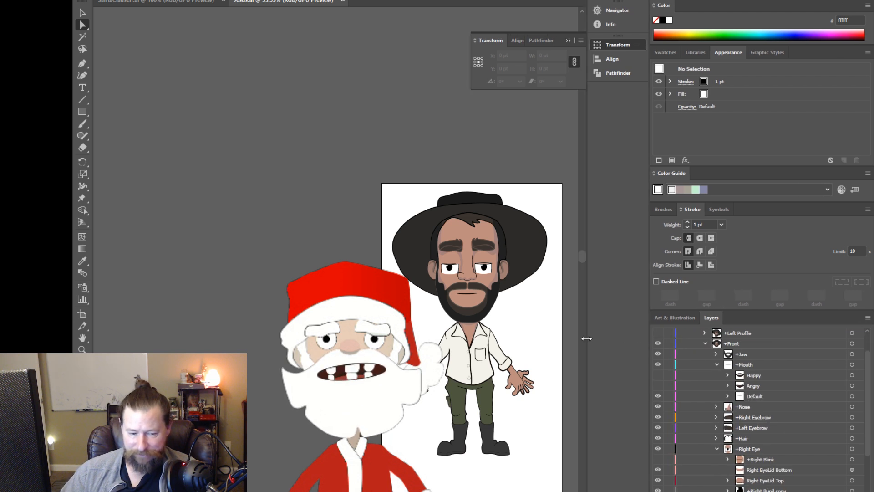
left_click_drag(579, 339, 571, 340)
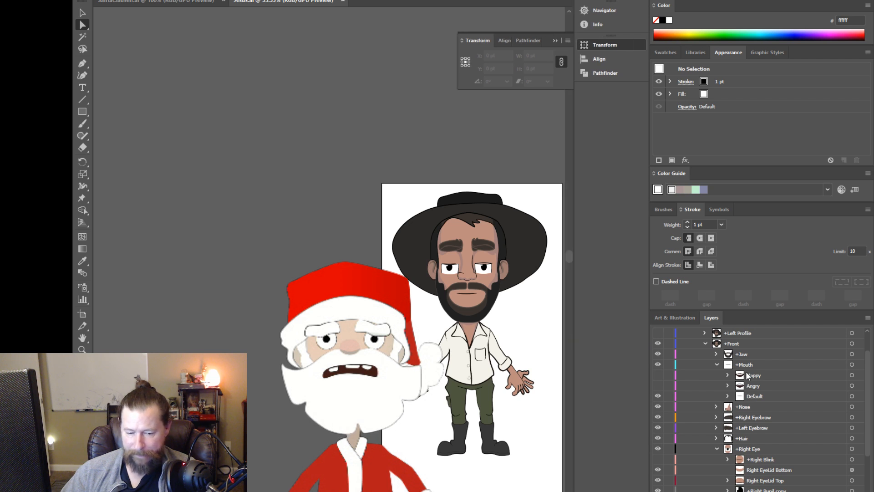
Step: Examine the Happy, Angry and Default sets under +Mouth and the Neutral artwork nested inside the Happy set
left_click(750, 363)
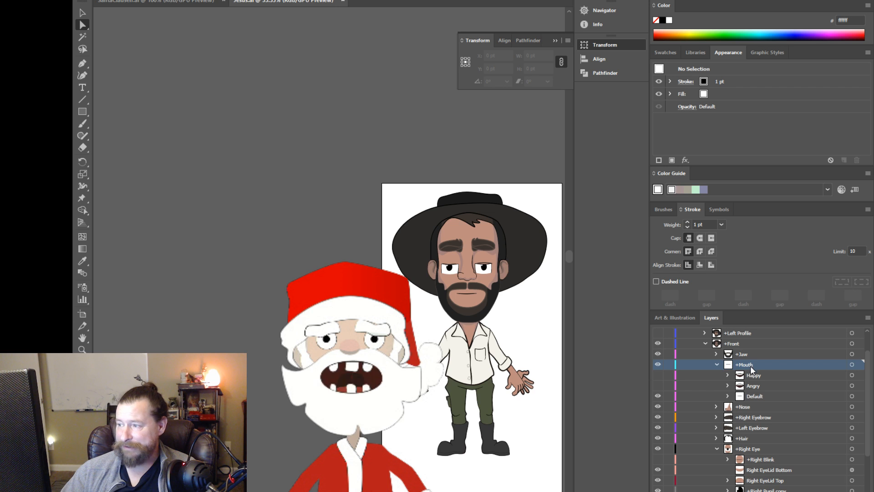
left_click(753, 378)
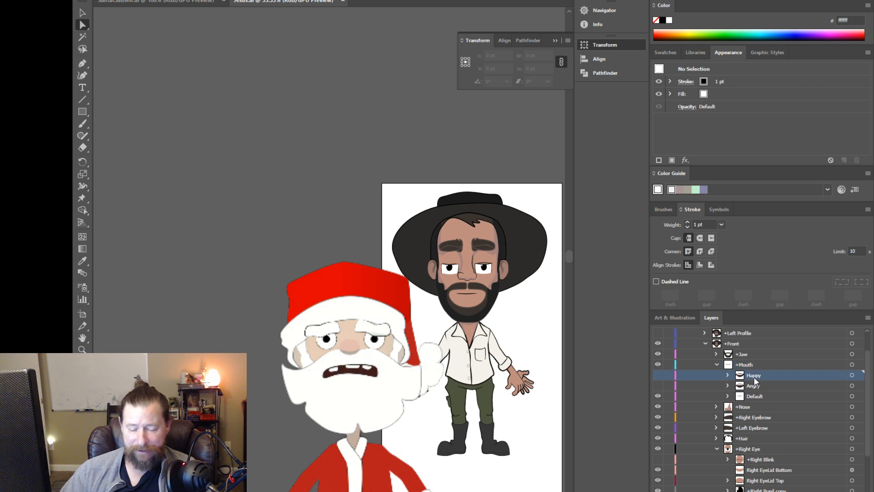
left_click(753, 385)
left_click(754, 396)
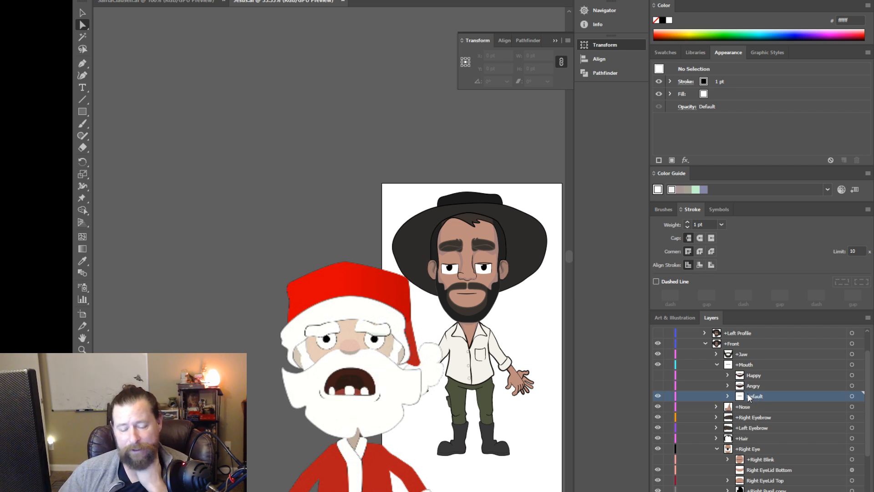
left_click(727, 375)
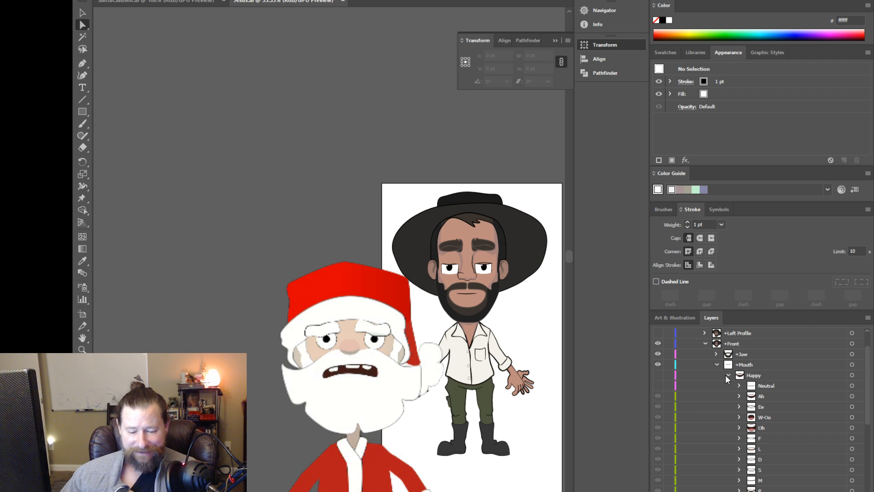
left_click(761, 385)
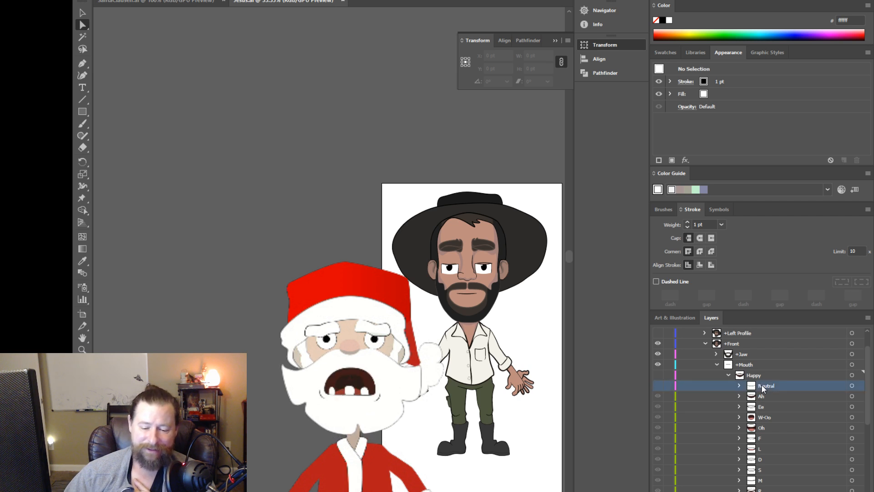
left_click(868, 318)
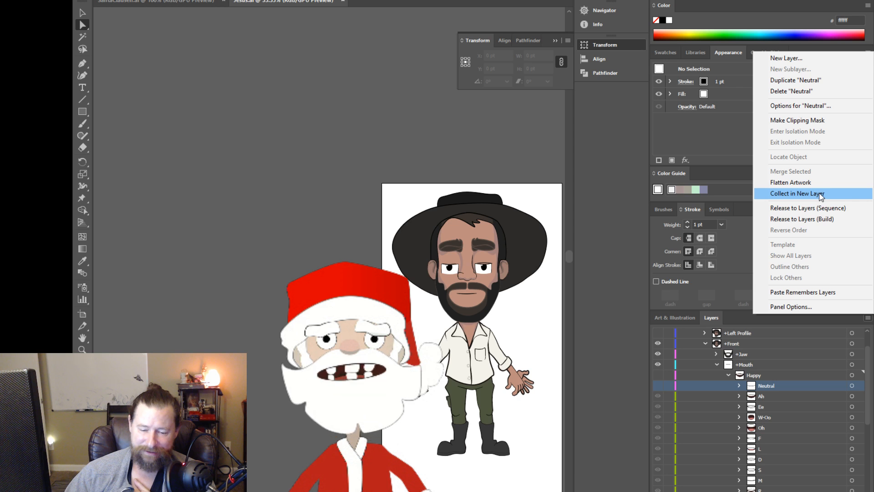
left_click(763, 384)
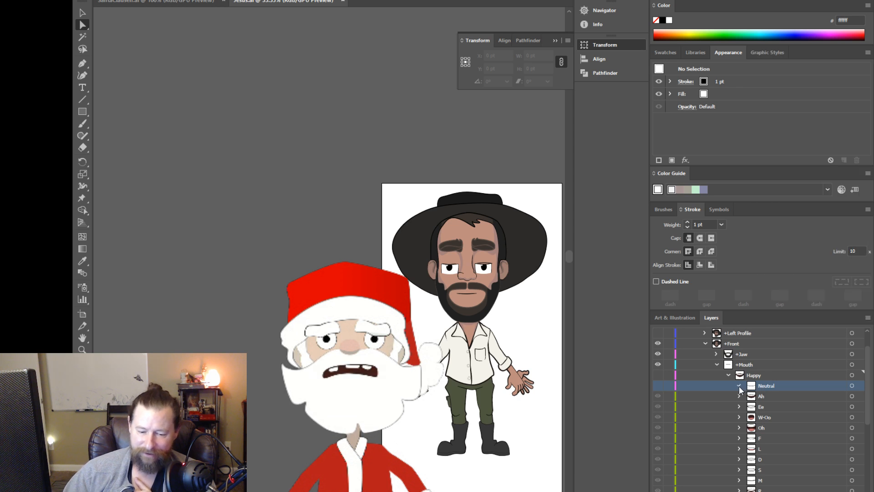
left_click(739, 386)
left_click(774, 395)
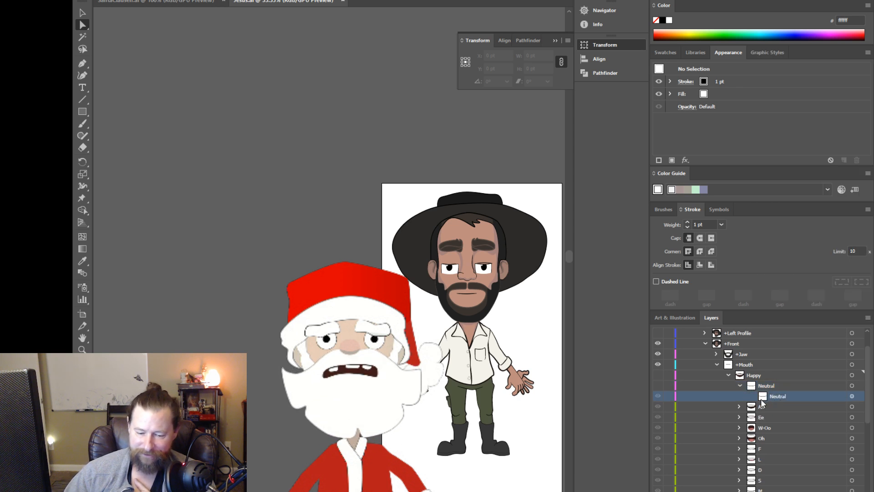
Step: Examine the Ah layer's nested group and the Neutral, Ee and W-Oo layers in the Happy set, and collapse the set
left_click(738, 407)
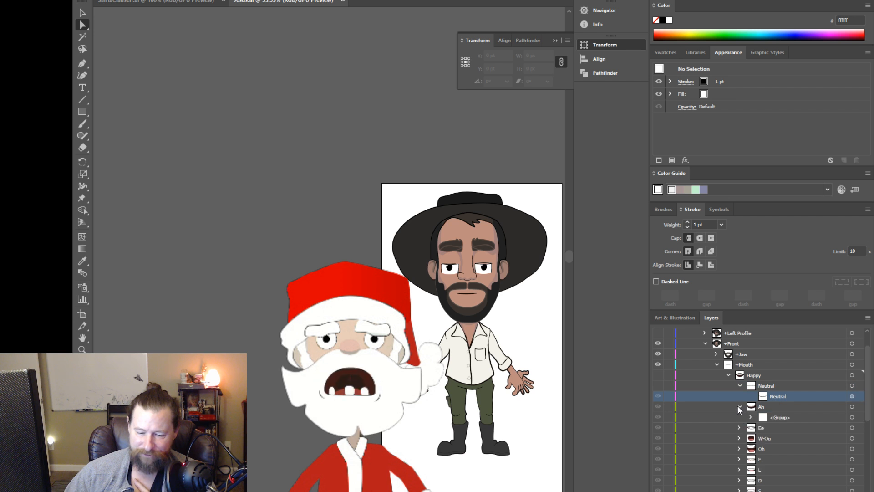
left_click(780, 418)
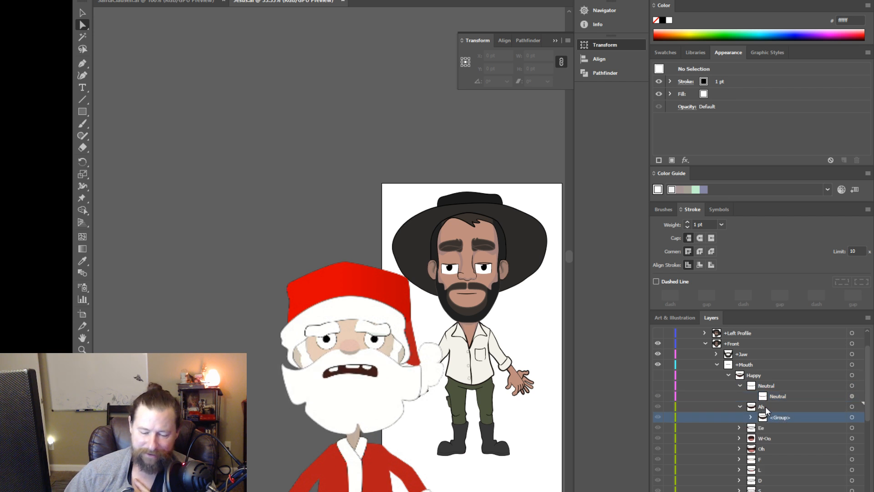
left_click(765, 405)
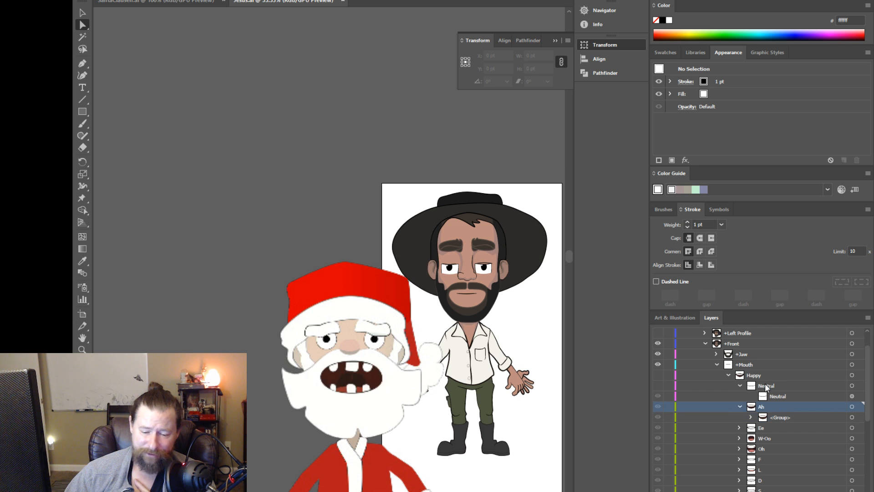
left_click(764, 383)
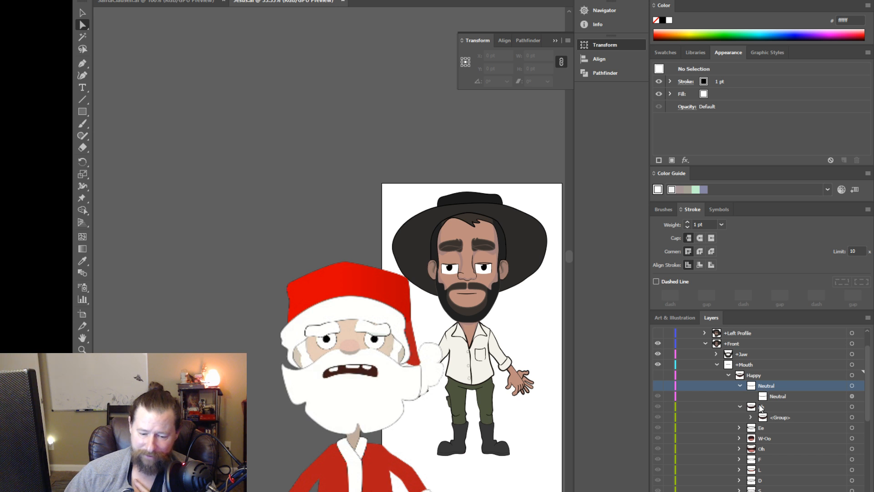
left_click(760, 406)
left_click(759, 428)
left_click(761, 438)
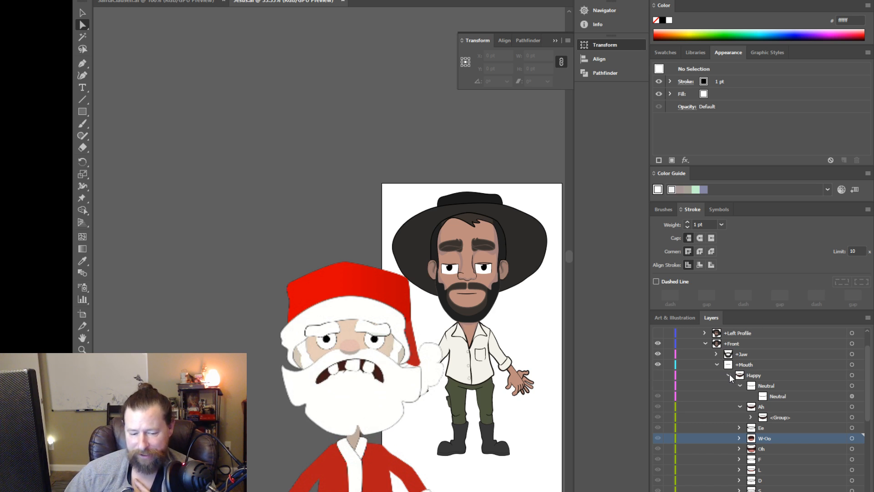
left_click(728, 375)
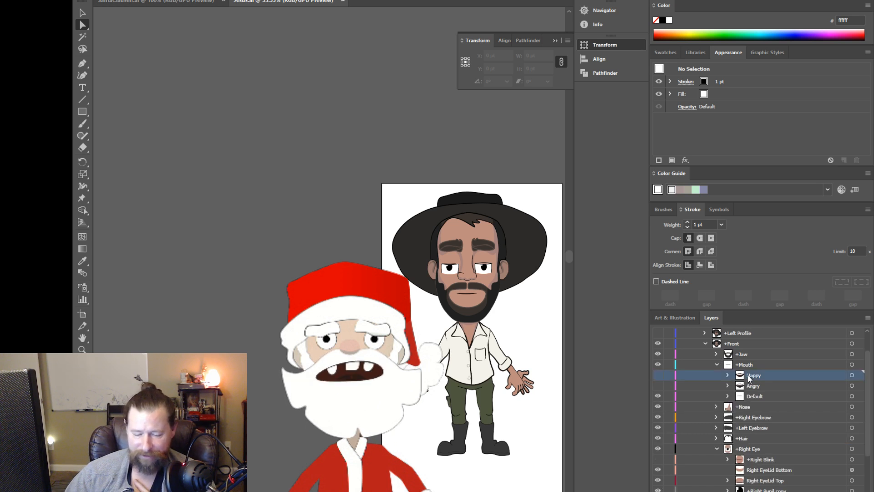
Step: Move all viseme layers from Neutral through Base out of the Default set directly into the +Mouth layer
left_click(751, 387)
left_click(750, 396)
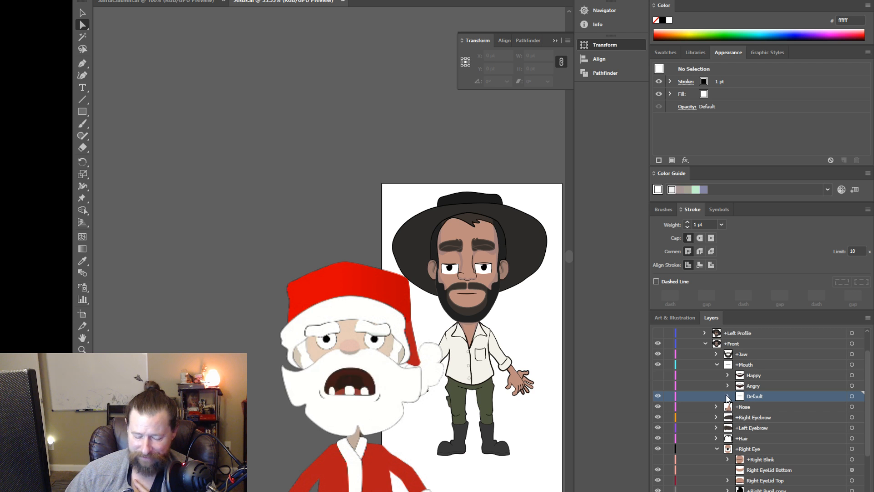
left_click(727, 396)
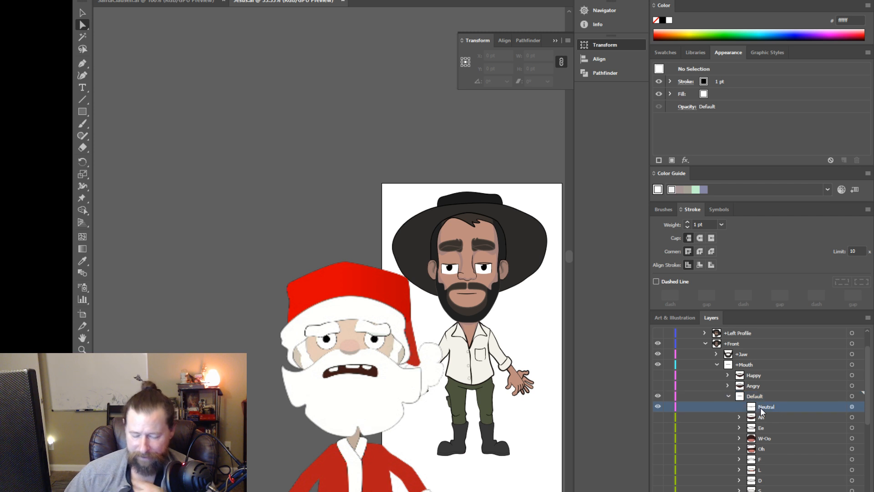
scroll(763, 413, "down", 3)
left_click(763, 427, "shift")
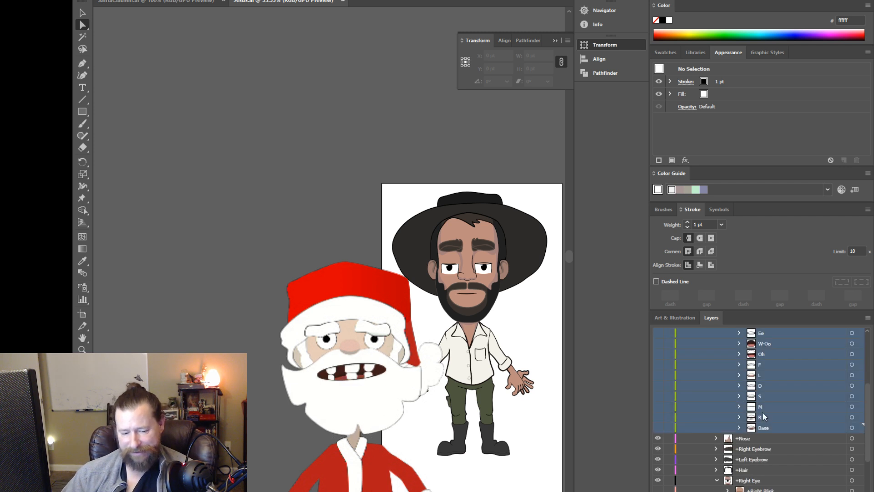
scroll(763, 411, "up", 3)
left_click_drag(763, 406, 753, 368)
scroll(760, 399, "down", 2)
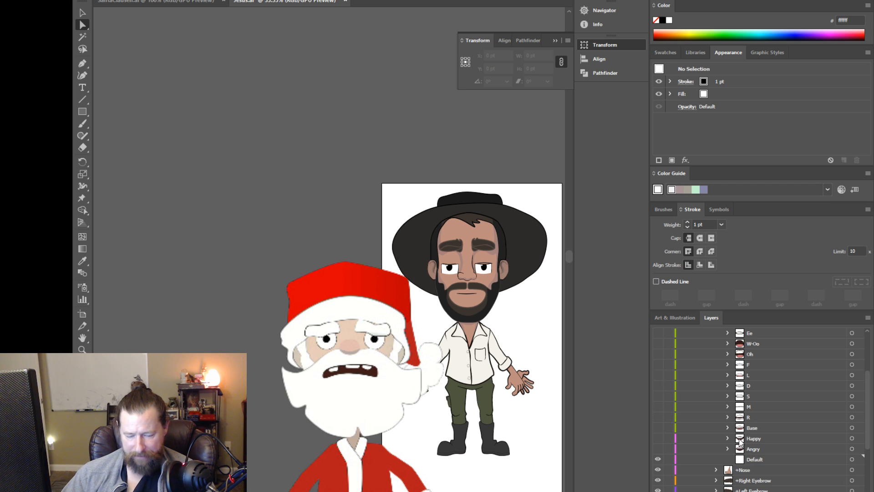
scroll(727, 433, "up", 1)
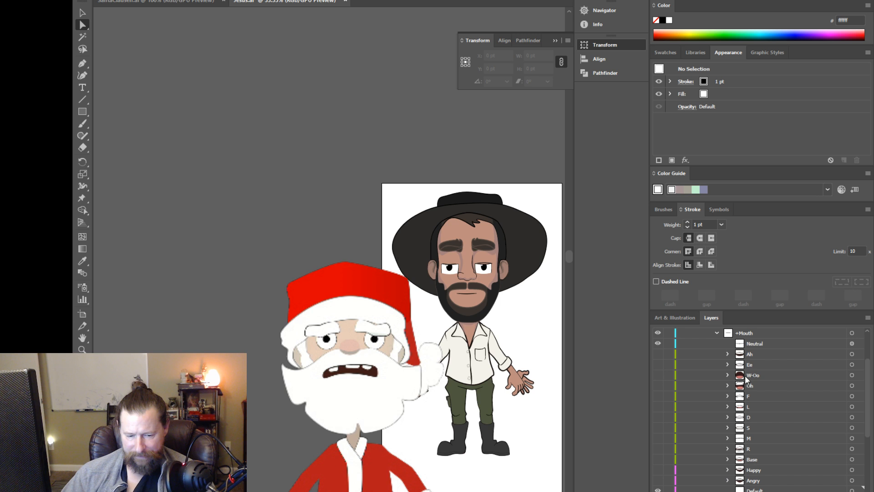
Step: Collect the Neutral mouth artwork under +Mouth in a new layer and name that layer Neutral
left_click(764, 344)
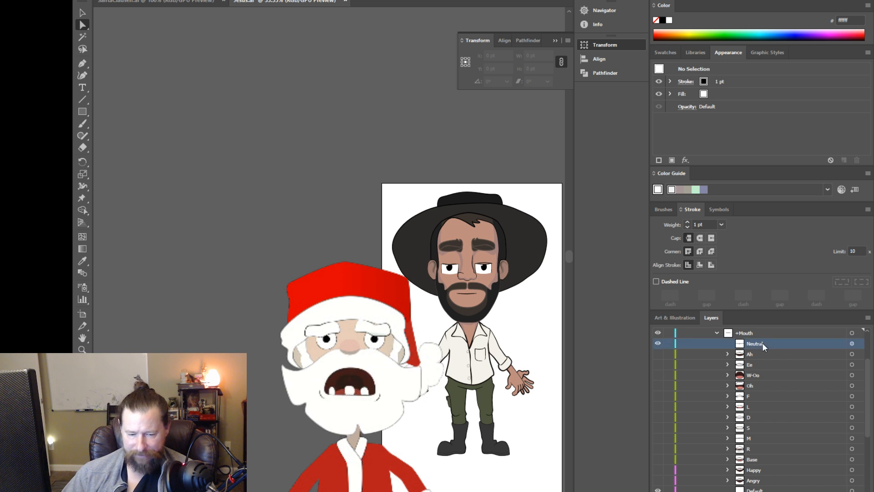
left_click(867, 318)
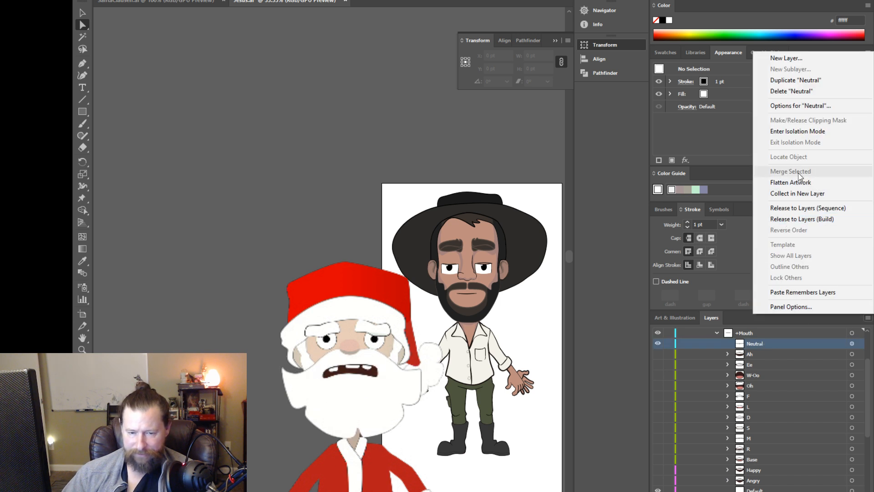
left_click(804, 195)
double_click(756, 343)
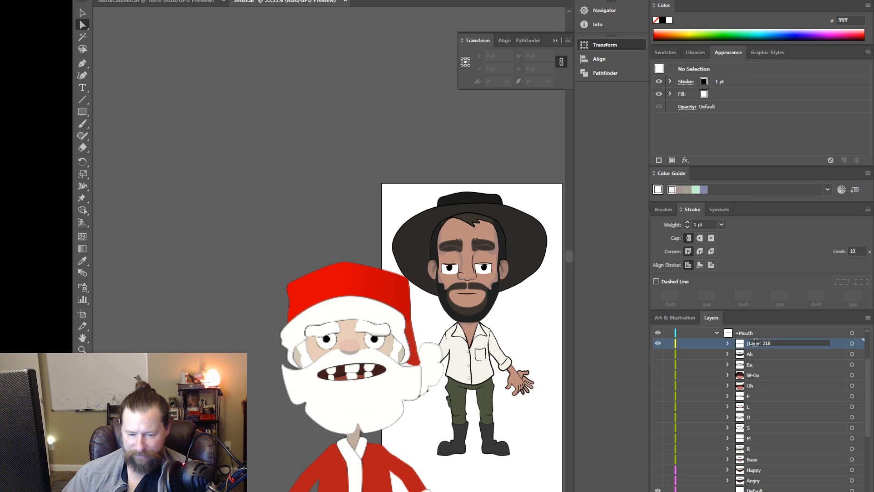
type("Neut")
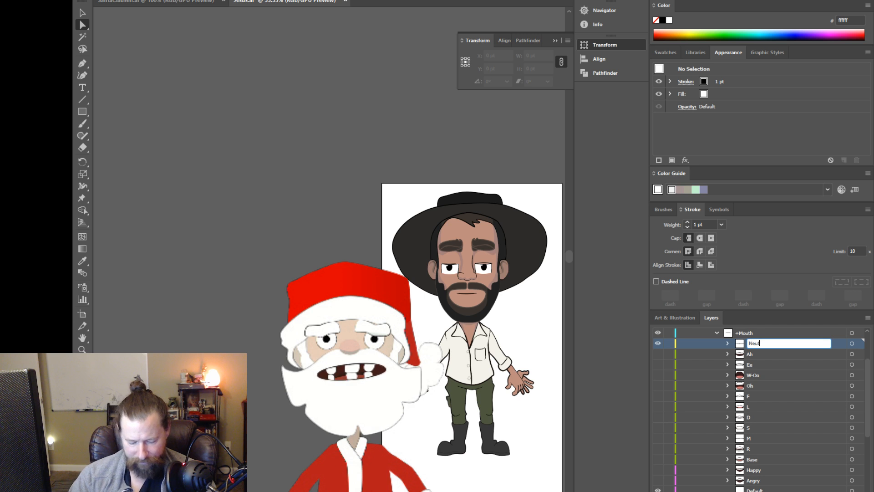
type("ral")
key("Return")
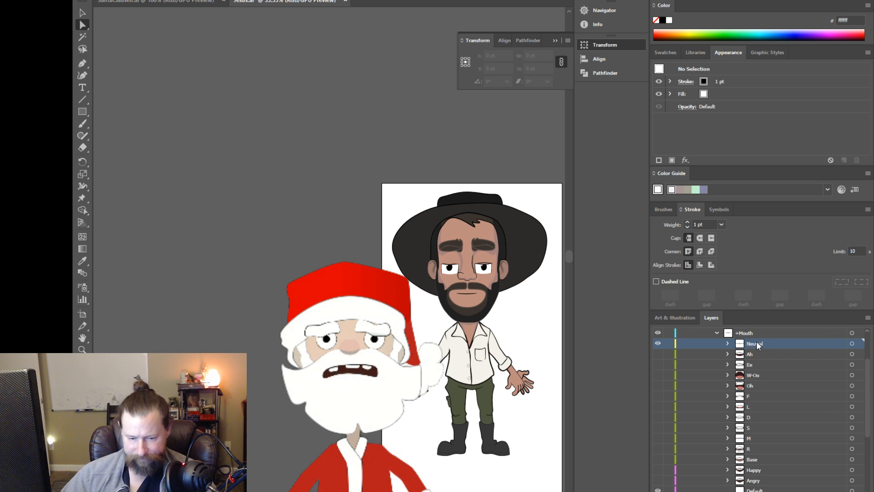
Step: Collect the artwork nested inside the Neutral layer under +Mouth in a new layer and name that layer Neutral_N
left_click(727, 343)
left_click(765, 354)
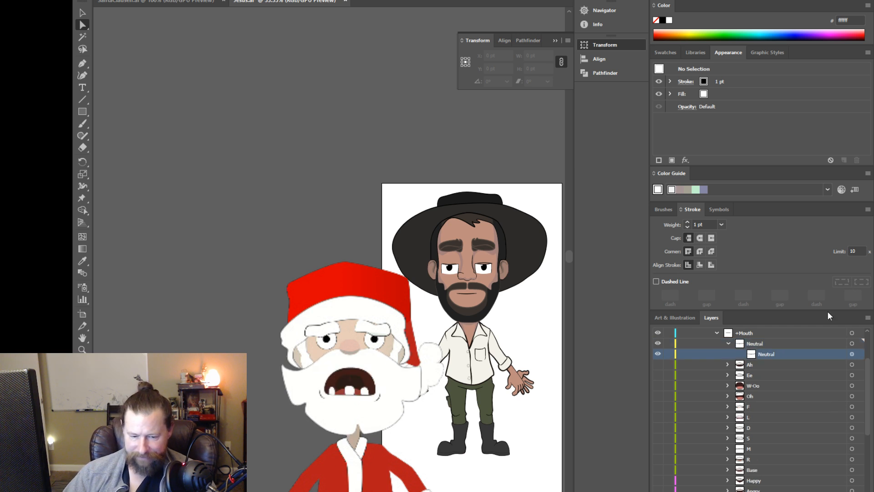
left_click(868, 318)
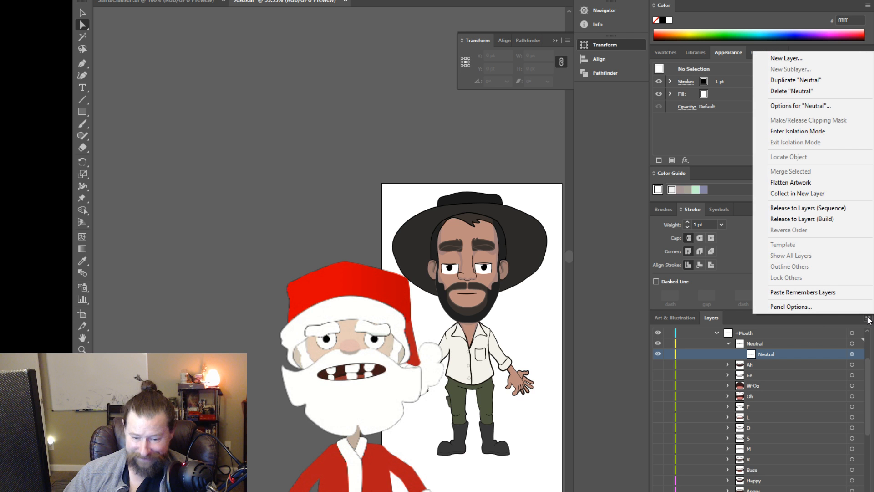
left_click(813, 193)
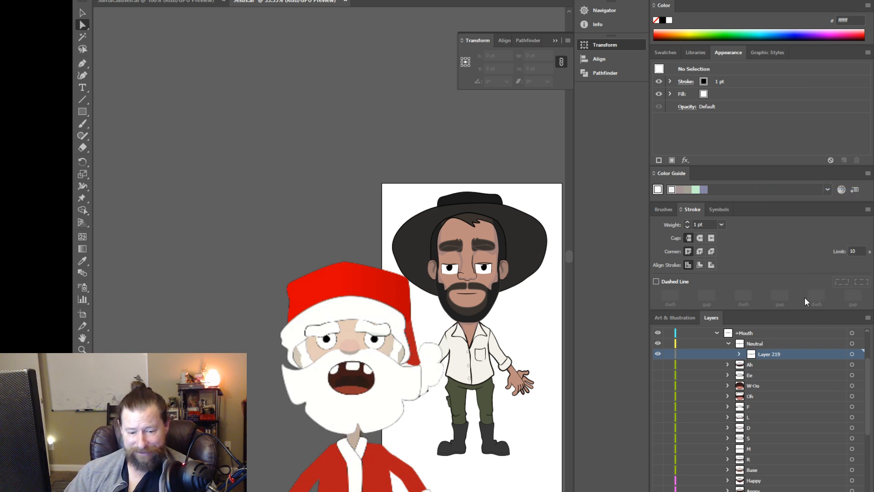
double_click(768, 354)
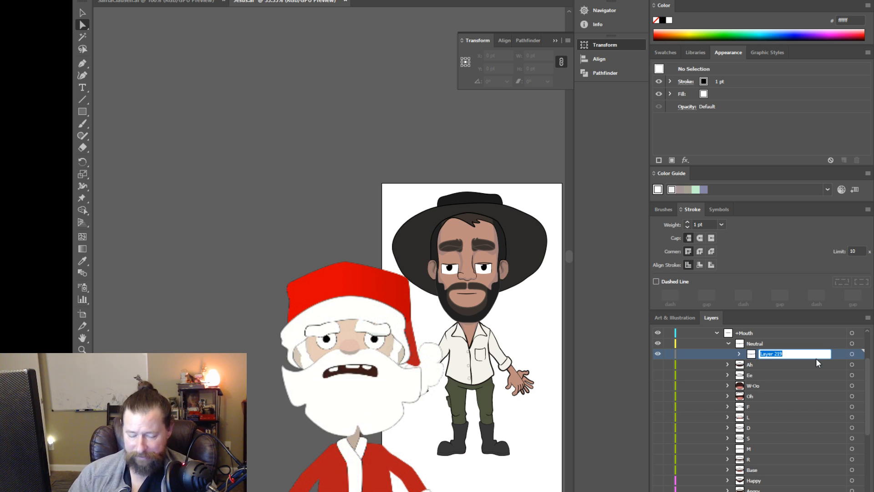
type("Neutral")
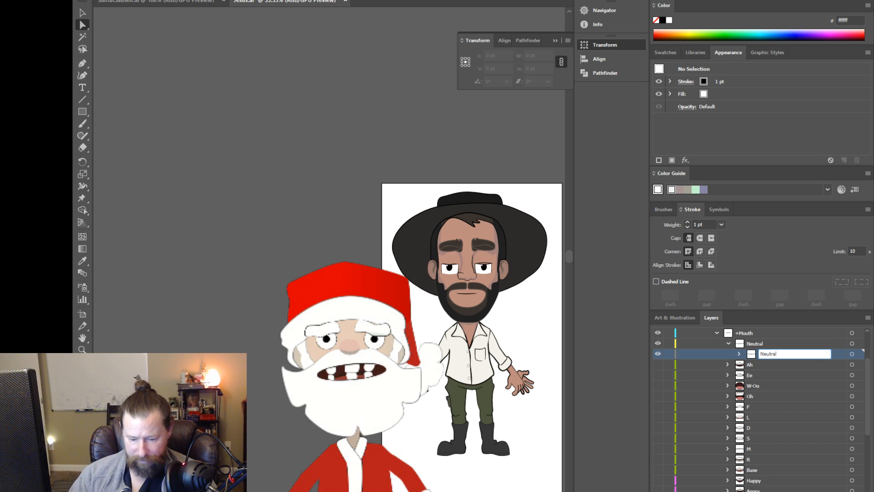
type("_N")
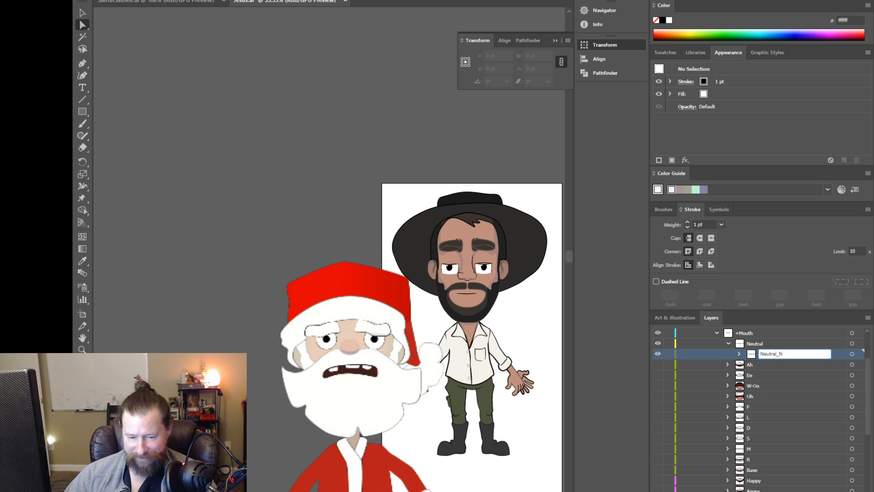
key("Return")
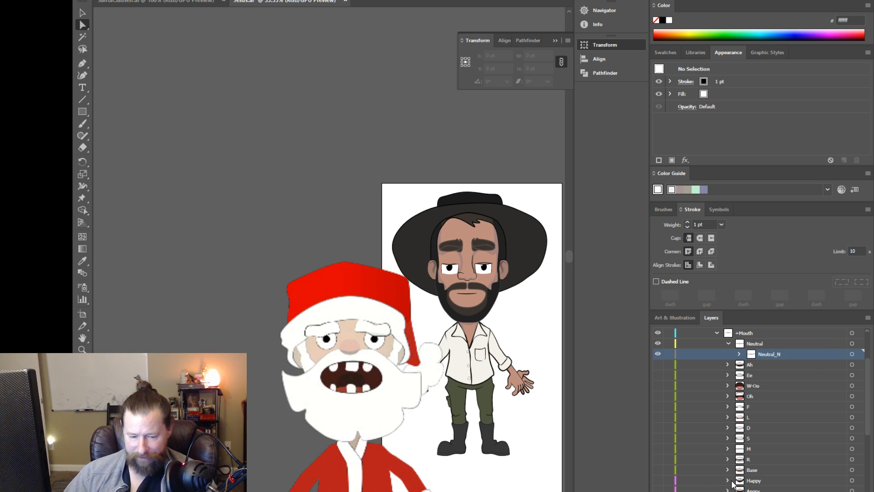
Step: Try to move the Neutral layer of the hidden Happy set into the Neutral layer under +Mouth
left_click(727, 481)
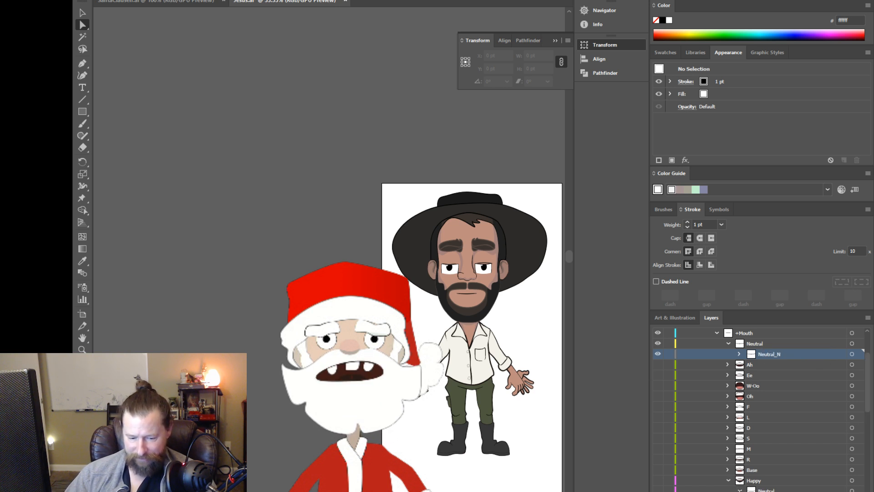
left_click(765, 345)
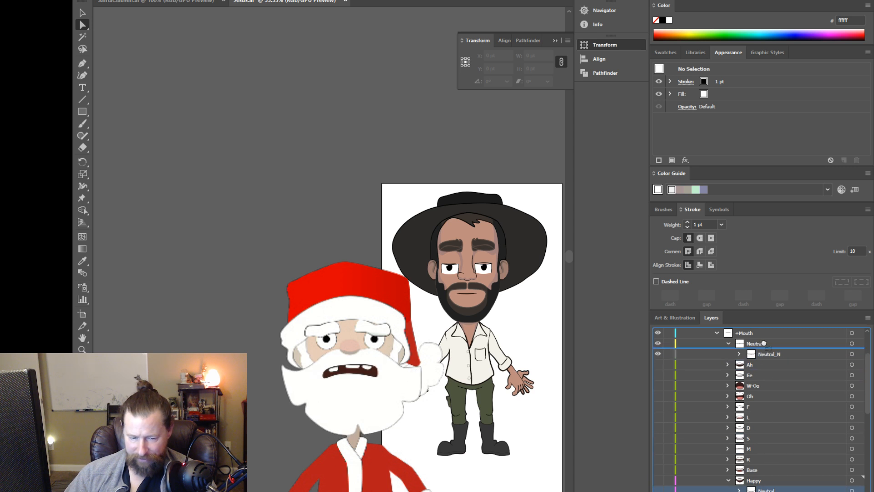
left_click_drag(765, 344, 767, 349)
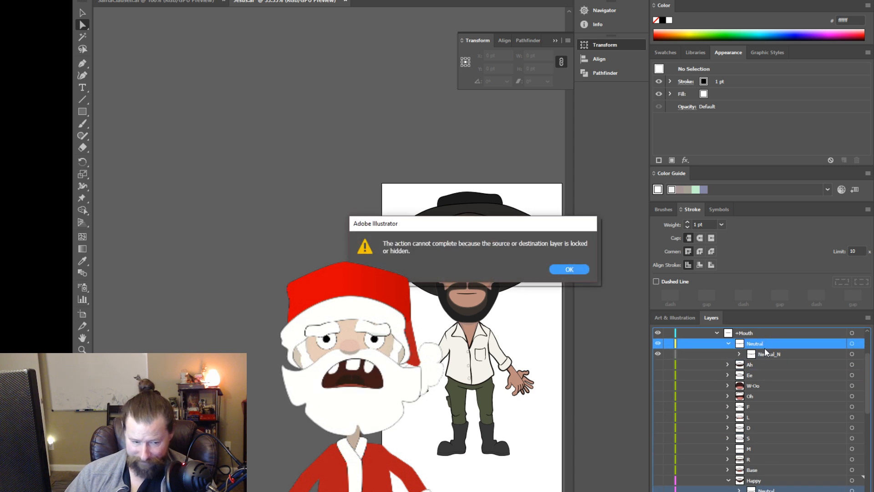
left_click(569, 270)
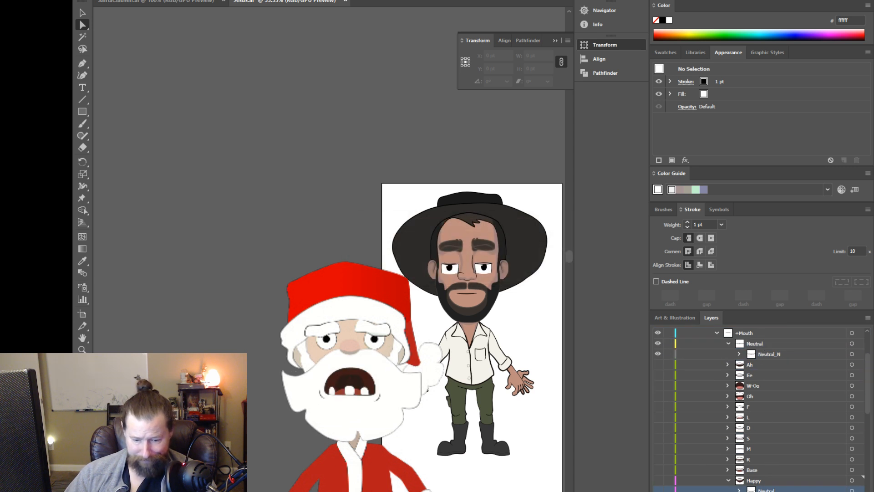
Step: Make the Happy set visible and move its Neutral layer into the +Mouth Neutral layer, above Neutral_N
left_click(657, 480)
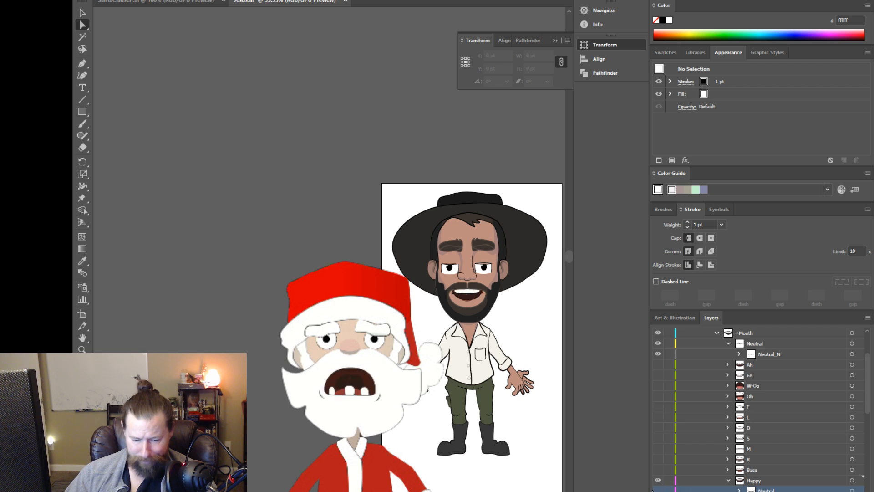
left_click_drag(766, 489, 760, 350)
left_click(770, 364)
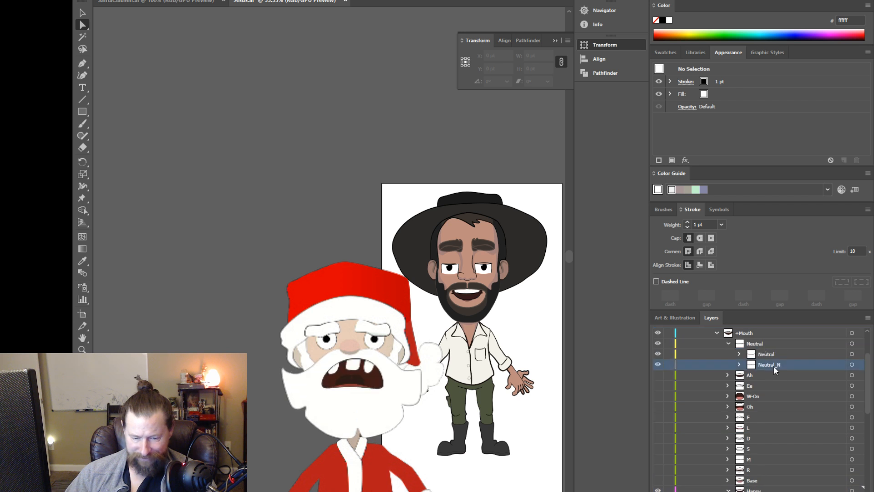
Step: Rename the happy mouth's layer inside the Neutral layer as Neutral_H
double_click(773, 353)
left_click(777, 353)
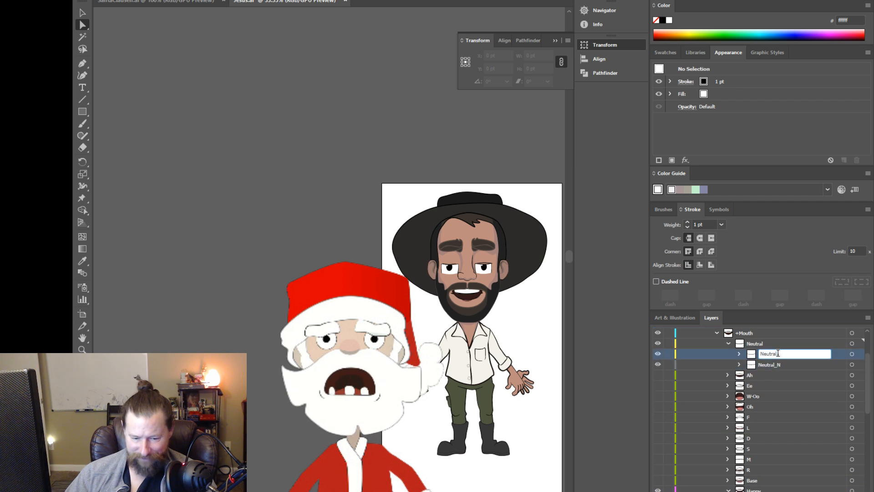
type("_h")
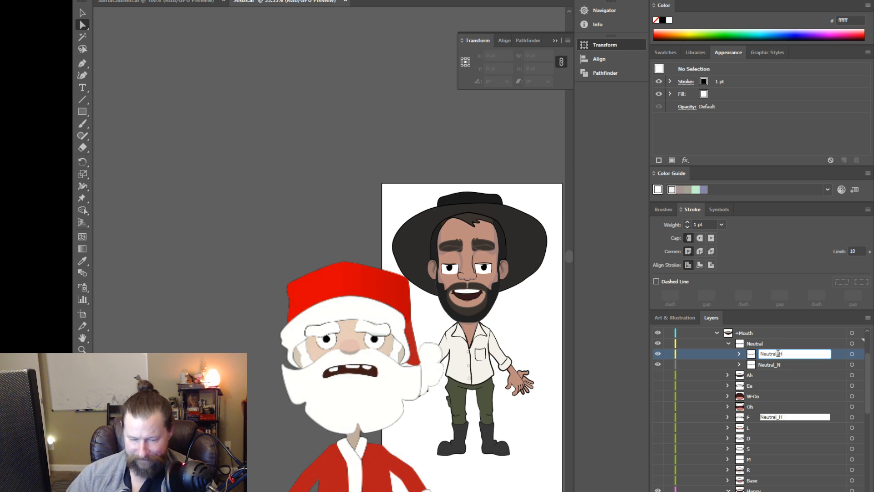
key("Return")
Step: Make the Angry set visible and move its Neutral artwork into the +Mouth Neutral layer, between Neutral_H and Neutral_N
scroll(740, 451, "down", 3)
left_click(739, 438)
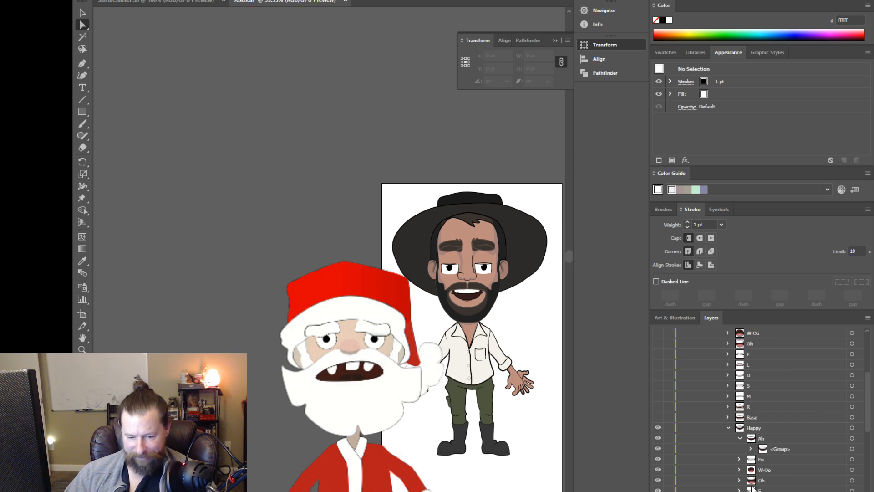
left_click(728, 427)
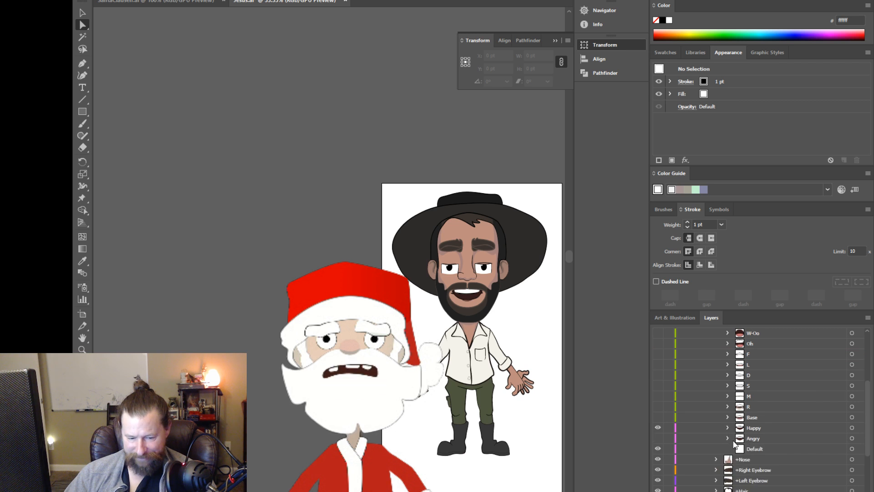
left_click(728, 437)
left_click(766, 450)
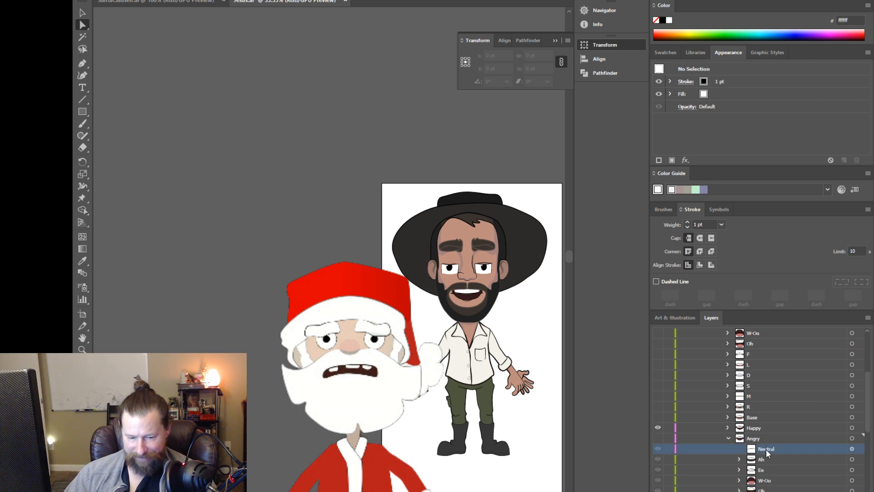
left_click(658, 438)
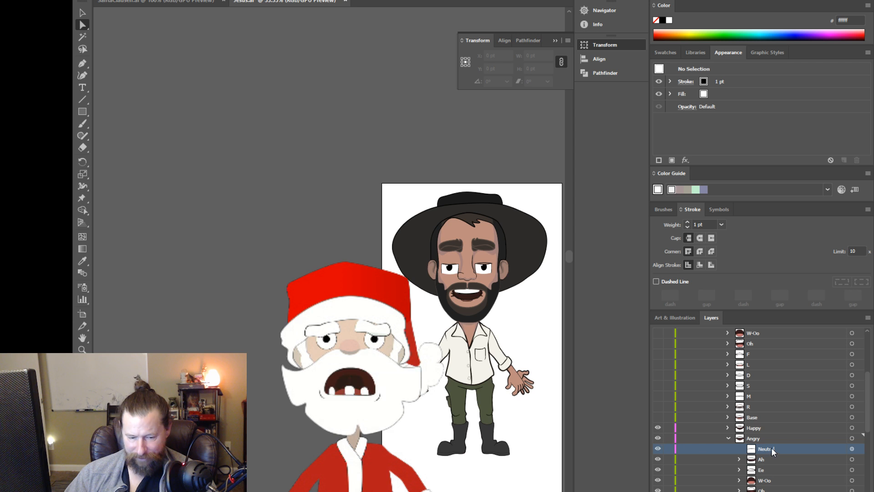
left_click_drag(771, 451, 776, 339)
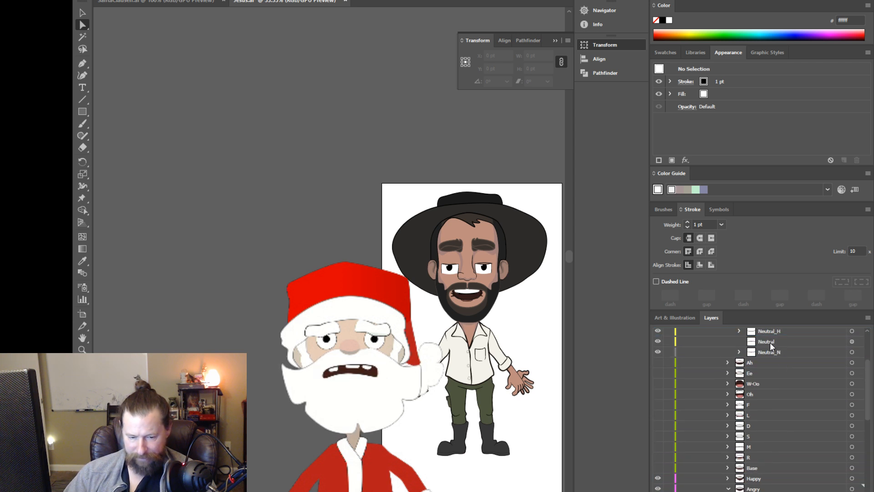
Step: Rename the angry mouth artwork inside the Neutral layer as Neutral_A
double_click(772, 341)
left_click(779, 340)
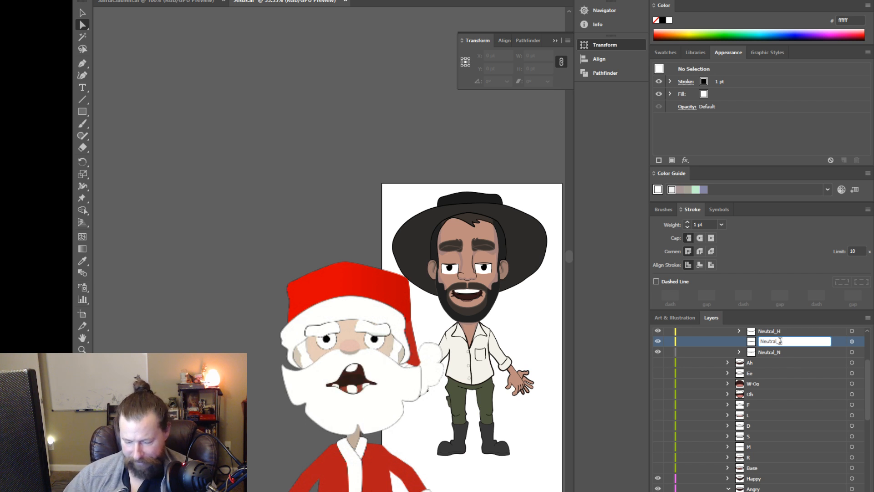
type("_A")
key("Return")
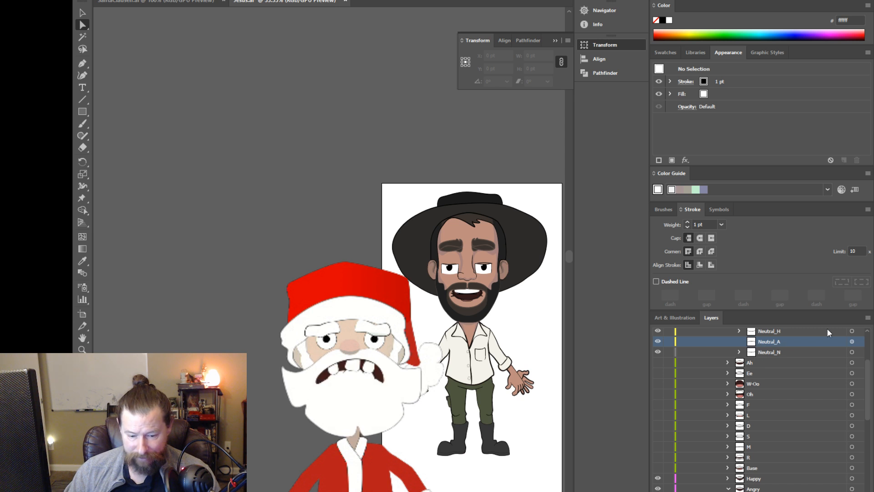
Step: Collect the Neutral_A artwork in a new layer and name that layer Neutral_A
scroll(782, 345, "up", 1)
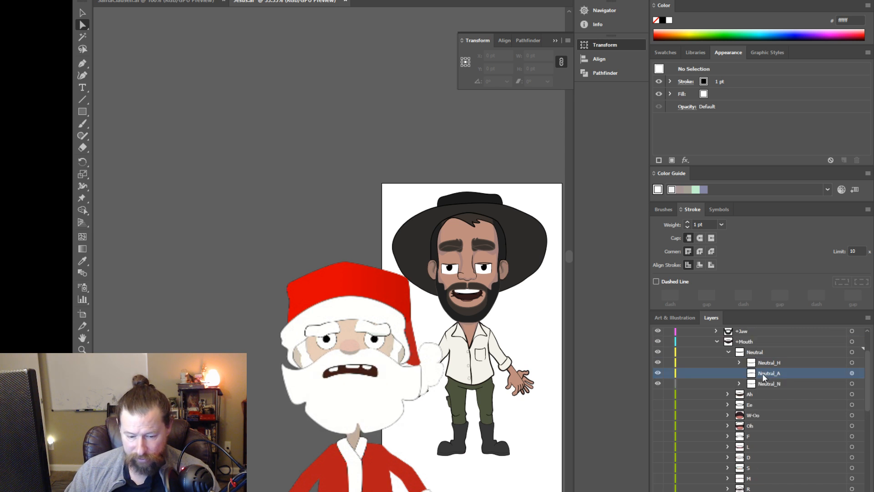
left_click(738, 362)
left_click(738, 363)
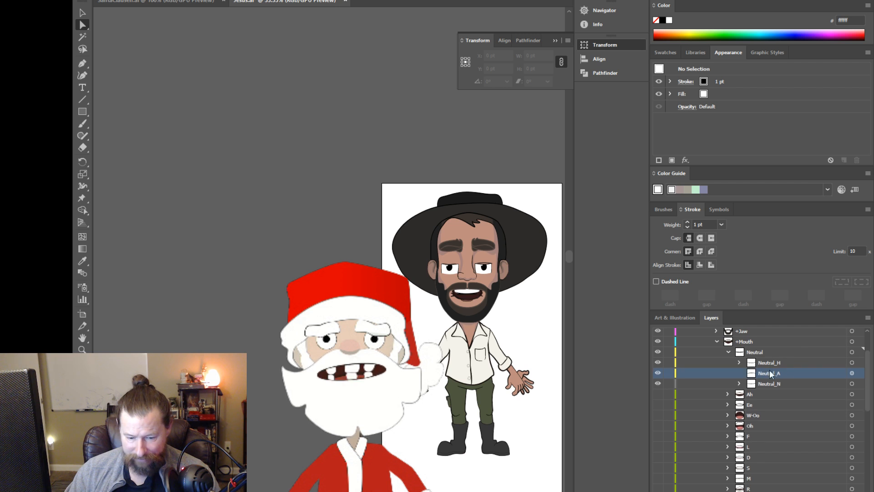
left_click(867, 318)
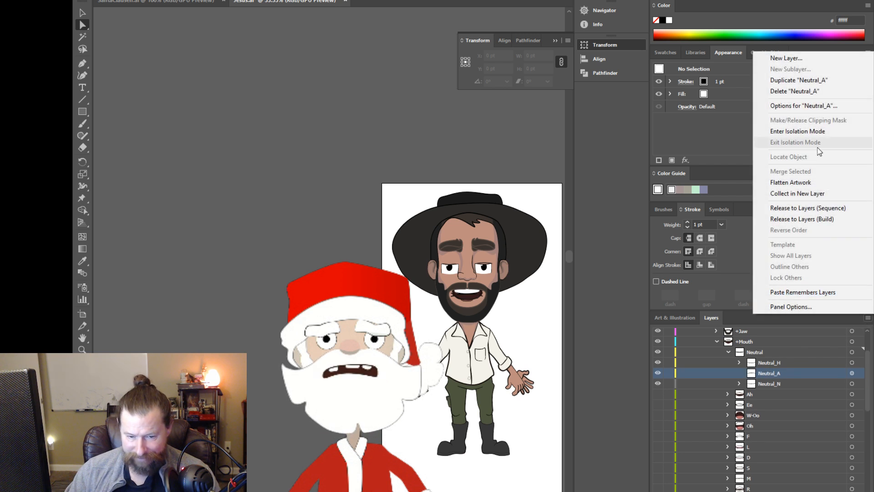
left_click(801, 193)
double_click(775, 373)
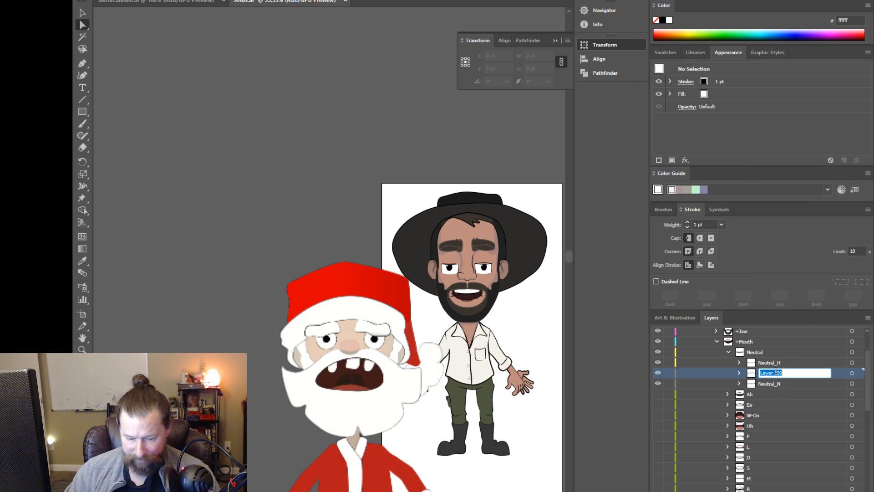
type("Neutr")
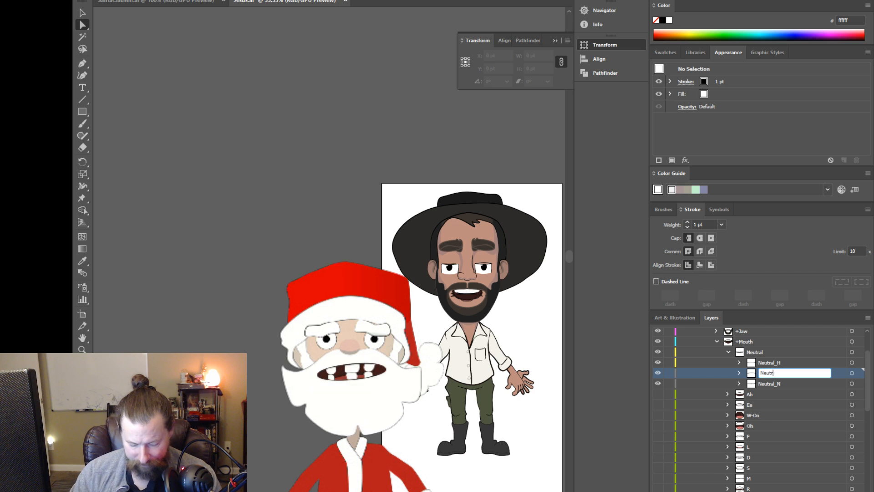
type("al_A")
key("Return")
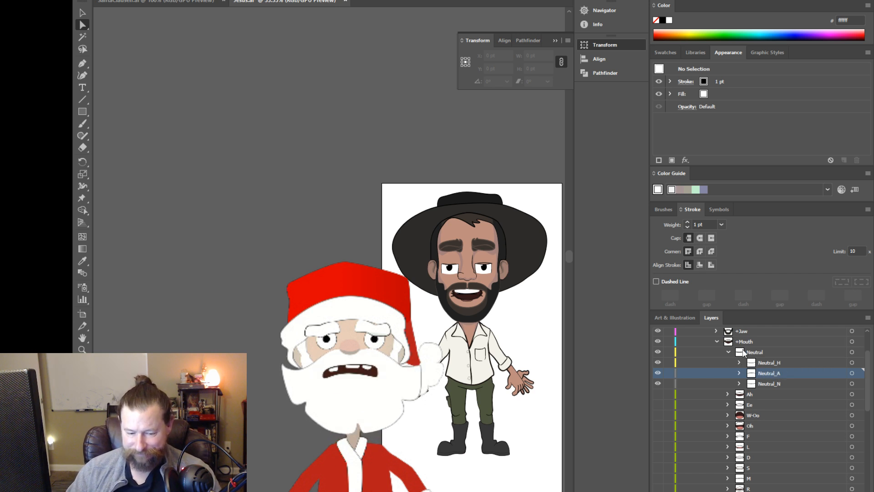
Step: Check the Neutral_H, Neutral_A and Neutral_N layers one by one and collapse the Neutral layer
left_click(780, 362)
left_click(776, 372)
left_click(774, 384)
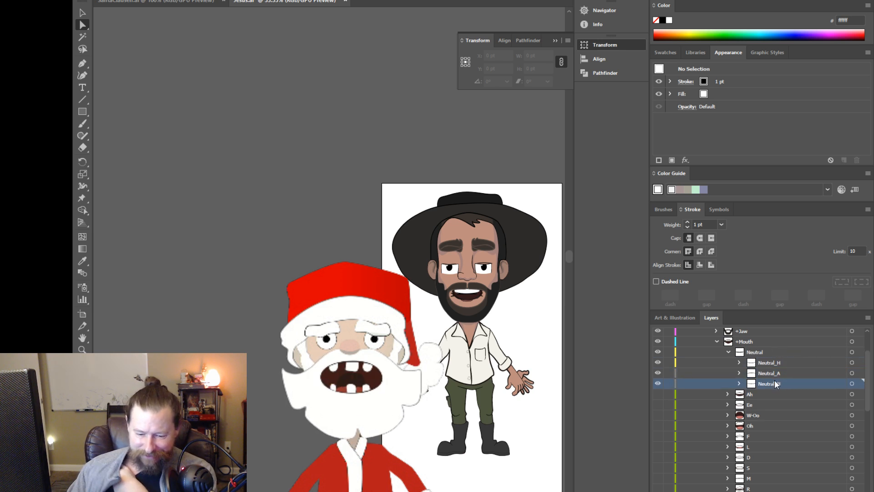
left_click(728, 352)
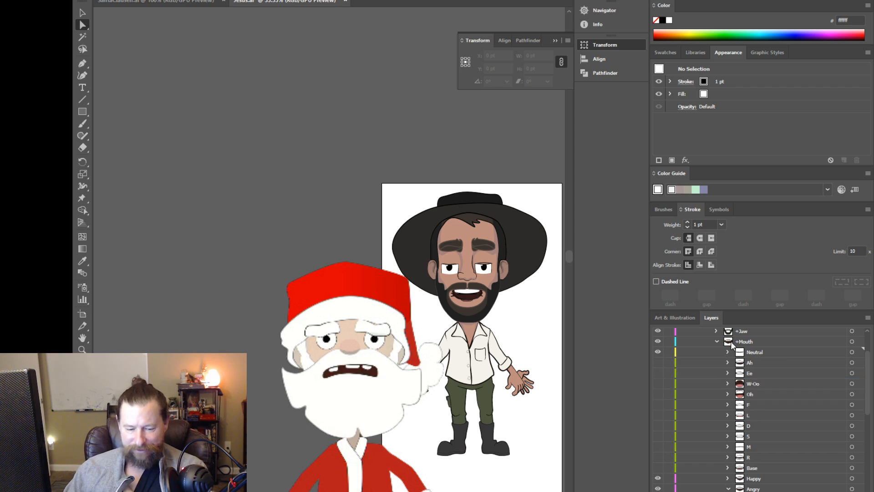
Step: Compare the expanded Neutral layer in Illustrator with the Mouth hierarchy of the SantaClausen puppet rig in Character Animator
key("alt+Tab")
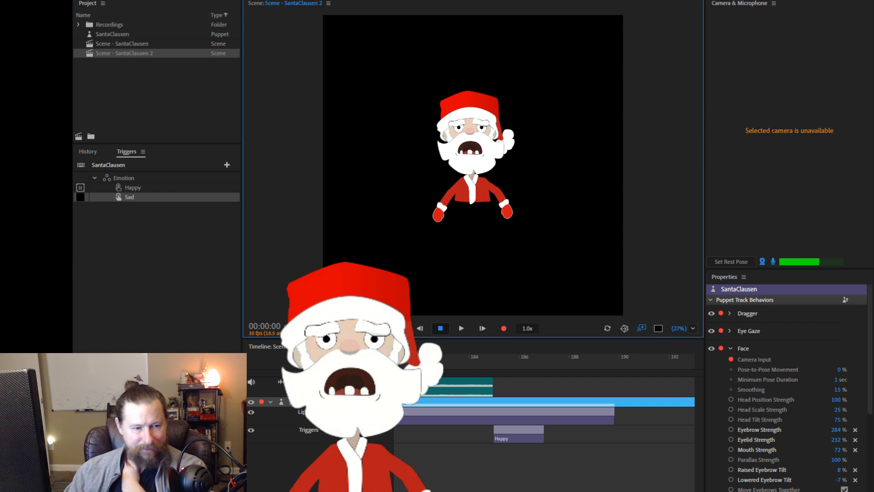
key("ctrl+2")
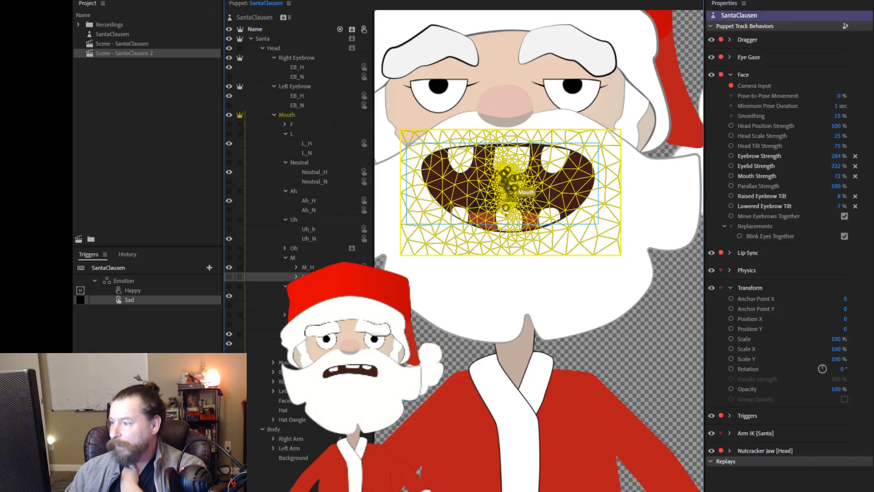
key("alt+Tab")
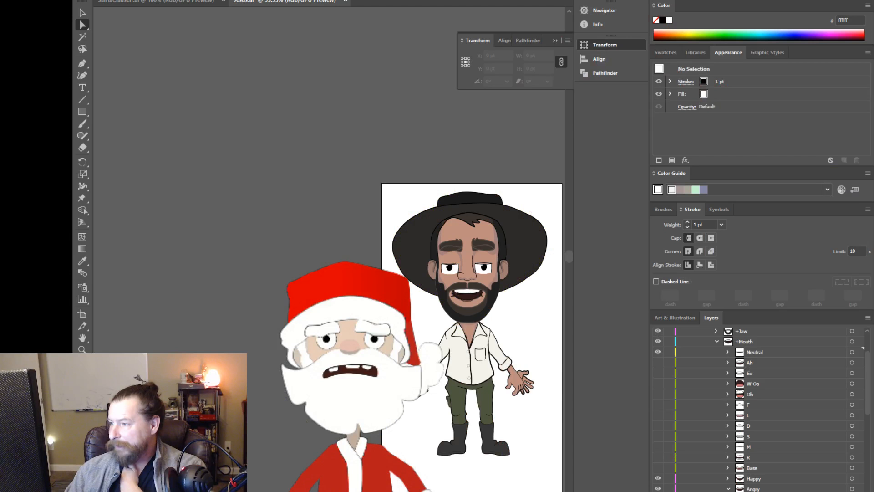
left_click(727, 353)
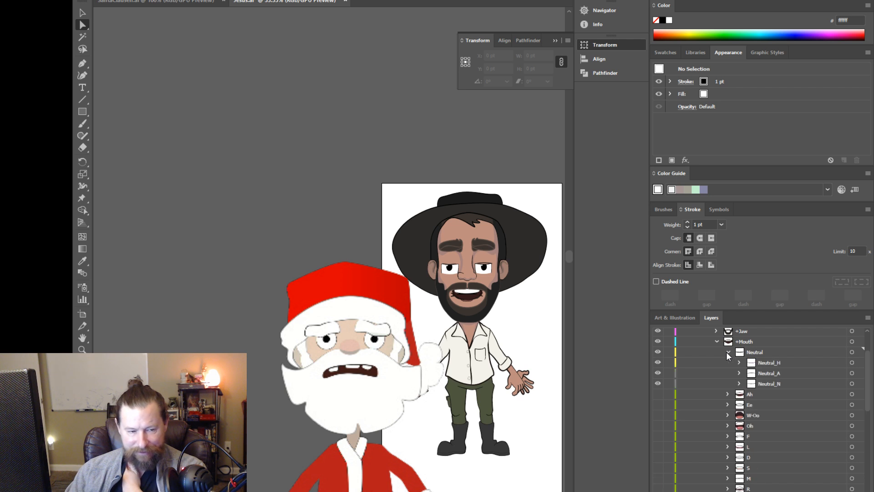
key("alt+Tab")
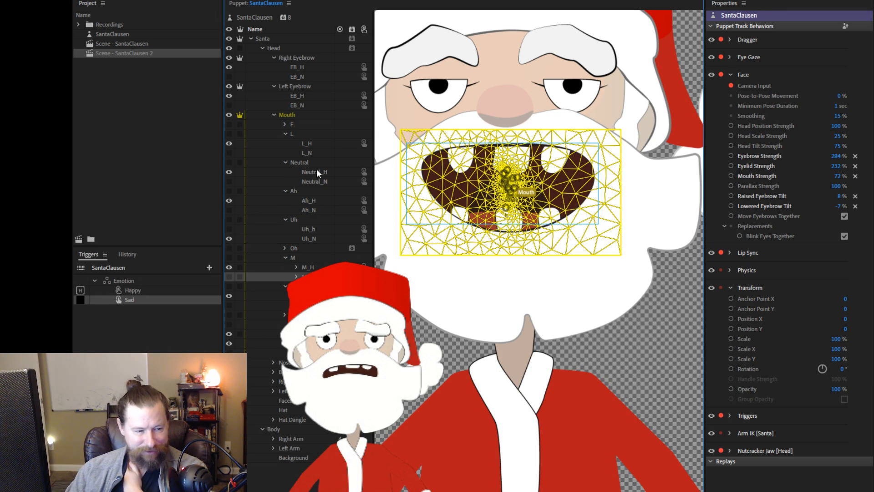
Step: Examine the Neutral and L viseme layers and their _H and _N variants inside the SantaClausen puppet's Mouth group
left_click(293, 162)
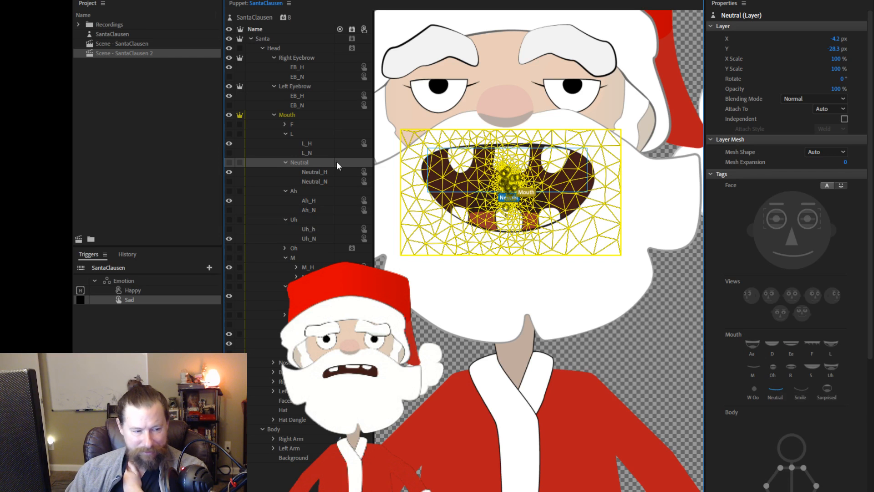
left_click(326, 172)
left_click(325, 183)
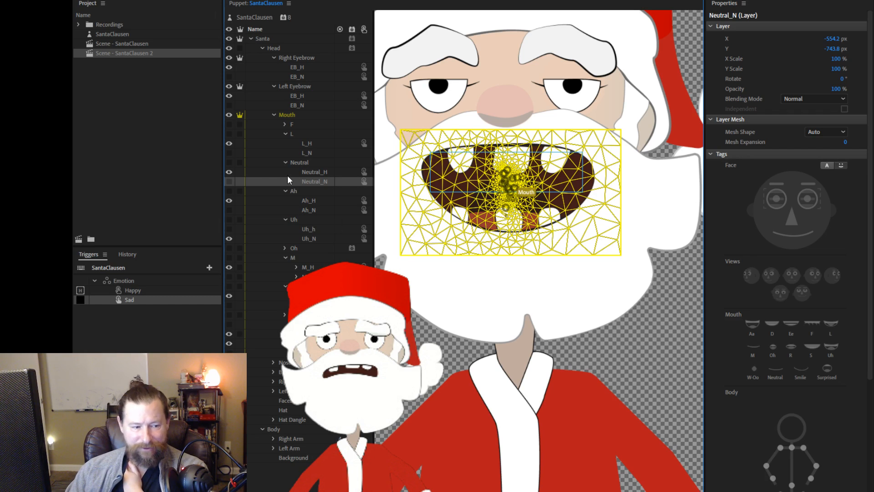
left_click(290, 115)
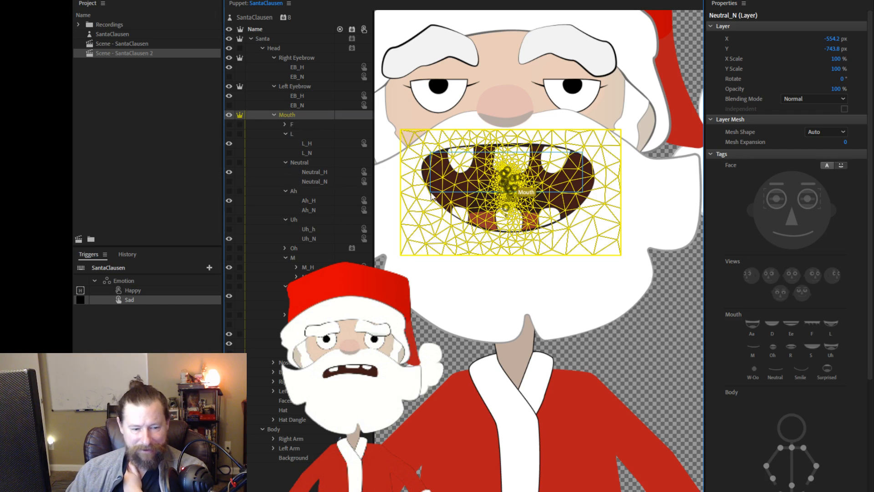
left_click(298, 123)
left_click(294, 133)
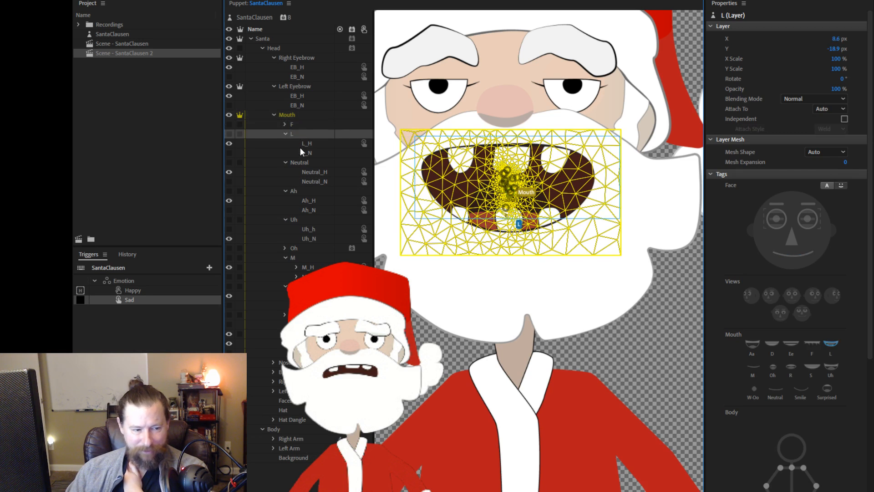
left_click(306, 143)
left_click(308, 152)
left_click(308, 145)
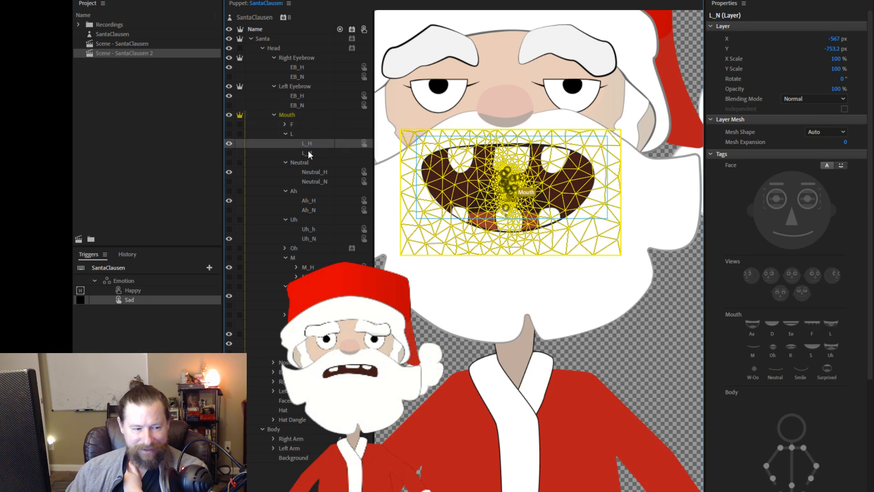
left_click(308, 152)
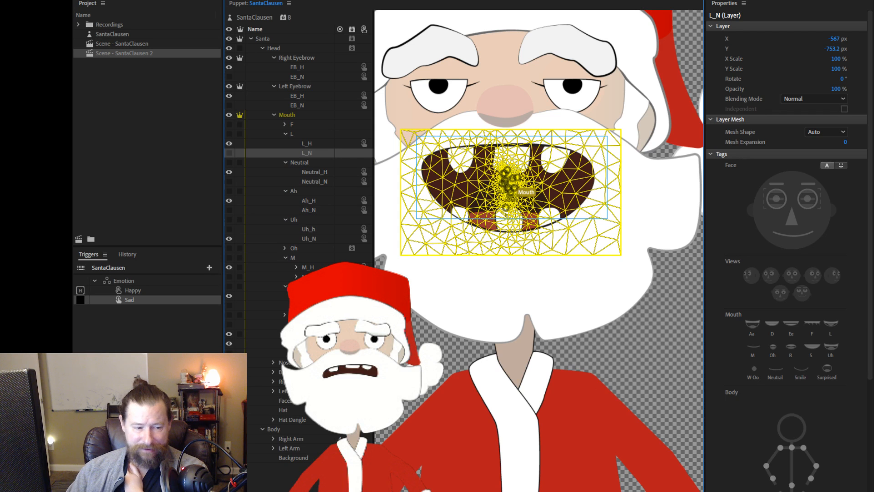
Step: Return to the SantaClausen scene and trigger the Happy expression on the puppet
key("ctrl+3")
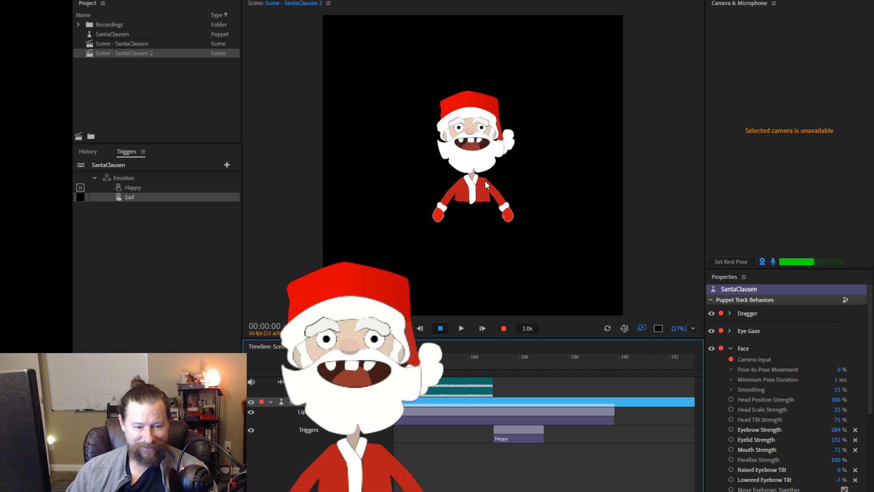
key("h")
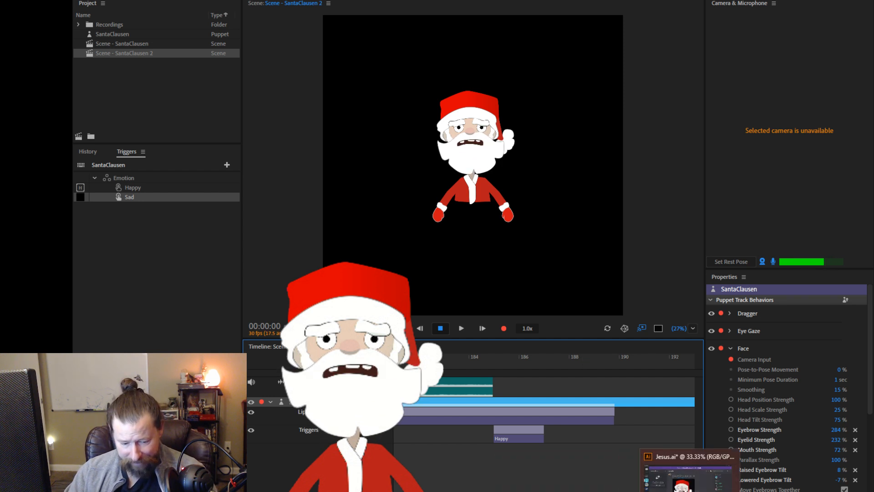
Step: Switch to Jesus.ai in Illustrator and review the Happy, Sad, Angry and Default layers inside the +Right Eyebrow group
left_click(673, 474)
scroll(730, 391, "up", 3)
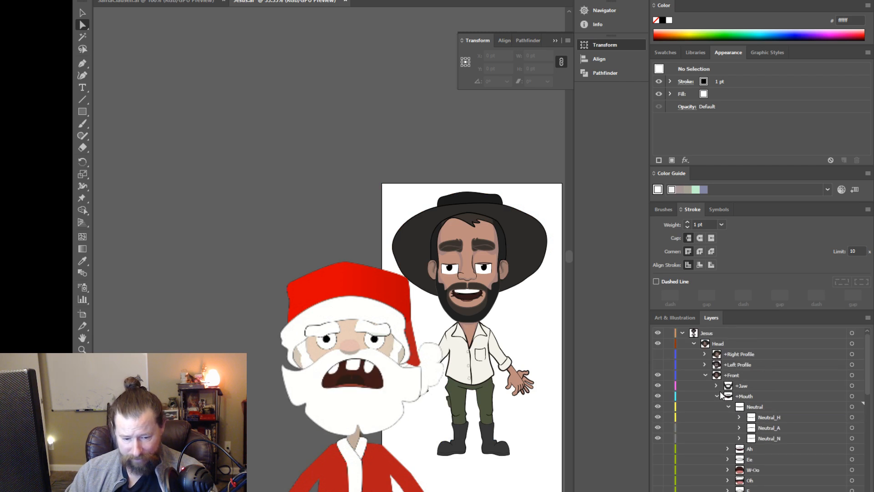
left_click(716, 396)
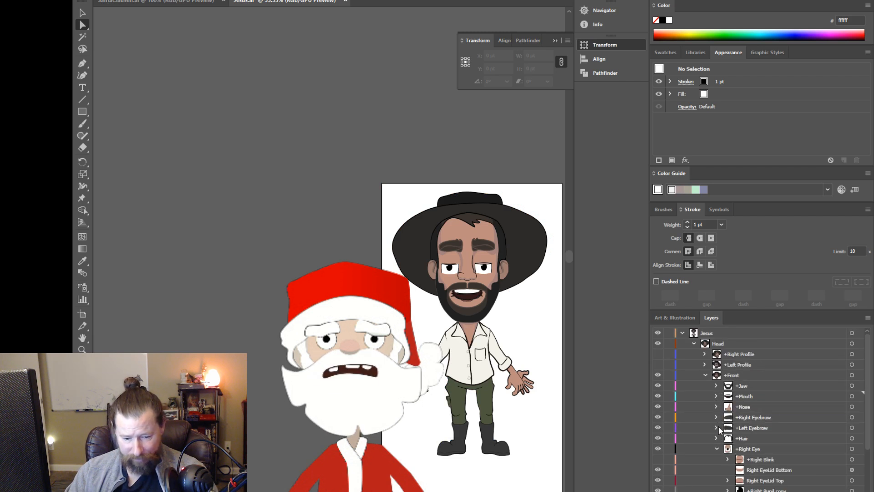
left_click(716, 416)
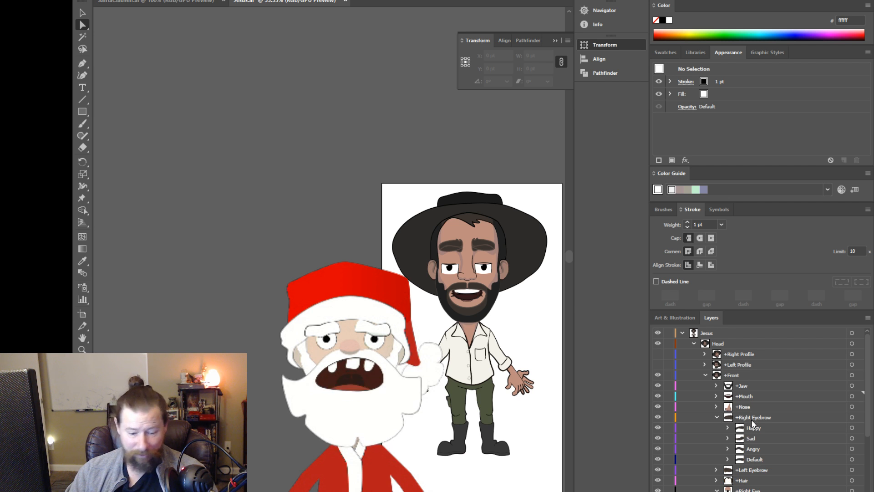
scroll(751, 419, "down", 2)
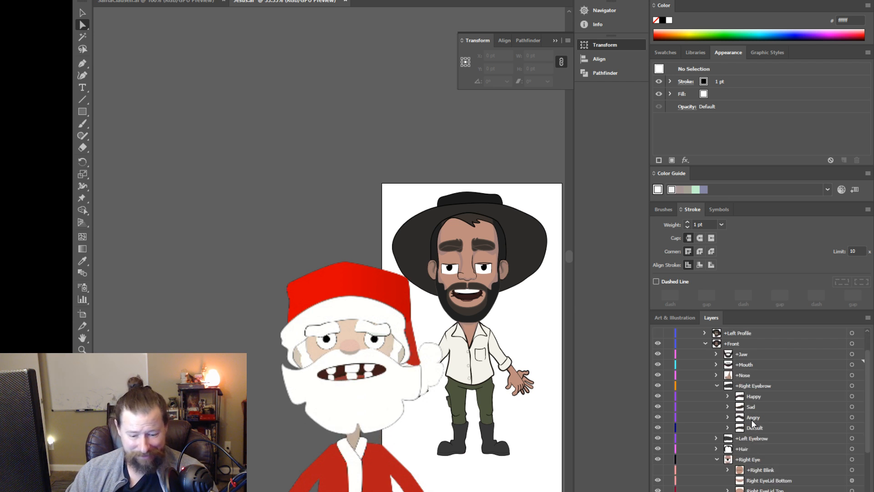
left_click(758, 386)
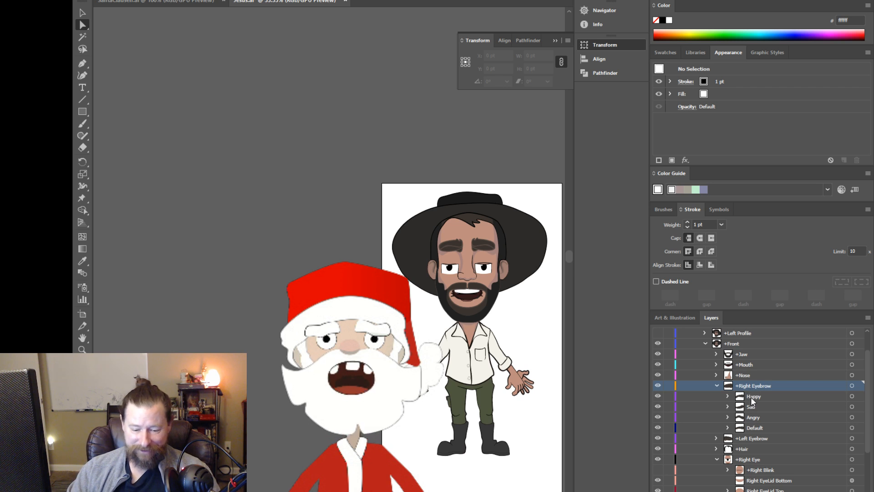
left_click(750, 397)
left_click(750, 406)
left_click(753, 417)
left_click(753, 425)
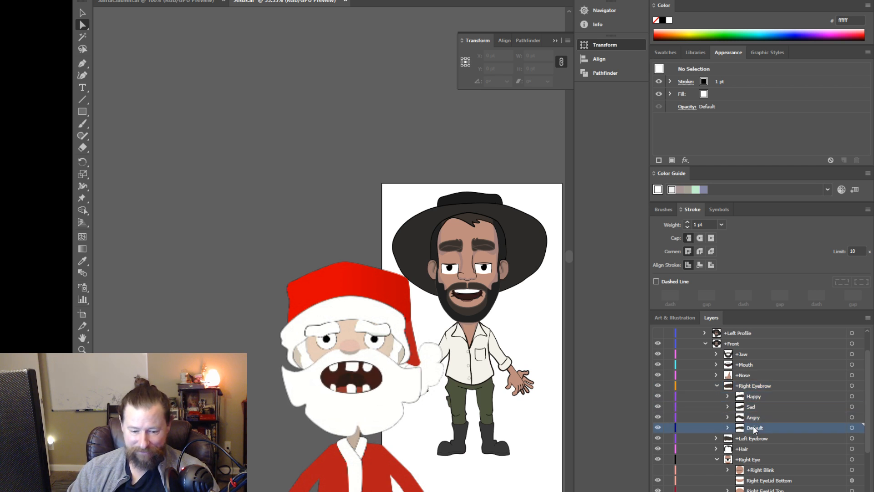
left_click(749, 388)
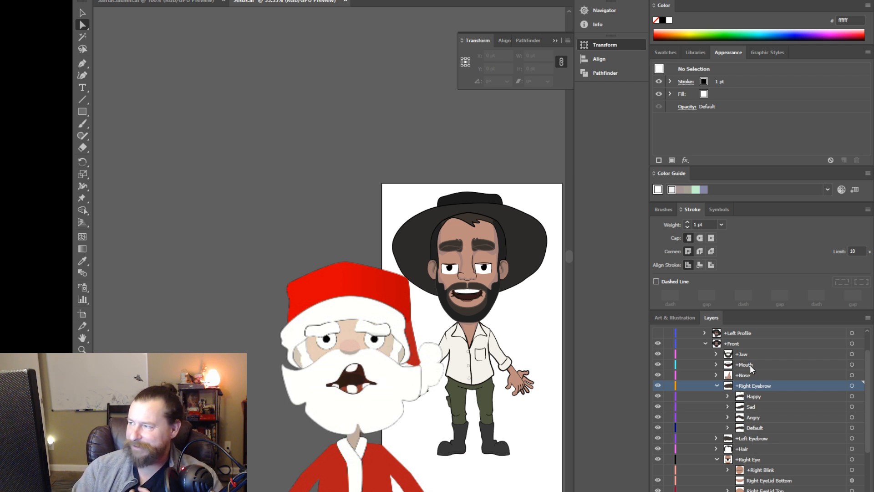
Step: Expand the +Mouth group, collapse its Neutral layer, and select the Teeth Upper and Moyth BG layers inside Ah
scroll(752, 462, "down", 3)
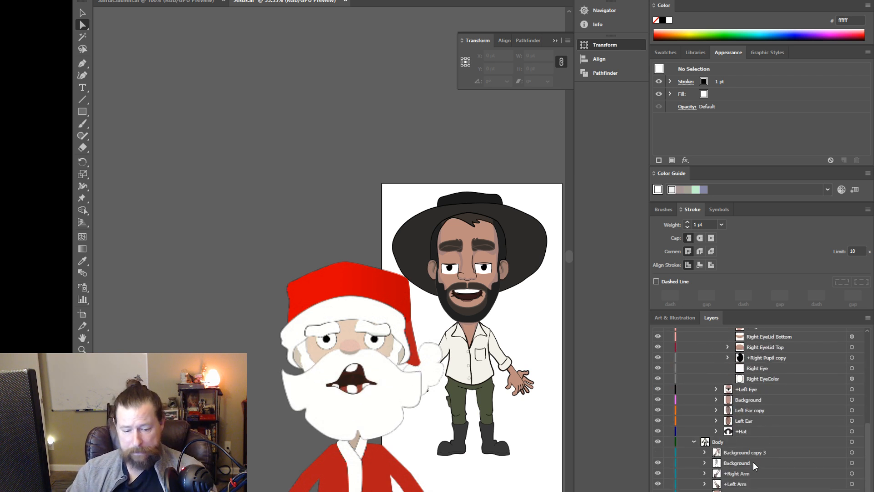
scroll(704, 433, "up", 5)
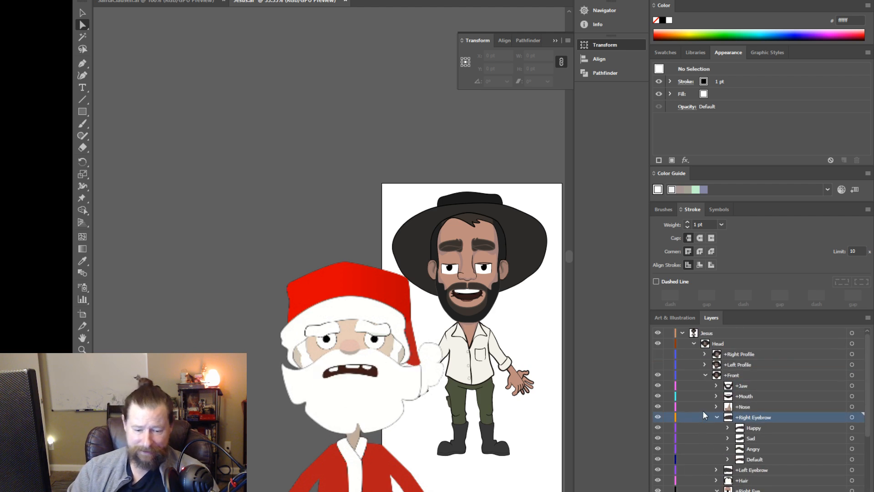
left_click(716, 396)
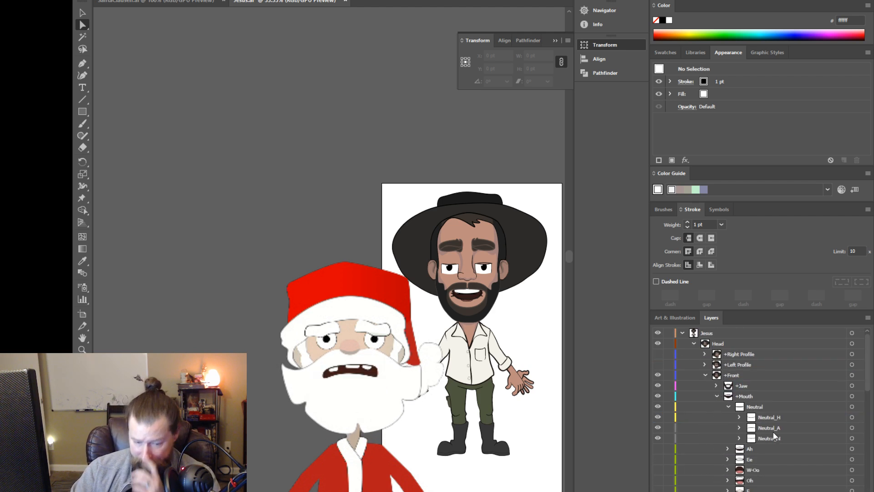
left_click(728, 407)
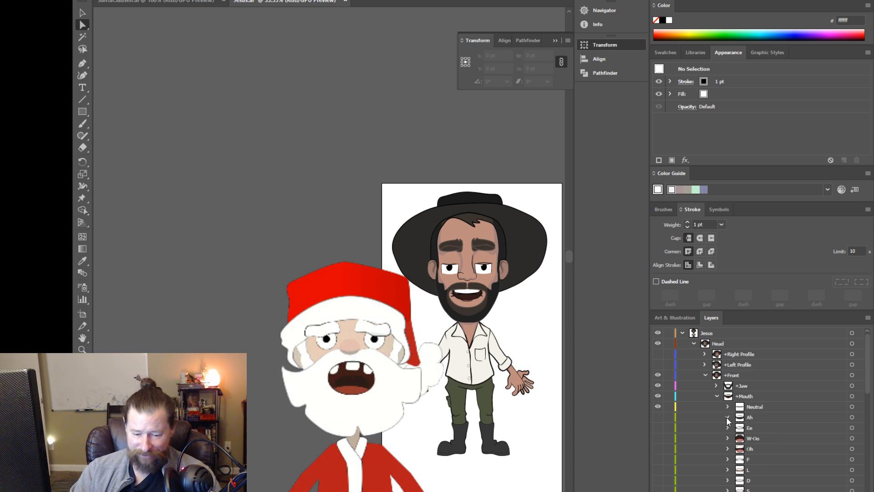
left_click(727, 417)
left_click(771, 430)
left_click(775, 434, "shift")
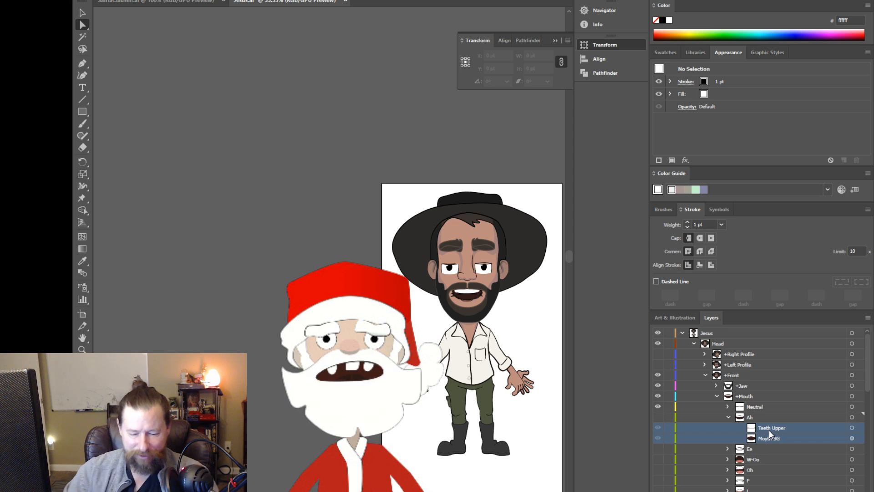
Step: Inspect the character's mouth up close and check which parts the Base mouth layer contains
scroll(459, 314, "up", 3)
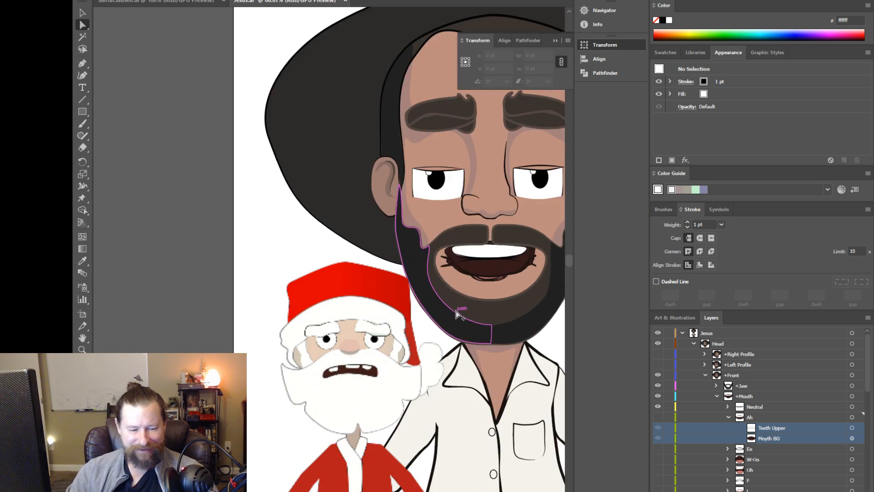
left_click(784, 427)
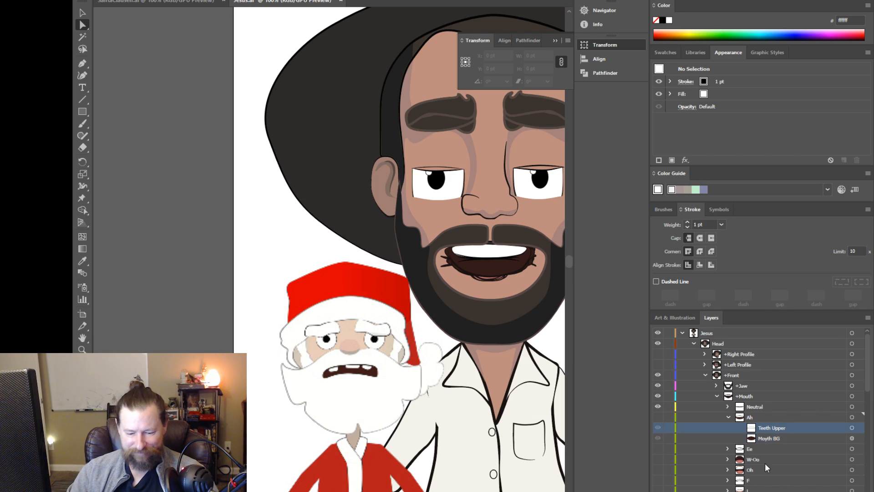
scroll(765, 464, "down", 4)
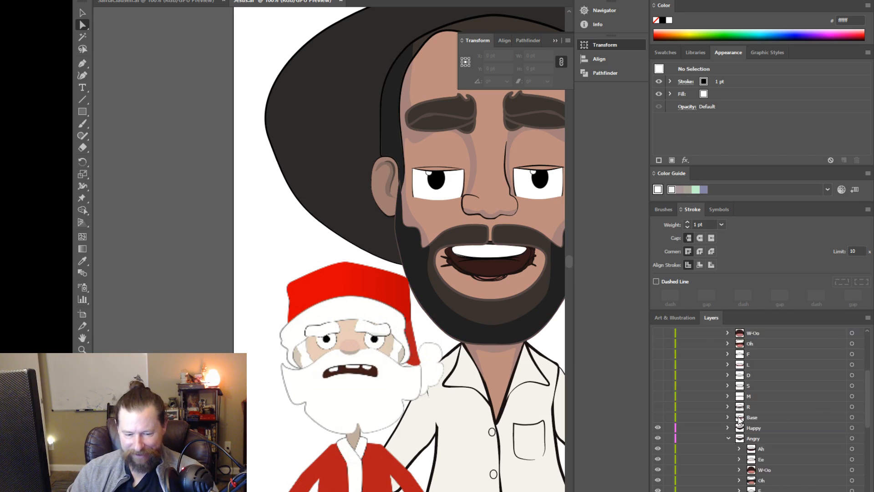
left_click(726, 417)
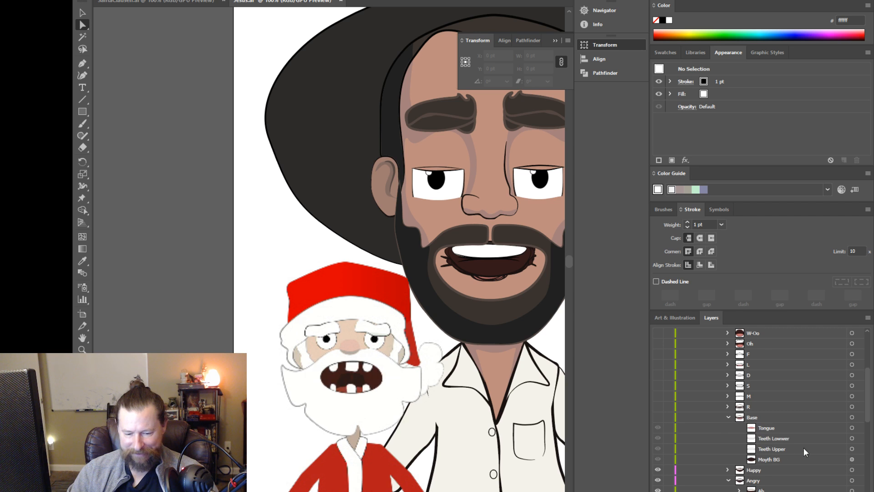
left_click(728, 416)
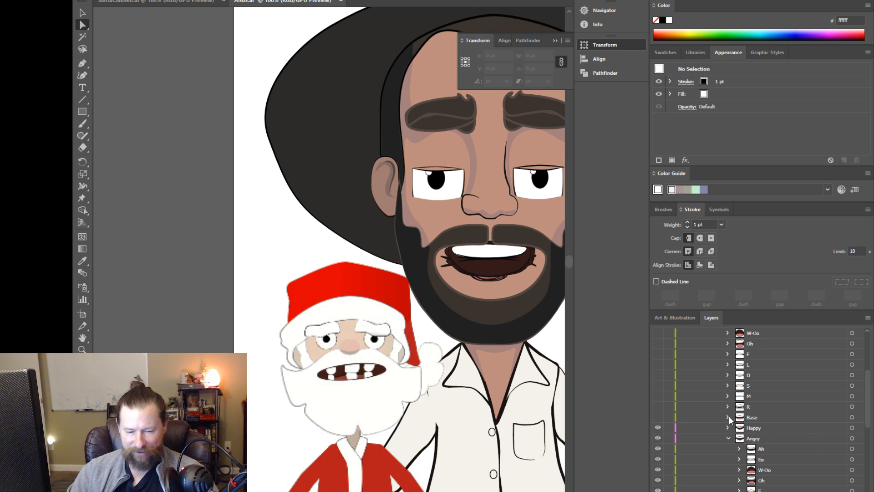
scroll(767, 430, "up", 1)
scroll(766, 434, "up", 2)
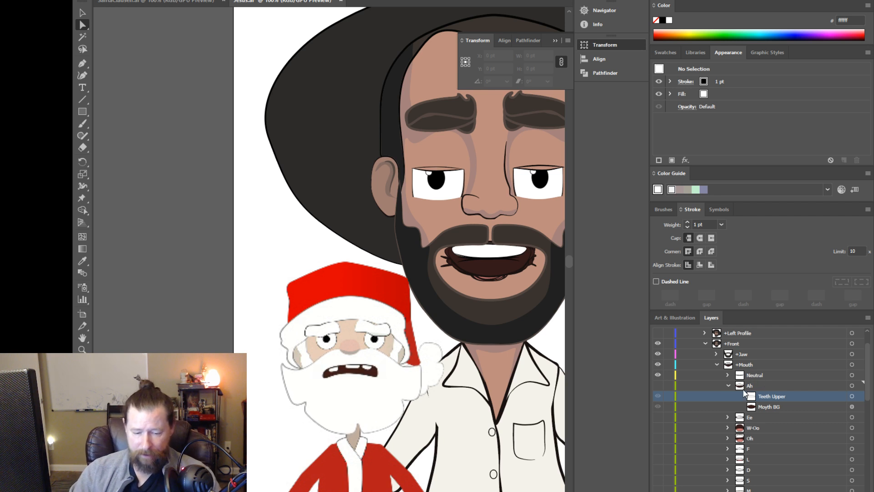
Step: Select both Teeth Upper and Moyth BG inside the Ah layer and try to collect them in a new layer
left_click(769, 402, "shift")
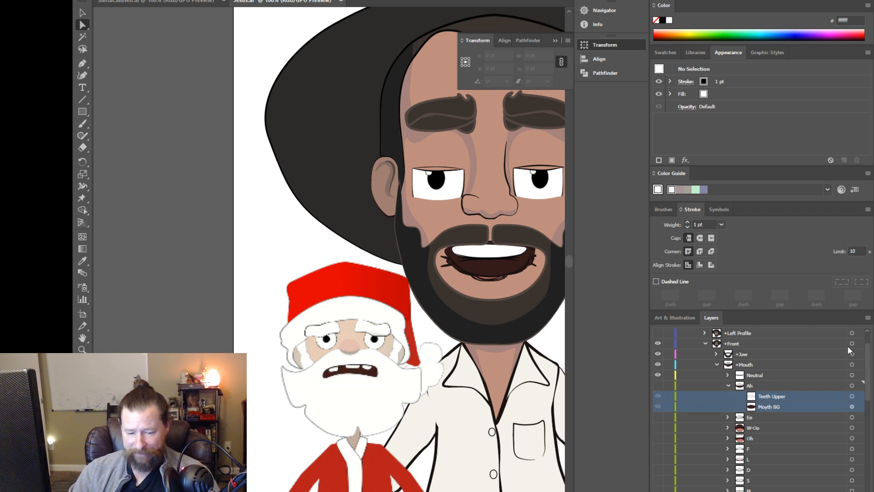
left_click(867, 317)
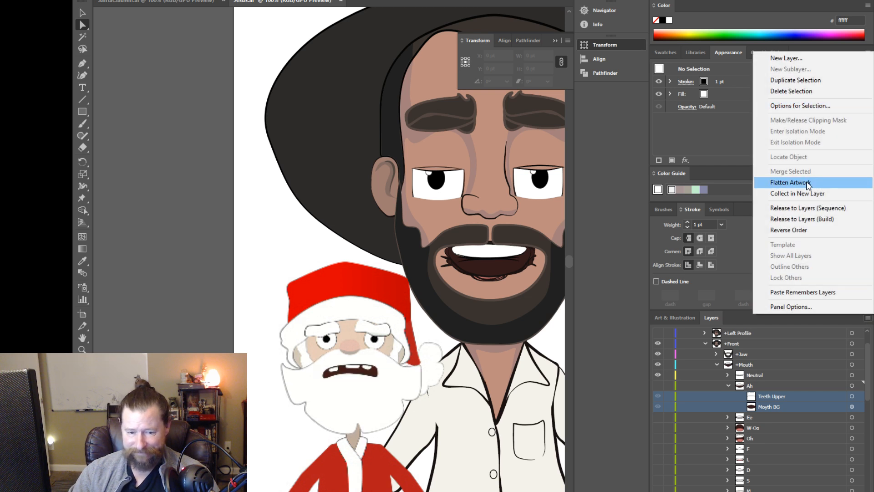
left_click(796, 193)
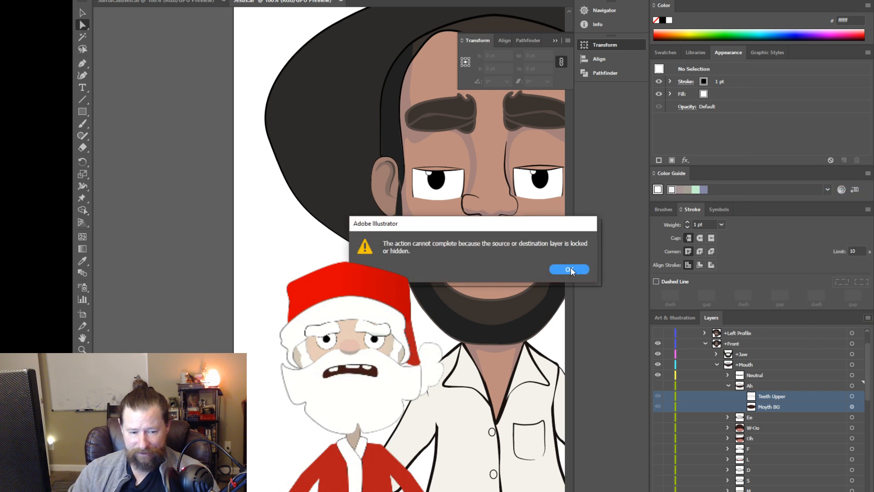
left_click(569, 269)
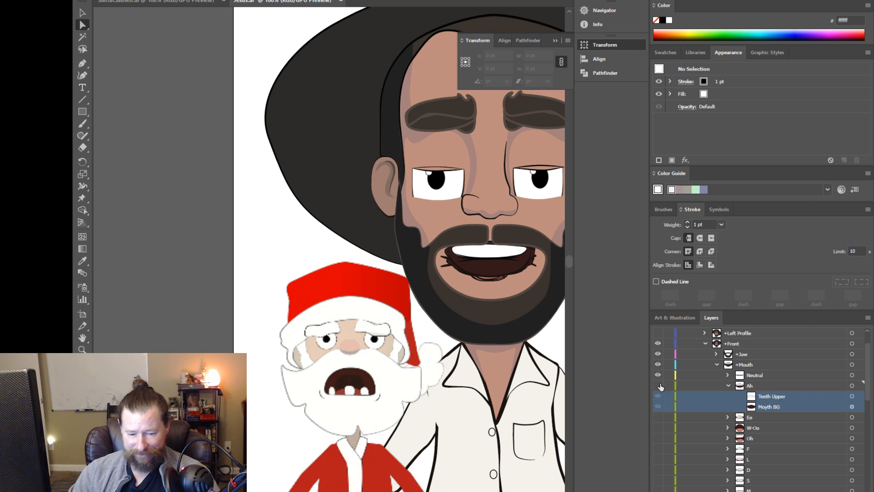
Step: Make the Ah layer visible and collect its Teeth Upper and Moyth BG artwork in a new layer
left_click(658, 385)
left_click(867, 317)
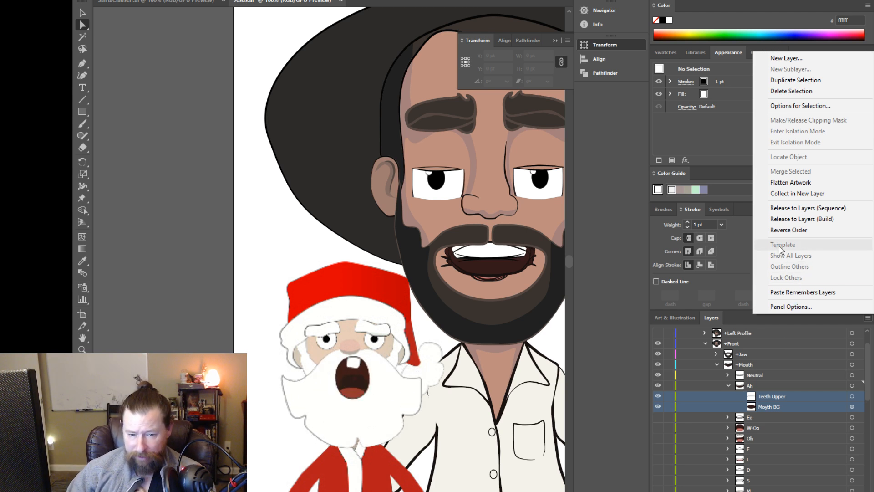
left_click(788, 192)
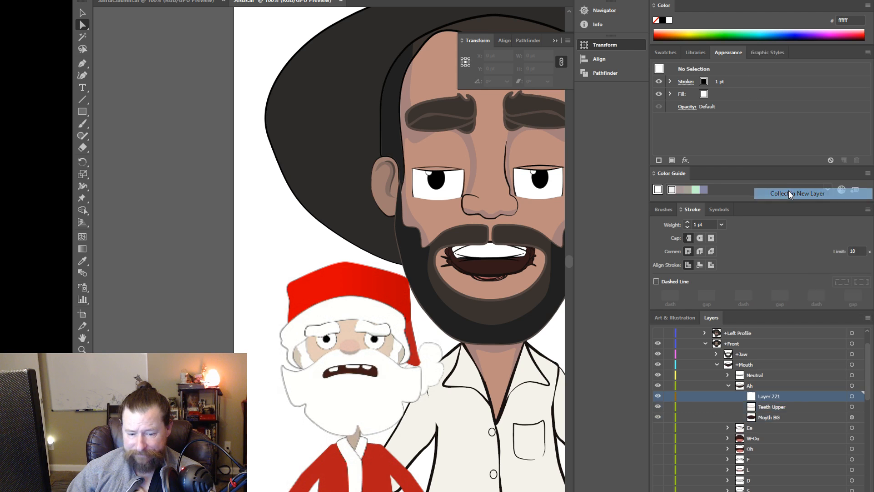
Step: Rename the new layer inside the Ah layer as Ah_N
double_click(769, 396)
type("Ah")
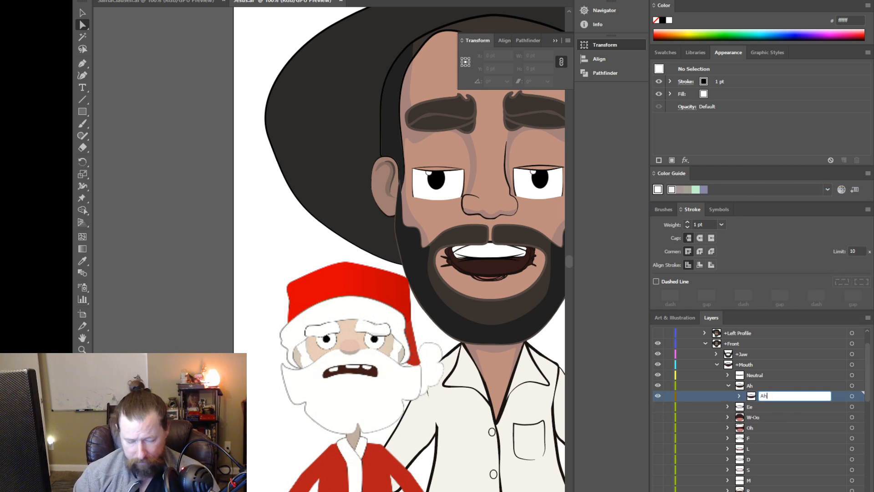
type("_N")
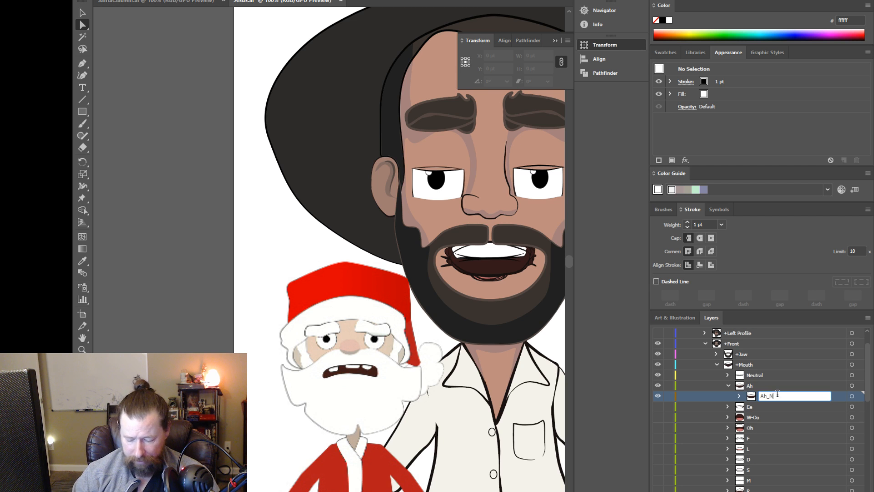
key("Return")
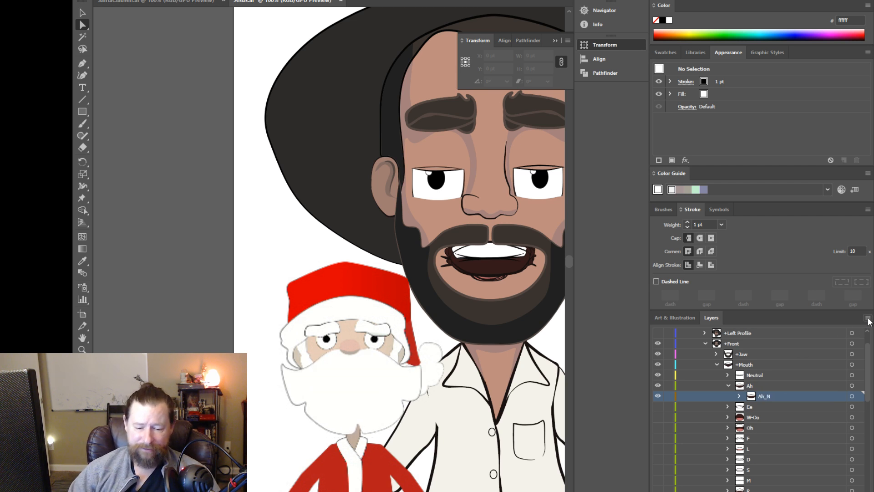
Step: Duplicate the Ah_N layer inside the Ah layer and rename the copy as Ah_H
left_click(867, 317)
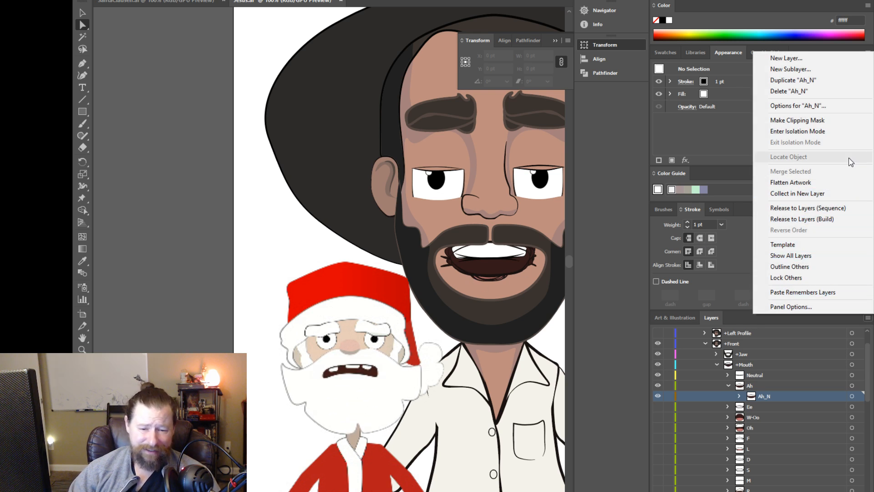
left_click(815, 80)
double_click(777, 394)
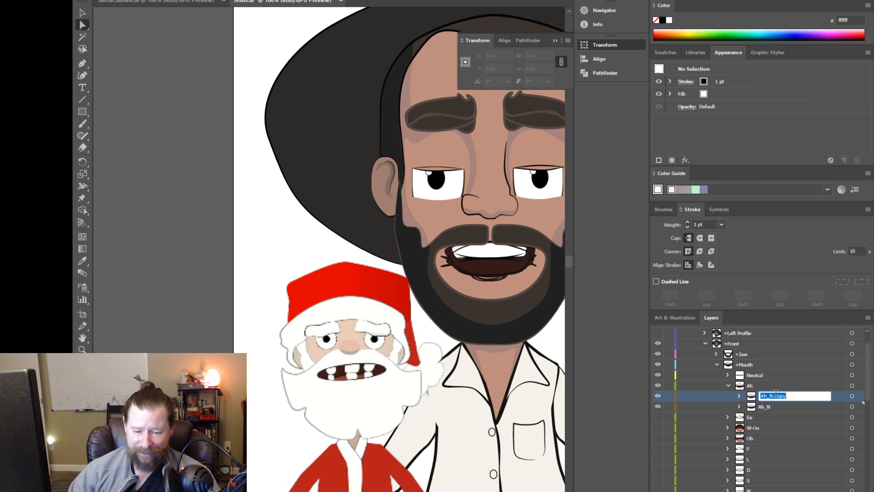
left_click_drag(769, 396, 815, 396)
type("H")
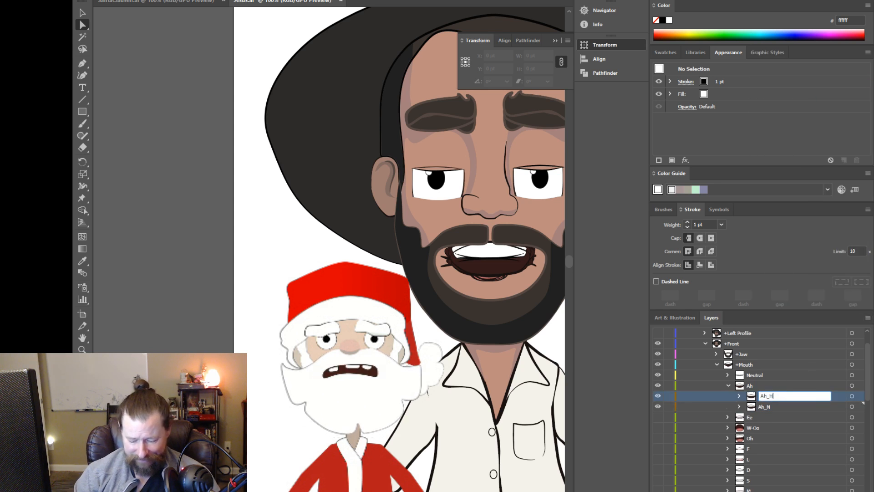
key("Return")
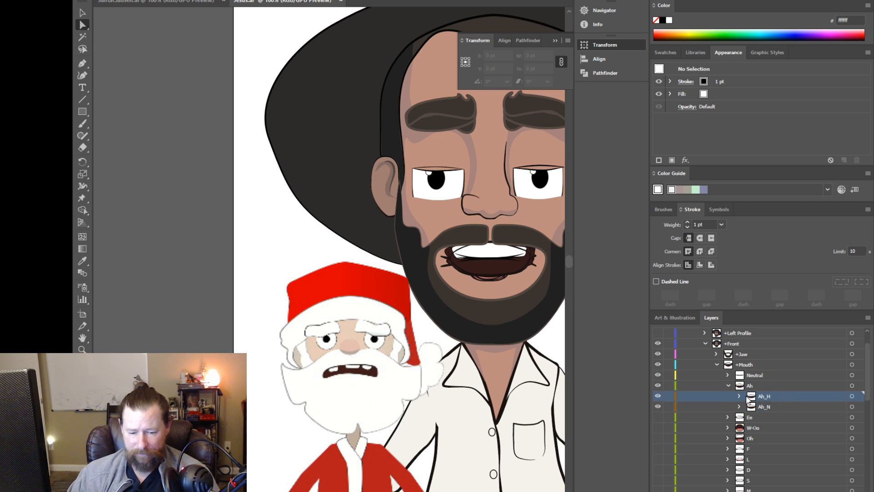
Step: Delete the duplicated Ah_H layer with its artwork from the neutral Ah layer
scroll(793, 411, "down", 5)
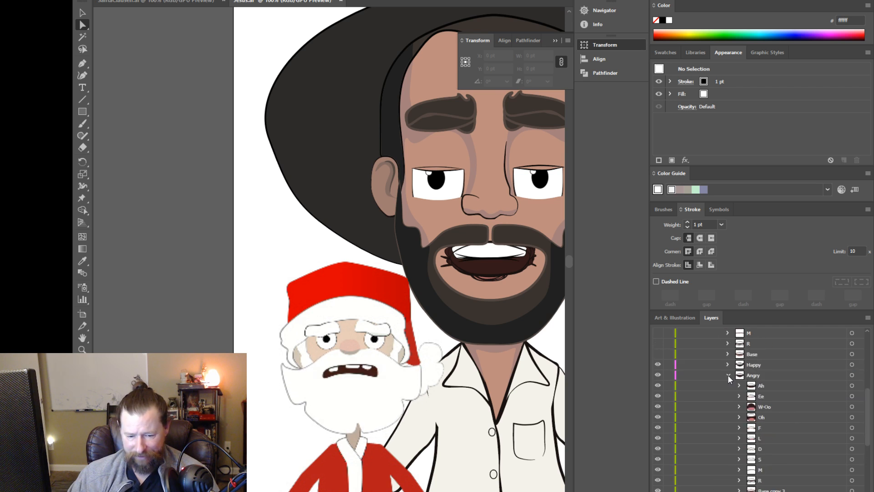
scroll(783, 396, "up", 5)
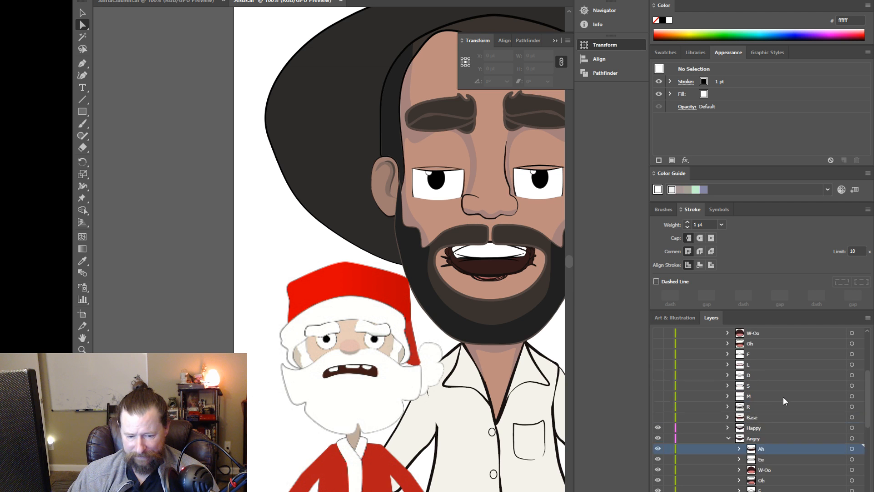
left_click(775, 394)
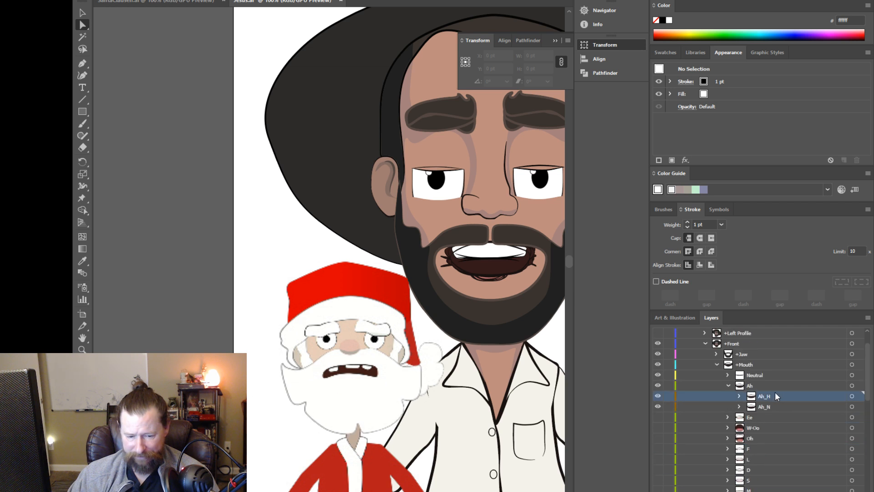
left_click(867, 317)
left_click(802, 92)
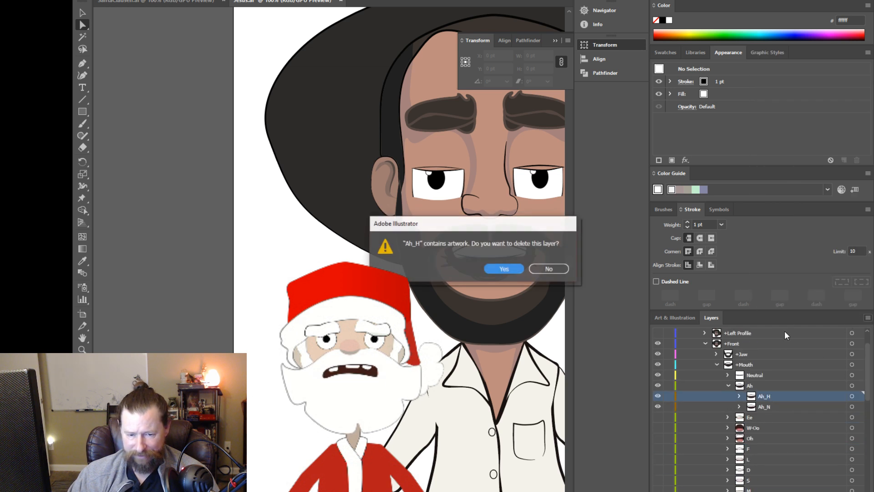
left_click(509, 267)
Step: Expand the Happy mouth layer and rename its Ah layer as Ah_H
scroll(764, 467, "down", 4)
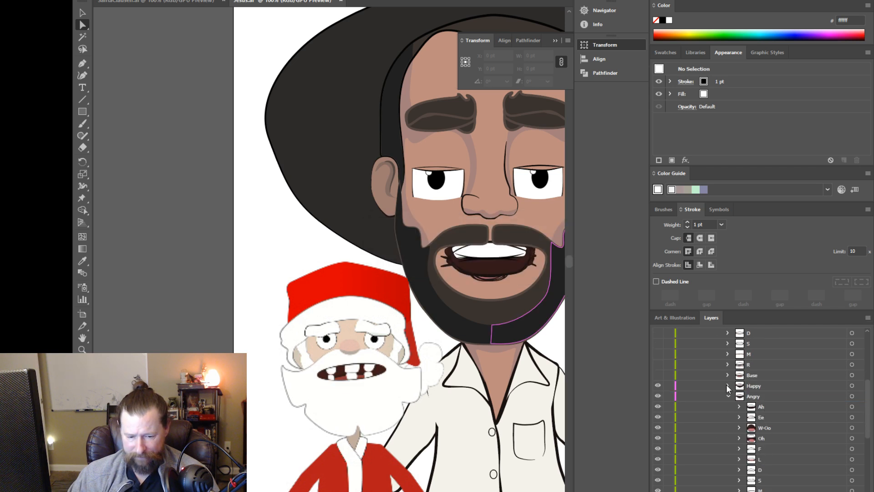
left_click(727, 385)
left_click(739, 396)
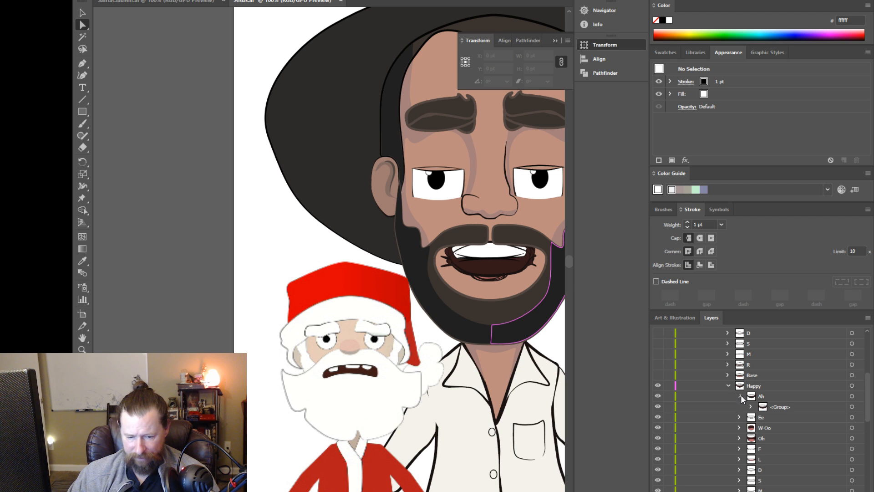
left_click(759, 396)
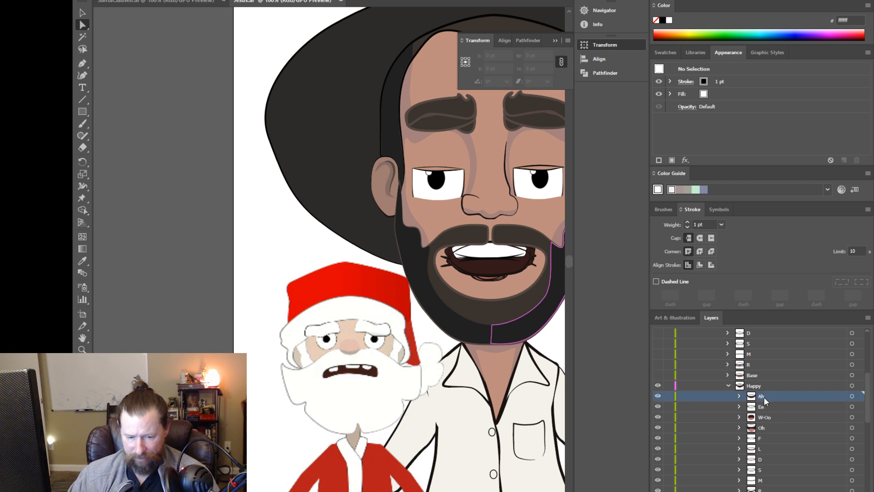
double_click(763, 397)
key("Right")
type("_")
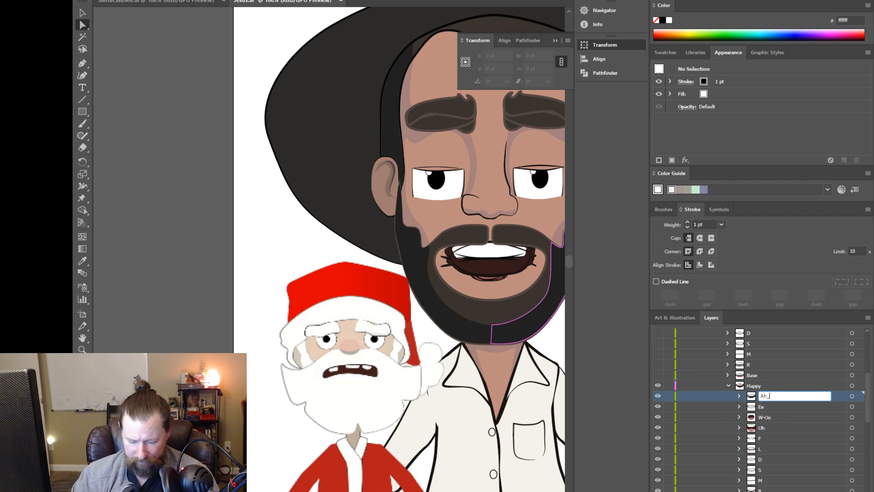
type("H")
key("Return")
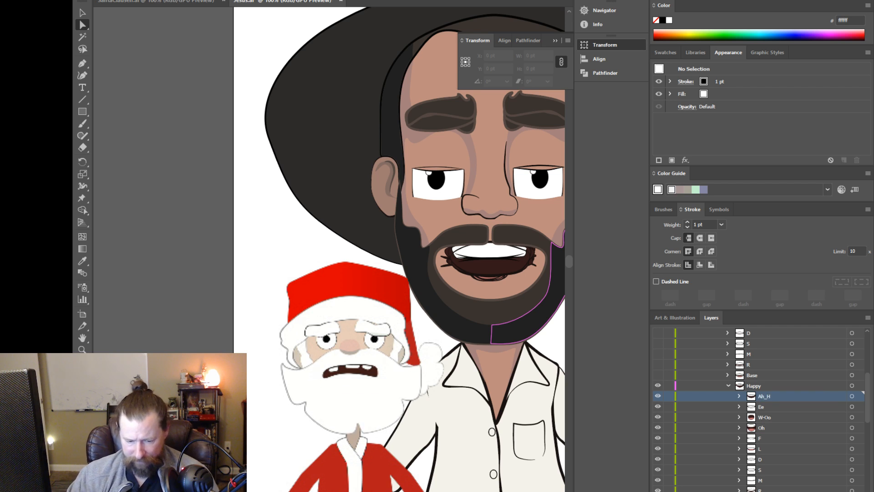
Step: Rename the Ee layer inside the Happy layer as Ee_H
double_click(764, 407)
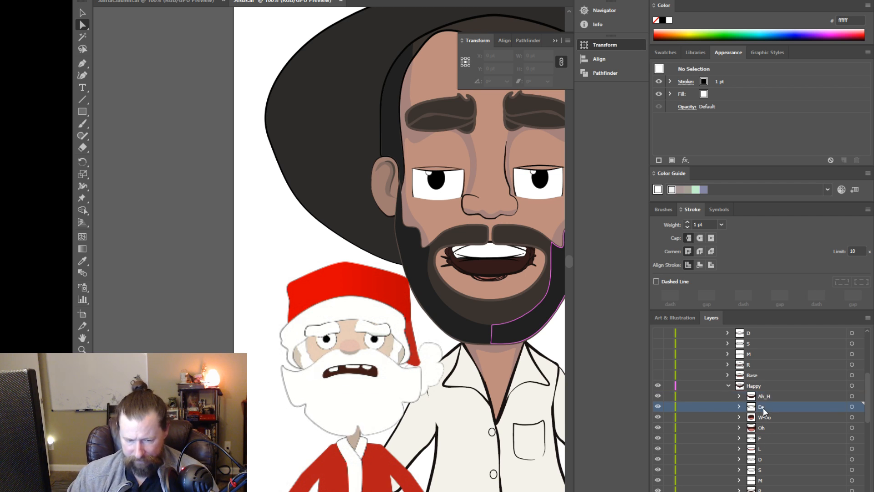
key("Right")
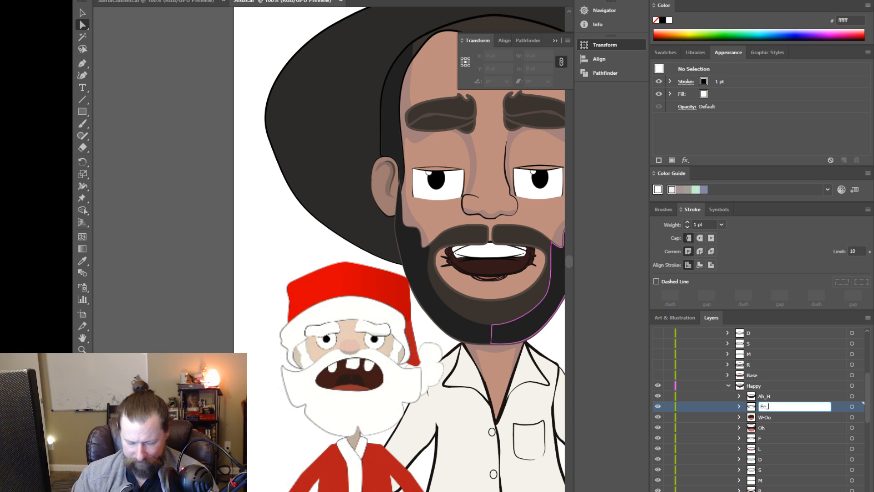
type("_H")
key("Return")
Step: Rename the W-Oo layer inside the Happy layer as W-Oo_H
double_click(767, 417)
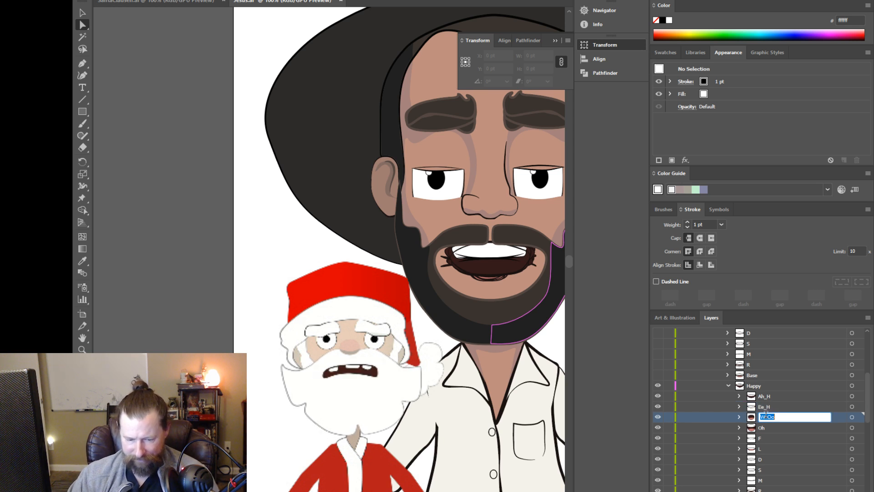
key("Right")
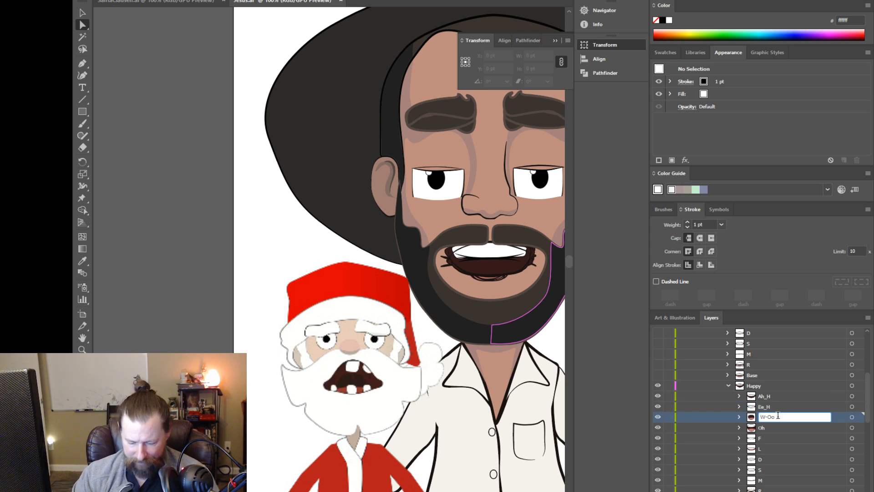
type("_W")
key("Return")
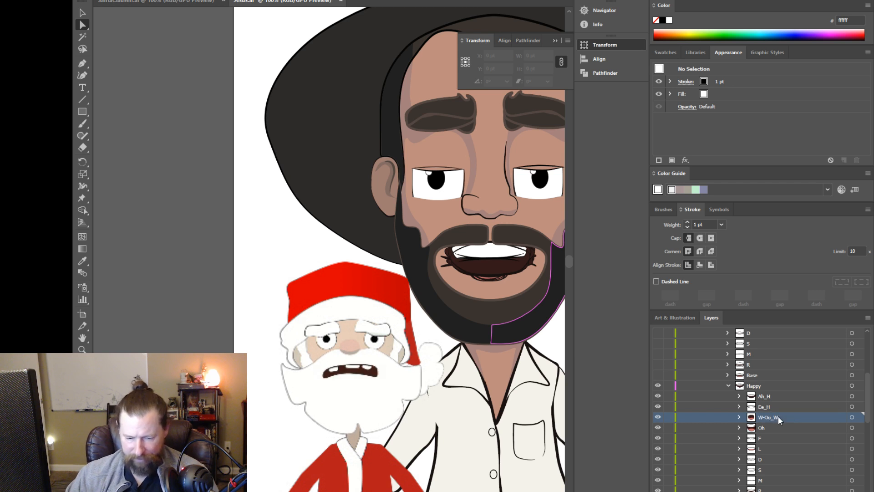
double_click(778, 416)
left_click_drag(776, 417, 790, 418)
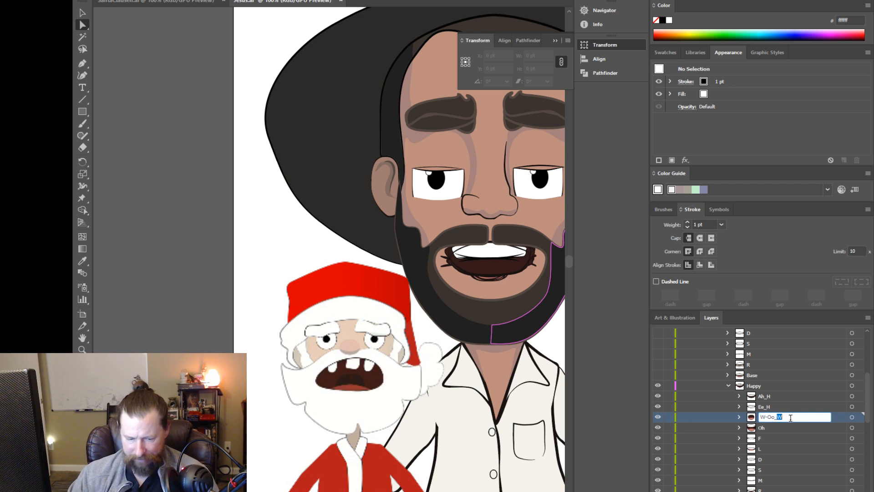
type("H")
key("Return")
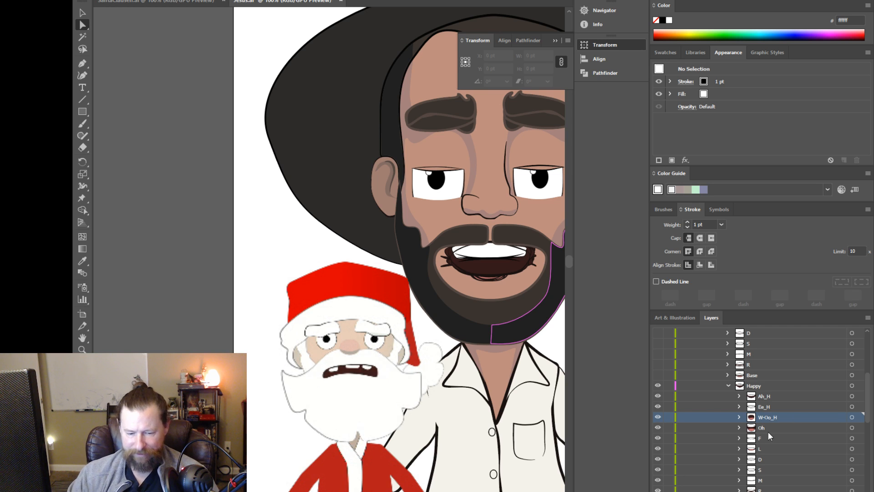
Step: Rename the Oh layer inside the Happy layer as Oh_H
double_click(767, 428)
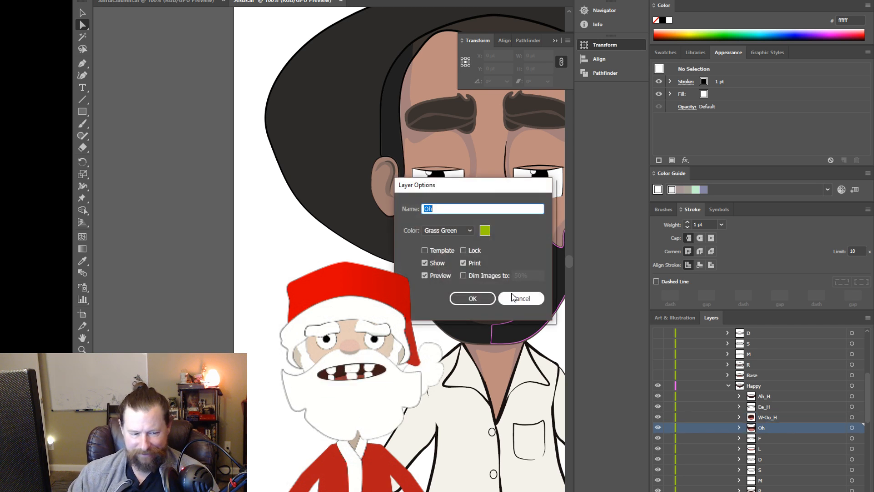
left_click(514, 297)
double_click(767, 427)
left_click(768, 426)
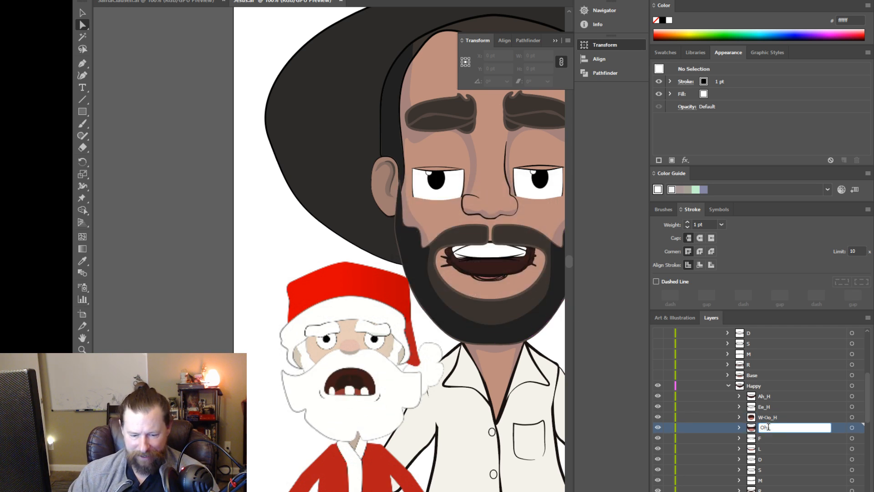
type("_H")
key("Return")
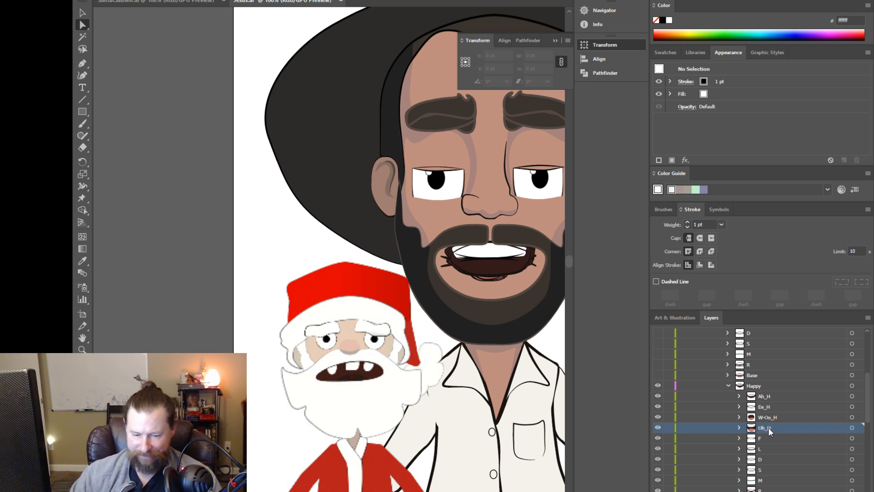
Step: Rename the F and L layers inside the Happy layer as F_H and L_H
double_click(763, 438)
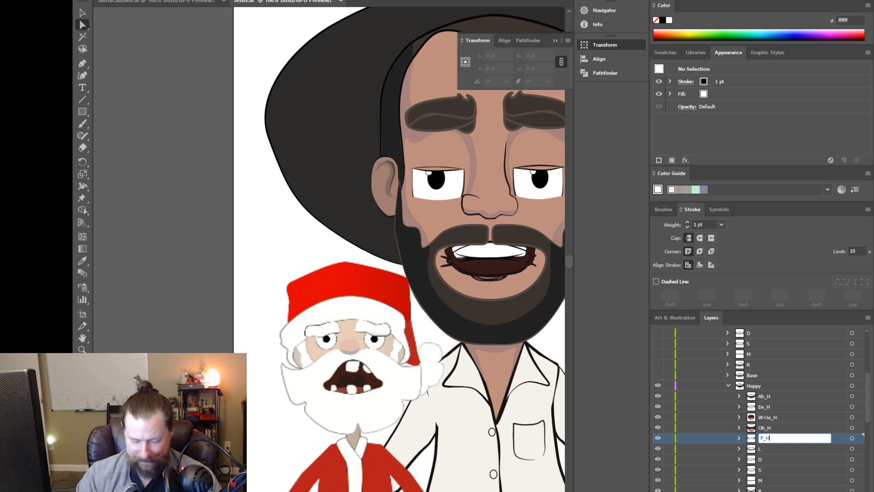
type("_H")
key("Return")
double_click(760, 448)
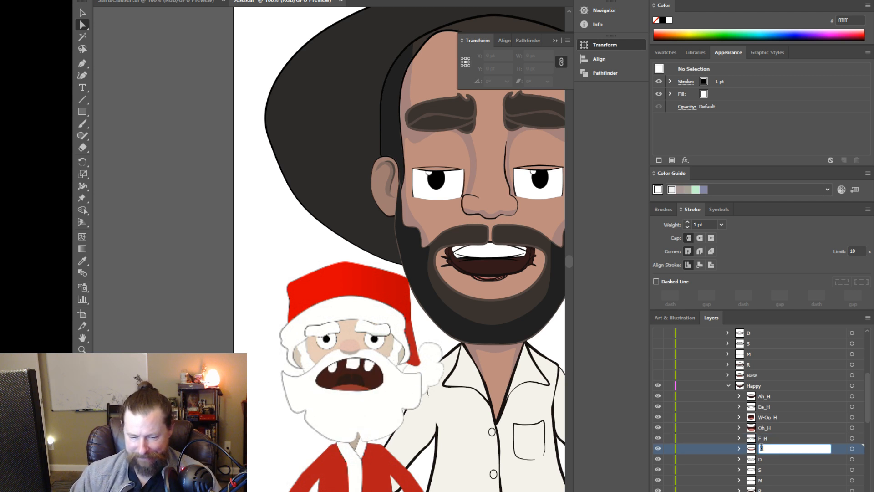
left_click(765, 448)
type("_H")
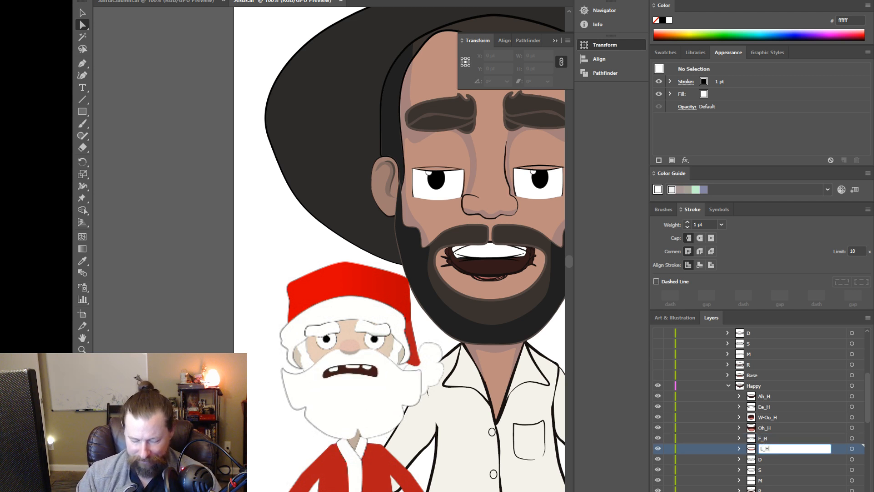
key("Return")
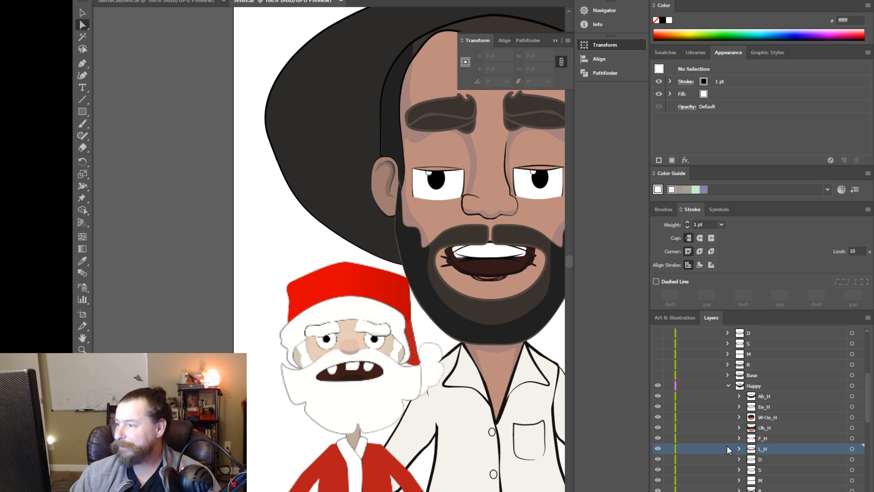
Step: Rename the D and S layers inside the Happy layer as D_H and S_H
scroll(740, 461, "down", 3)
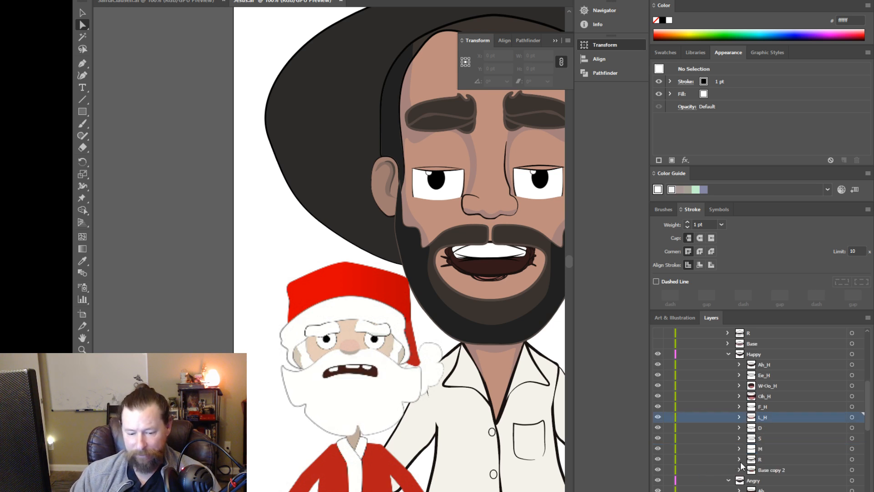
double_click(760, 428)
type("_")
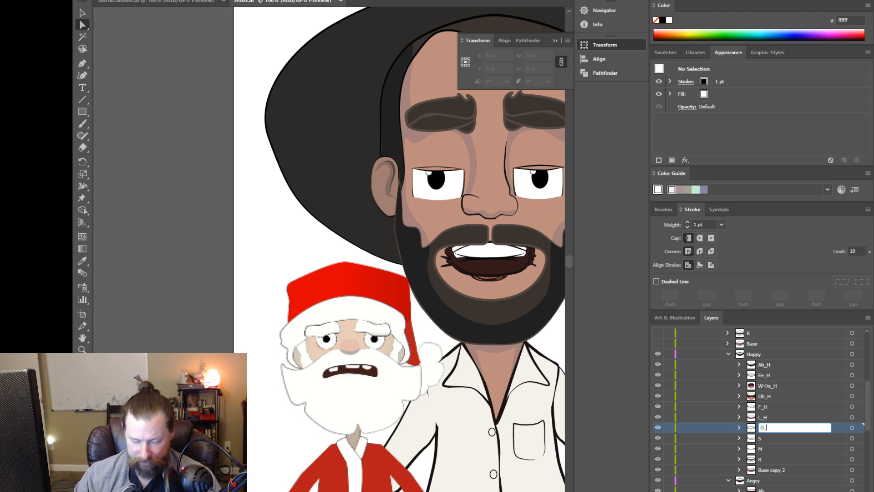
type("H")
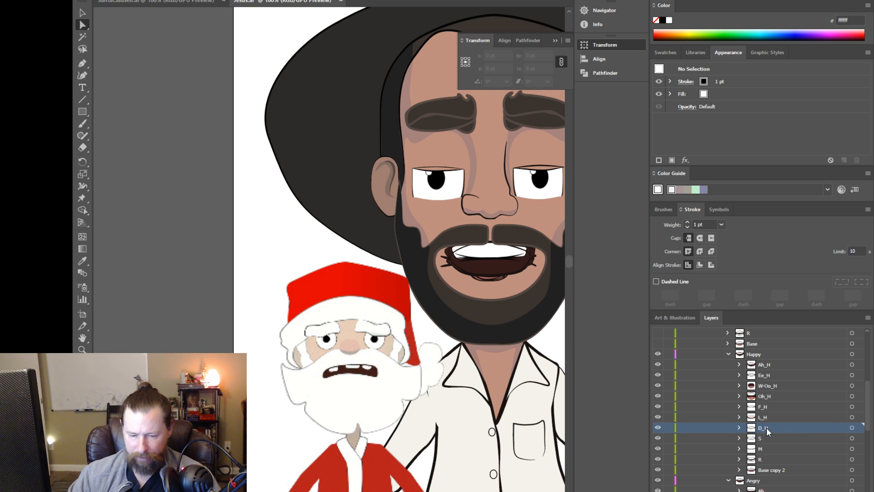
double_click(761, 437)
left_click(765, 437)
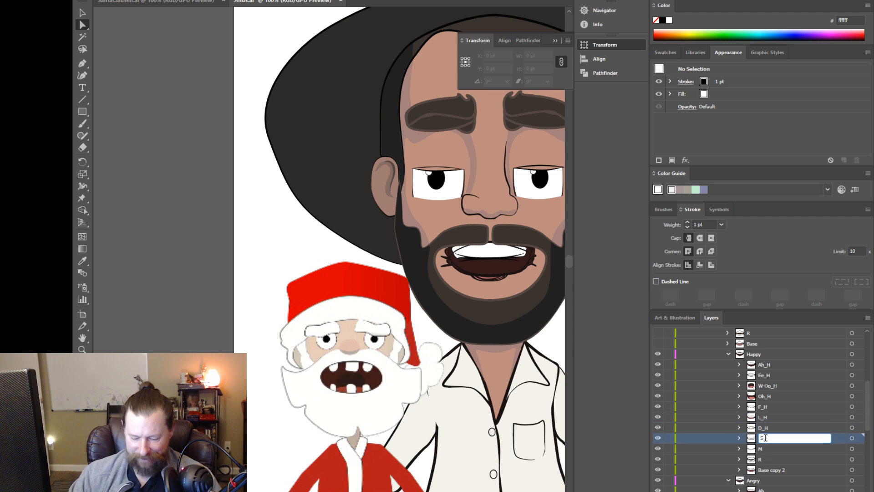
type("_H")
key("Return")
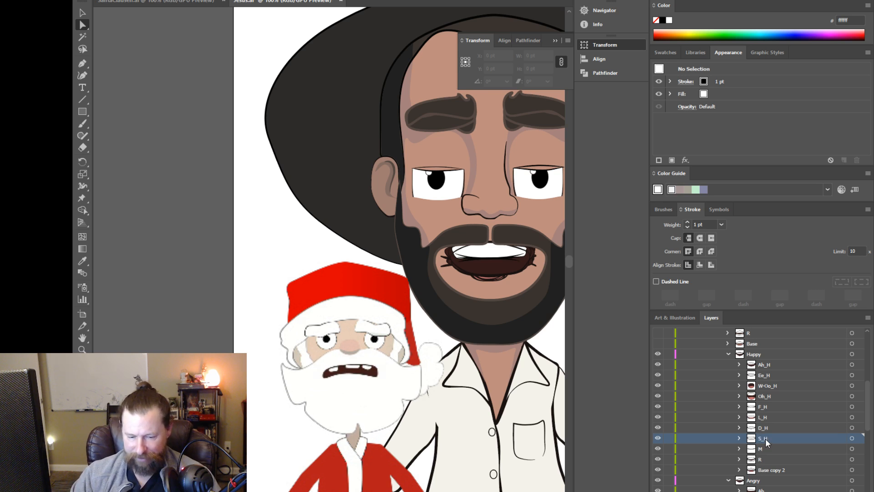
double_click(764, 449)
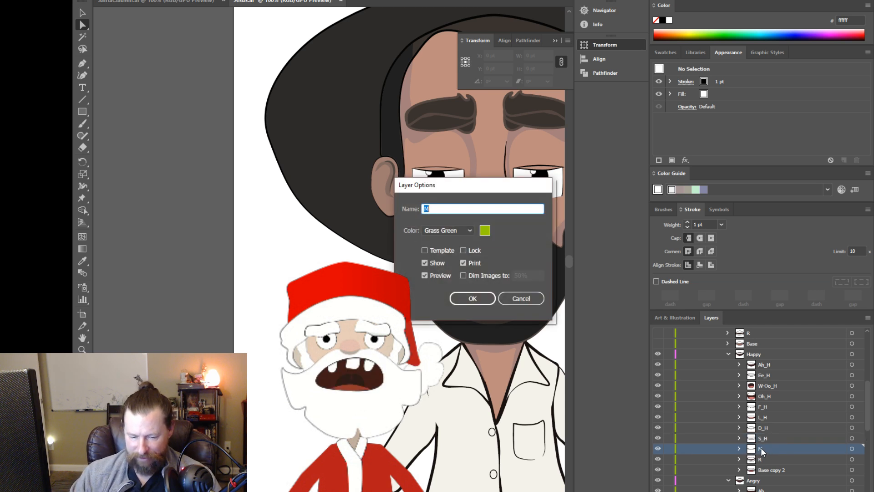
left_click(523, 298)
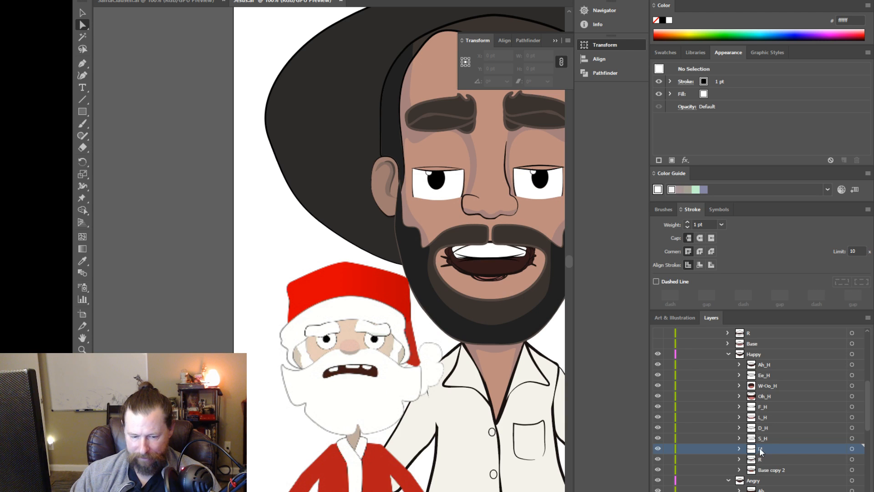
double_click(760, 447)
left_click(534, 302)
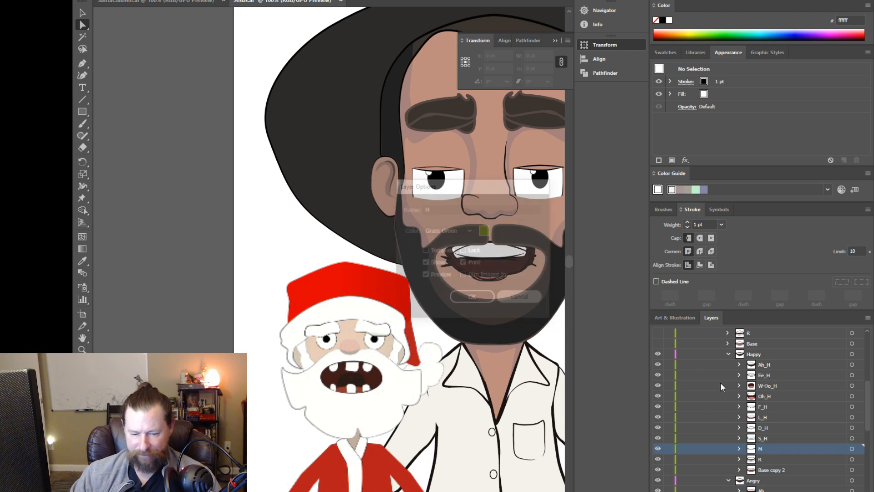
Step: Rename the M and R layers inside the Happy layer as M_H and R_H
double_click(759, 448)
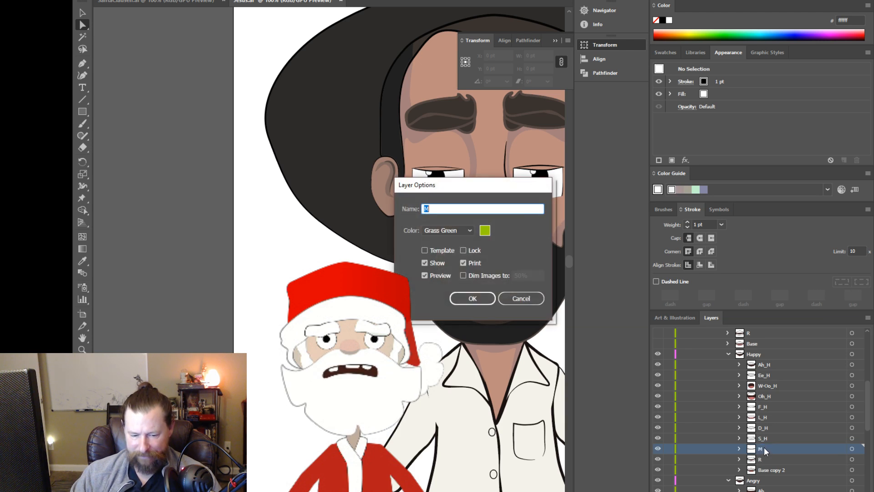
left_click(443, 209)
type("_")
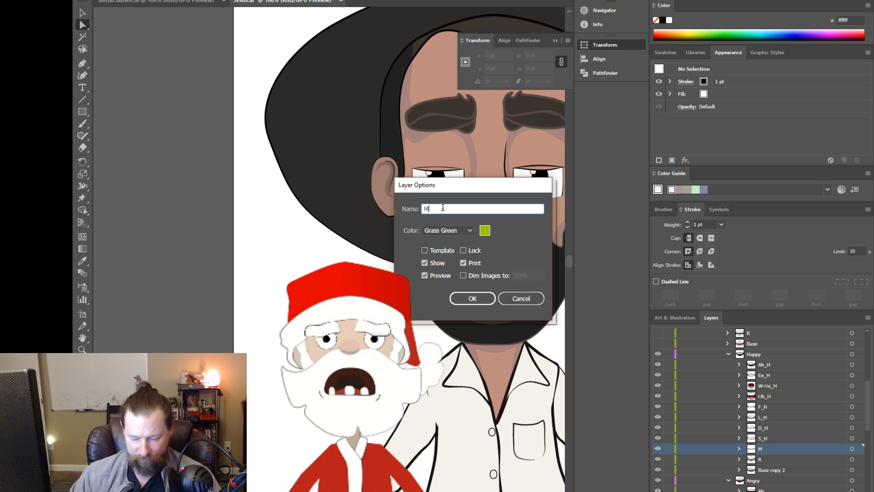
type("HH")
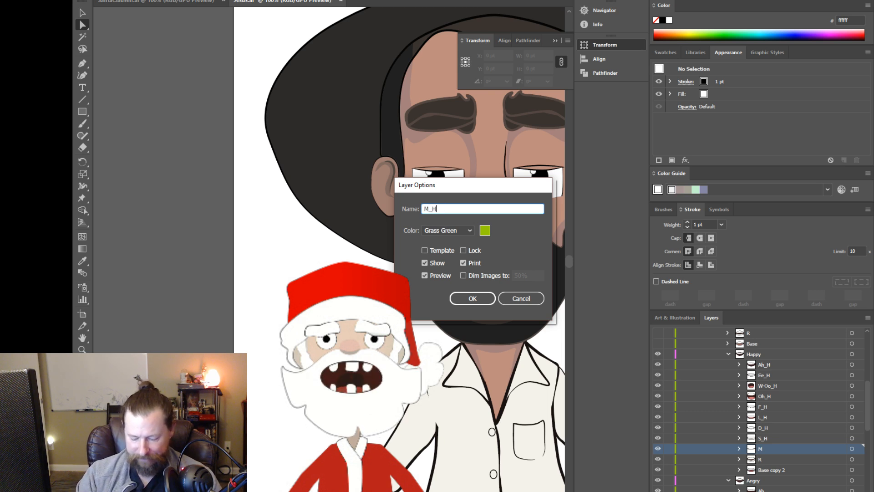
key("Return")
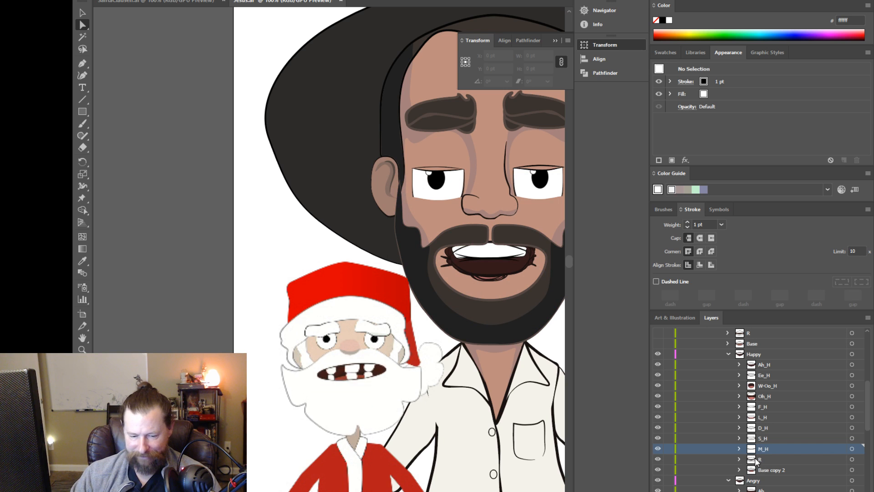
left_click(758, 458)
double_click(760, 458)
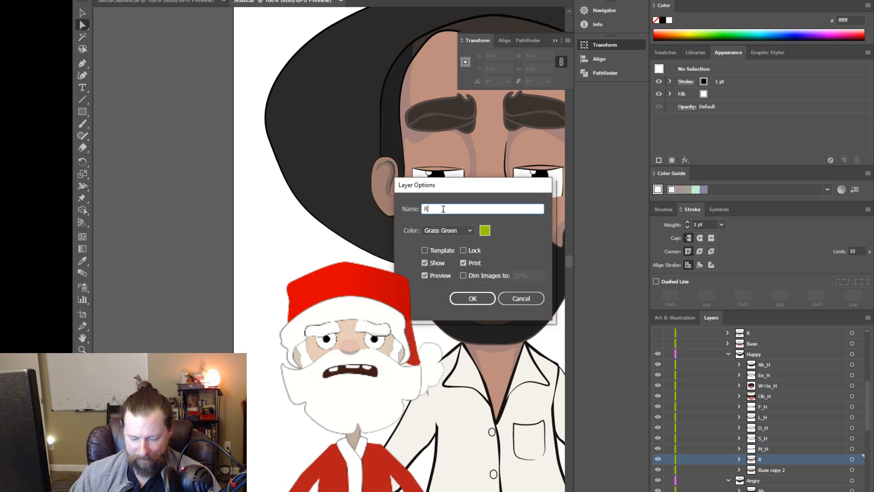
type("_H")
key("Return")
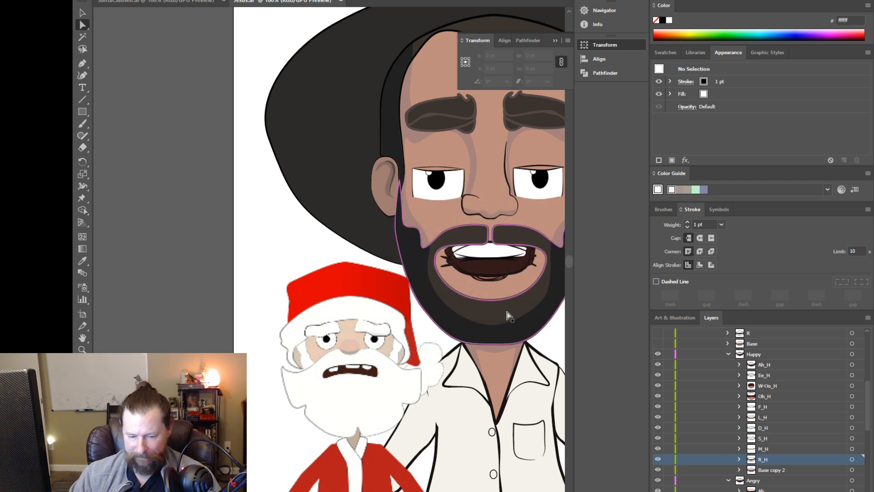
Step: Delete the Base copy 2 layer and its artwork from the Happy layer
left_click(753, 473)
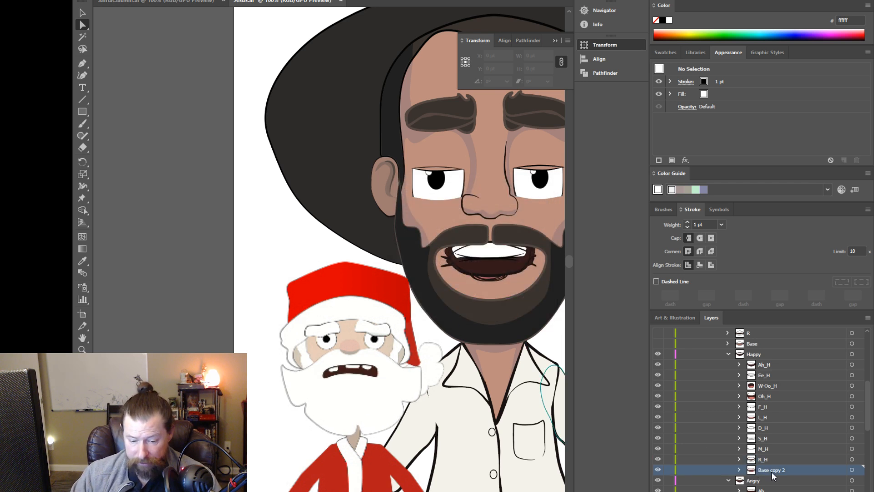
left_click(867, 318)
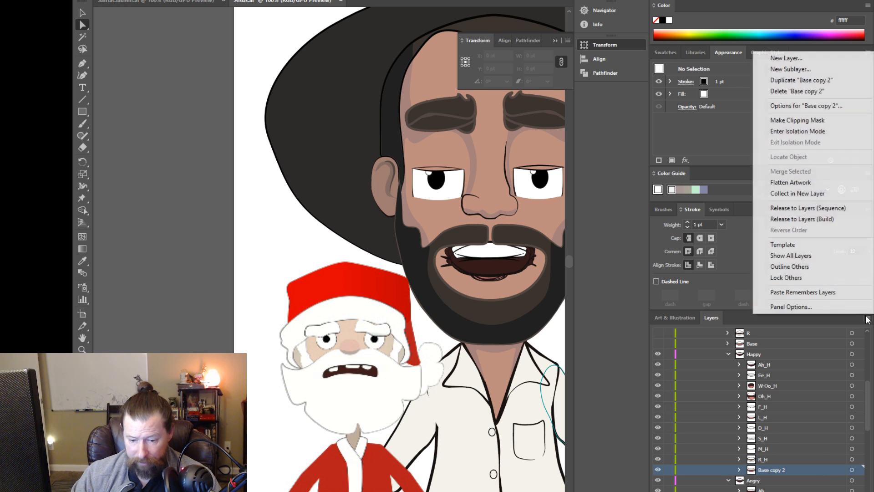
left_click(803, 91)
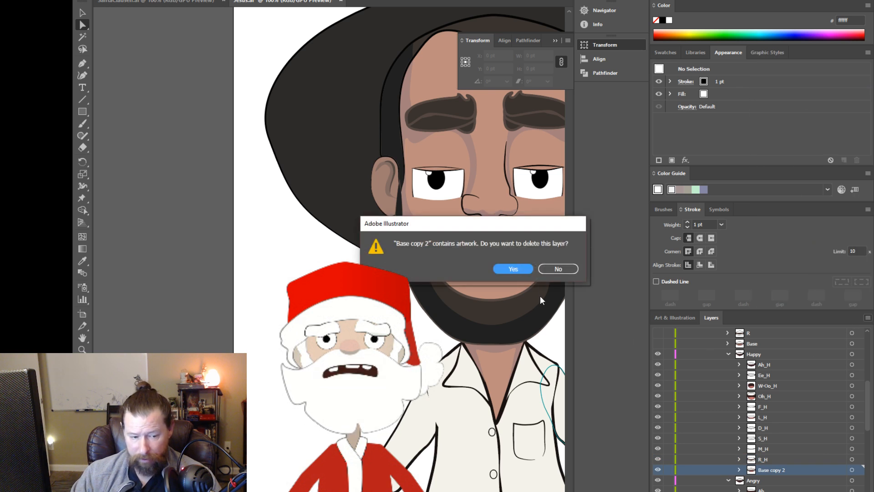
left_click(526, 270)
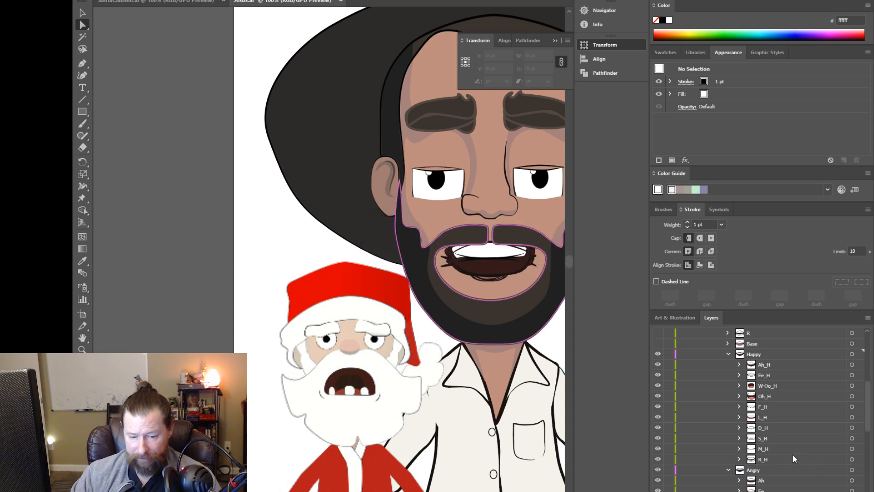
Step: Rename the Ah layer inside the Angry layer as Ah_A
scroll(775, 403, "down", 2)
left_click(766, 417)
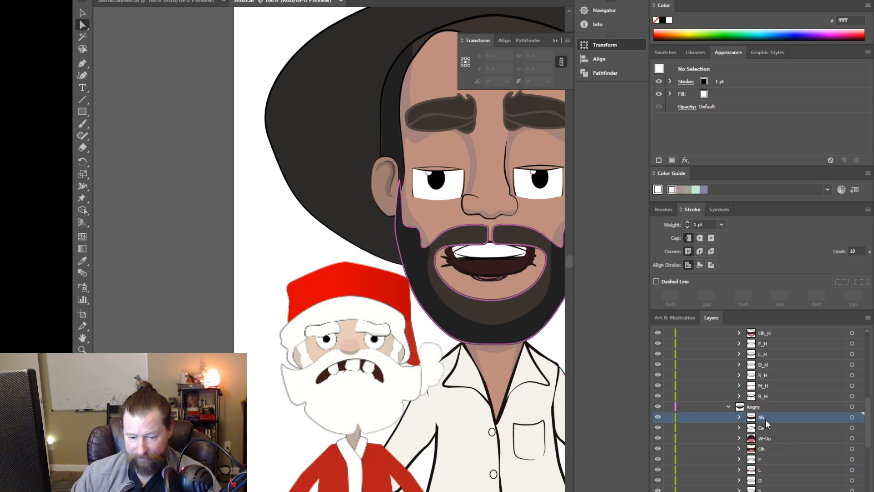
double_click(766, 420)
left_click(440, 209)
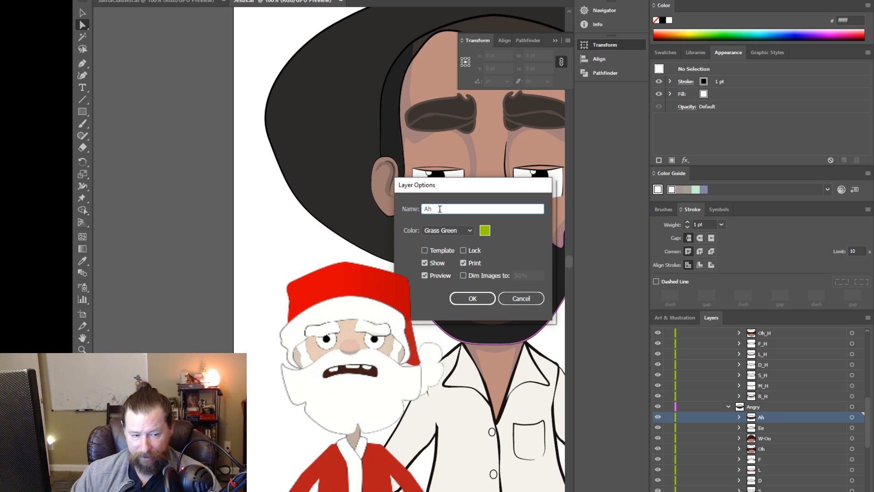
type("_")
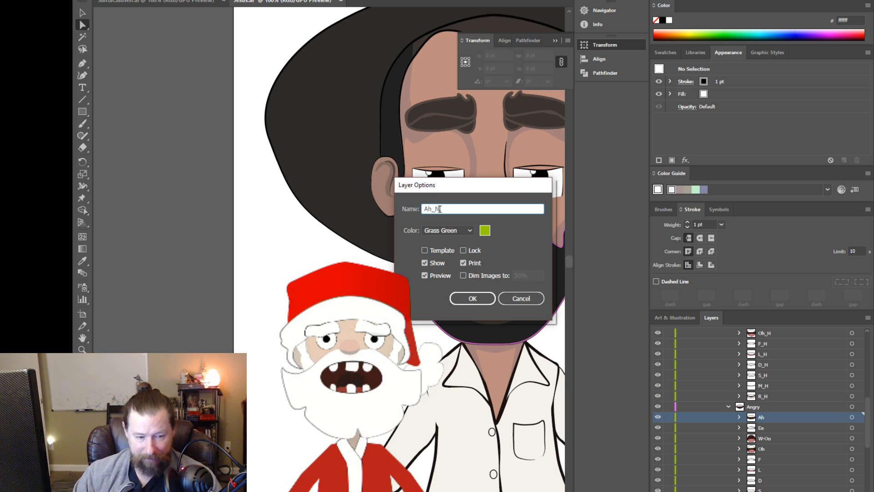
type("A")
key("Return")
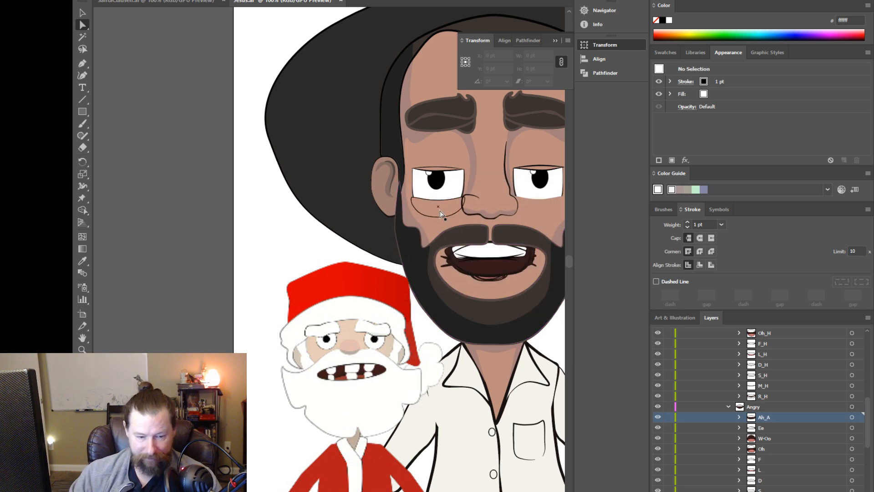
Step: Rename the Ee layer inside the Angry layer as Ee_A
left_click(759, 428)
double_click(759, 427)
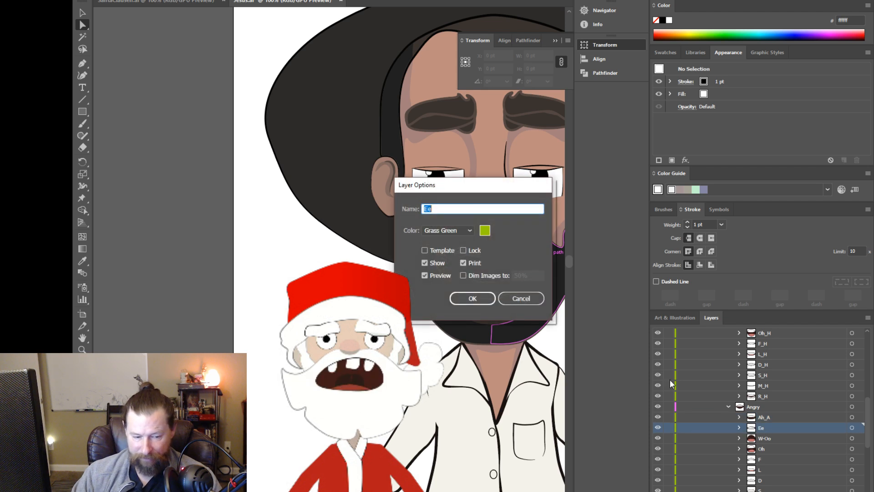
left_click(456, 208)
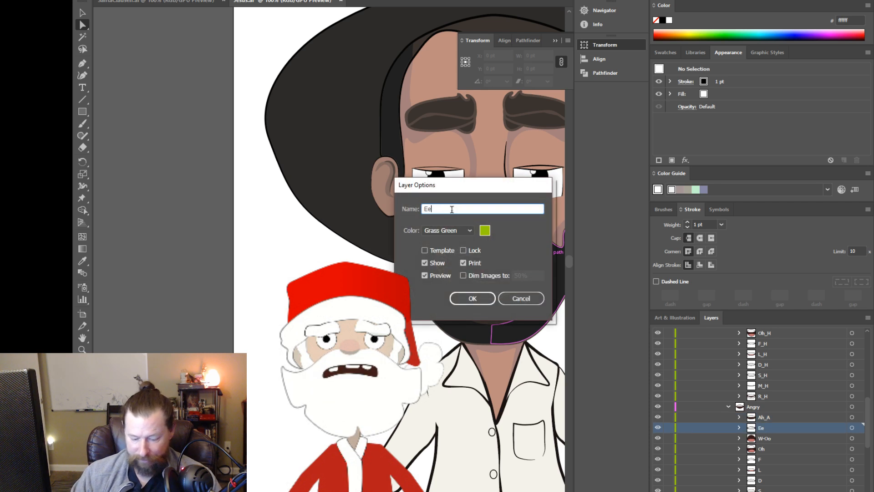
type("_A")
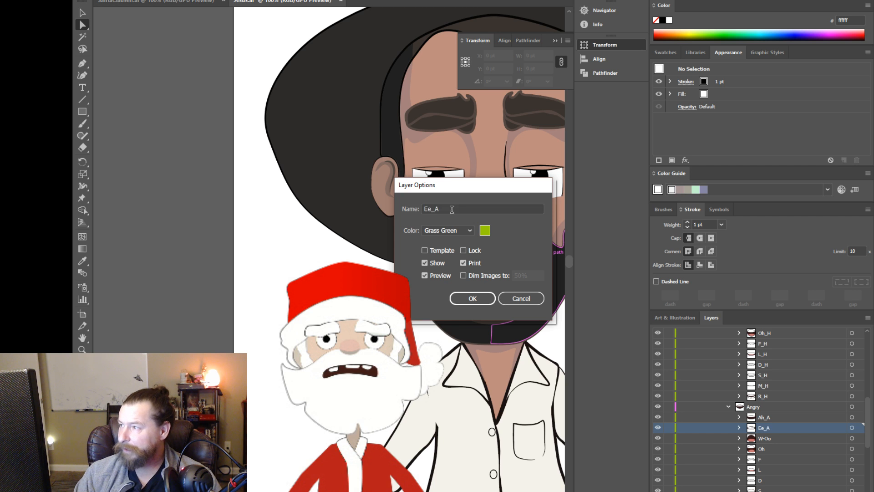
key("Return")
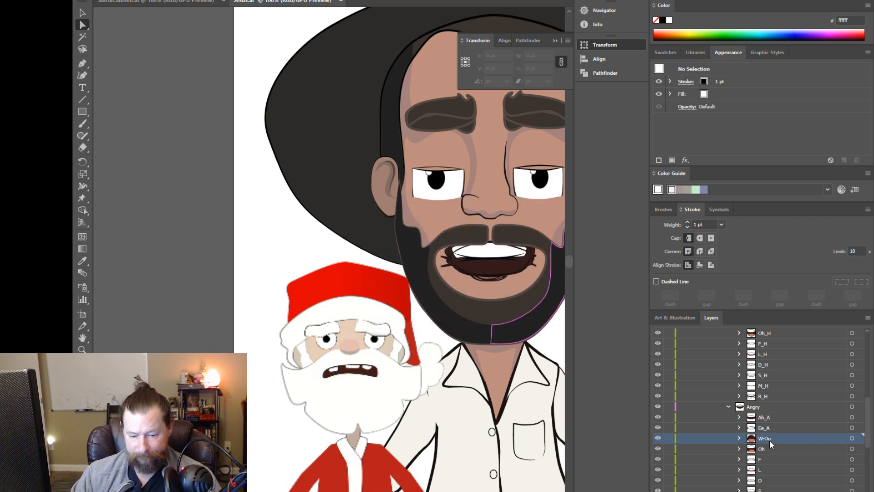
Step: Rename the W-Oo and Oh layers inside the Angry layer as W-Oo_A and Oh_A
double_click(769, 438)
left_click(777, 437)
type("_A")
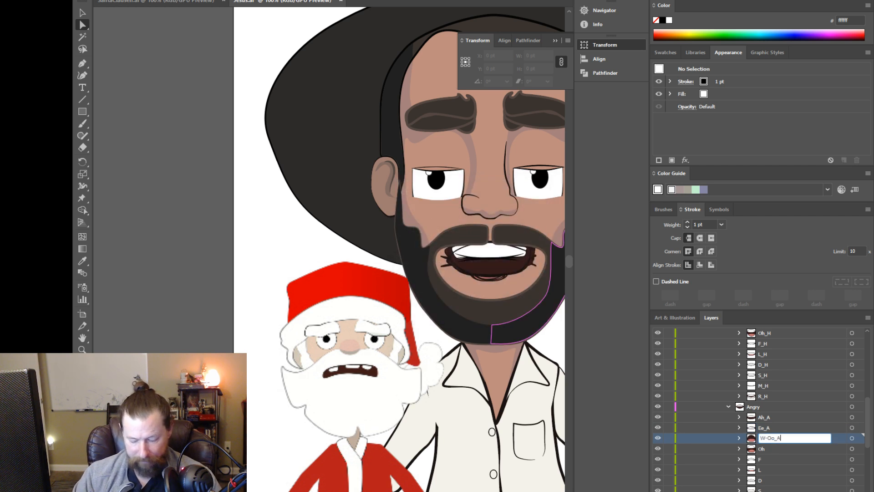
key("Return")
double_click(763, 447)
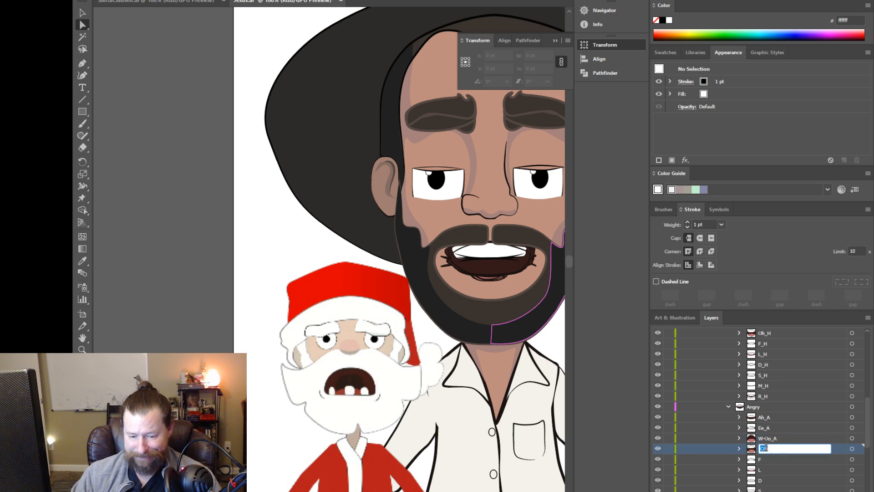
left_click(768, 449)
type("_A")
key("Return")
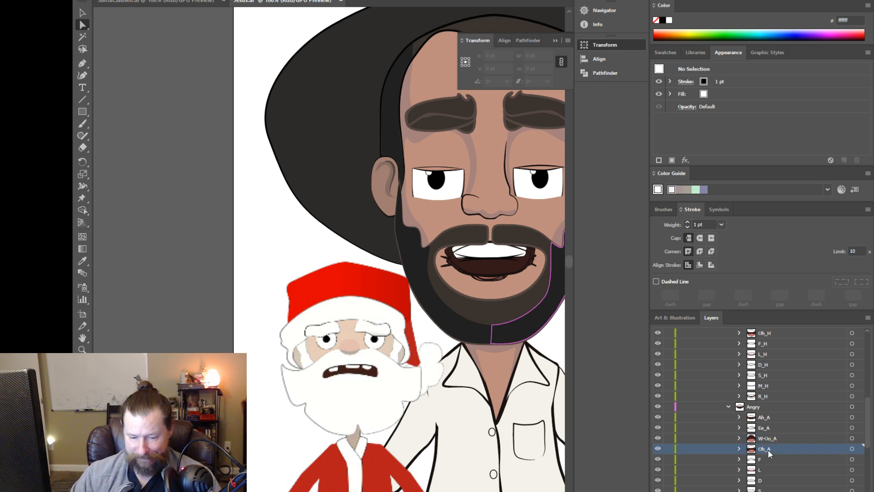
Step: Rename the F layer inside the Angry layer as F_A
double_click(760, 459)
left_click(766, 458)
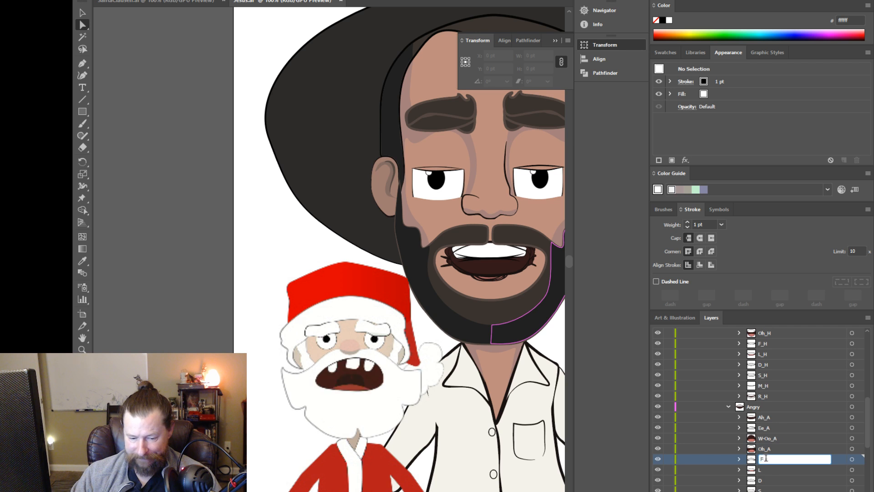
type("_A")
key("Return")
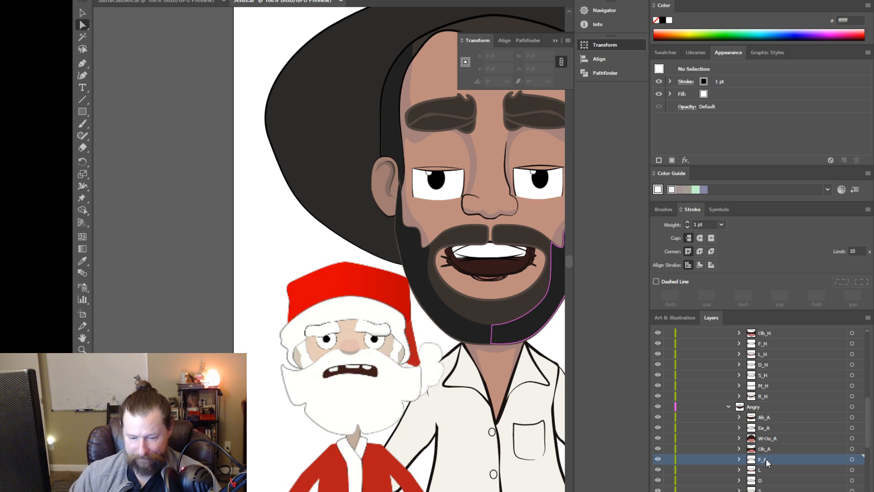
Step: Rename the L and D layers inside the Angry layer as L_A and D_A
double_click(763, 472)
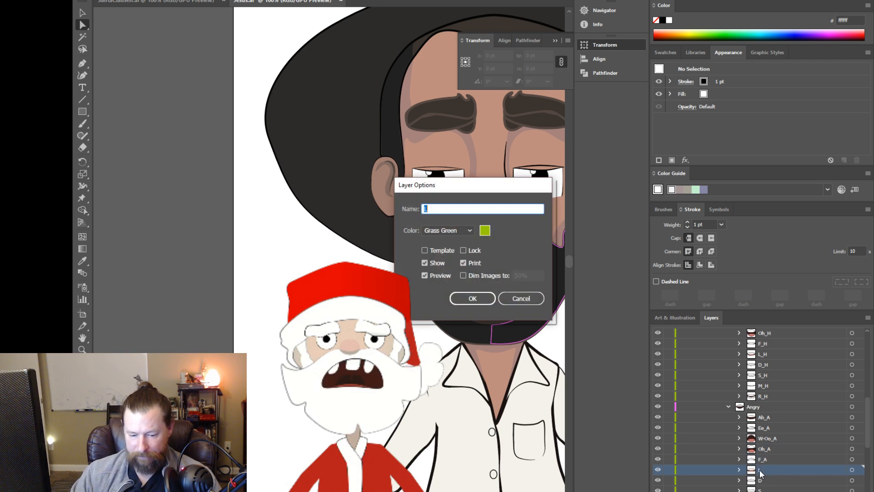
left_click(519, 300)
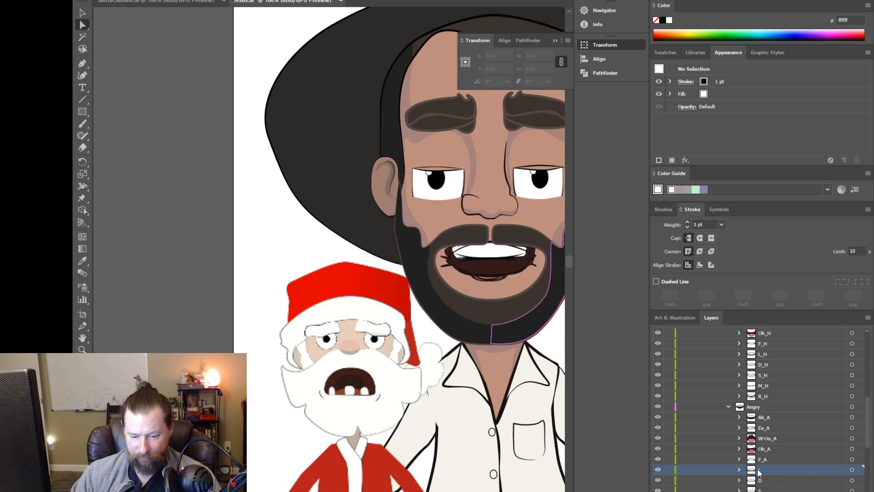
double_click(758, 468)
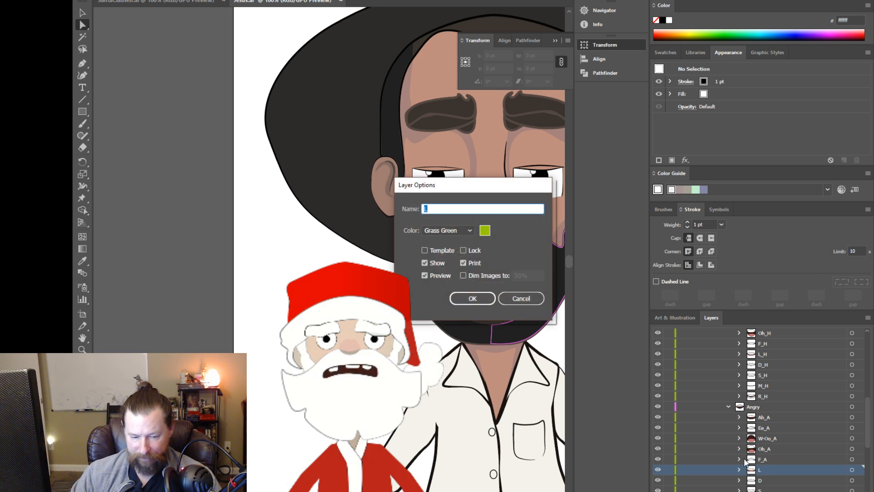
left_click(434, 207)
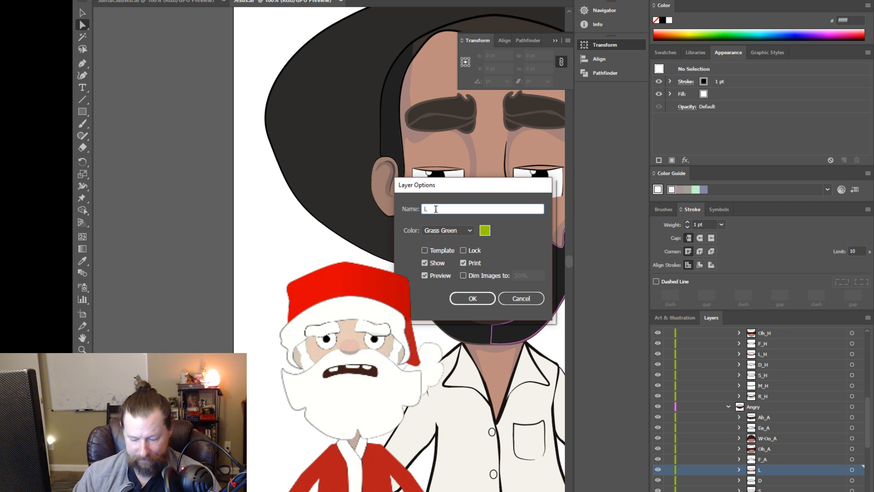
type("_A")
key("Return")
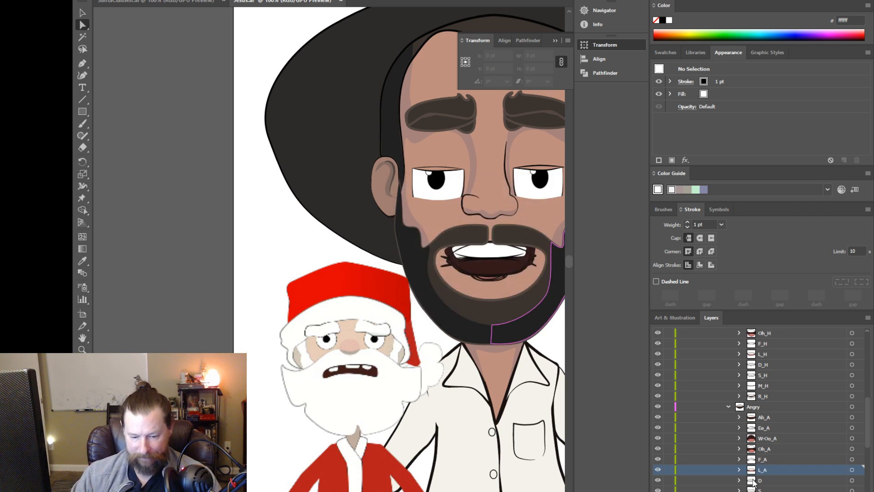
double_click(754, 481)
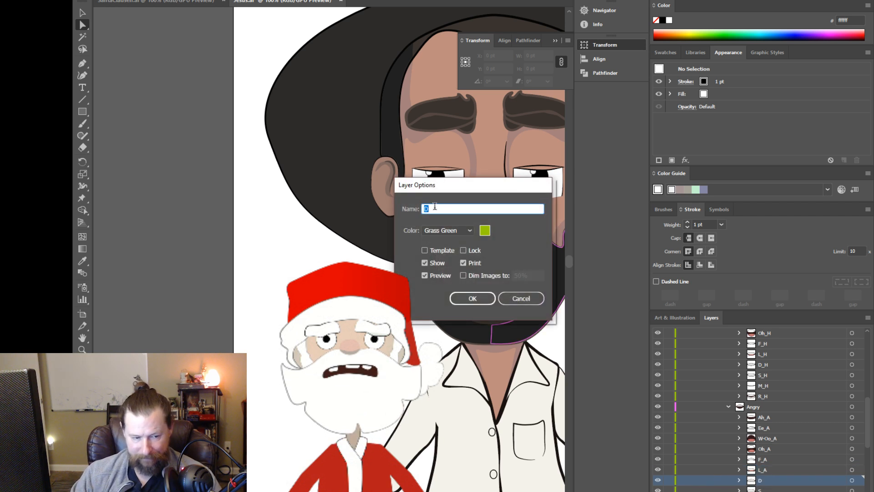
key("Return")
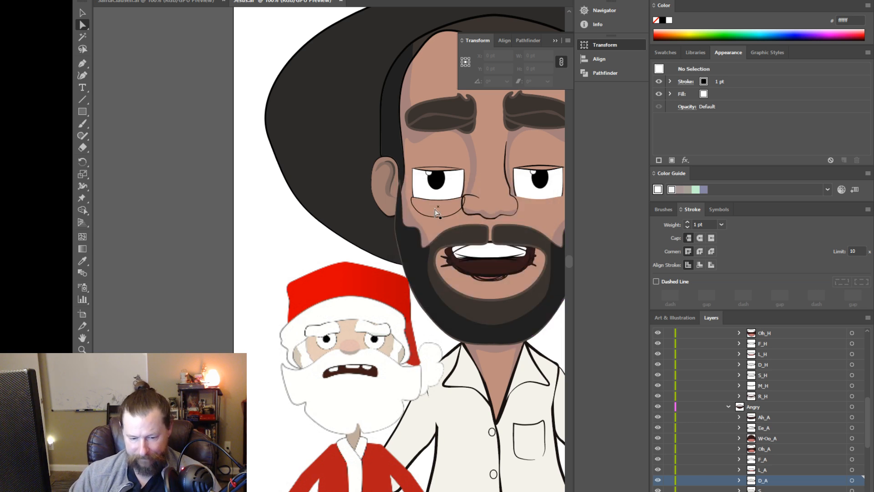
Step: Rename the S layer inside the Angry layer as S_A
left_click(759, 489)
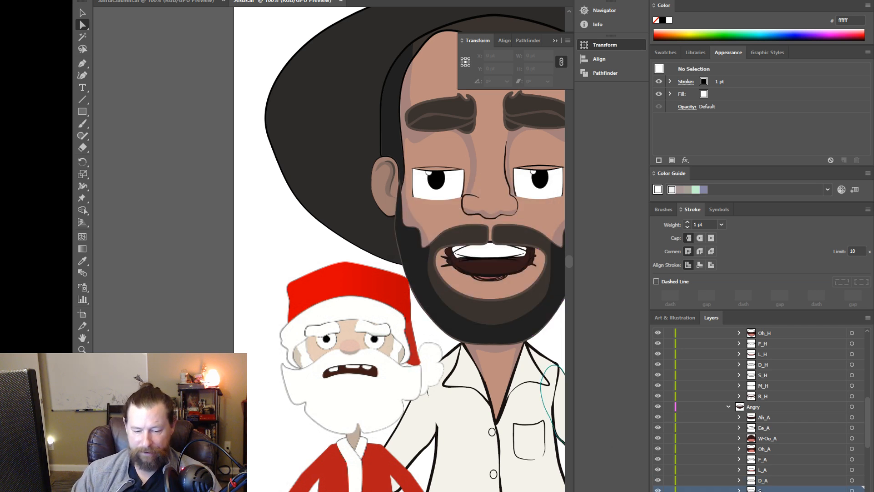
double_click(759, 490)
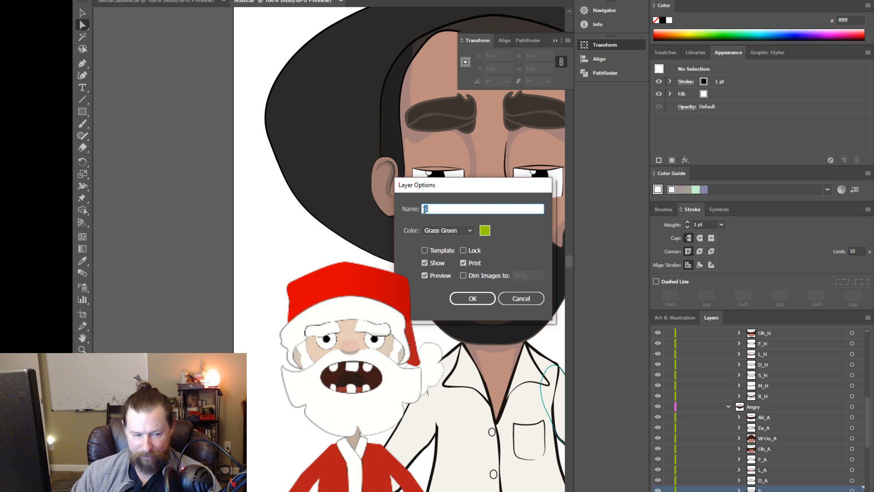
type("S_A")
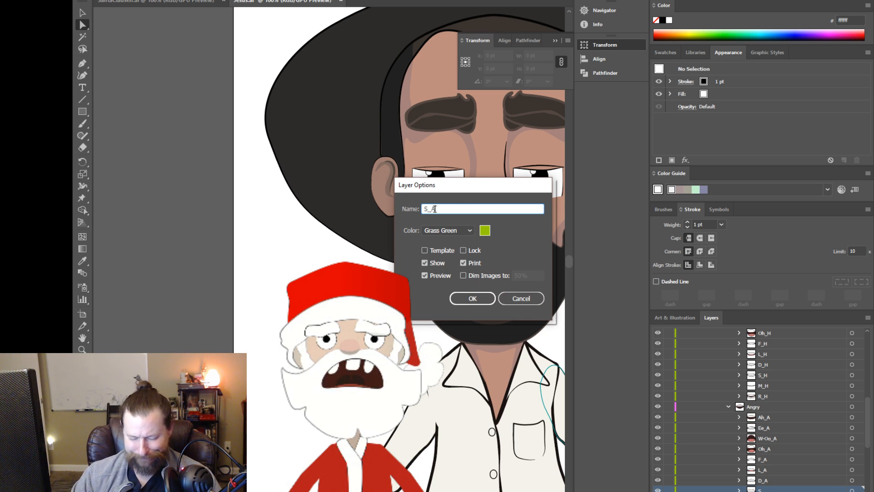
key("Return")
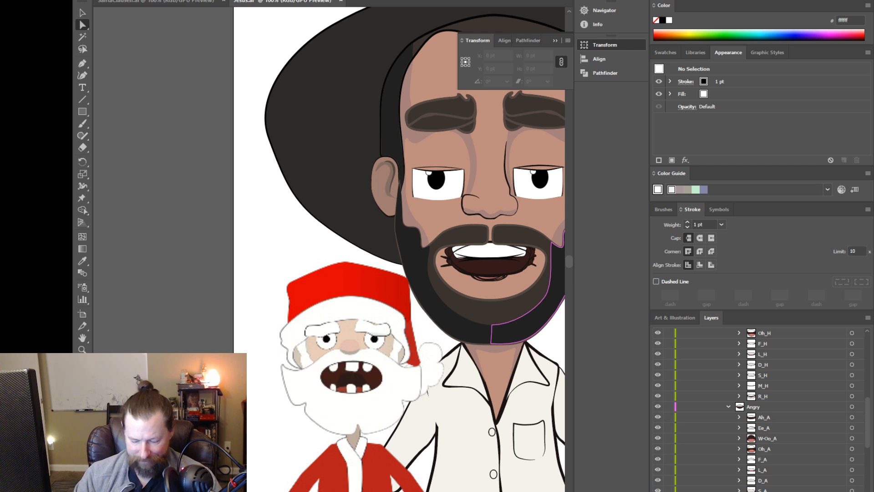
Step: Rename the M and R layers inside the Angry layer as M_A and R_A
scroll(755, 410, "down", 2)
left_click(763, 437)
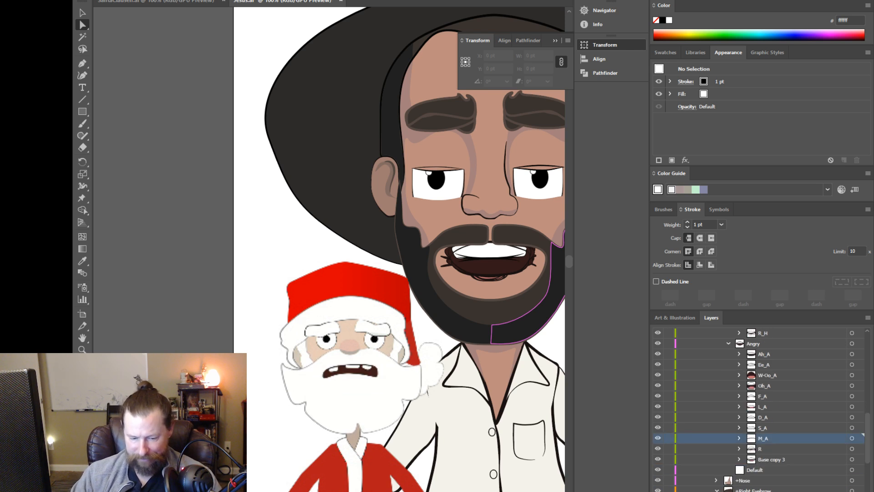
double_click(760, 448)
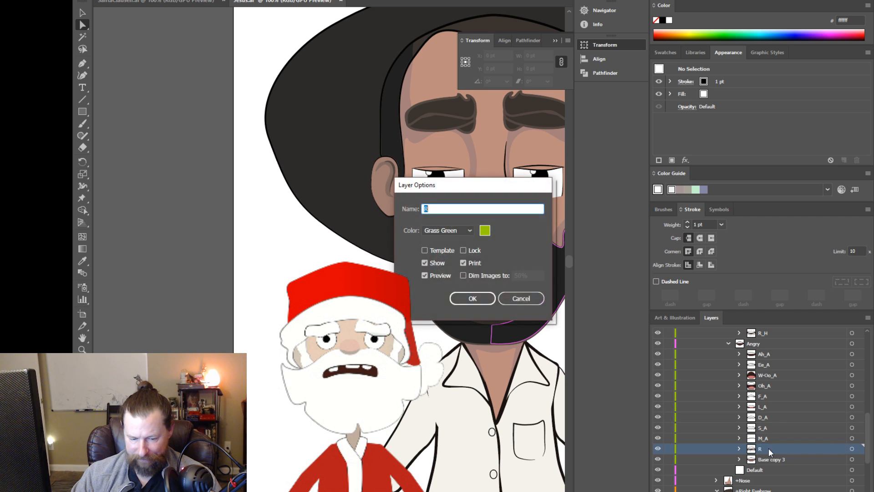
type("_A")
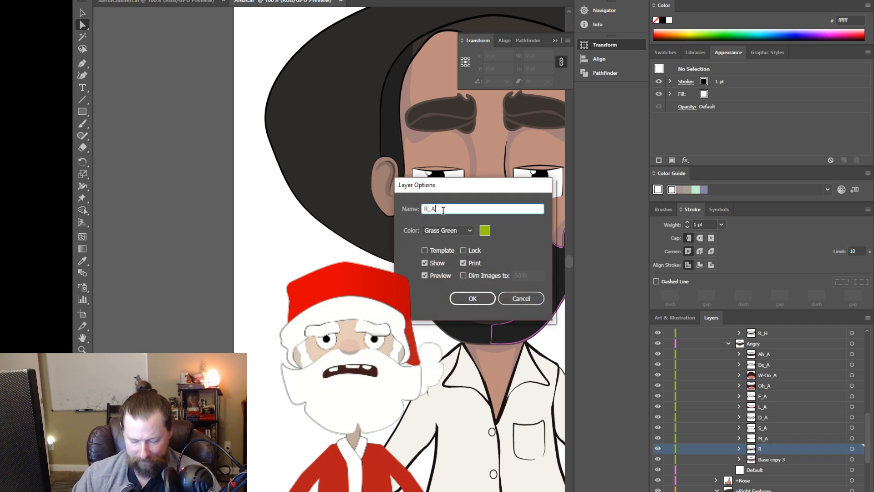
key("Return")
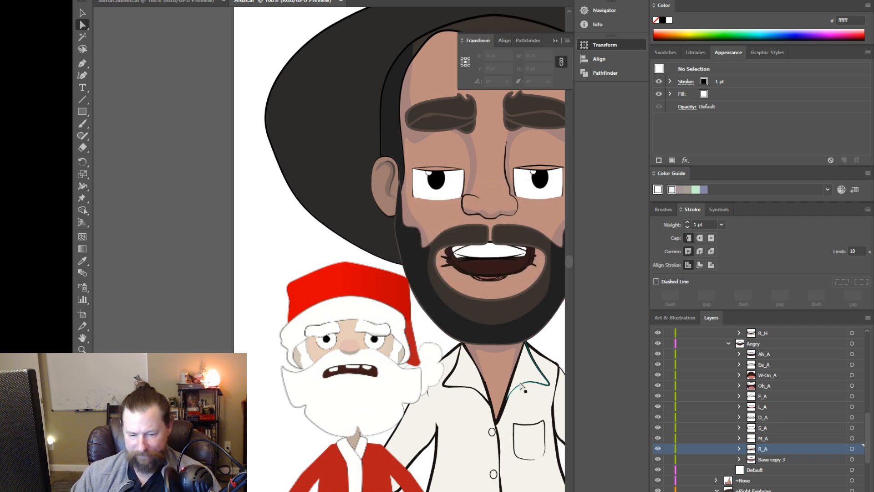
Step: Delete the Base copy 3 layer and its artwork from the Angry layer
left_click(777, 460)
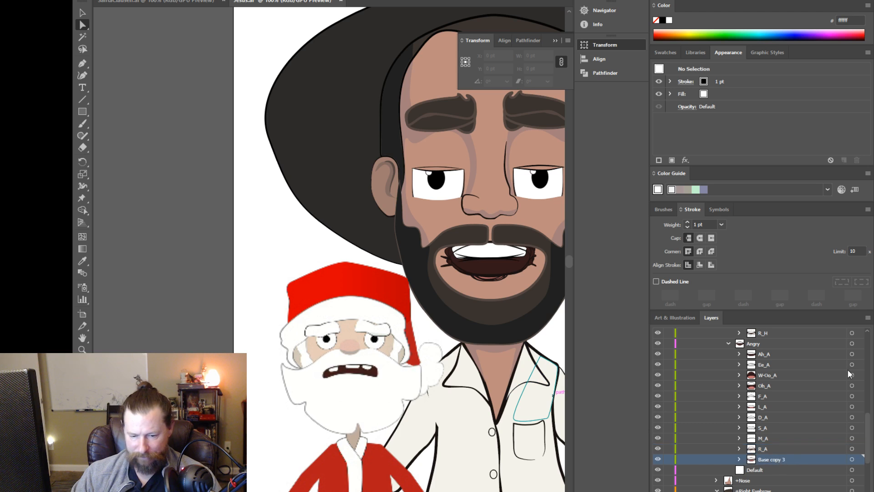
left_click(867, 318)
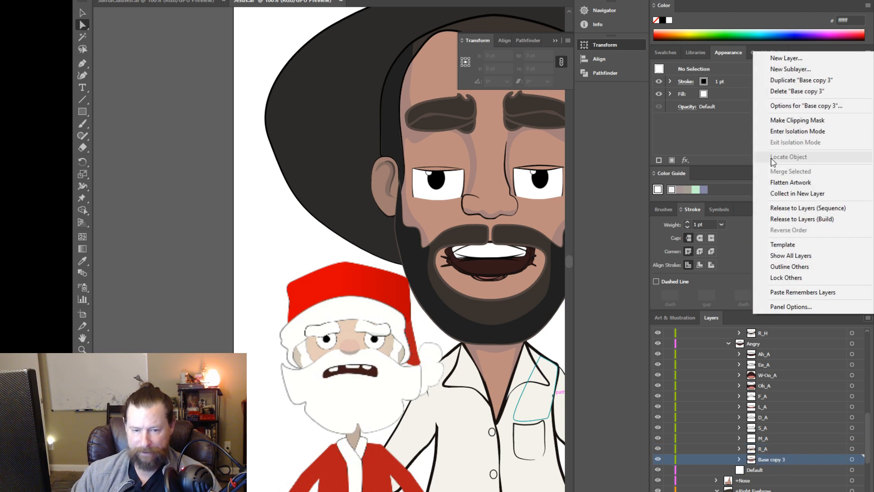
left_click(801, 91)
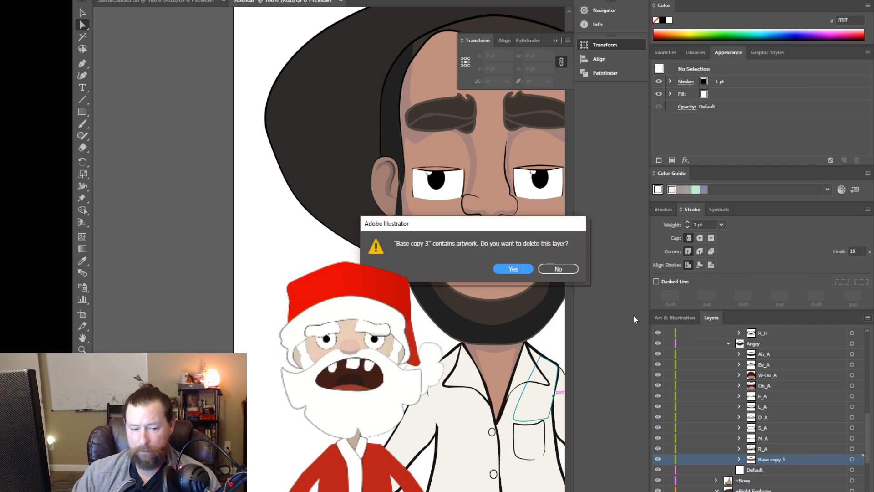
left_click(519, 268)
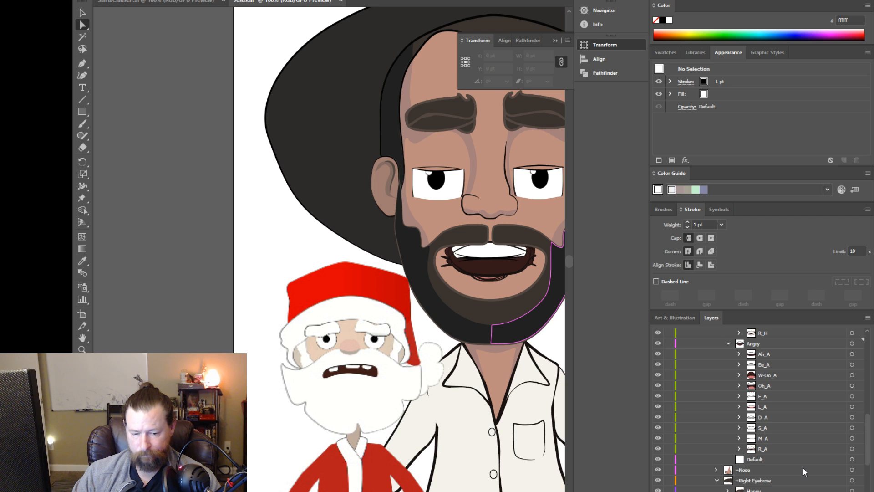
Step: Collect the Default layer below the Angry visemes into a new layer, leaving the new layer's name as is
left_click(752, 458)
left_click(867, 317)
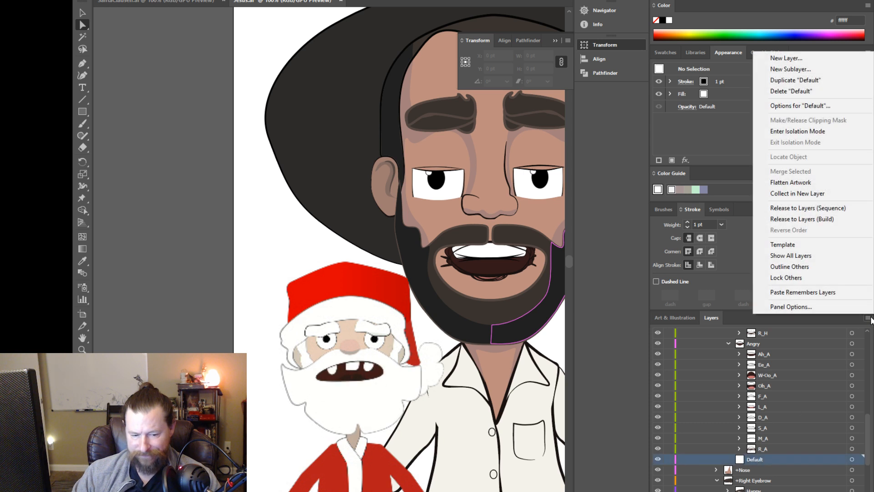
left_click(811, 194)
double_click(760, 458)
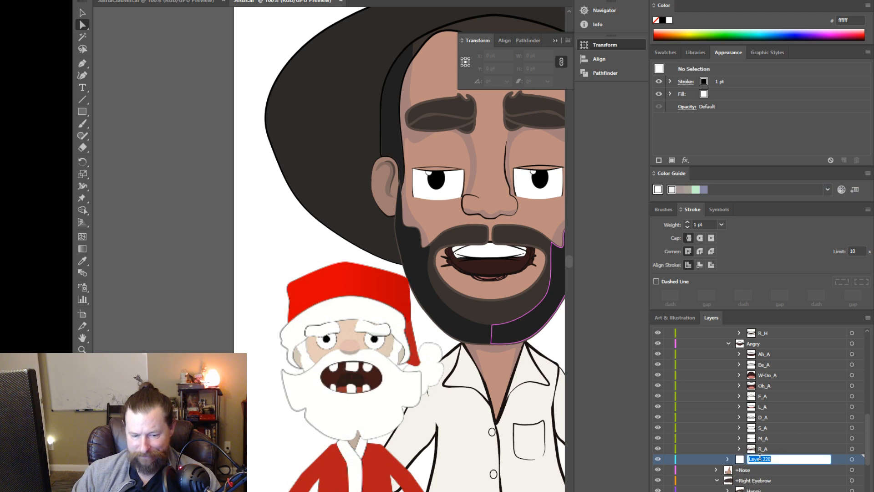
key("Return")
Step: Collapse the Ah and Happy layers inside the +Mouth layer
scroll(760, 458, "up", 5)
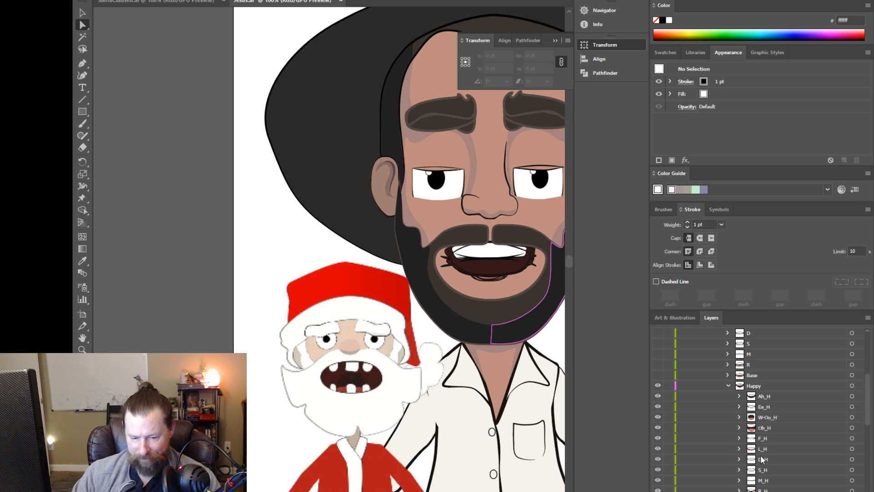
scroll(783, 454, "up", 3)
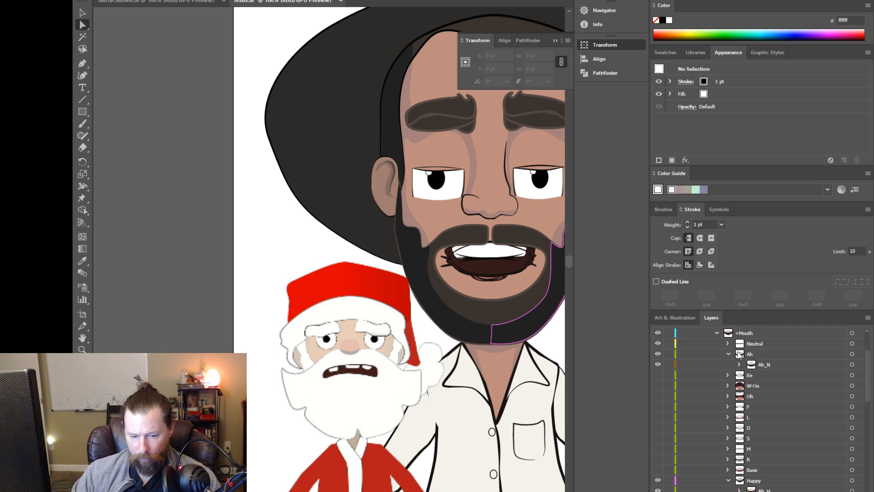
left_click(728, 353)
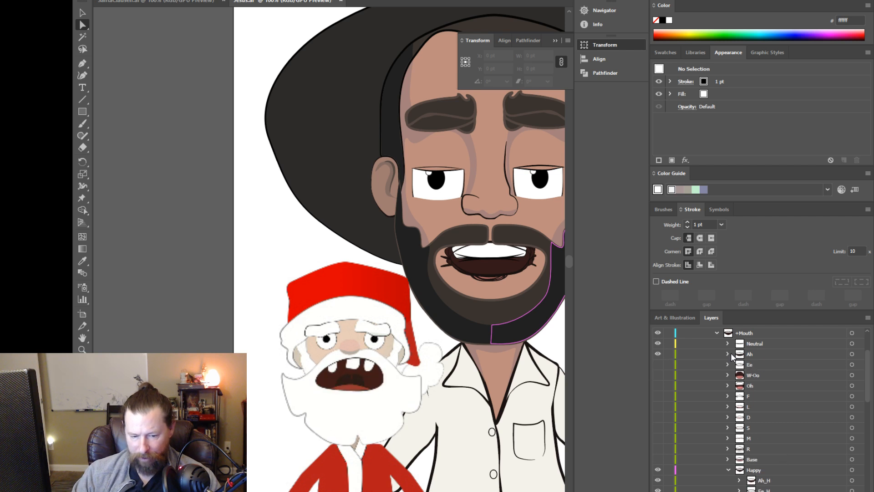
scroll(780, 411, "down", 2)
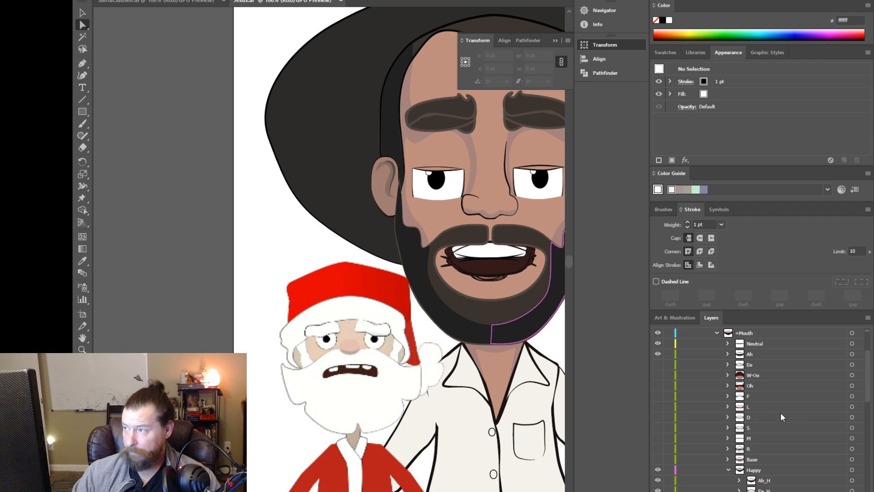
scroll(780, 412, "down", 6)
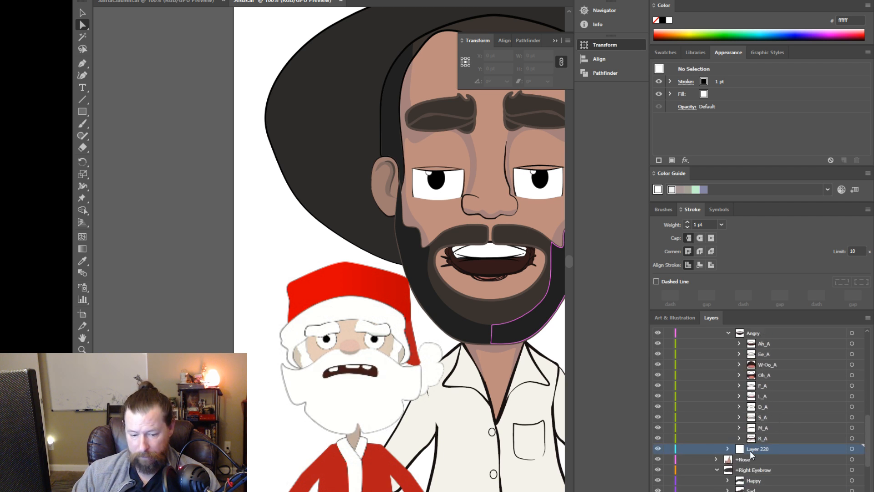
scroll(765, 441, "up", 3)
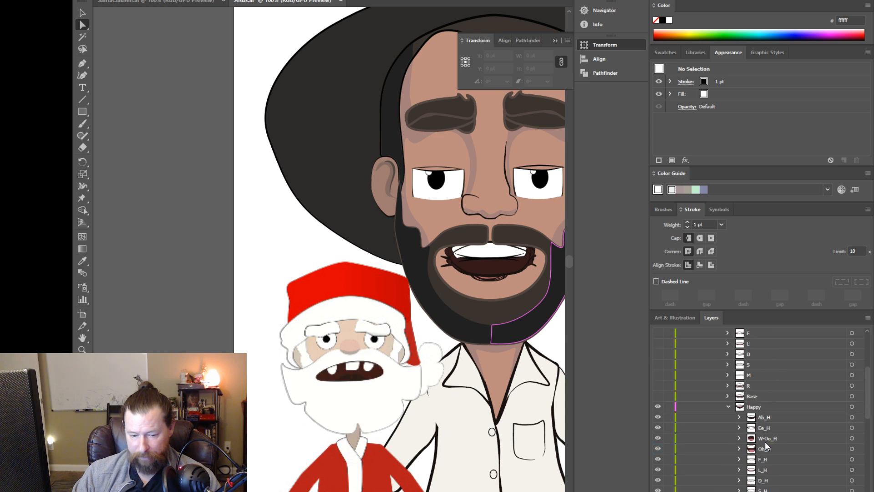
left_click(729, 406)
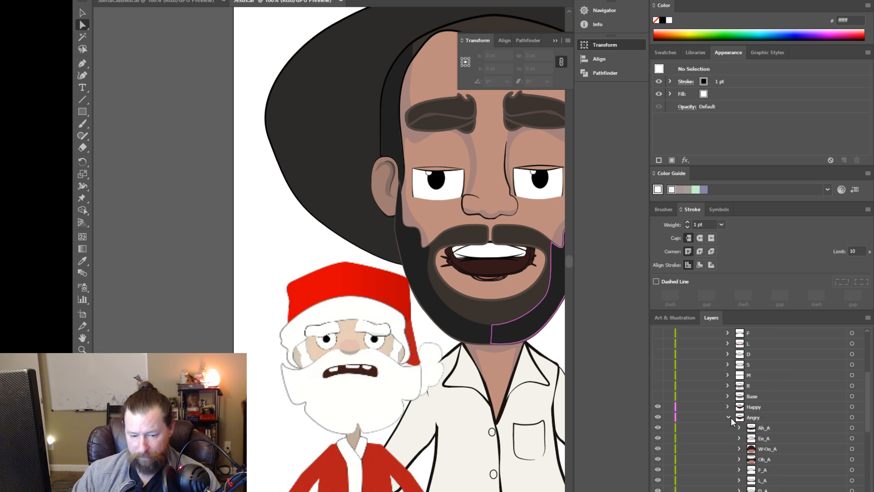
Step: Rename the new layer below the Angry visemes as Neutral
left_click(728, 416)
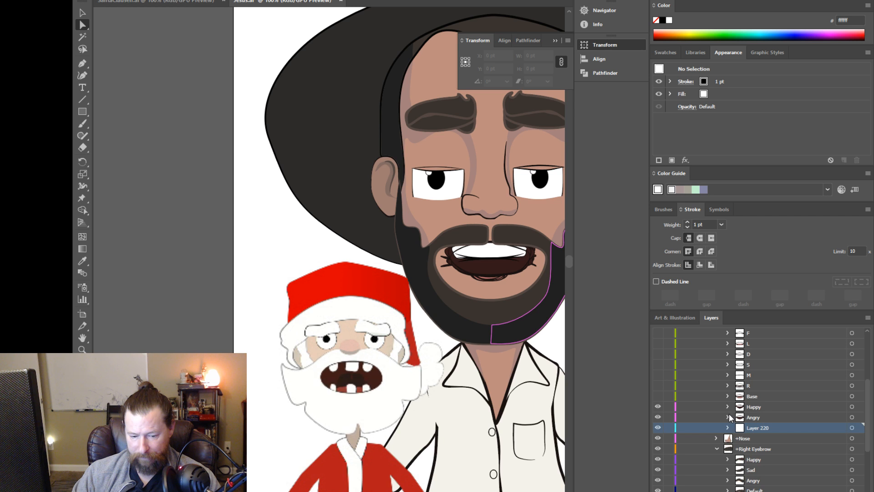
left_click(728, 416)
scroll(763, 435, "down", 2)
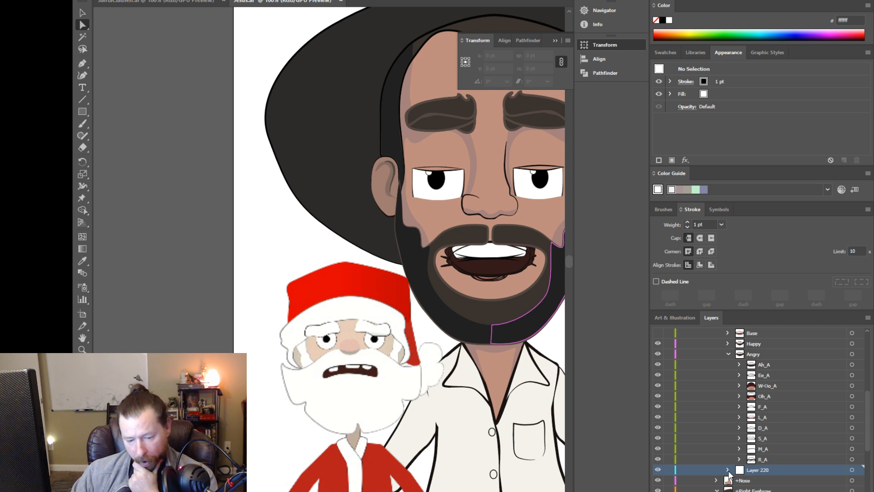
double_click(766, 470)
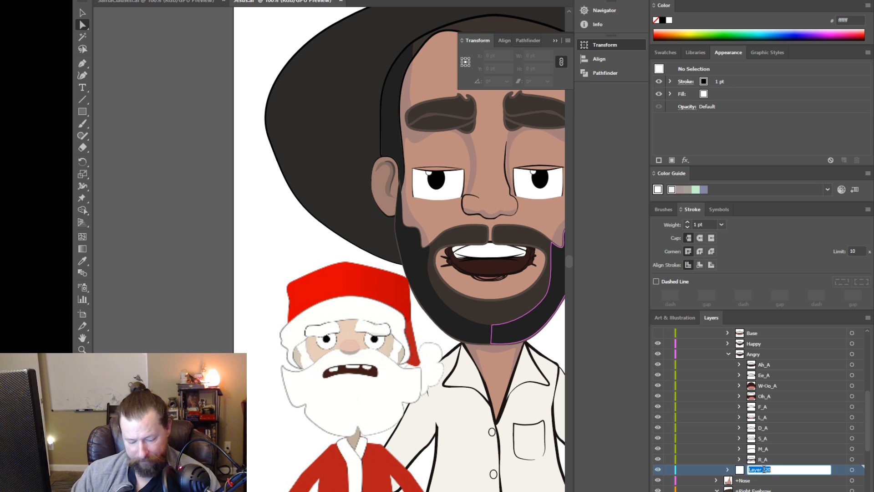
type("Defa")
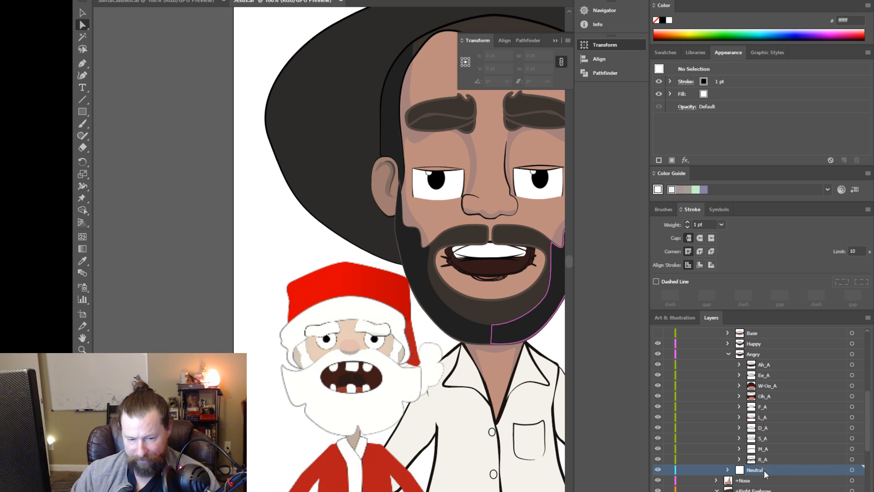
key("Return")
scroll(777, 436, "up", 10)
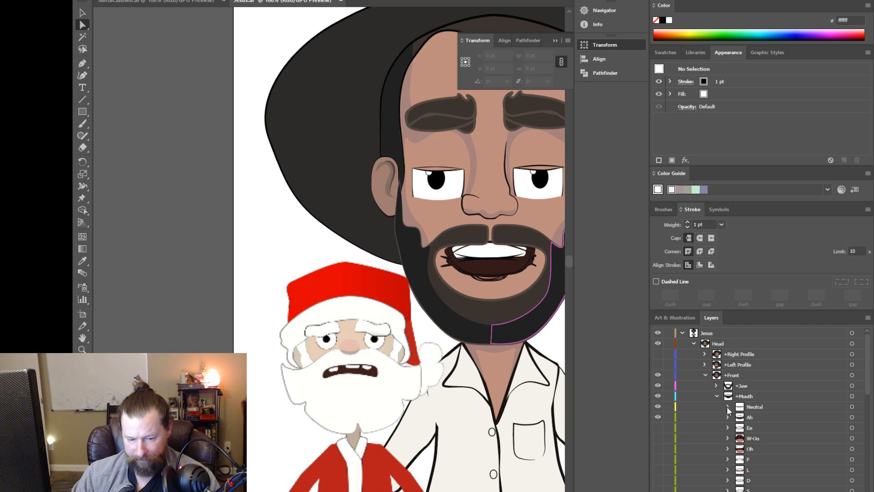
left_click(727, 406)
left_click(728, 407)
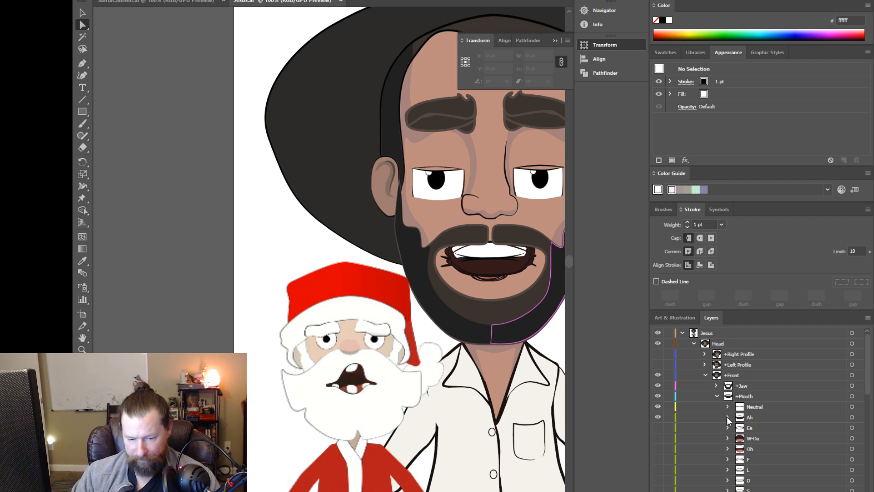
left_click(728, 416)
scroll(759, 446, "down", 5)
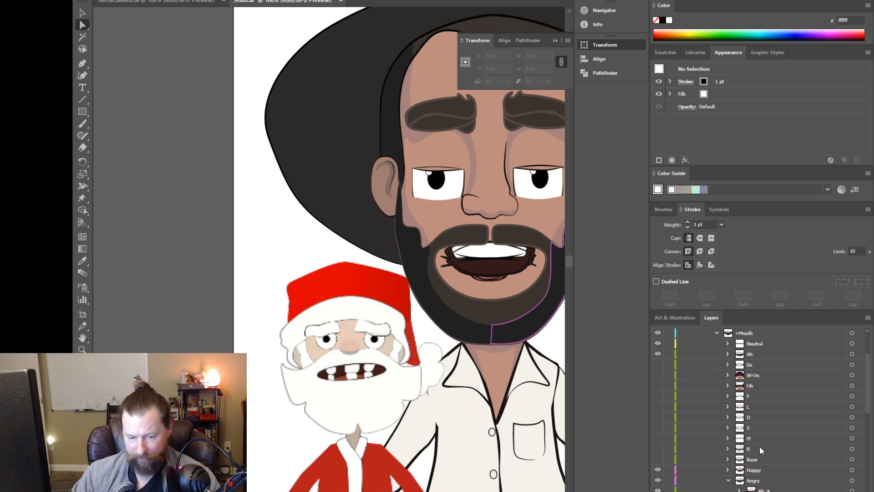
Step: Expand the Happy layer to list its viseme layers above the Angry ones
left_click(762, 430)
scroll(772, 467, "down", 2)
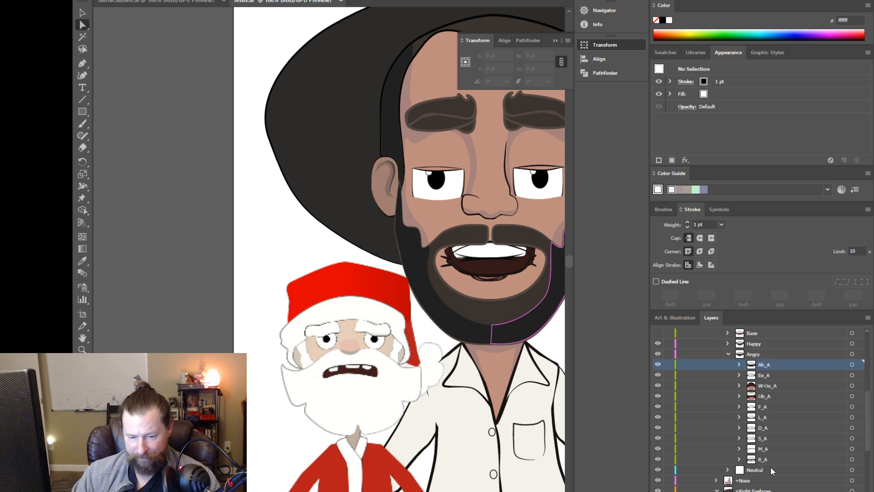
left_click(727, 343)
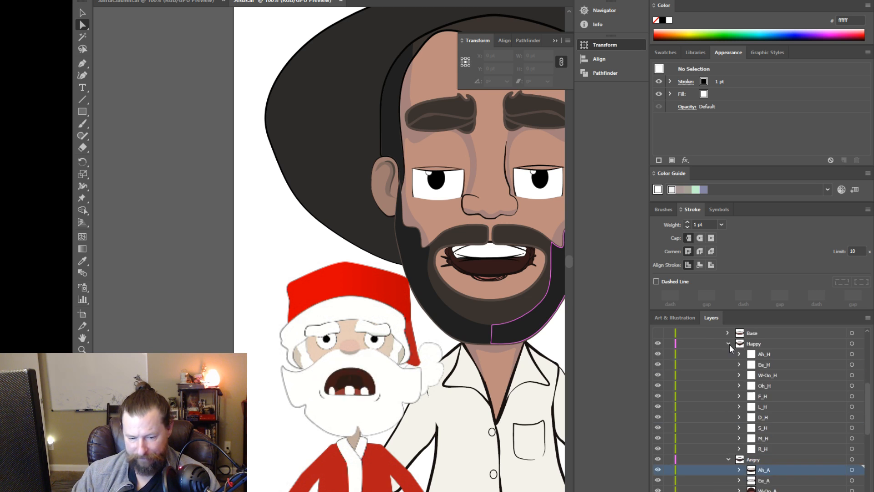
Step: Try to highlight the Ah_H and Ah_A layers together in the layer list
left_click(766, 357)
left_click(768, 472)
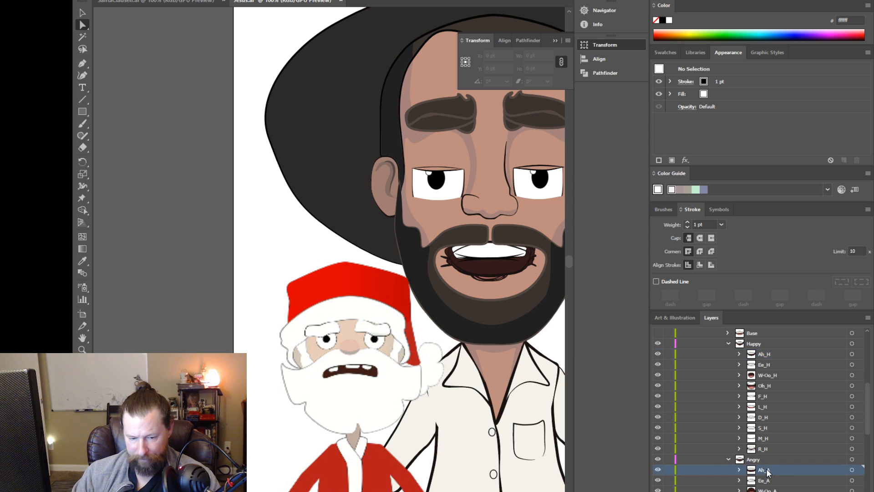
left_click(764, 358, "shift")
left_click(766, 358)
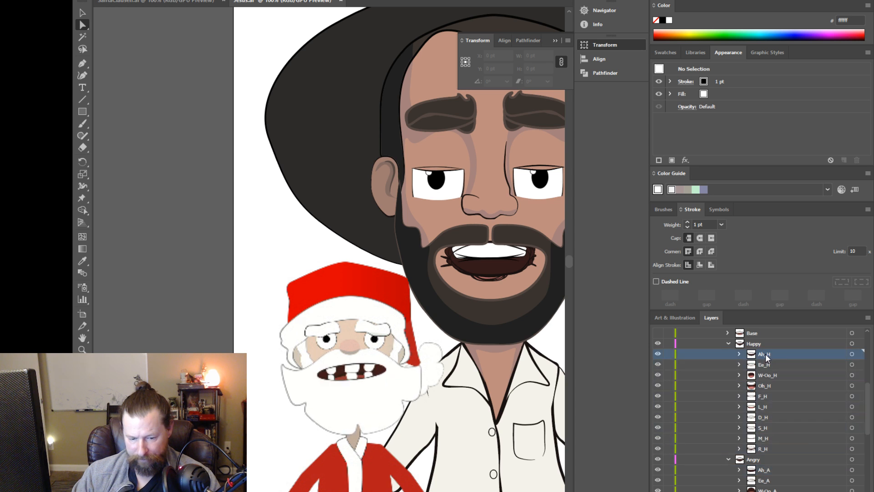
Step: Select the artwork of the Ah_A layer together with that of the Ah_H layer
left_click(805, 468)
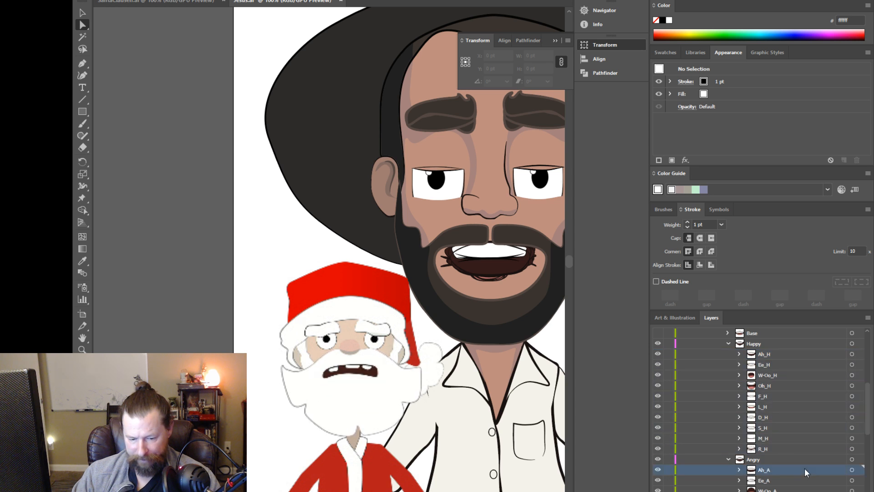
left_click(852, 469)
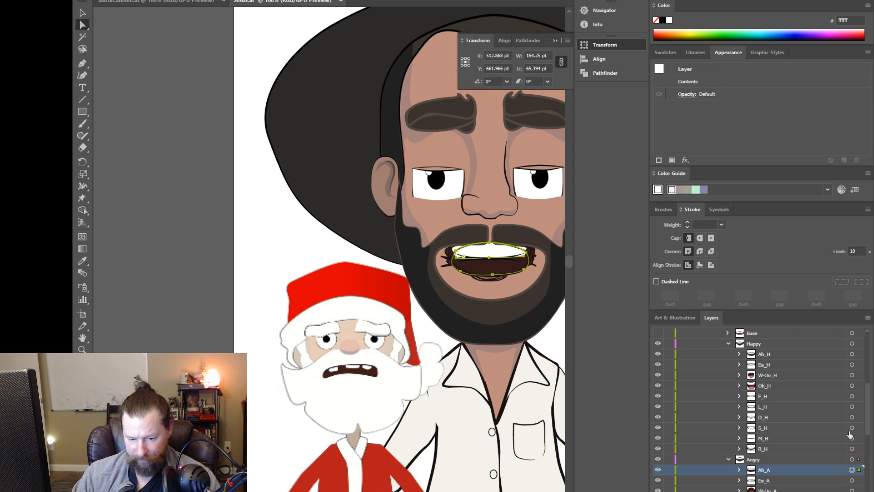
left_click(851, 354, "shift")
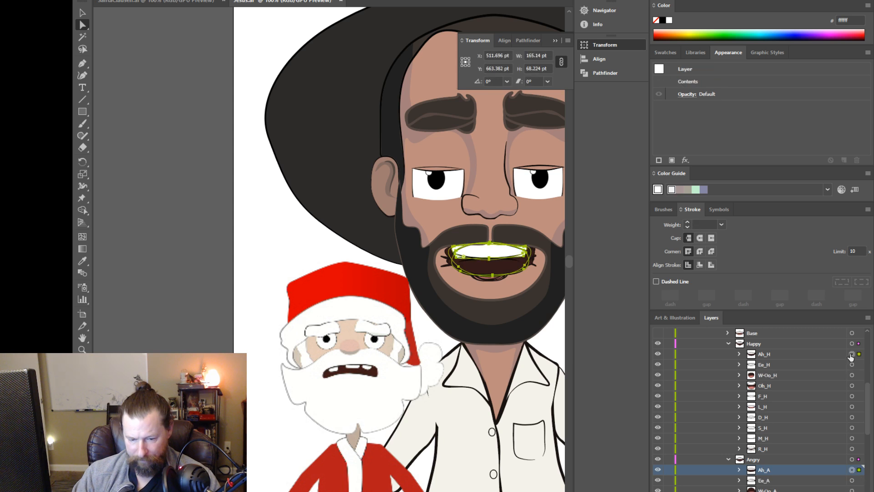
Step: Nest the Ah_H and Ah_A layers inside the Ah layer, above Ah_N
left_click(772, 353)
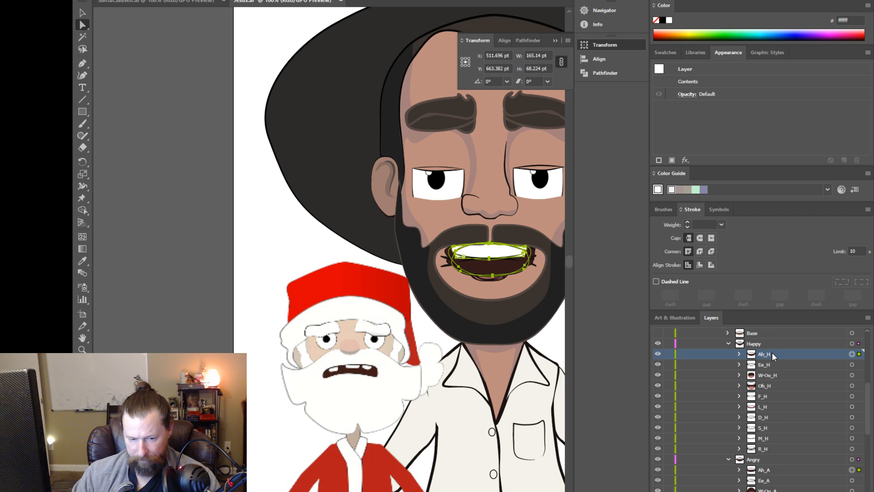
scroll(769, 368, "up", 5)
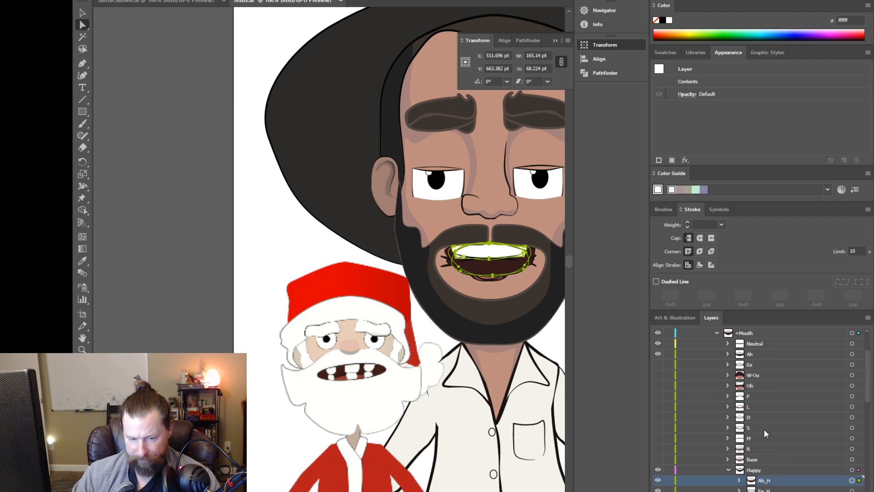
left_click_drag(744, 310, 744, 252)
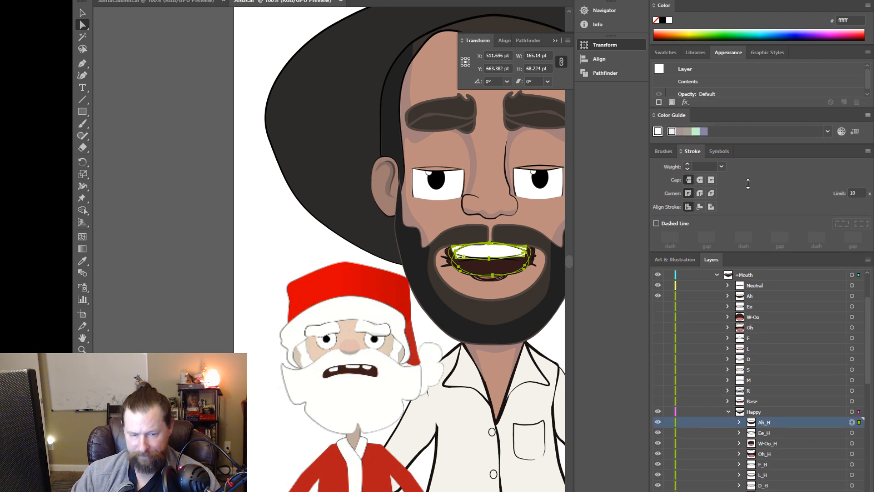
left_click_drag(772, 422, 768, 295)
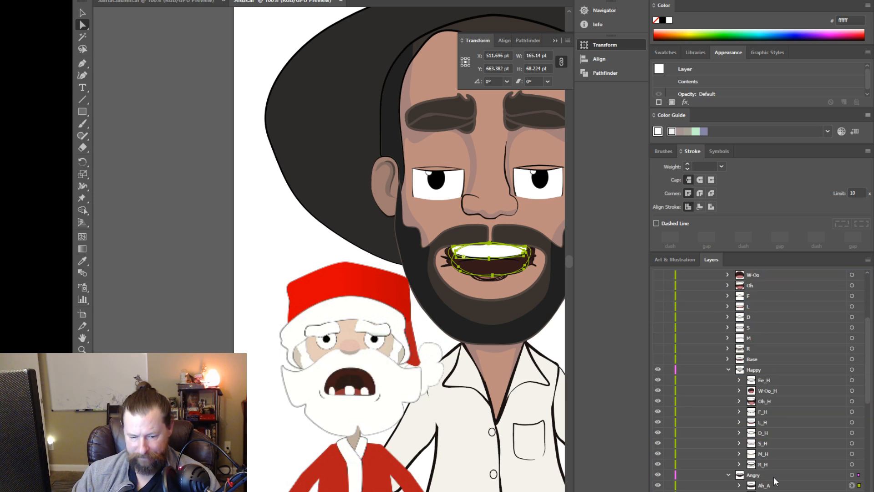
scroll(776, 478, "down", 3)
left_click_drag(770, 484, 768, 292)
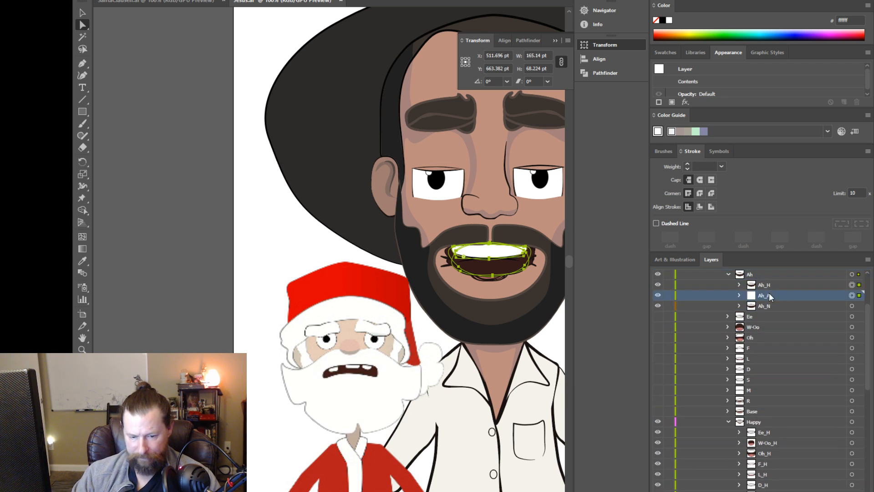
Step: Try to nest the emotional Ee variants, starting with Ee_H, inside the Ee layer
scroll(776, 435, "down", 2)
left_click(763, 401)
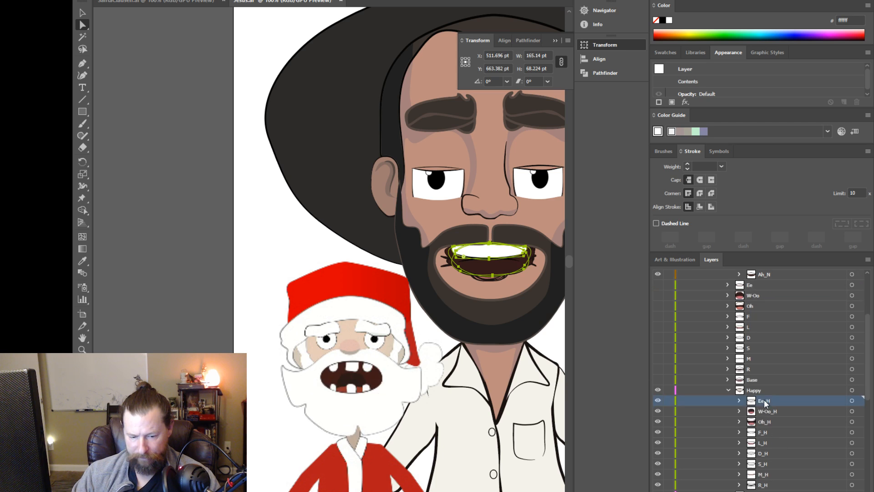
left_click_drag(763, 400, 750, 285)
scroll(756, 378, "down", 3)
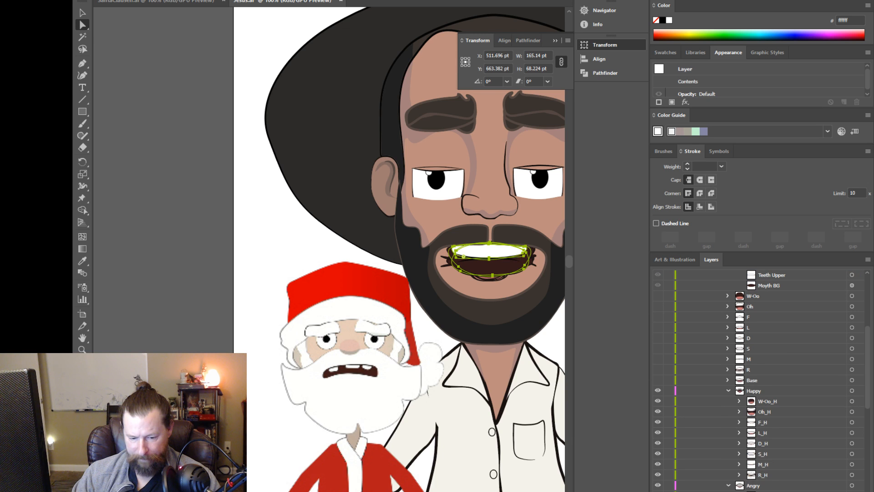
left_click_drag(763, 460, 763, 310)
Step: Undo the layer moves so Ah_H and Ee_H return to the Happy layer and Ah_A to Angry
key("ctrl+z")
key("ctrl+z")
key("ctrl+z")
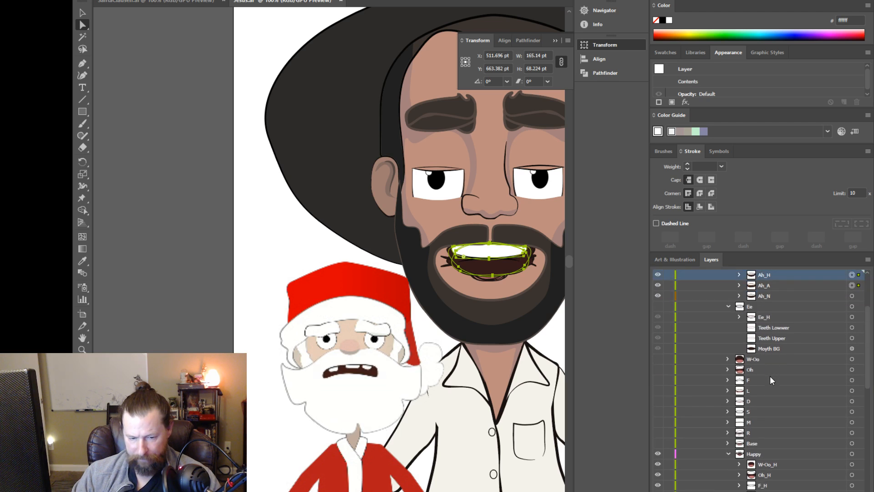
key("ctrl+z")
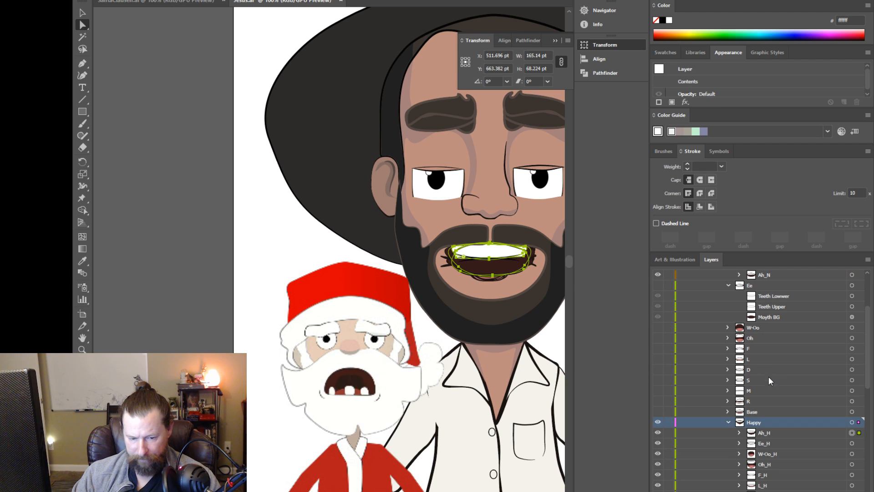
Step: Move Ah_H from Happy and Ah_A from Angry into the Ah layer above Ah_N, and collapse Ah
scroll(768, 433, "up", 2)
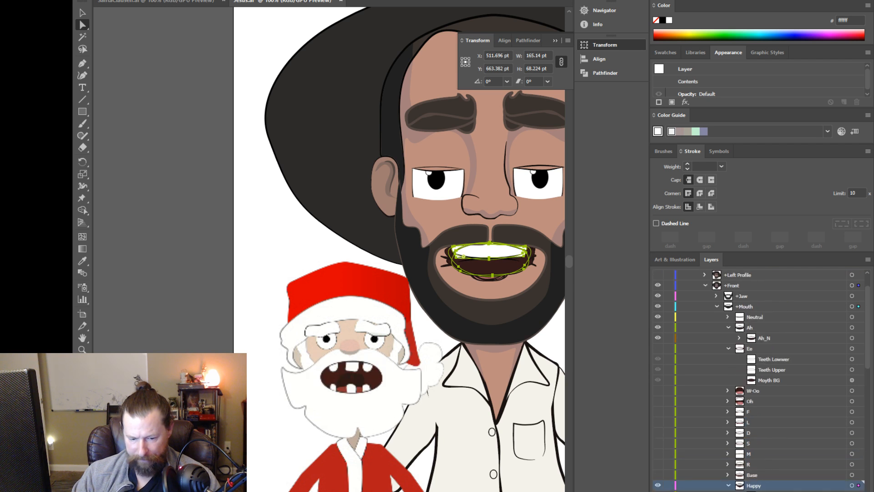
left_click(759, 491)
left_click_drag(759, 491, 760, 335)
scroll(759, 430, "down", 6)
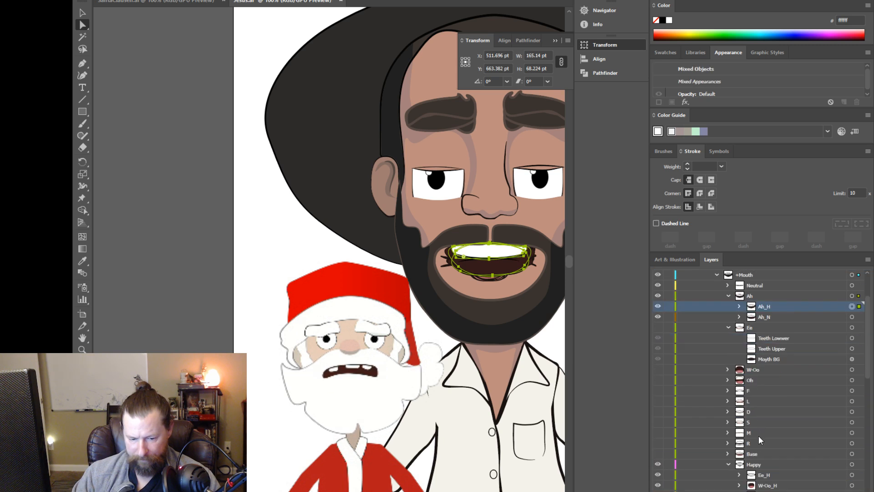
left_click_drag(766, 424, 769, 335)
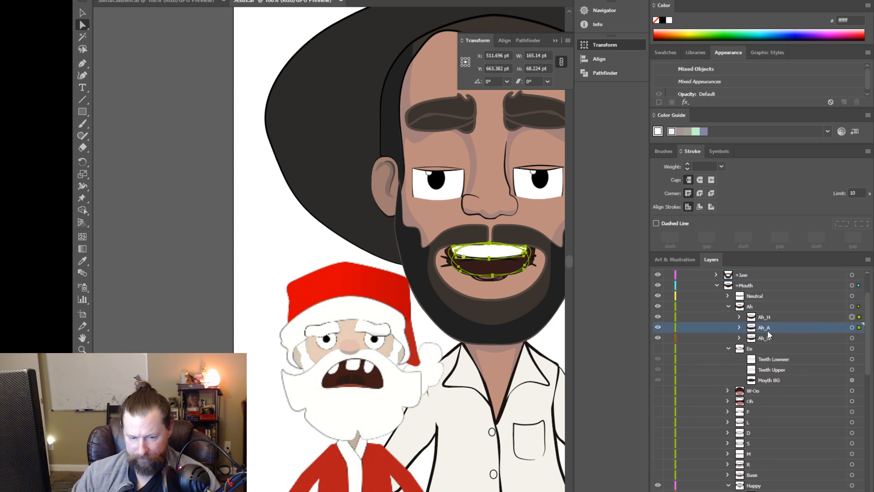
left_click(728, 306)
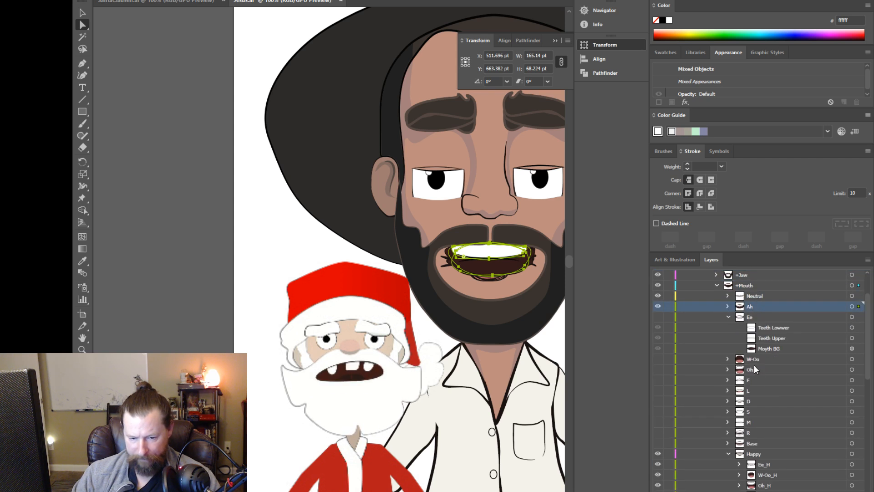
left_click(767, 329)
left_click(774, 349, "shift")
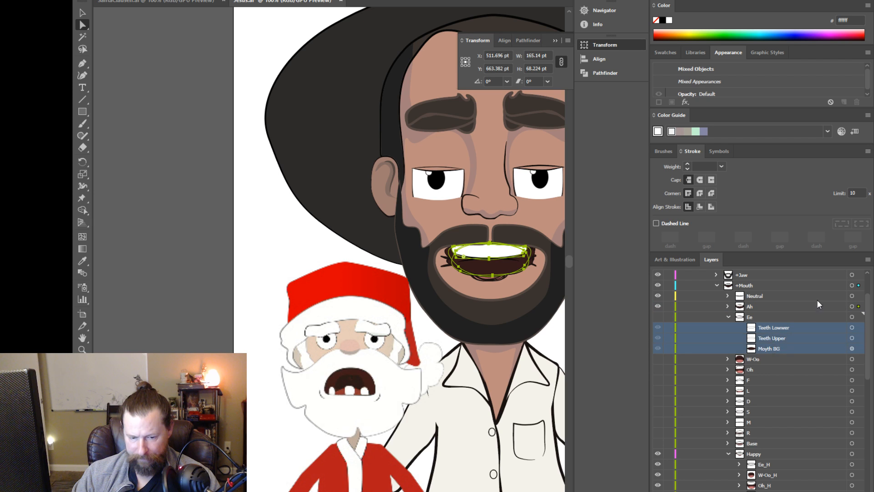
left_click(867, 259)
left_click(829, 268)
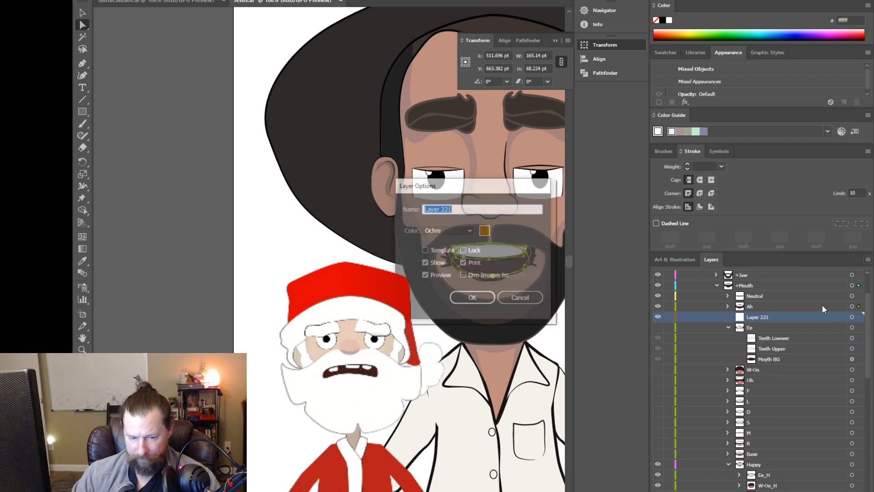
left_click(521, 298)
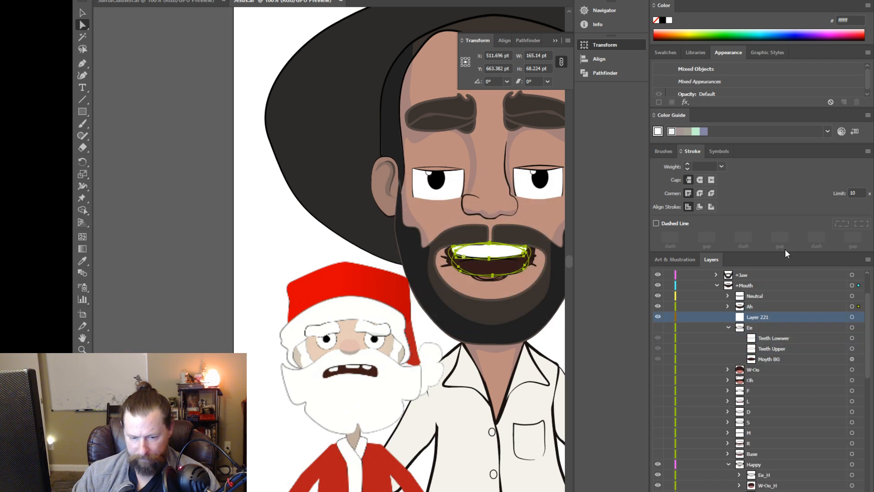
Step: Try to flatten the artwork of the Ah_H, Ah_A and Ah_N layers without discarding the hidden art
left_click(776, 337, "shift")
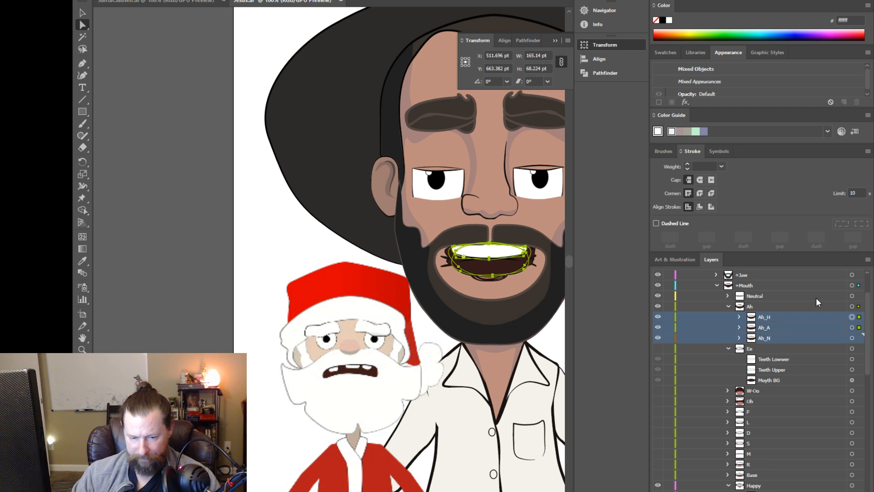
left_click(867, 260)
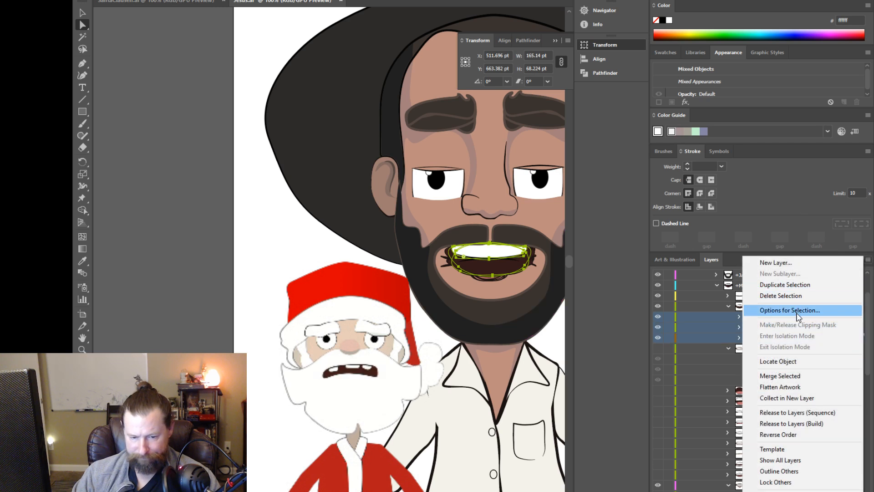
left_click(793, 385)
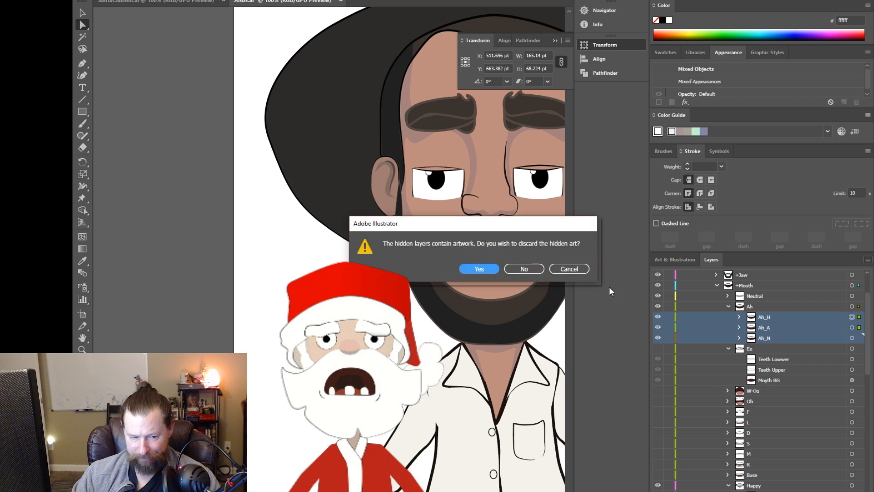
left_click(539, 271)
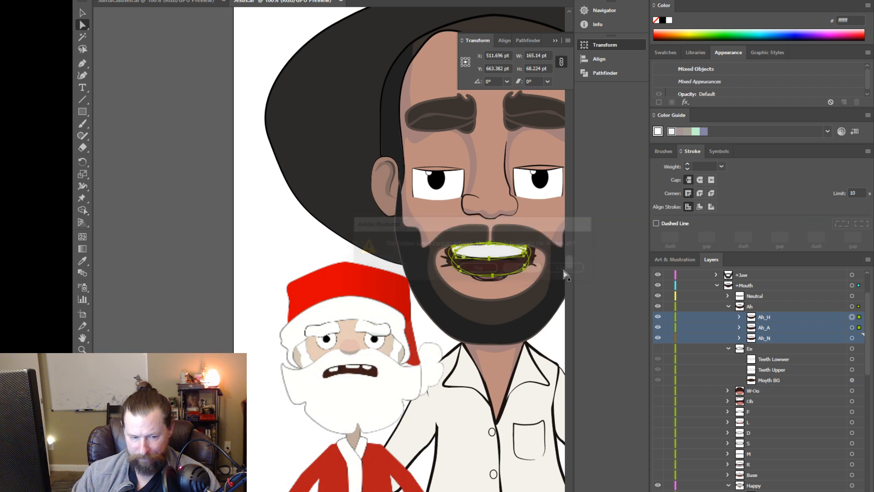
Step: Collect the Ah_H, Ah_A and Ah_N layers in a new layer, and undo the change
left_click(867, 260)
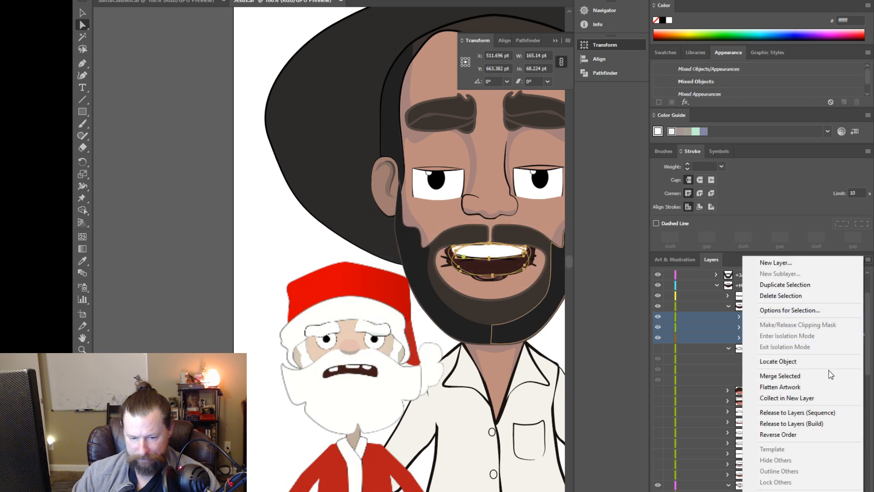
left_click(812, 398)
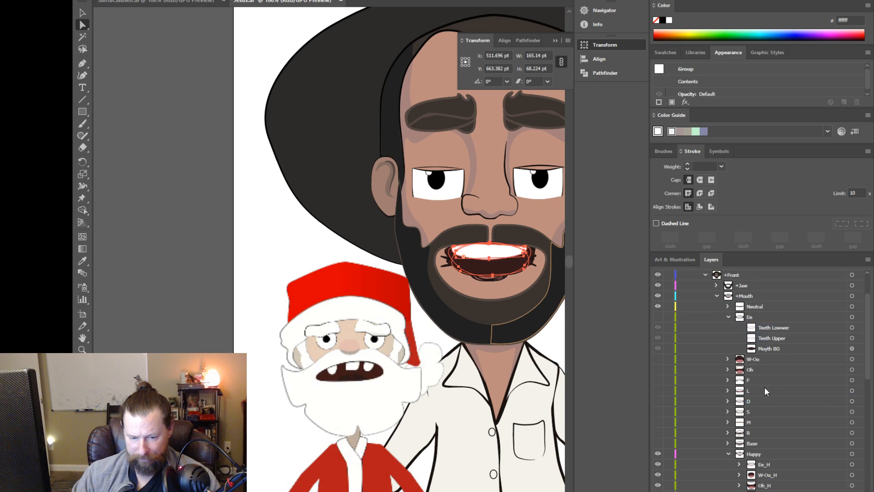
scroll(764, 364, "down", 2)
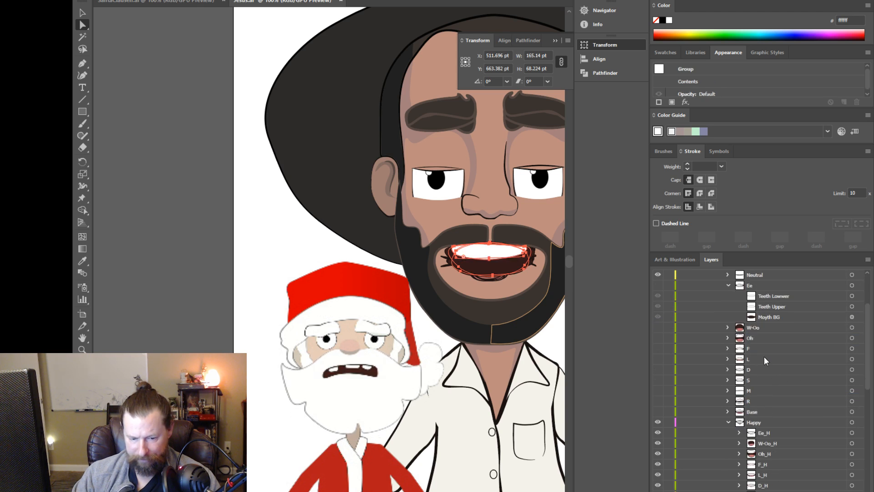
key("ctrl+z")
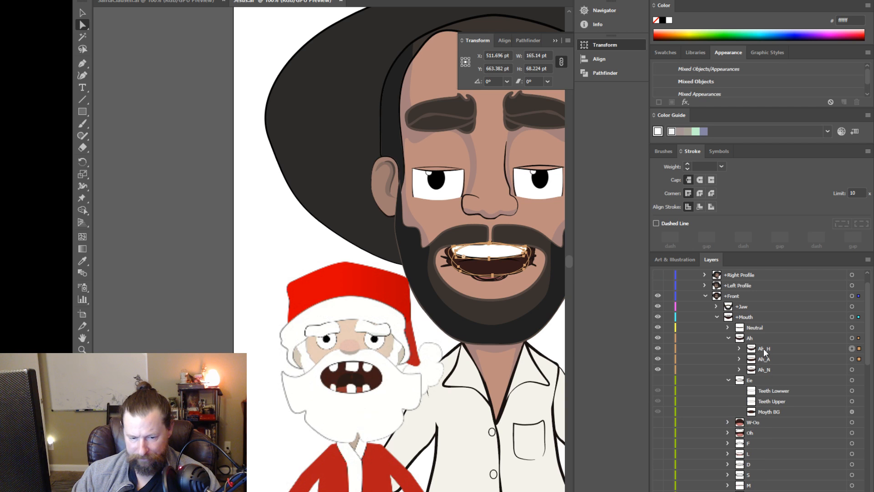
Step: Collect the Ee layer's Teeth Lowwer, Teeth Upper and Moyth BG artwork in a new layer
left_click(771, 389)
left_click(776, 409, "shift")
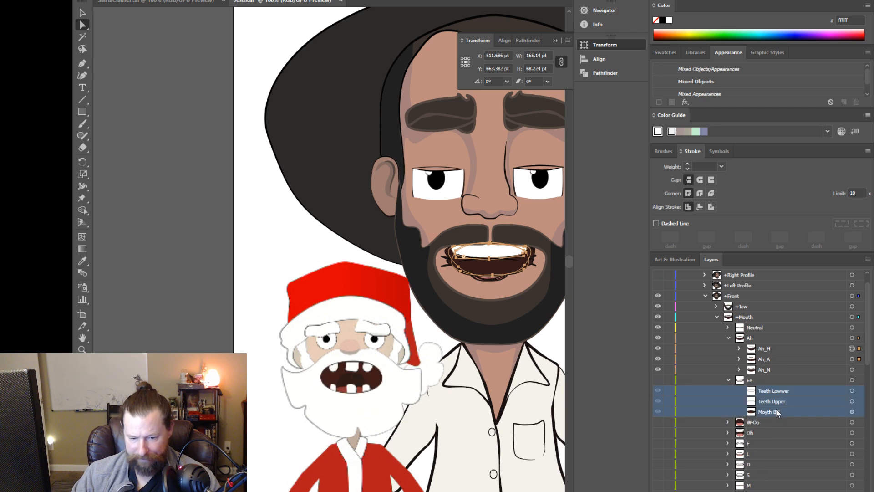
left_click(867, 259)
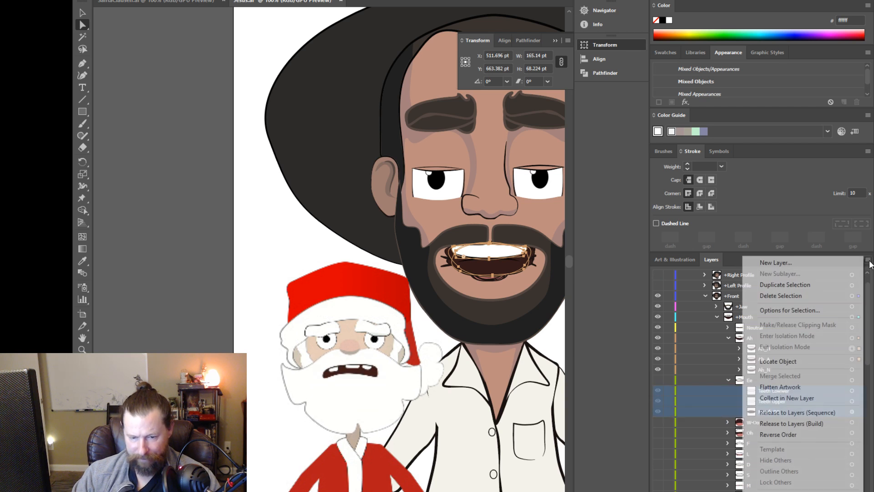
left_click(801, 397)
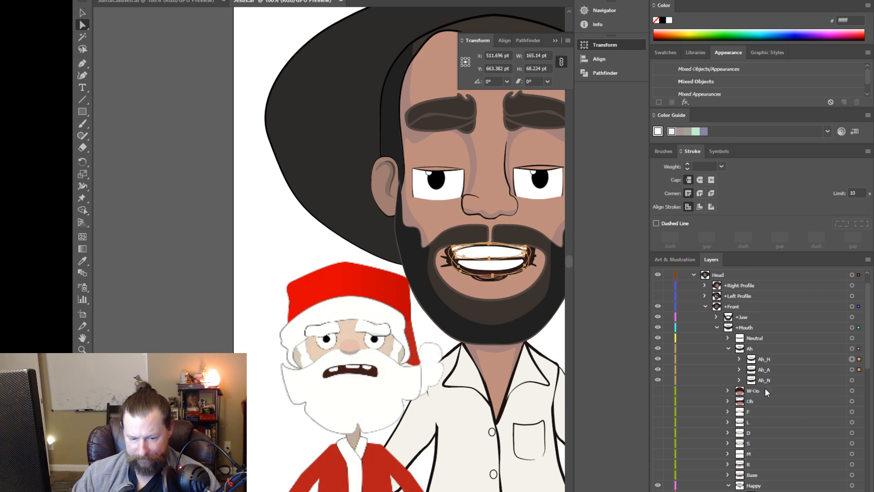
Step: Collapse the Ah layer, look through the layer list for the collected Ee artwork, and undo the collection
left_click(728, 349)
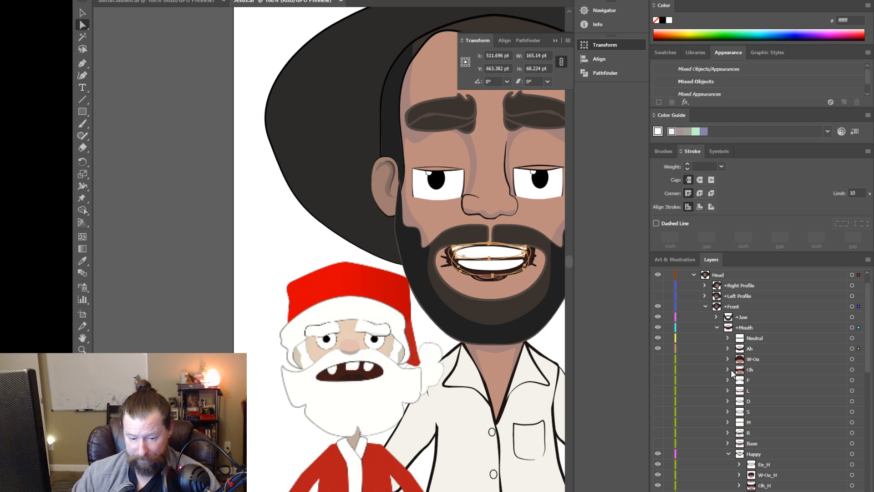
scroll(739, 437, "down", 2)
scroll(740, 438, "up", 2)
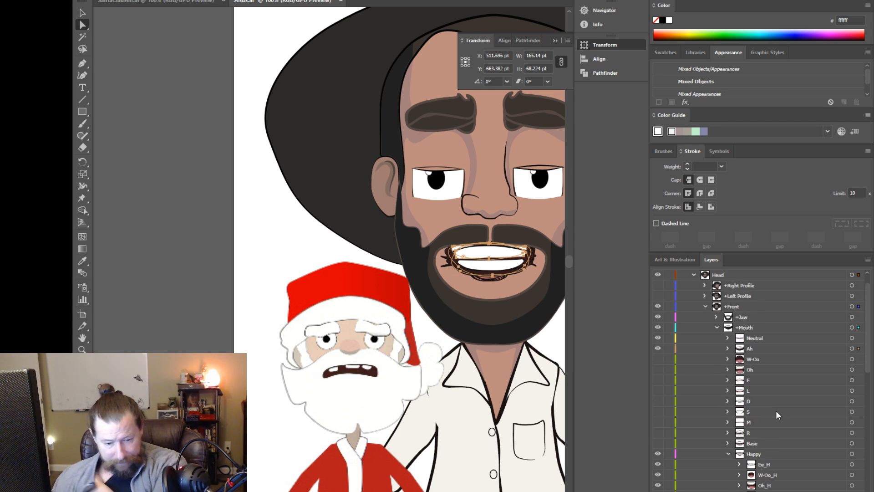
scroll(776, 408, "down", 6)
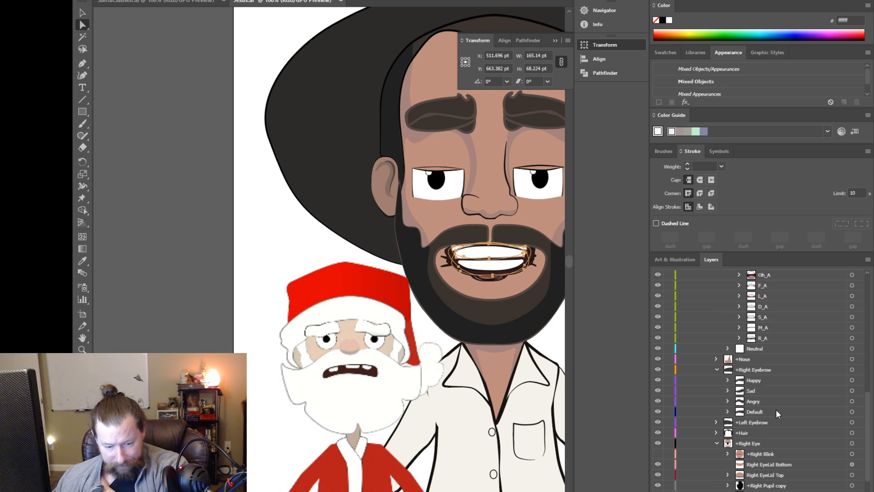
scroll(775, 409, "up", 3)
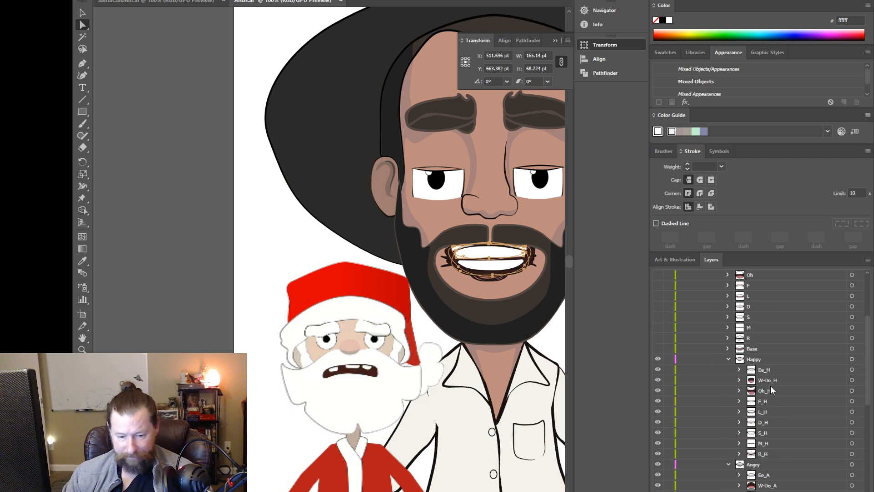
scroll(767, 352, "up", 4)
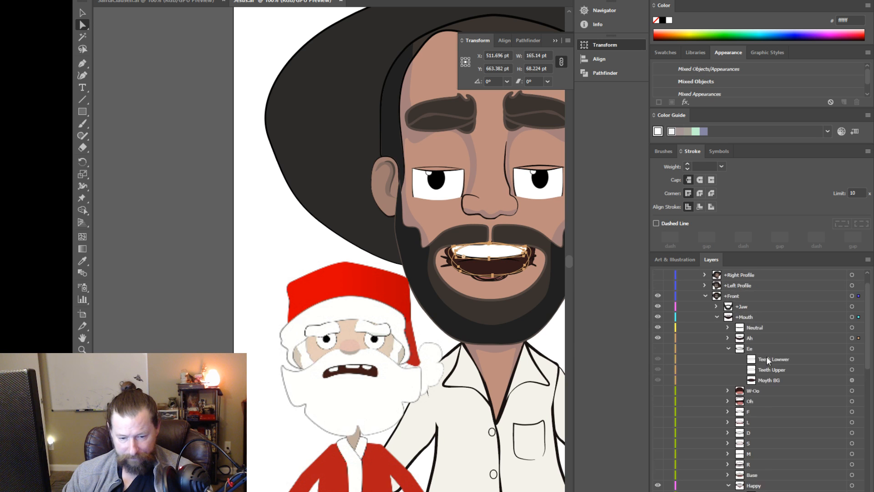
Step: Select Teeth Lowwer, Teeth Upper and Moyth BG within Ee again and collect them in a new layer
left_click(766, 360)
left_click(770, 370, "shift")
left_click(769, 380, "shift")
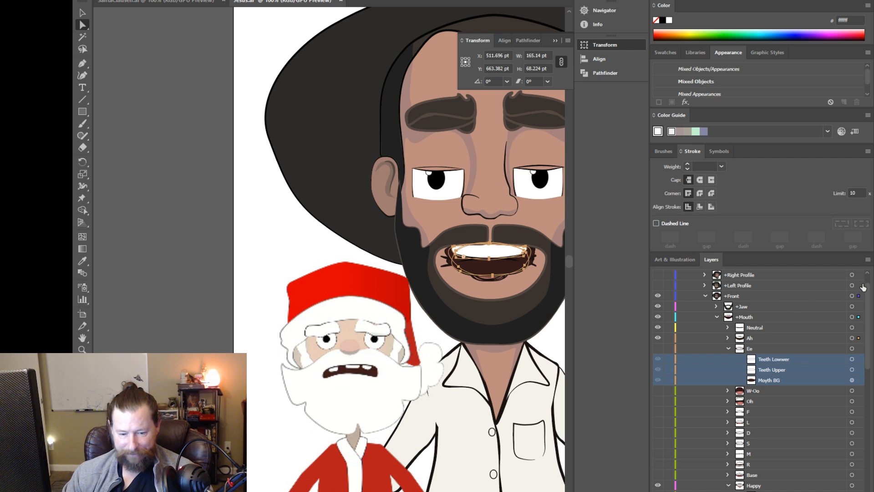
left_click(868, 260)
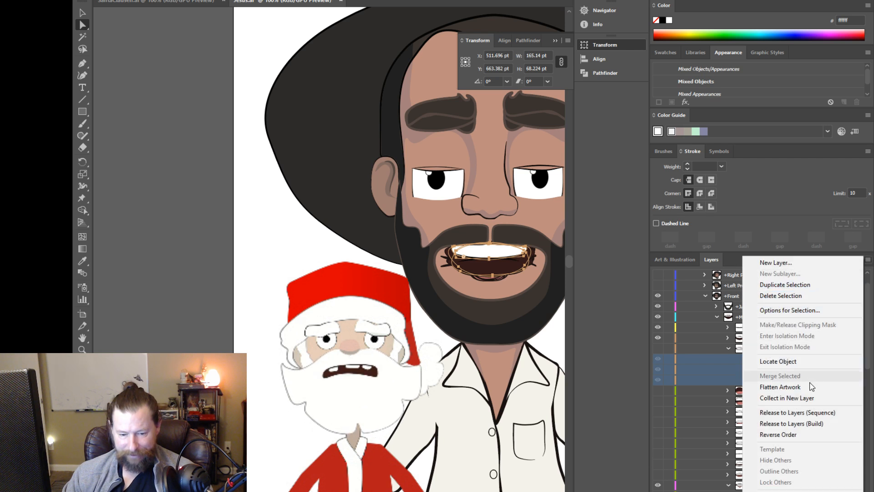
left_click(807, 399)
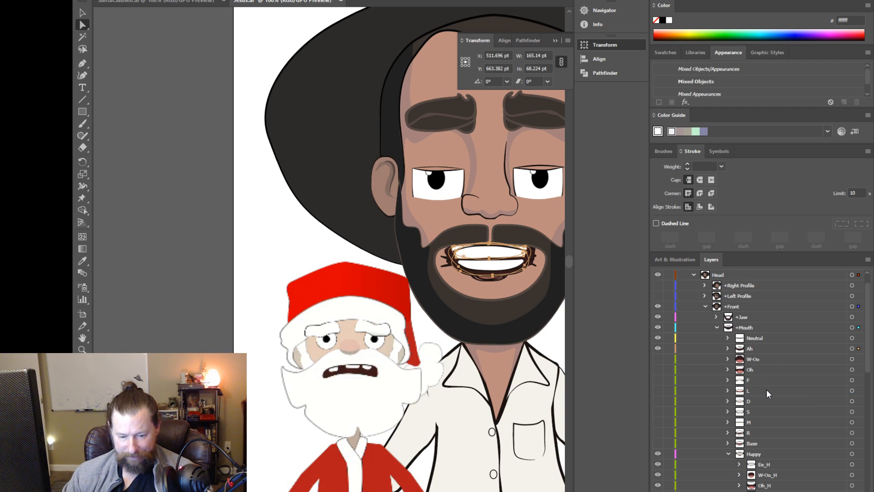
Step: Look through the layer list for the collected Ee artwork, collapse the +Right Eye and +Right Eyebrow layers, and undo the collection
scroll(766, 389, "down", 3)
scroll(761, 380, "down", 3)
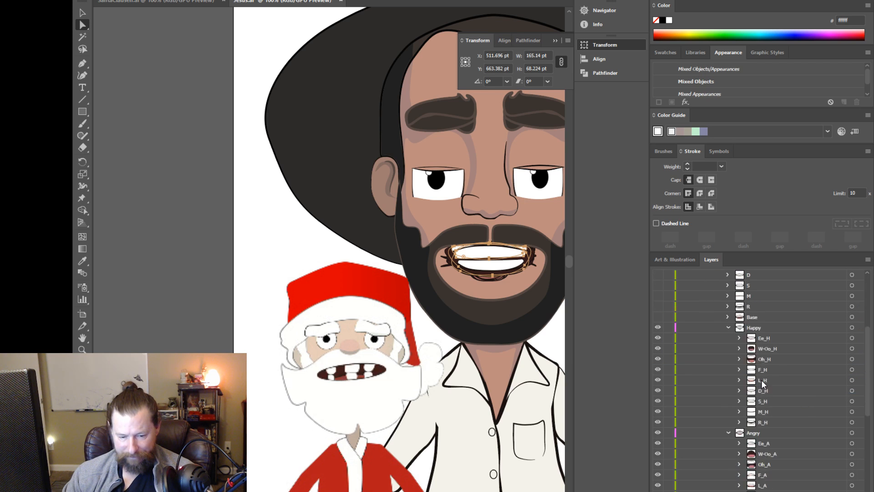
scroll(763, 382, "down", 8)
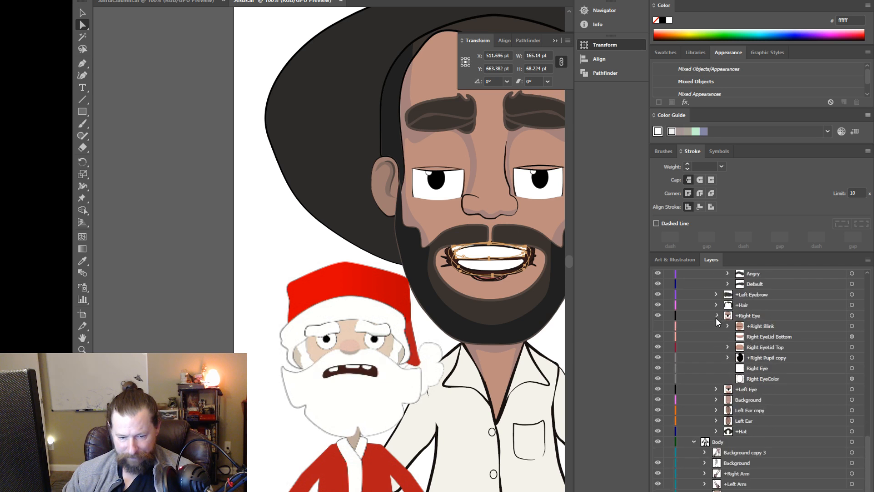
left_click(717, 315)
left_click(717, 305)
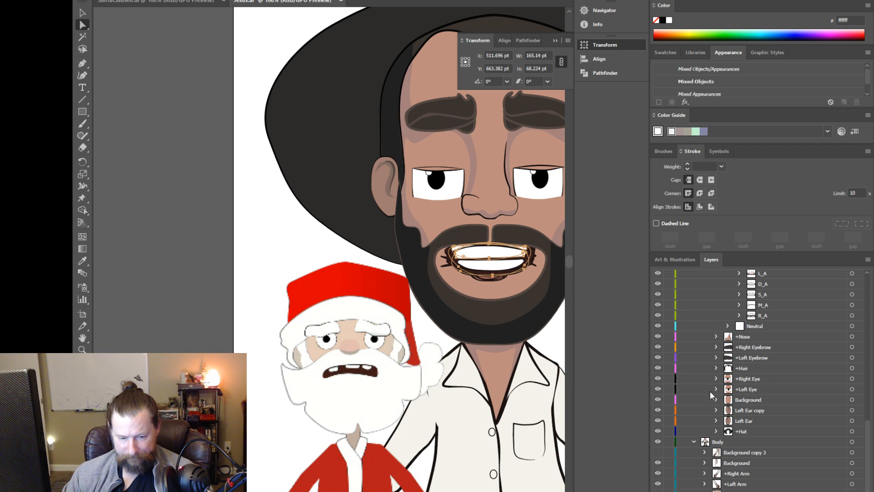
scroll(714, 403, "up", 7)
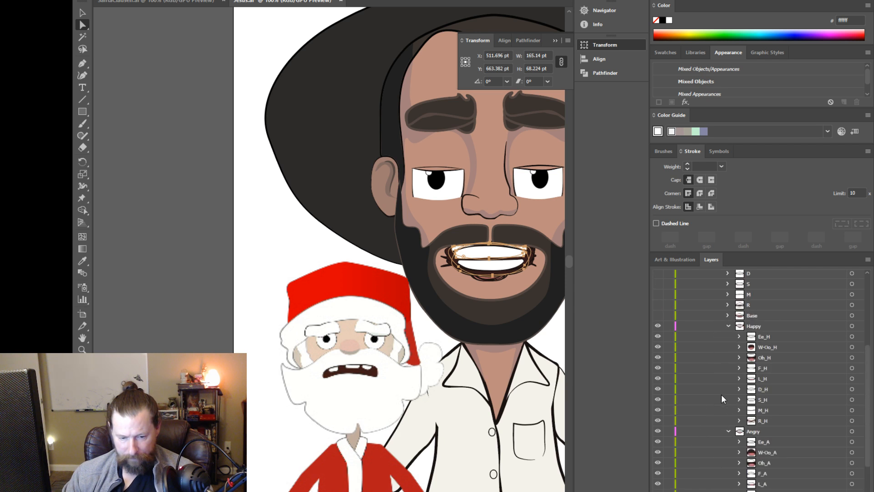
scroll(721, 394, "up", 4)
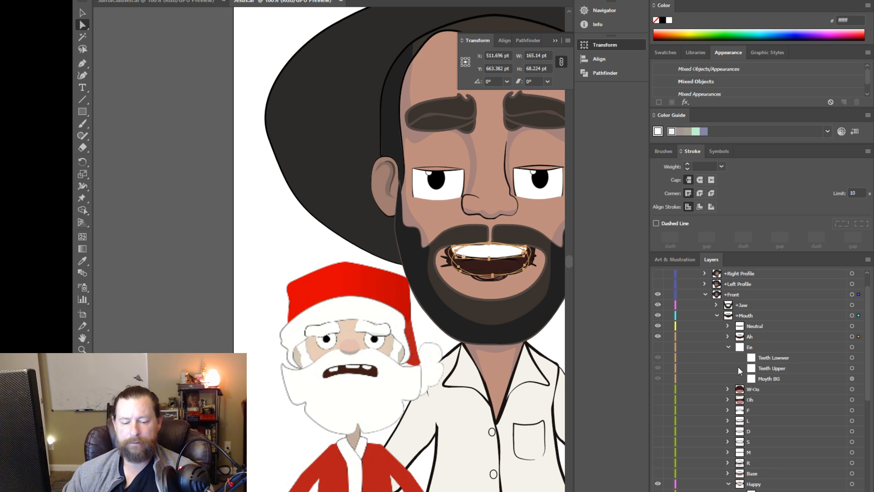
key("ctrl+z")
Step: Create a new layer named E_N in Light Red
left_click(768, 358)
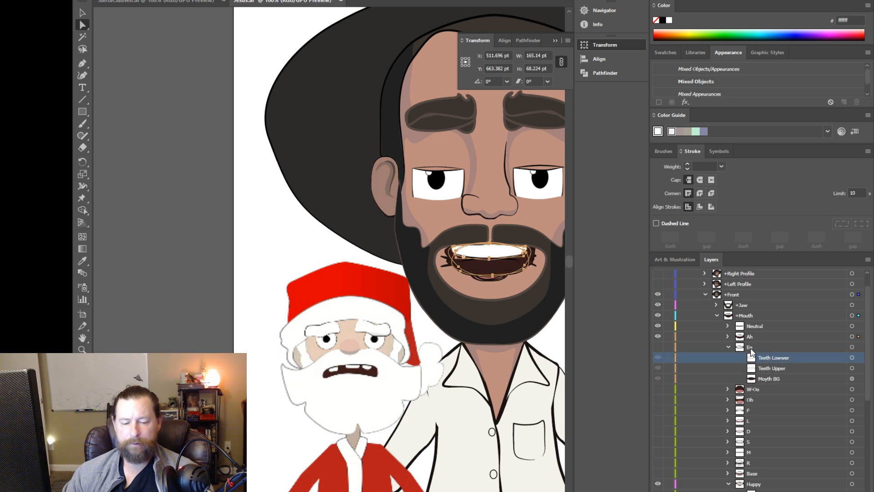
left_click(750, 348)
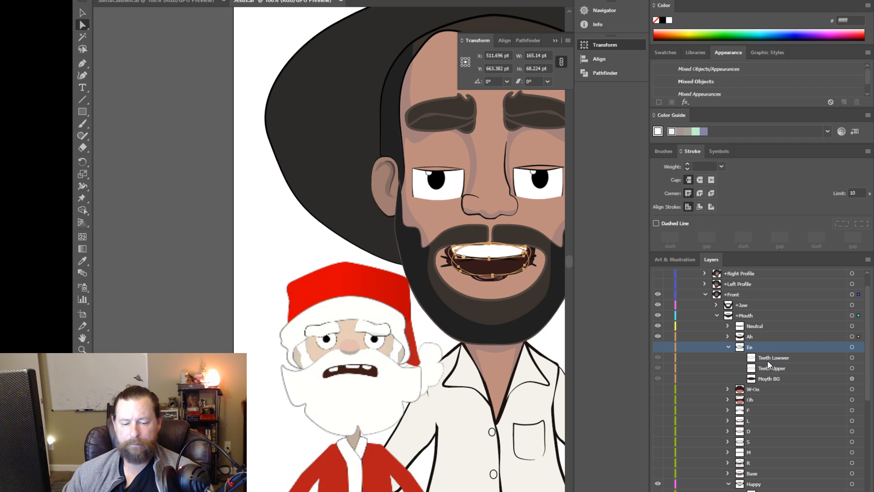
left_click(768, 356)
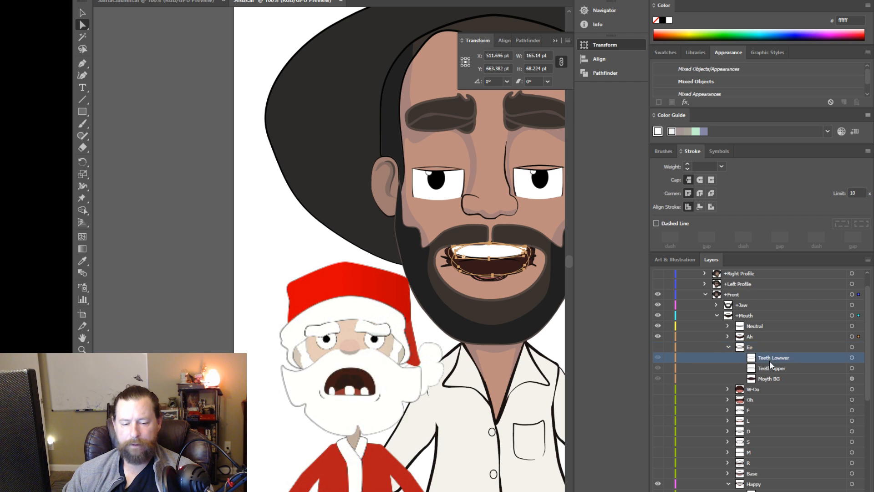
left_click(868, 260)
left_click(823, 263)
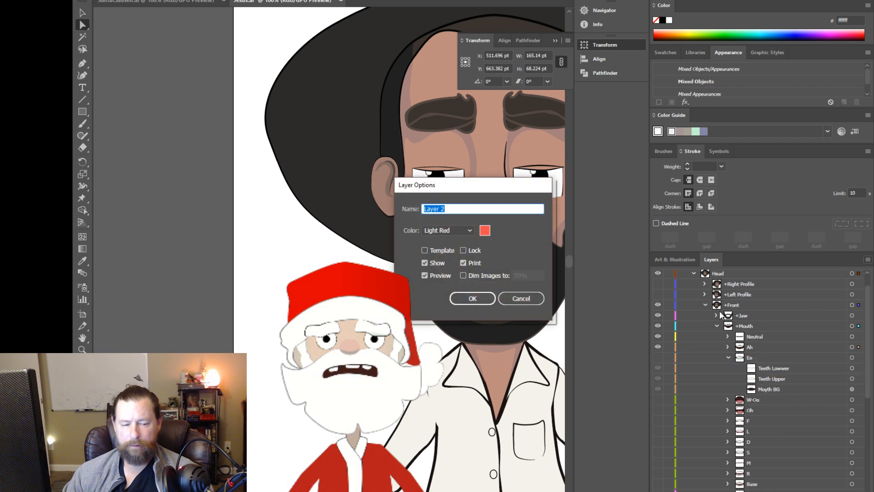
type("E_N")
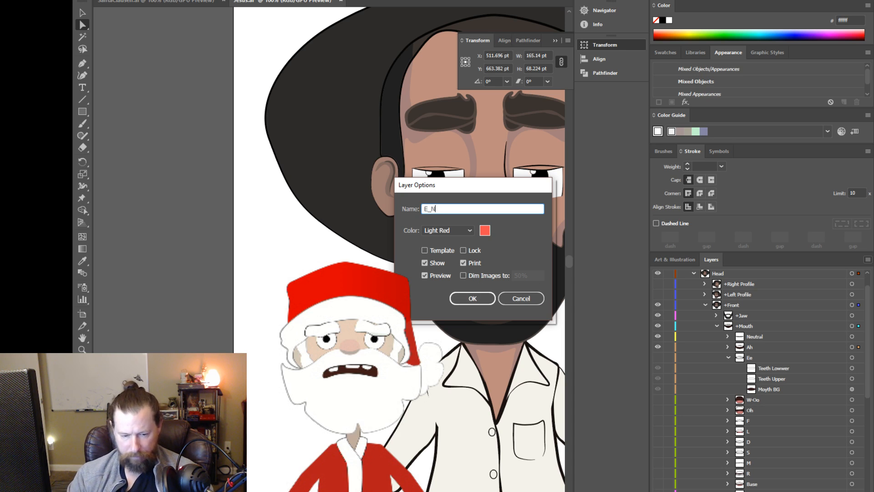
key("Return")
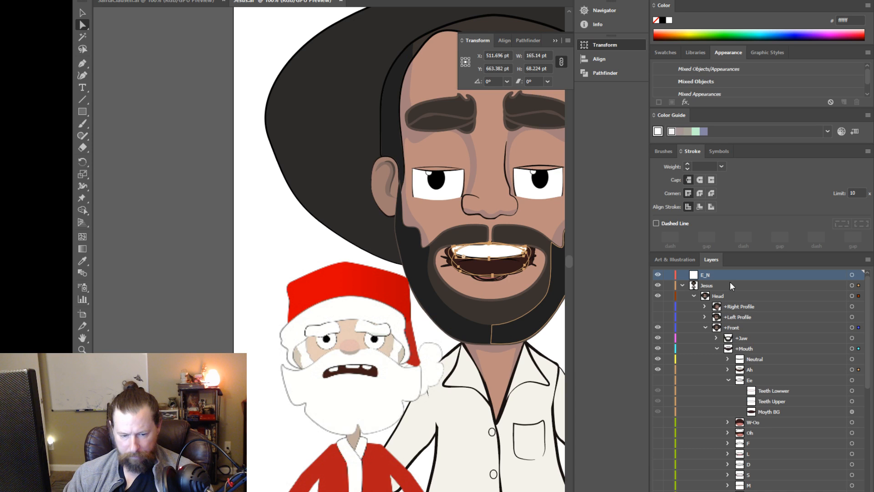
Step: Try to move the E_N layer into the Ee layer, and delete E_N
left_click_drag(727, 278, 747, 326)
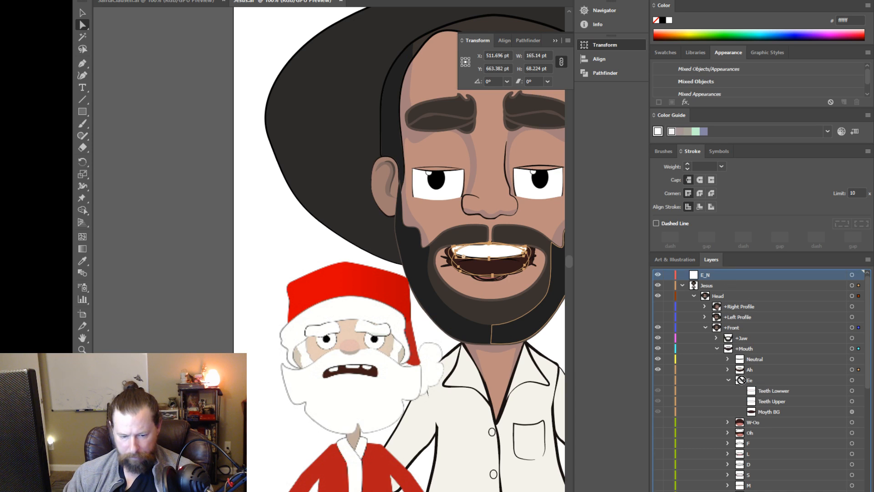
left_click_drag(741, 380, 742, 381)
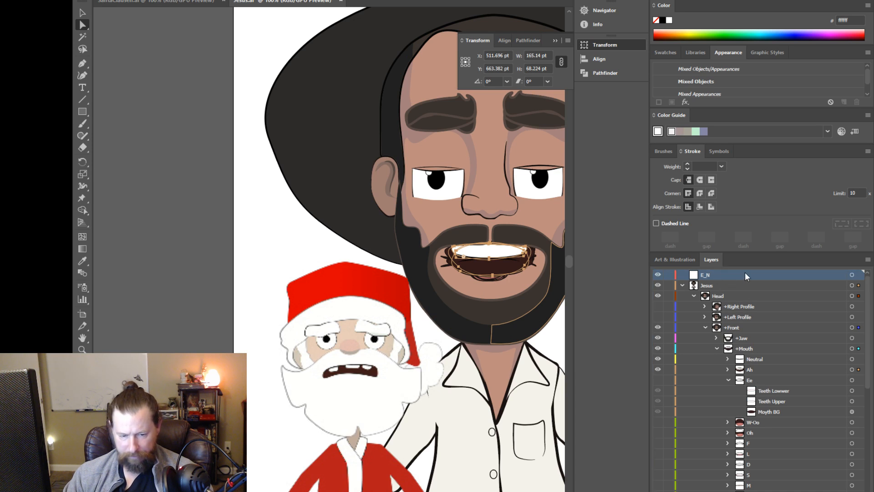
left_click(867, 259)
left_click(824, 296)
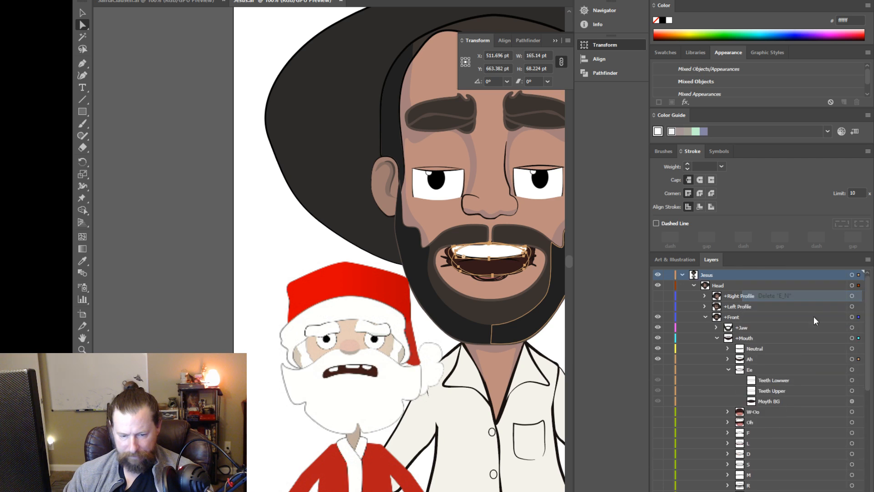
Step: Show the Ee layer and collect its Teeth Lowwer, Teeth Upper and Moyth BG artwork in a new layer
left_click(765, 379)
left_click(771, 391, "shift")
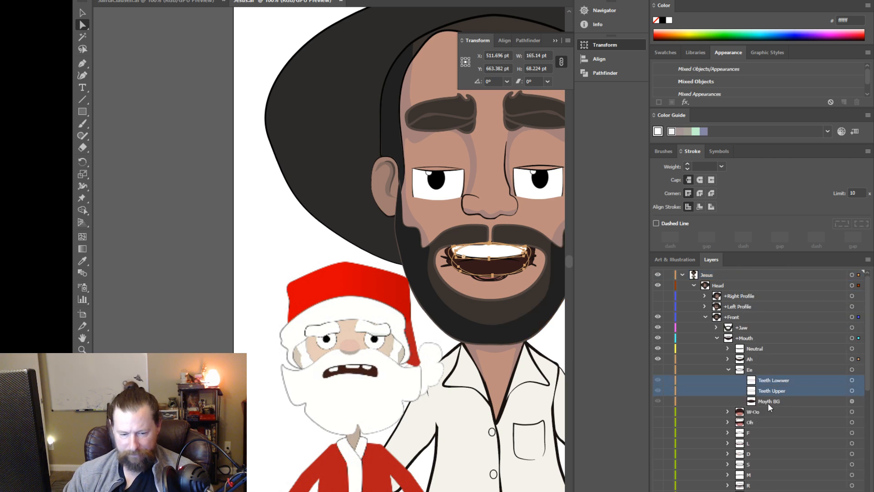
left_click(769, 402, "shift")
left_click(657, 369)
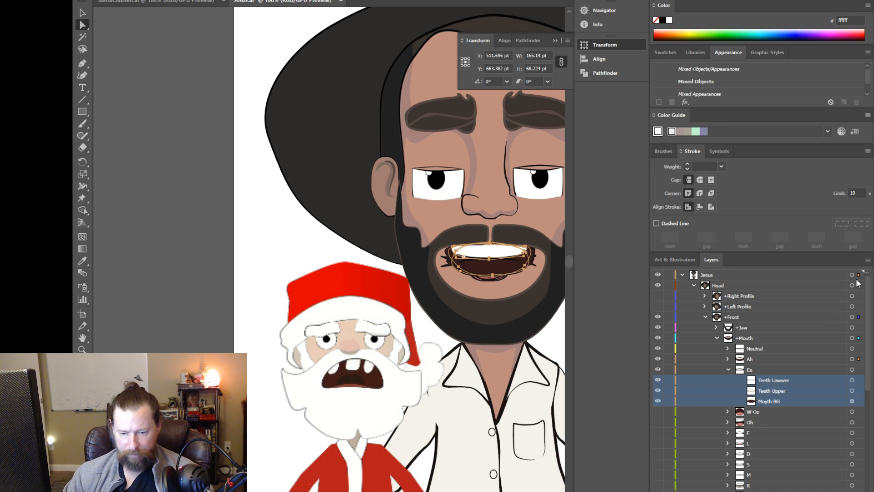
left_click(867, 259)
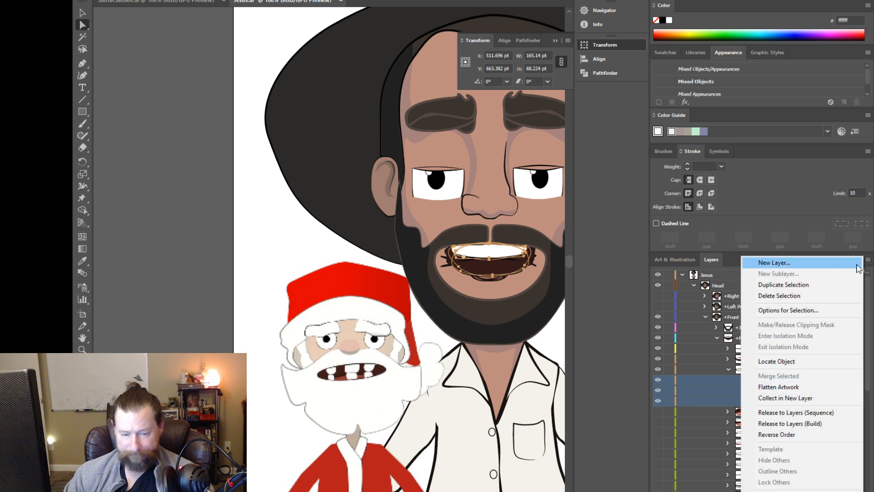
left_click(816, 397)
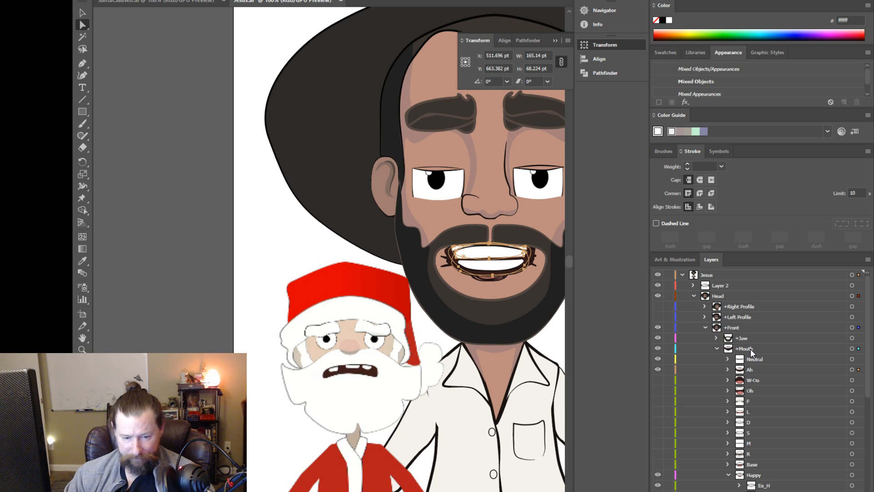
Step: Rename the collected Layer 2 as Ee_N, try to move it into +Mouth, and undo back to the original Ee layer
left_click(720, 285)
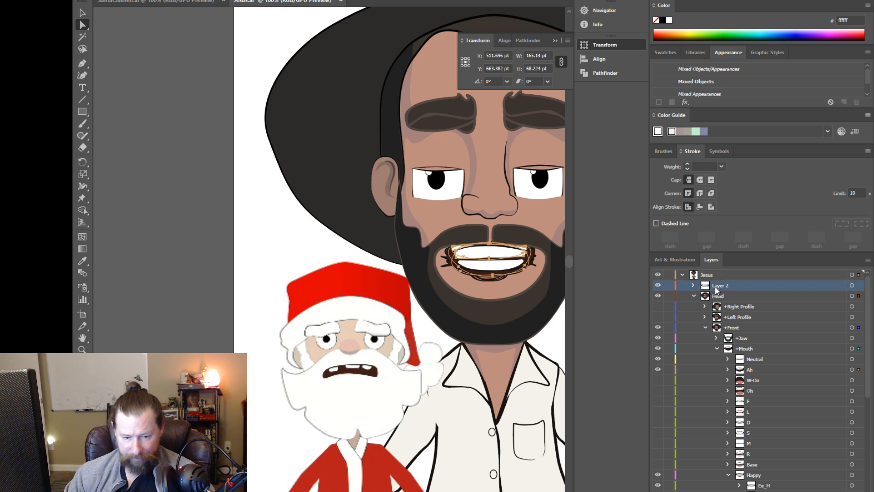
double_click(721, 286)
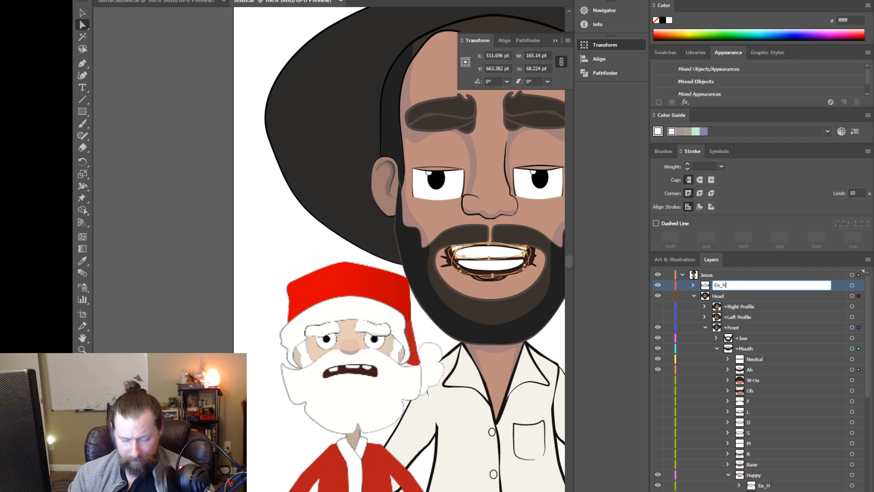
type("Ee_N")
key("Return")
left_click_drag(722, 286, 716, 355)
left_click(728, 368)
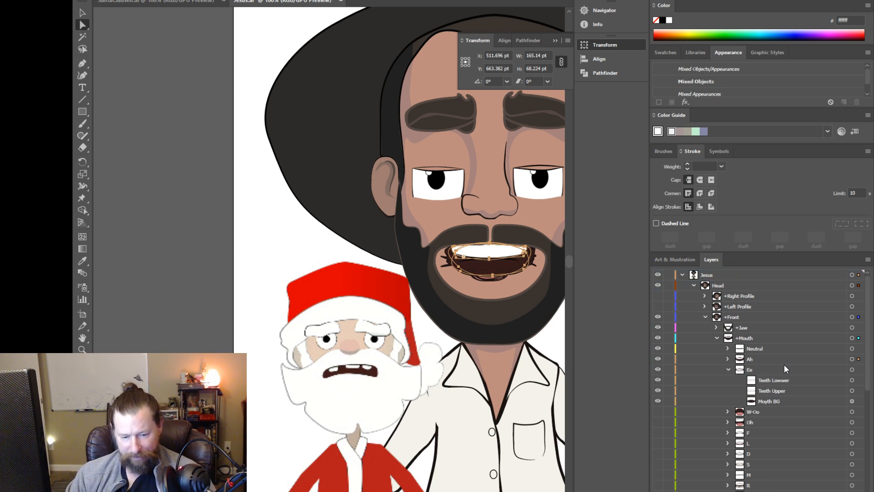
Step: Expand the Ah layer, collapse the Ee layer, and collect the whole Ee layer in a new layer
left_click(728, 359)
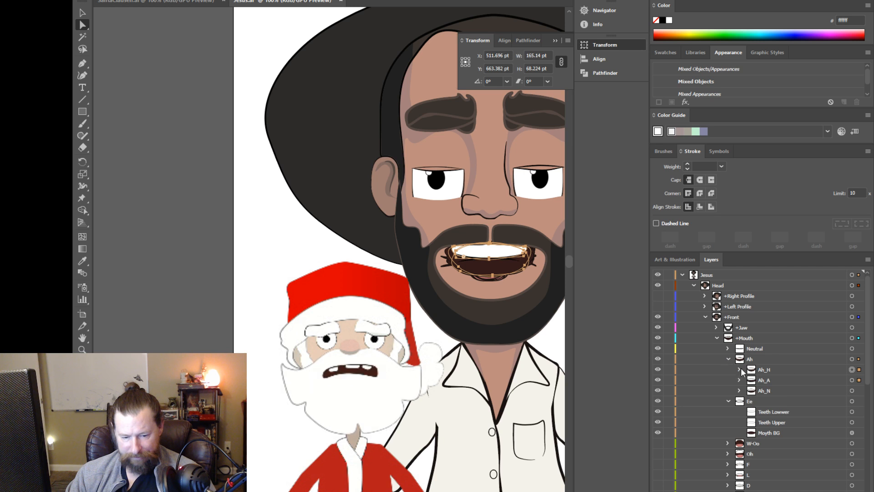
left_click(753, 403)
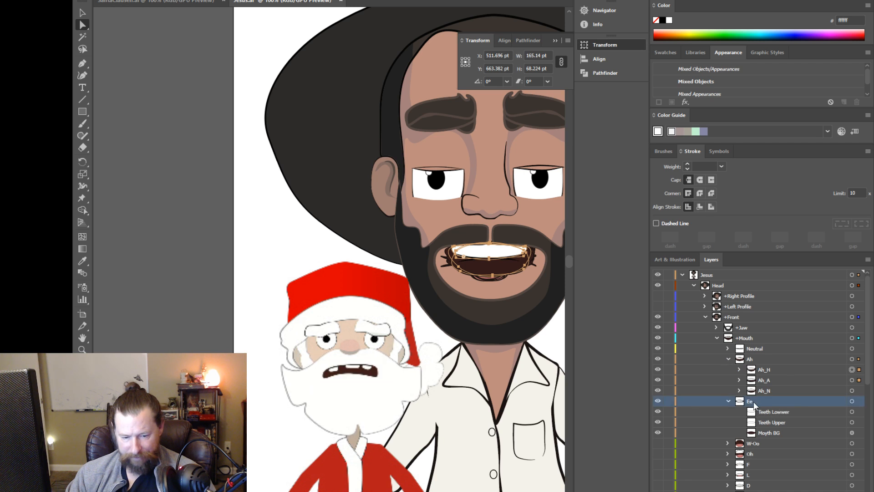
left_click(728, 401)
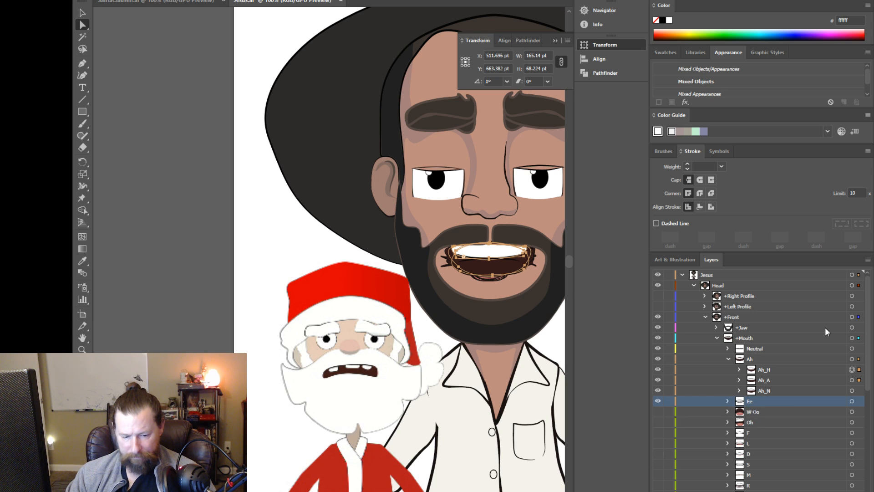
left_click(868, 260)
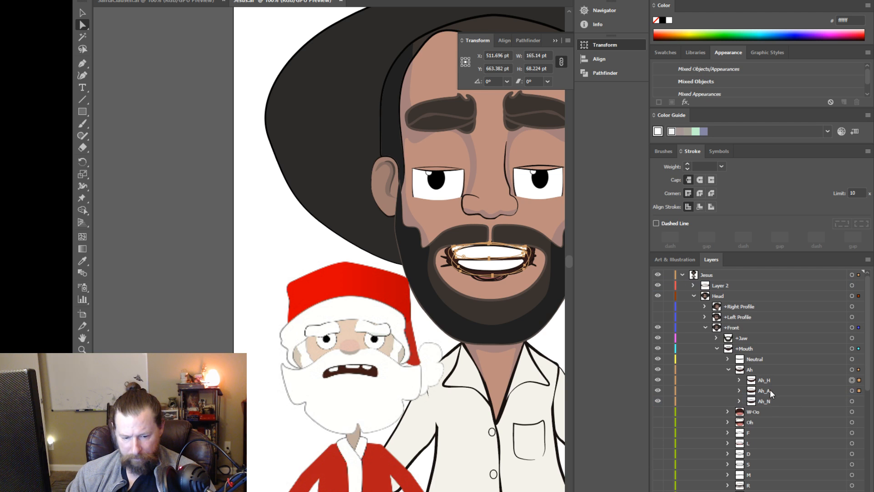
Step: Collapse the Happy and Angry layers within +Mouth
scroll(764, 398, "down", 5)
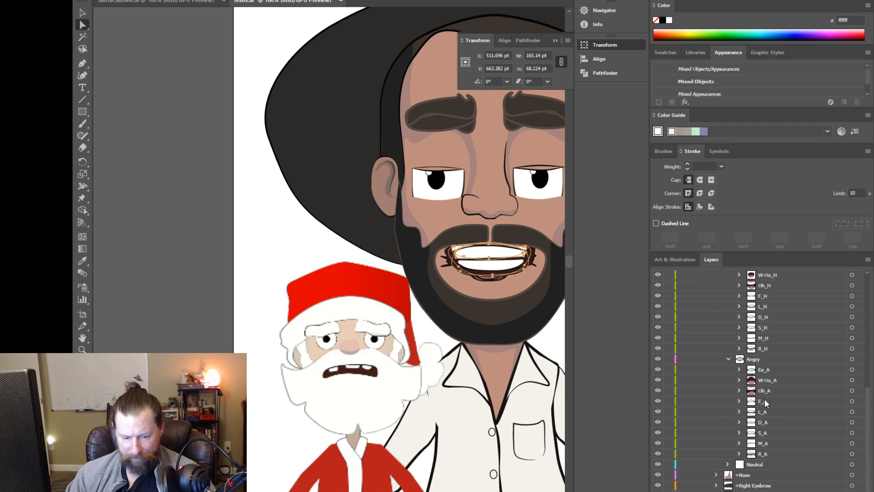
left_click(728, 380)
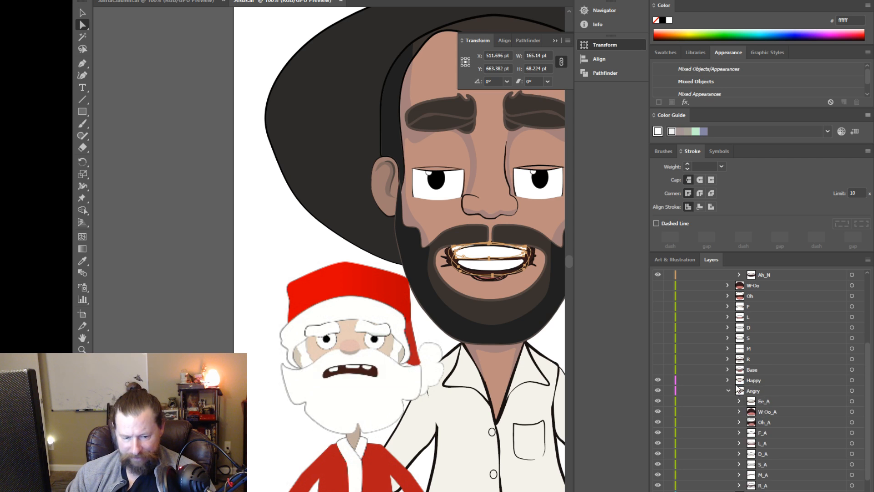
left_click(728, 401)
scroll(725, 318, "down", 3)
left_click(728, 304)
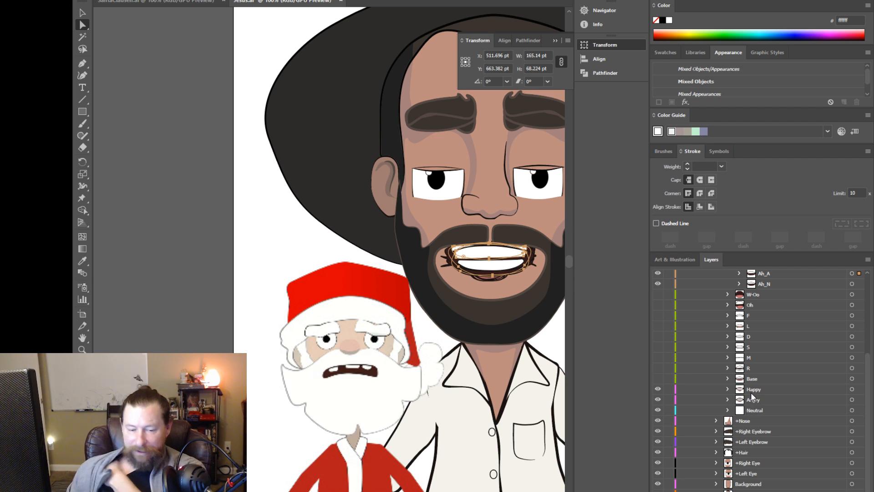
Step: Try to move the collected Layer 2 into the +Mouth layer, and undo the collection of Ee
scroll(750, 392, "up", 4)
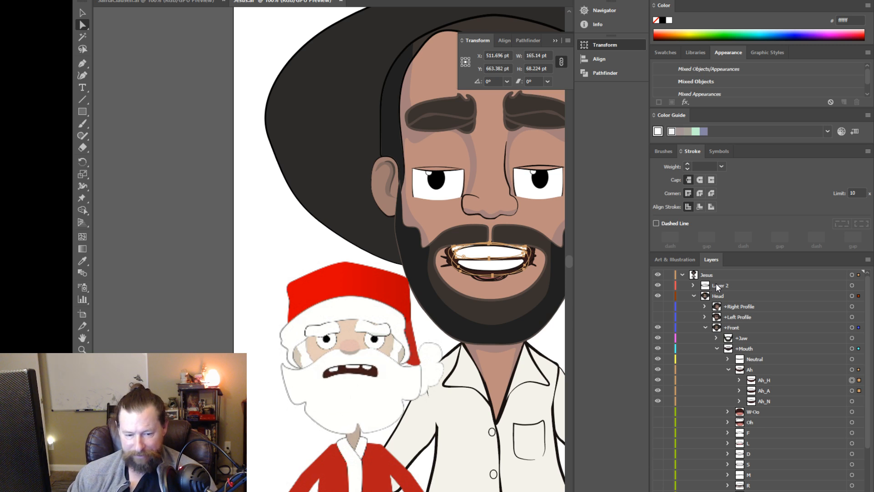
left_click_drag(716, 283, 743, 345)
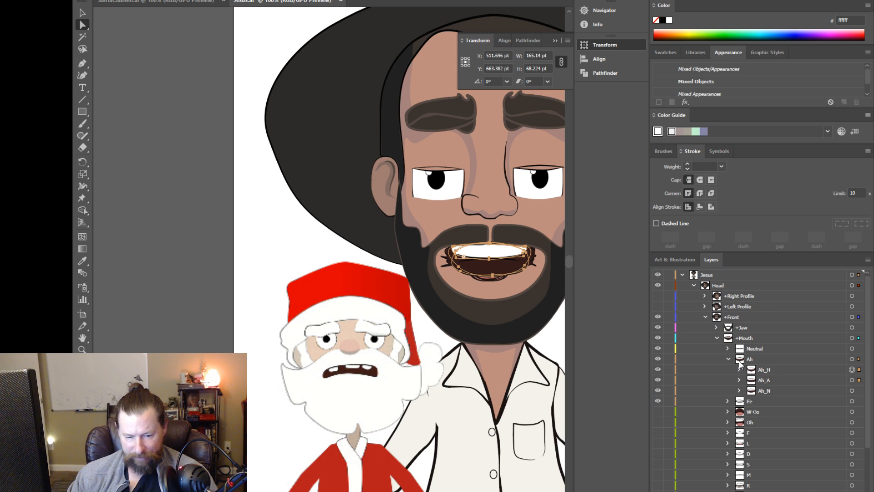
Step: Duplicate the Ah layer together with its Ah_H, Ah_A and Ah_N sublayers
left_click(752, 360)
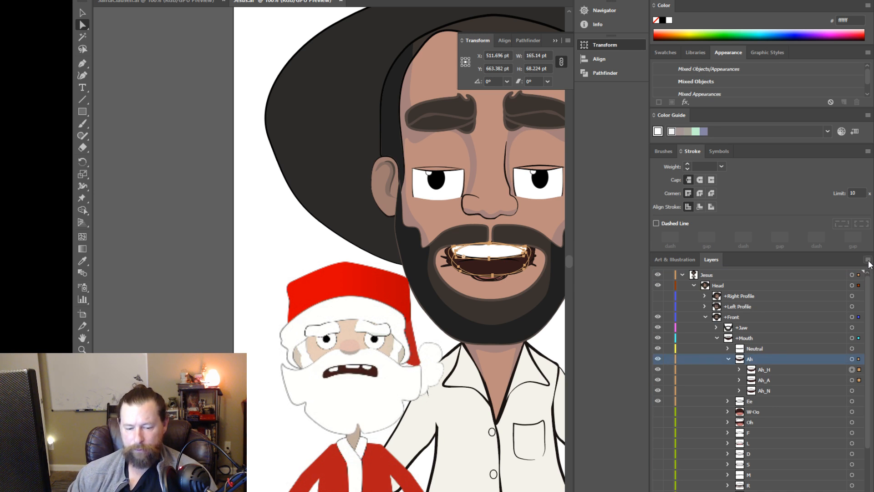
left_click(867, 259)
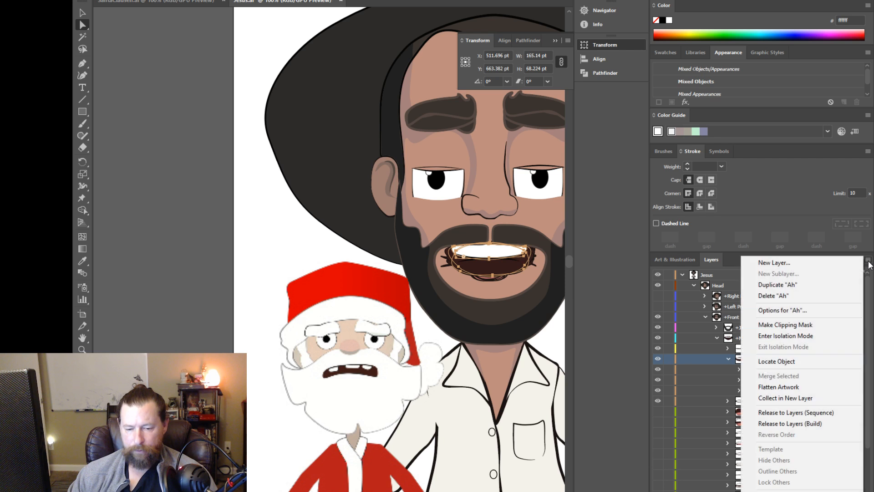
left_click(812, 285)
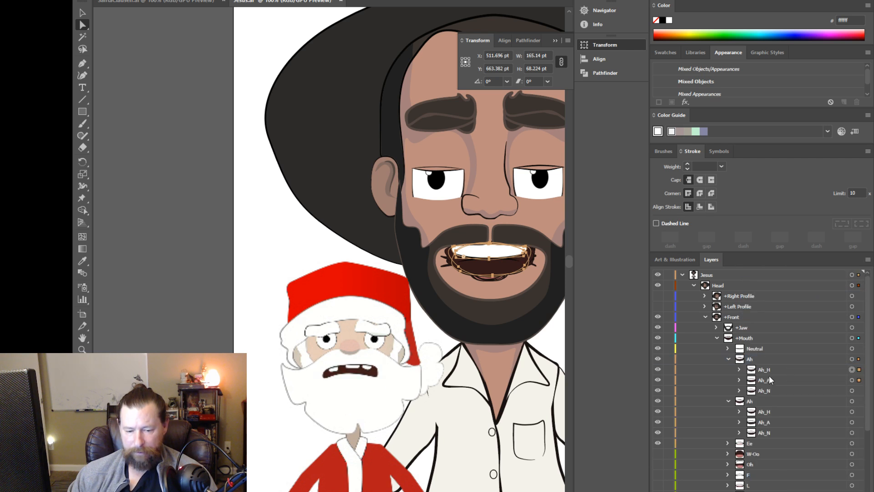
Step: Delete the Teeth Upper and Moyth BG contents of Ah_N in the duplicated Ah layer
left_click(739, 432)
left_click(772, 442)
left_click(780, 451, "shift")
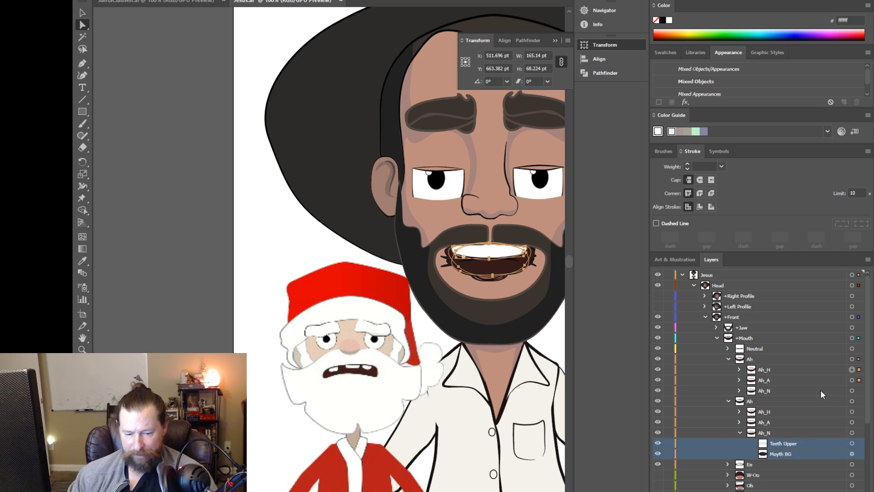
left_click(868, 259)
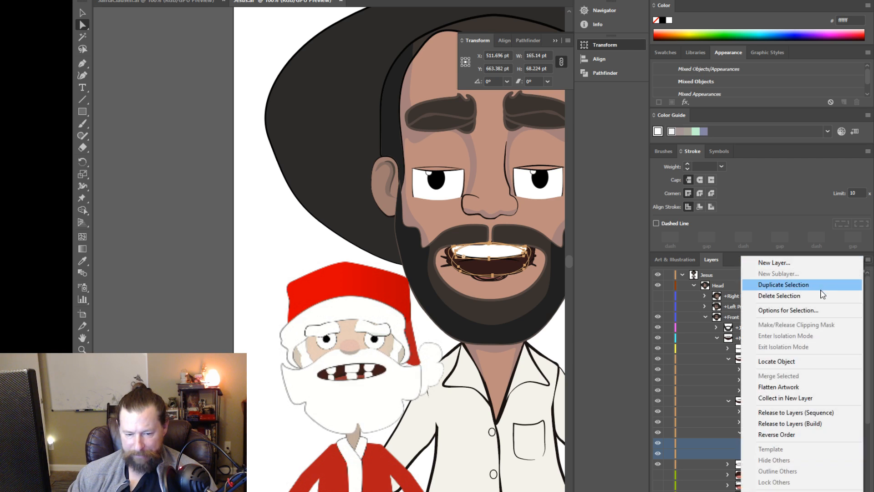
left_click(817, 294)
Step: Move the original Ee layer into the duplicated Ah layer, and rename it Ee_N
left_click(727, 433)
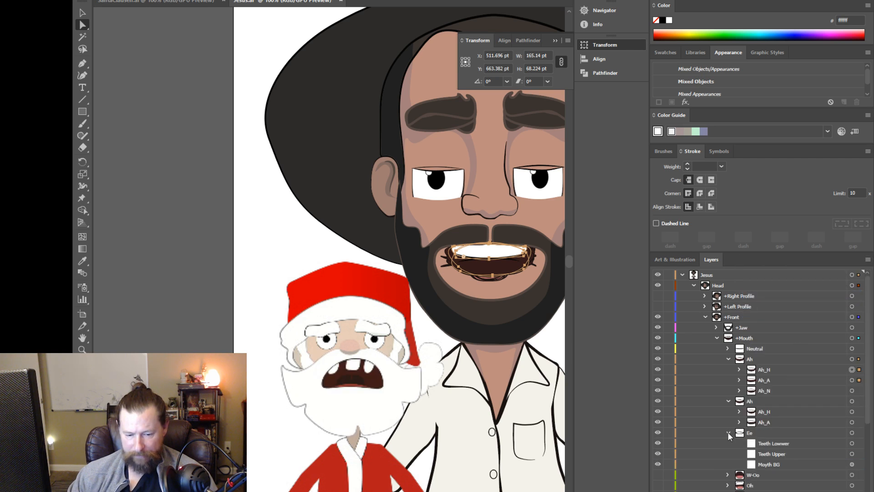
left_click(767, 444)
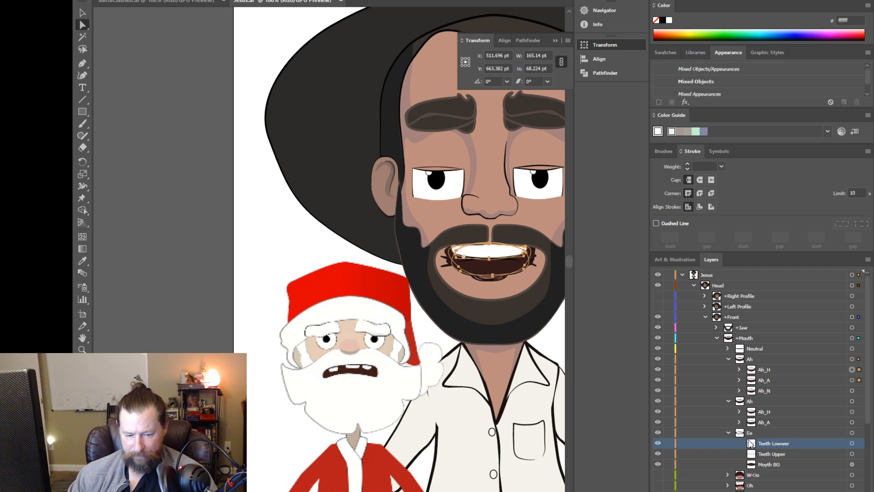
left_click_drag(751, 433, 749, 402)
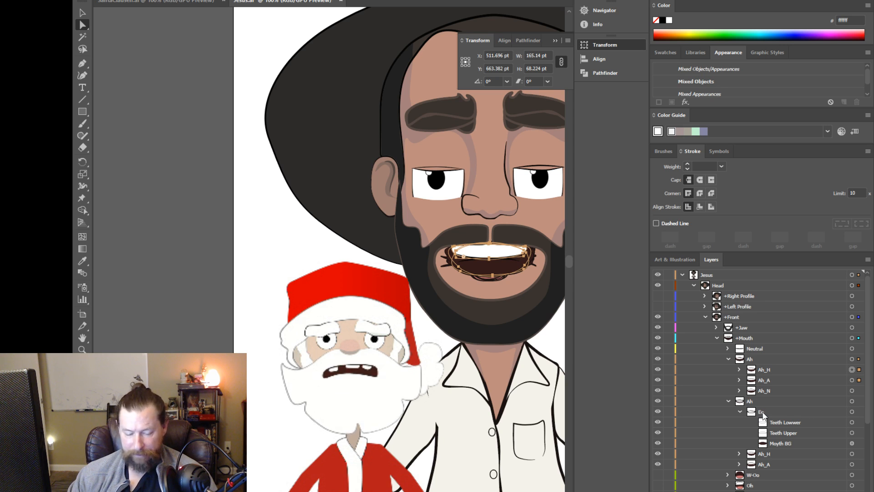
double_click(761, 412)
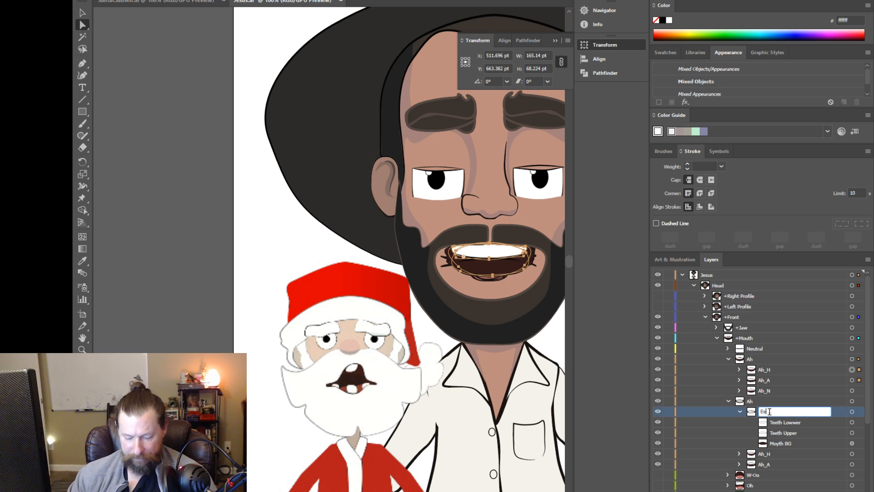
type("_N")
key("Return")
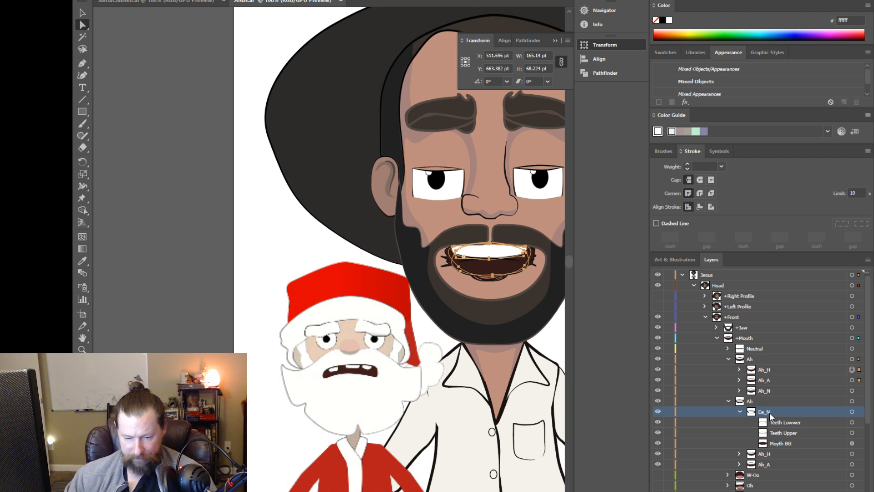
left_click(739, 410)
Step: Rename the duplicated Ah layer as Ee, and delete its leftover Ah_H and Ah_A sublayers
left_click(747, 402)
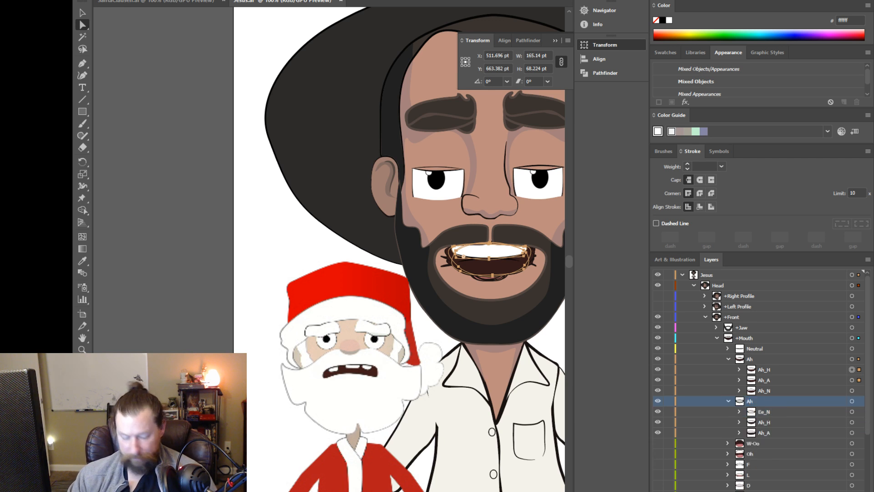
double_click(749, 400)
type("Ee")
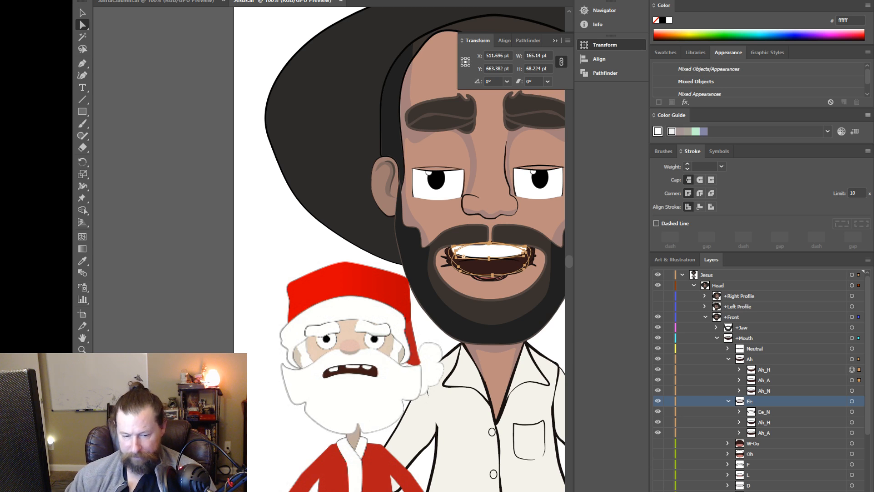
key("Return")
left_click(763, 422)
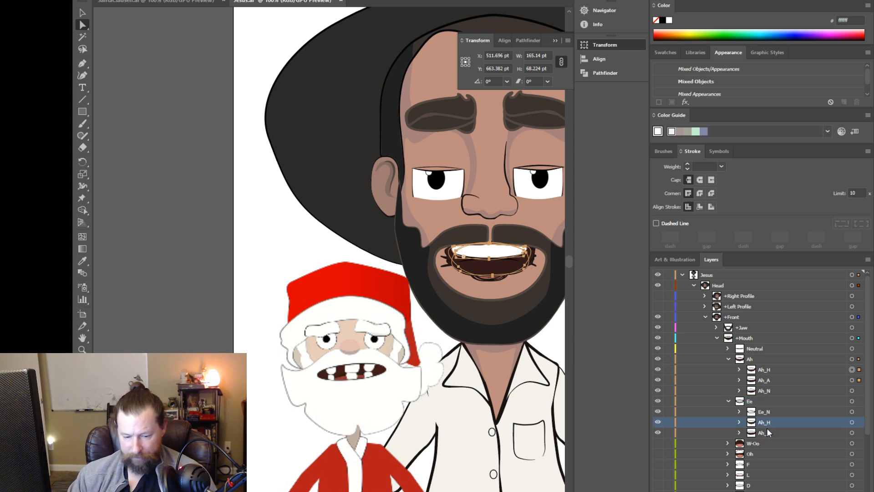
left_click(764, 433, "shift")
left_click(867, 260)
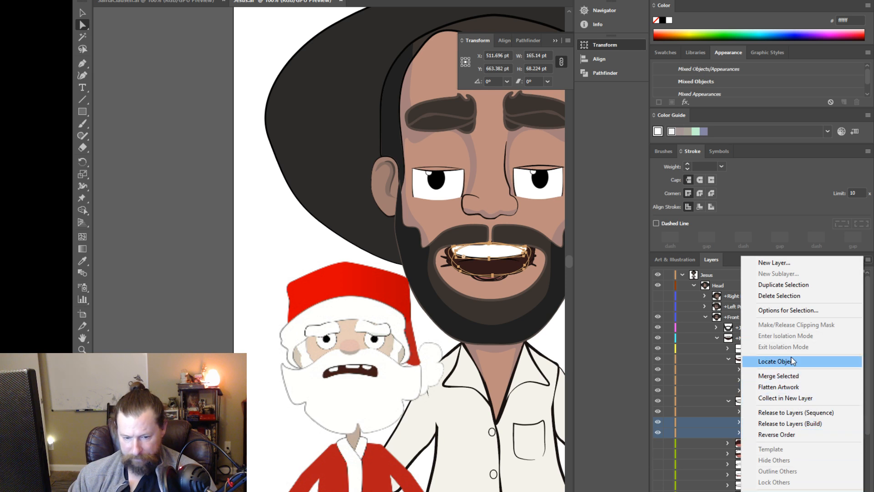
left_click(793, 299)
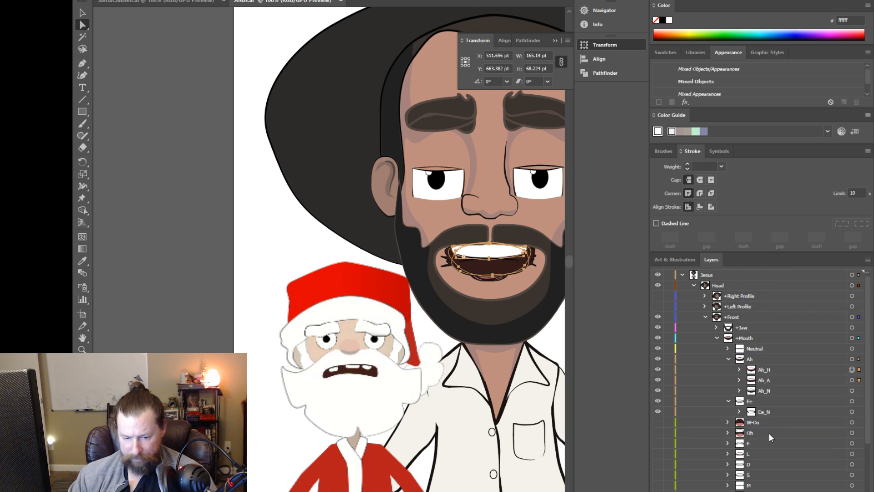
Step: Move Ee_H out of the Happy layer into Ee above Ee_N, and place Ee_A between Ee_H and Ee_N
scroll(769, 433, "down", 3)
left_click(727, 391)
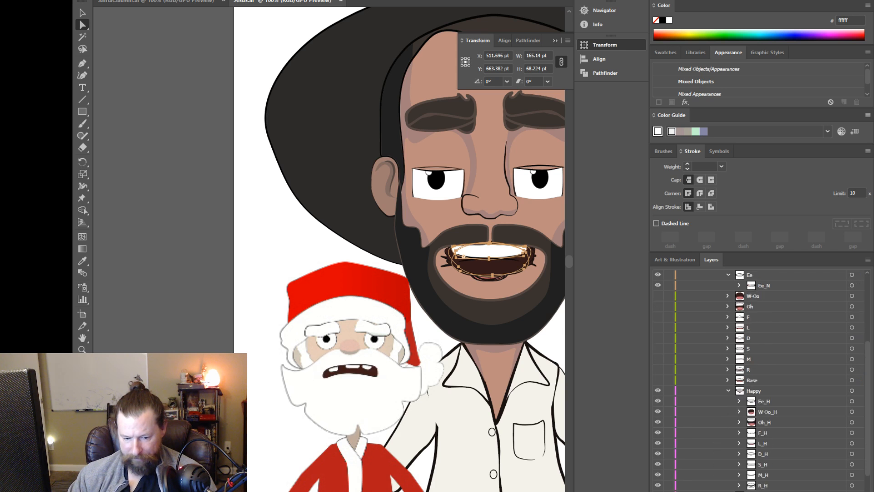
left_click(769, 400)
left_click_drag(769, 400, 769, 284)
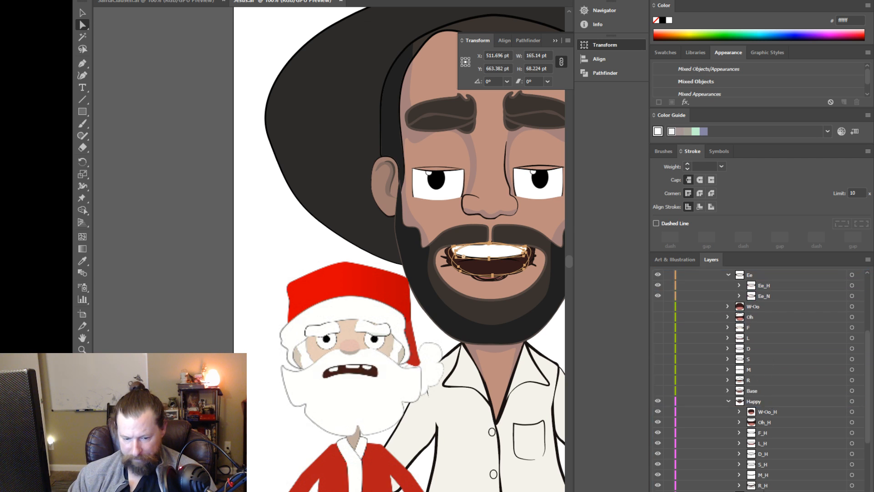
left_click(765, 369)
left_click_drag(764, 369, 756, 292)
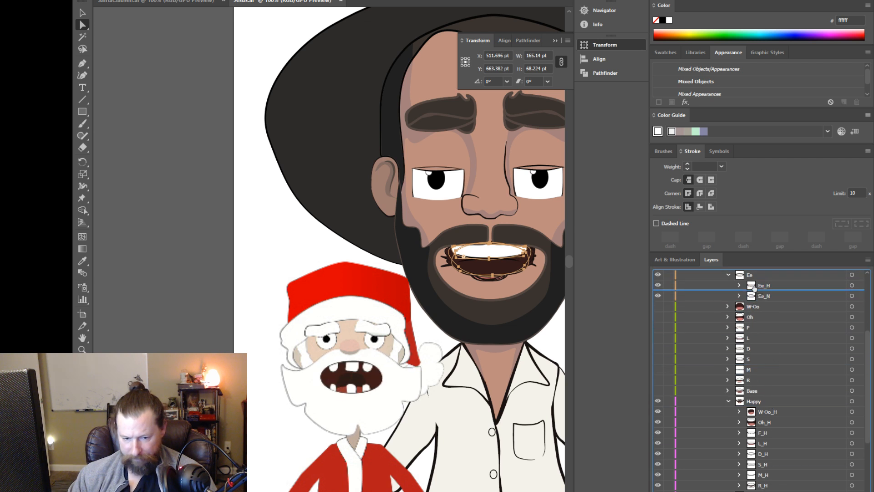
Step: Try to collect the Tongue and Moyth BG artwork of the W-Oo layer in a new layer
left_click(727, 317)
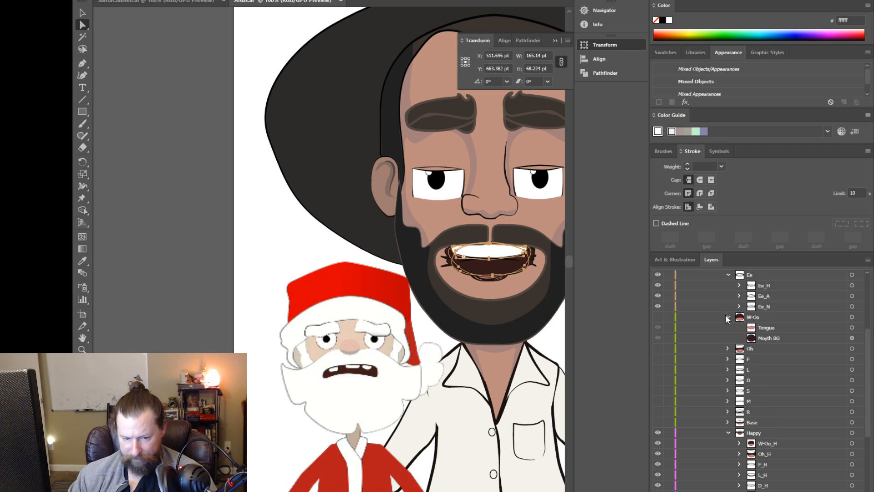
left_click(766, 327)
left_click(770, 337, "shift")
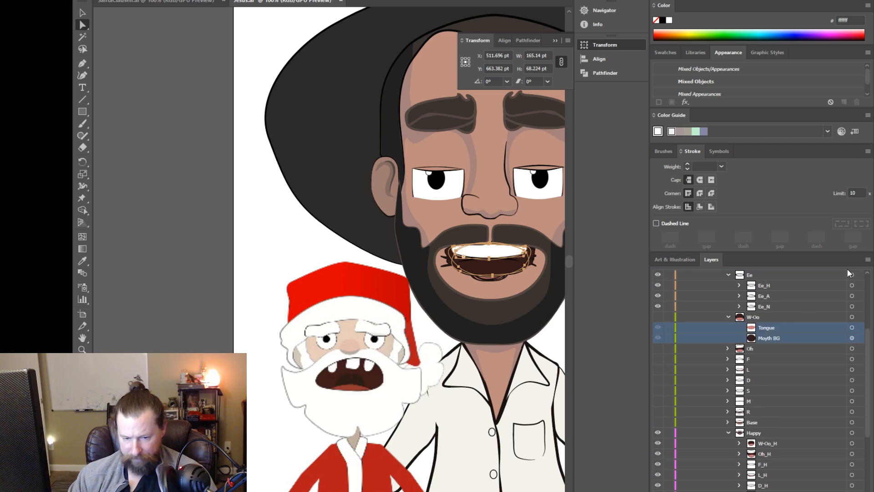
left_click(867, 260)
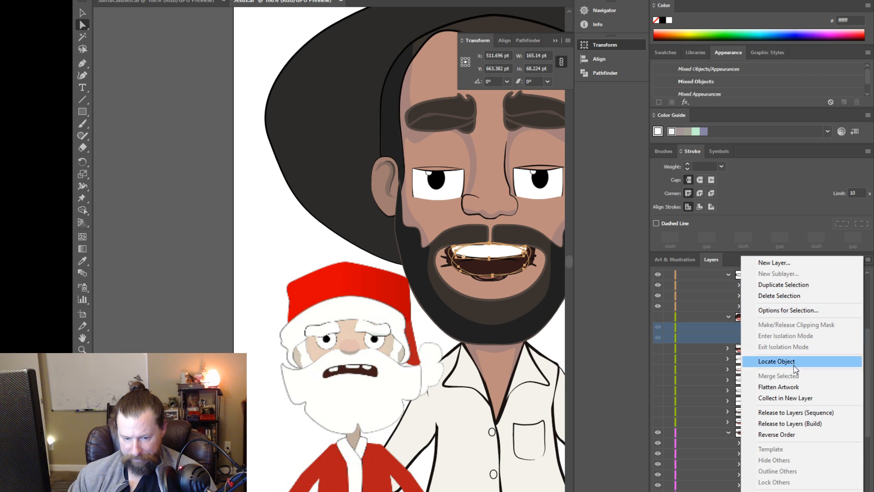
left_click(799, 400)
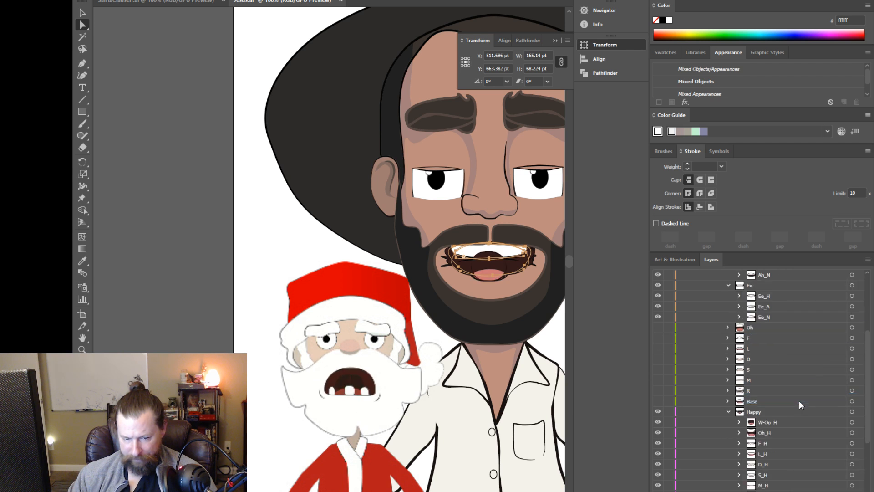
Step: Expand the Oh layer, and make W-Oo visible with its Tongue and Moyth BG items selected
left_click(727, 327)
scroll(769, 346, "up", 3)
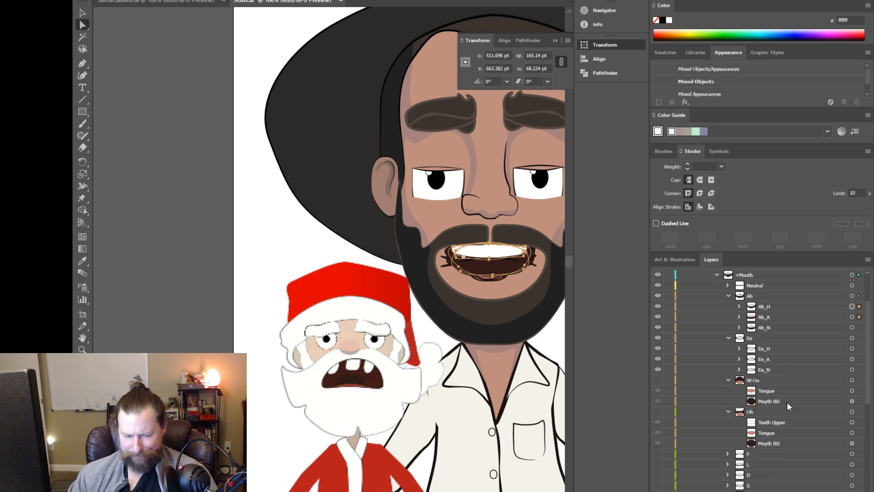
left_click(768, 392)
scroll(767, 391, "up", 3)
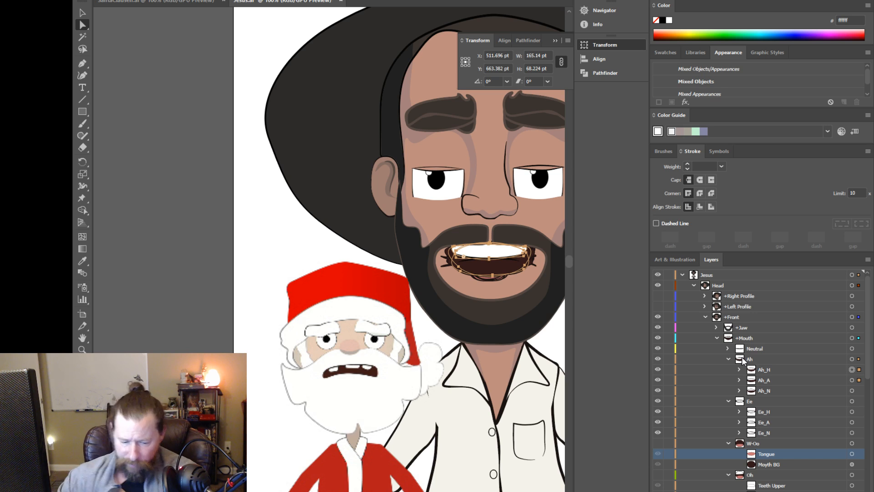
left_click(658, 443)
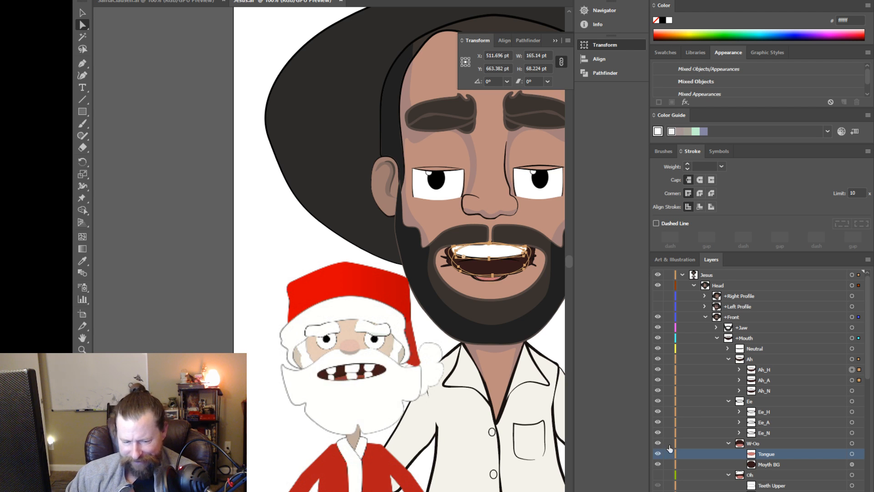
left_click(796, 464, "shift")
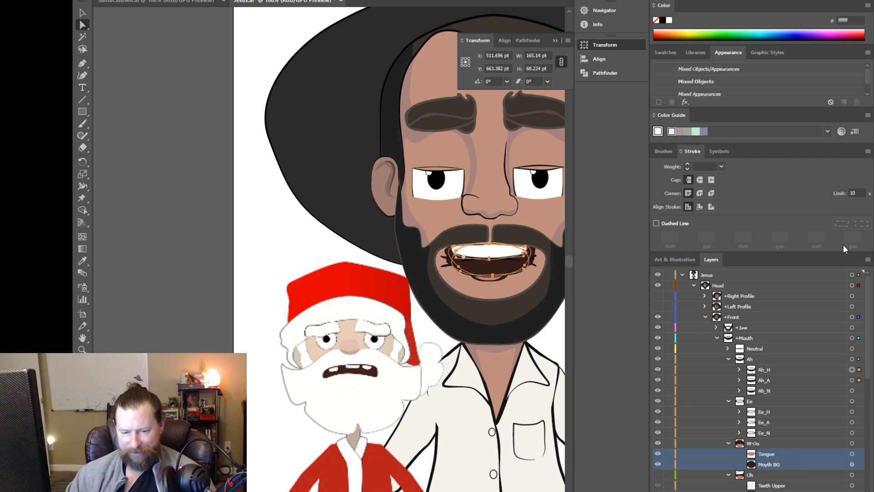
Step: Try collecting the W-Oo group's Tongue and Moyth BG objects in a new layer
left_click(867, 259)
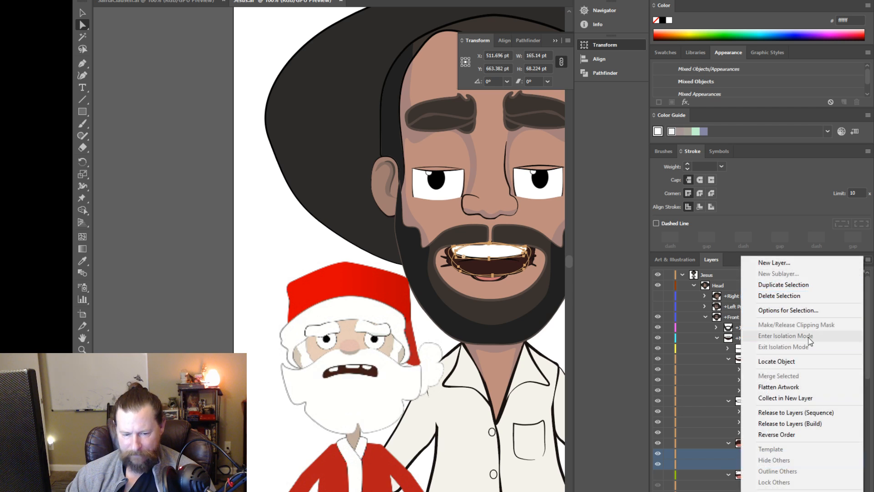
left_click(794, 398)
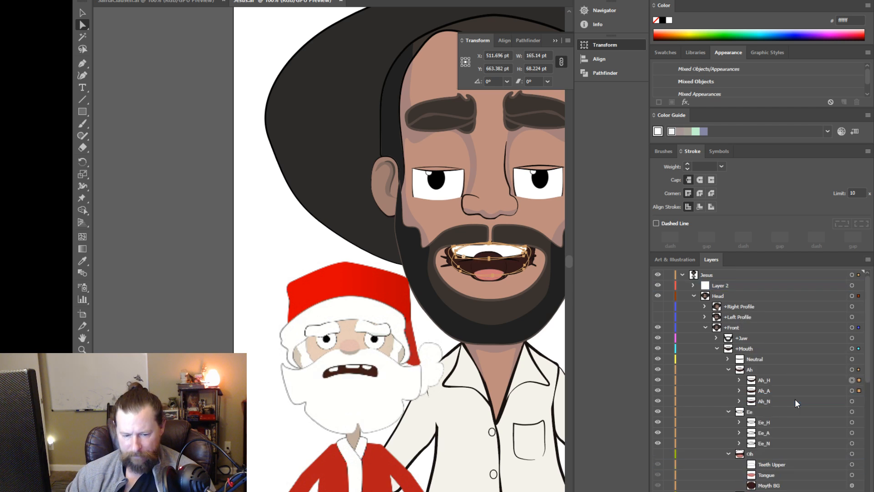
left_click_drag(725, 286, 730, 329)
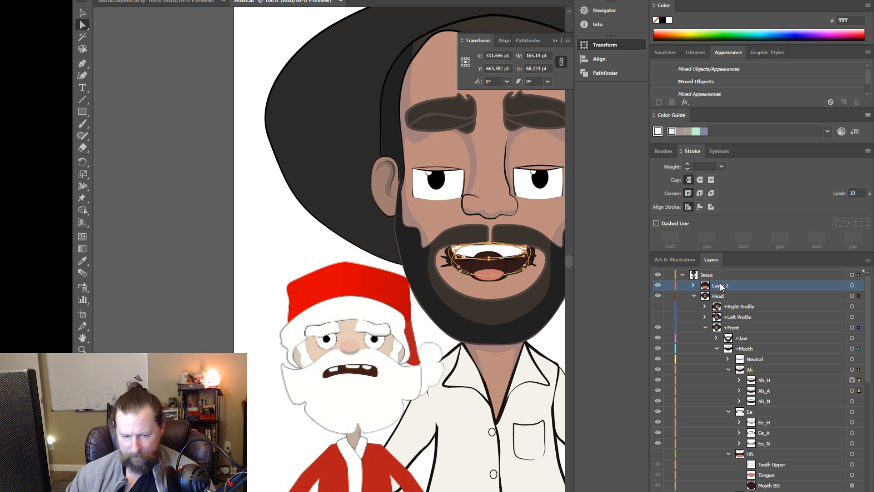
left_click(868, 259)
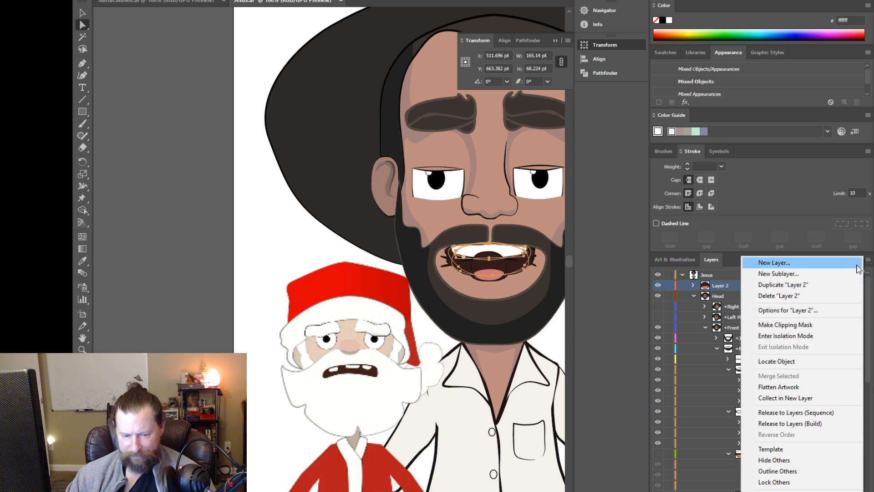
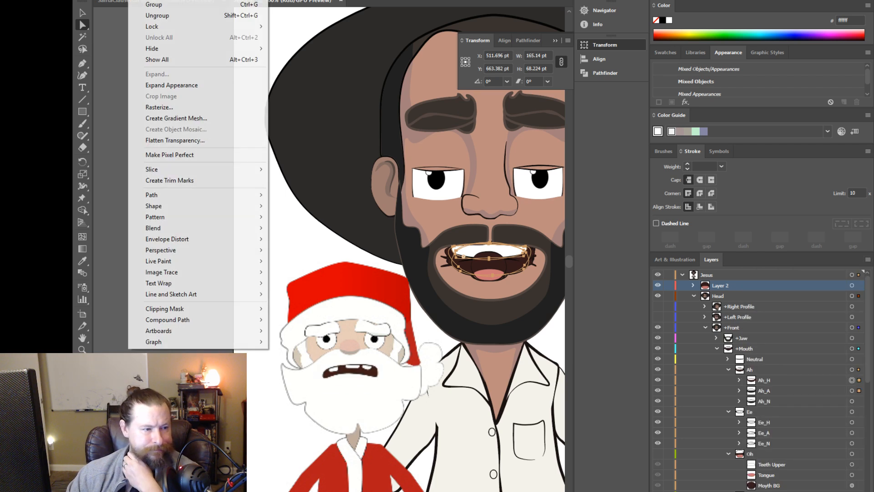
Step: Try sending the current mouth selection, followed by the contents of Layer 2, backward in the stacking order
key("alt+o")
key("a")
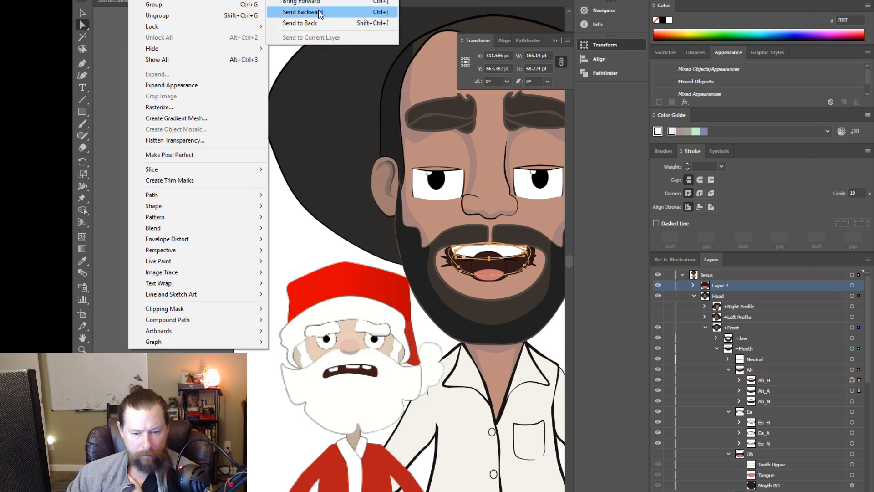
left_click(320, 14)
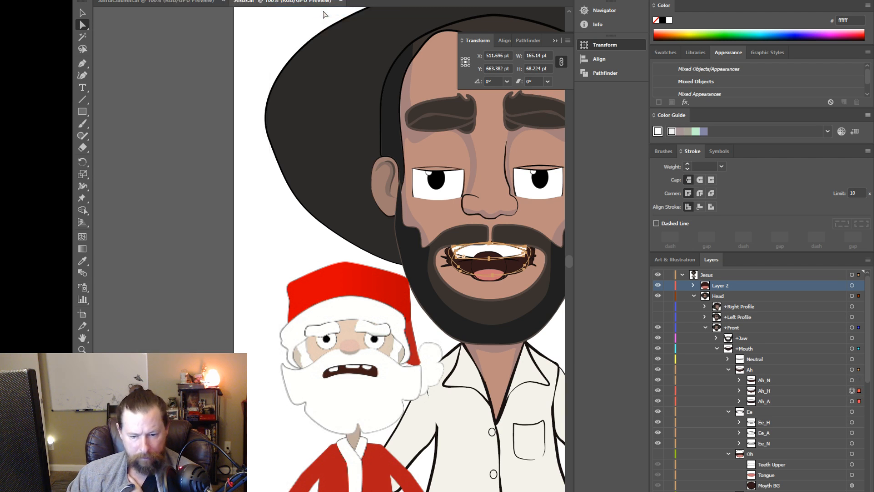
left_click(851, 286)
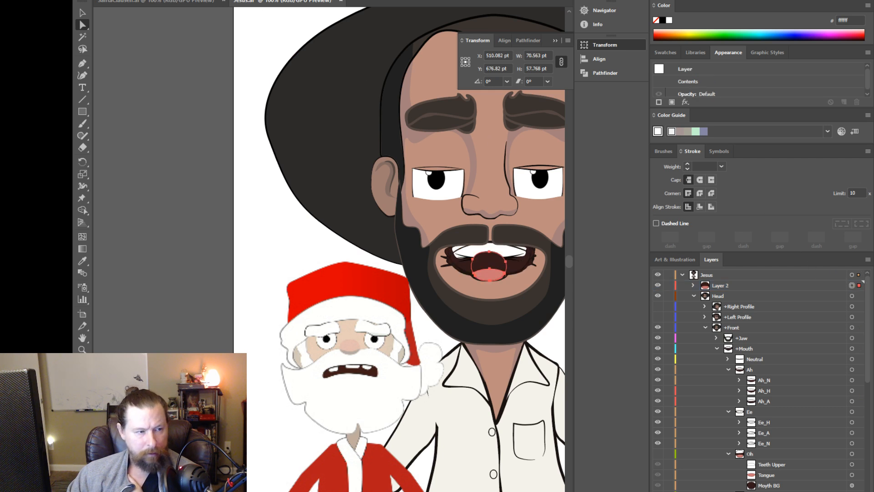
left_click(150, 1)
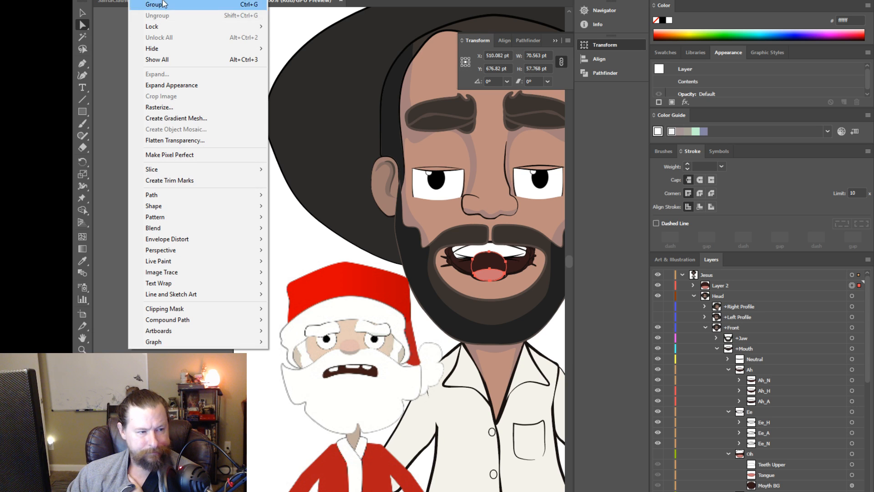
mouse_move(182, 0)
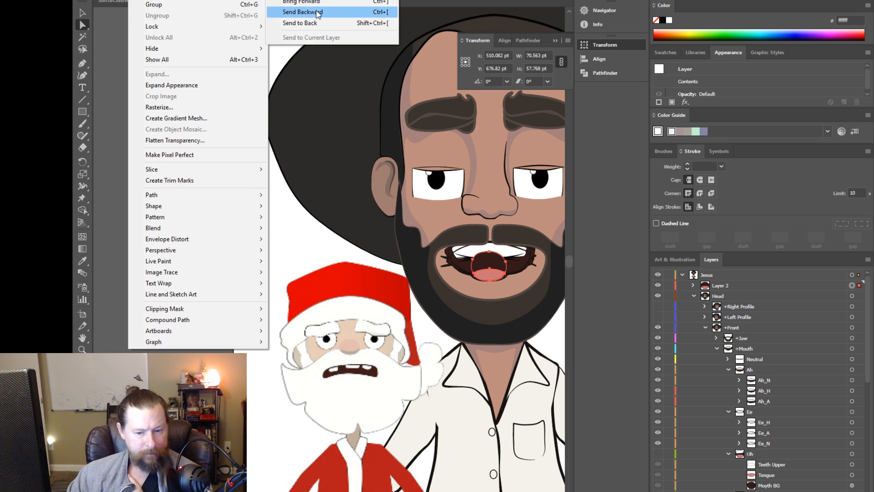
left_click(317, 12)
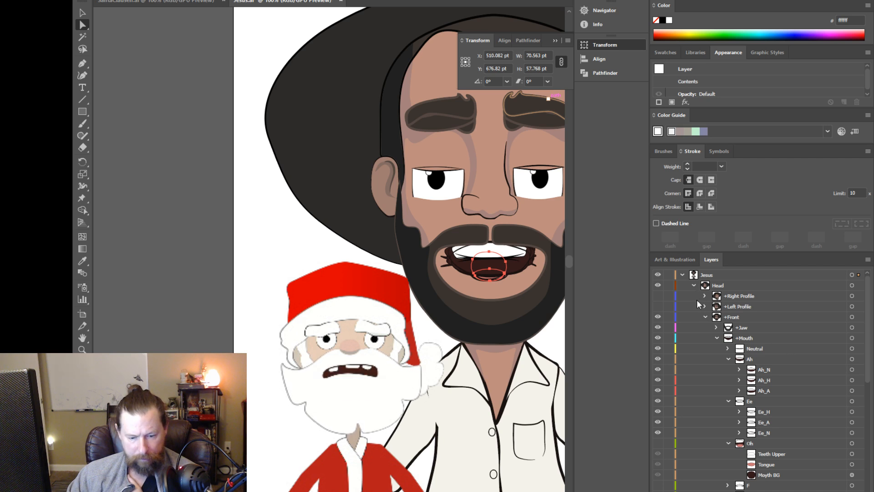
Step: Check the mouth sublayers for the moved artwork and undo the layer collection and stacking changes
scroll(716, 358, "down", 7)
left_click(728, 338)
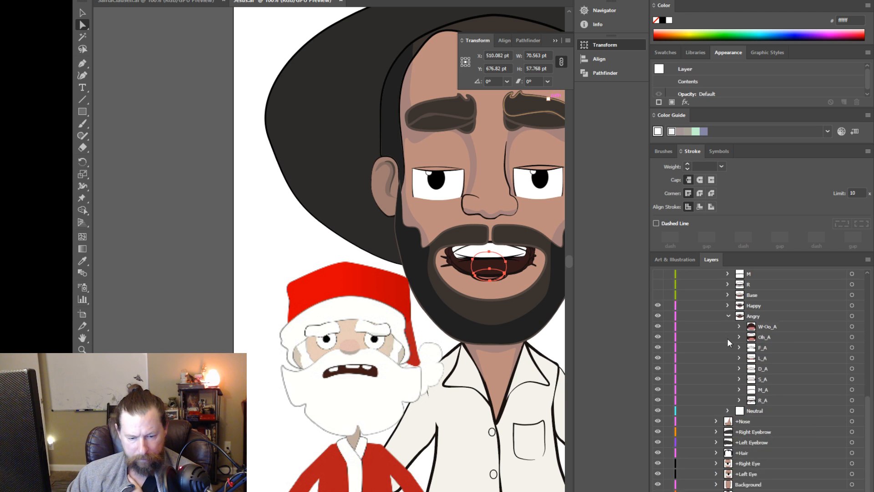
left_click(728, 348)
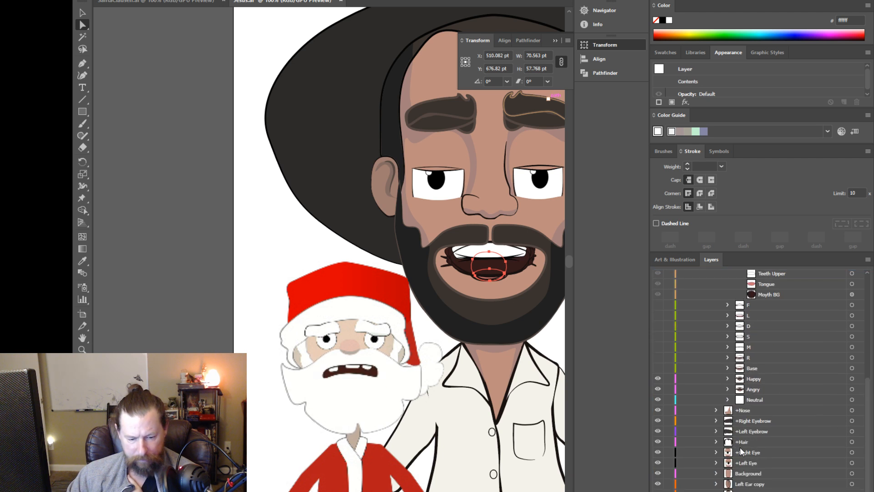
scroll(731, 459, "up", 5)
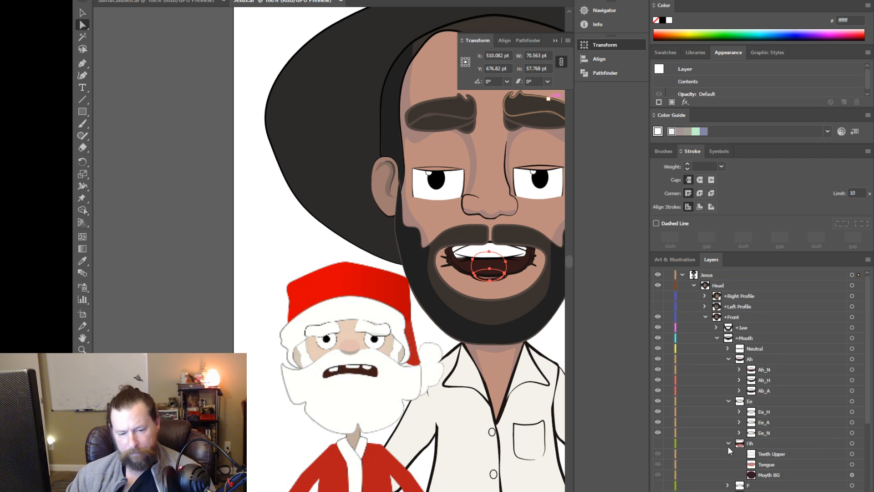
key("ctrl+z")
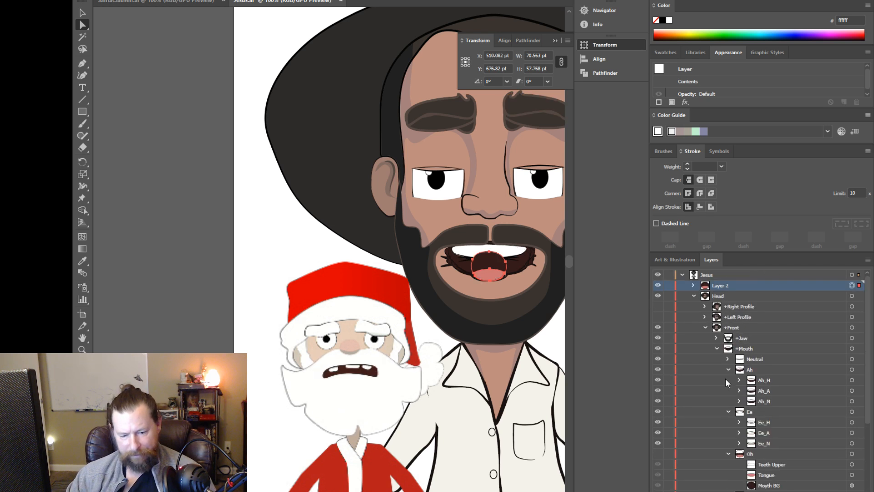
Step: Try collecting the W-Oo and Oh groups together in a new layer
scroll(762, 430, "down", 2)
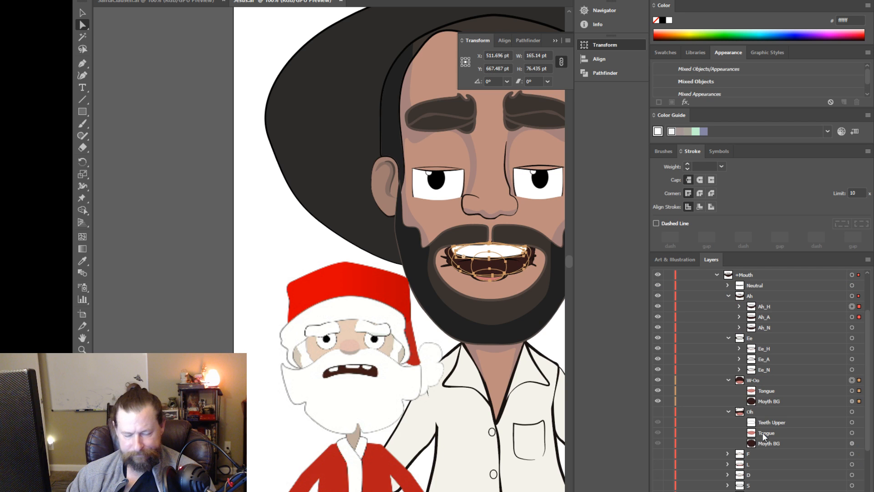
left_click(755, 379)
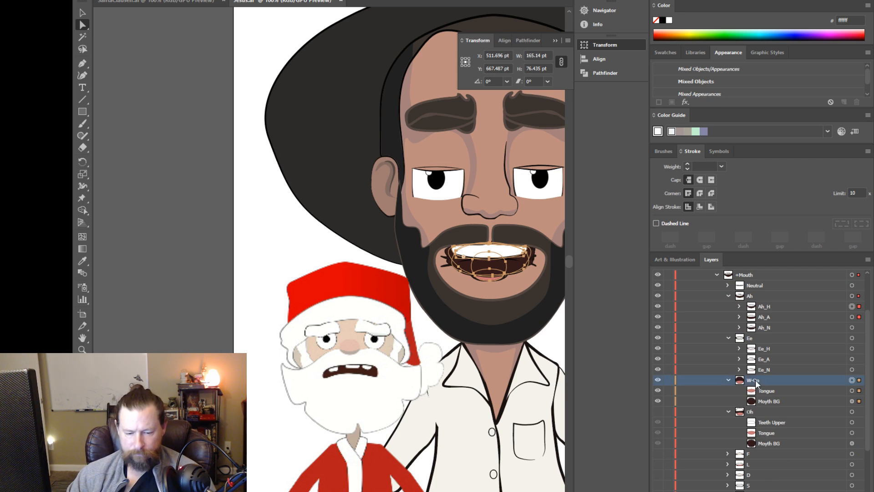
left_click(753, 410, "shift")
left_click(869, 262)
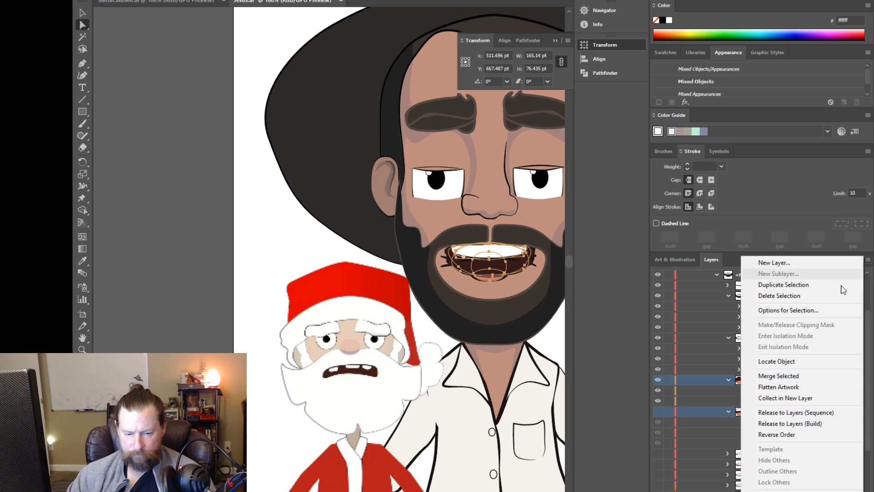
left_click(805, 399)
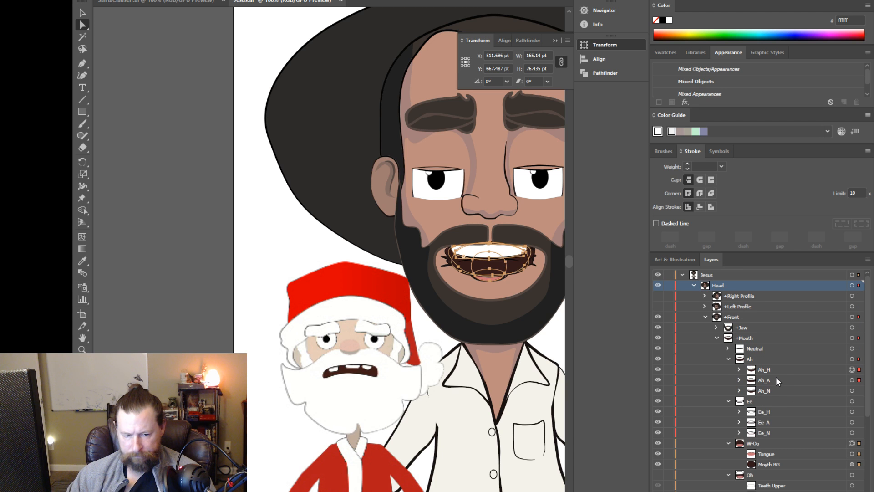
Step: Delete the W-Oo group from the +Mouth layer
scroll(775, 375, "down", 2)
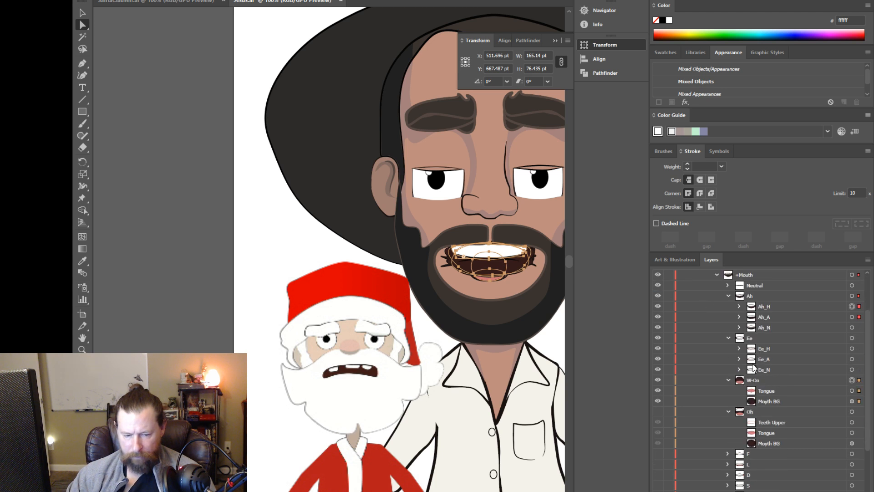
scroll(755, 380, "down", 1)
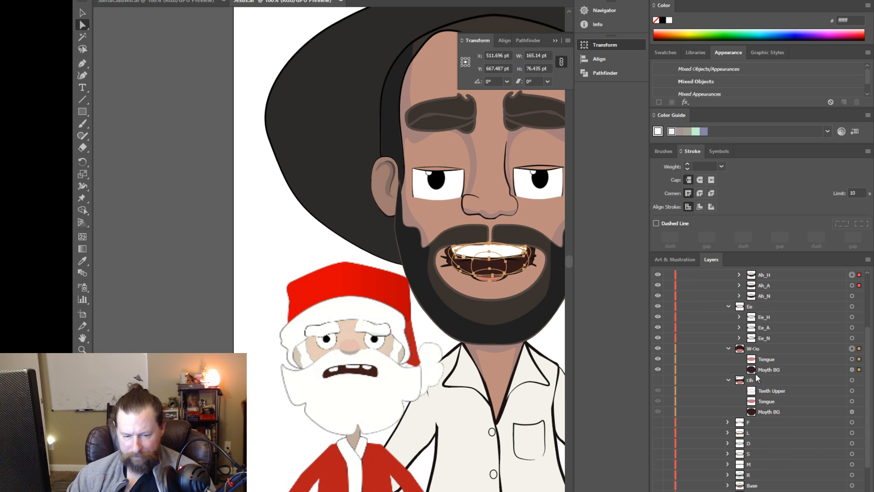
left_click(754, 348)
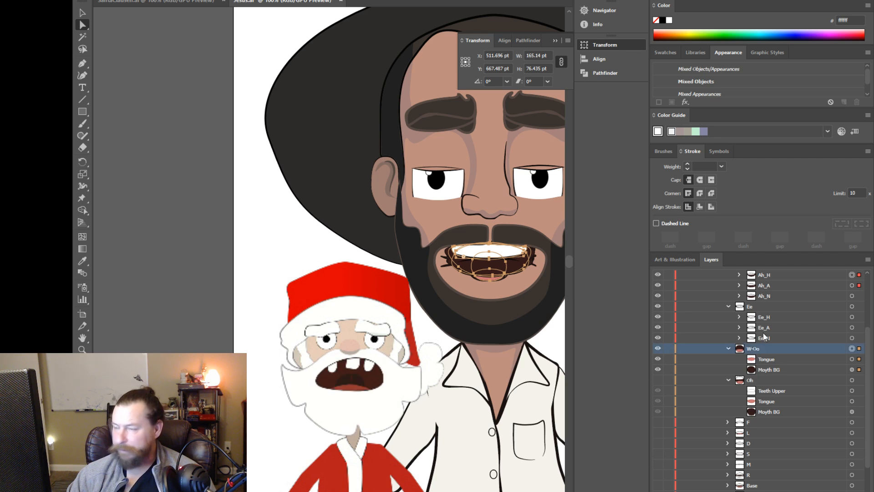
left_click(867, 259)
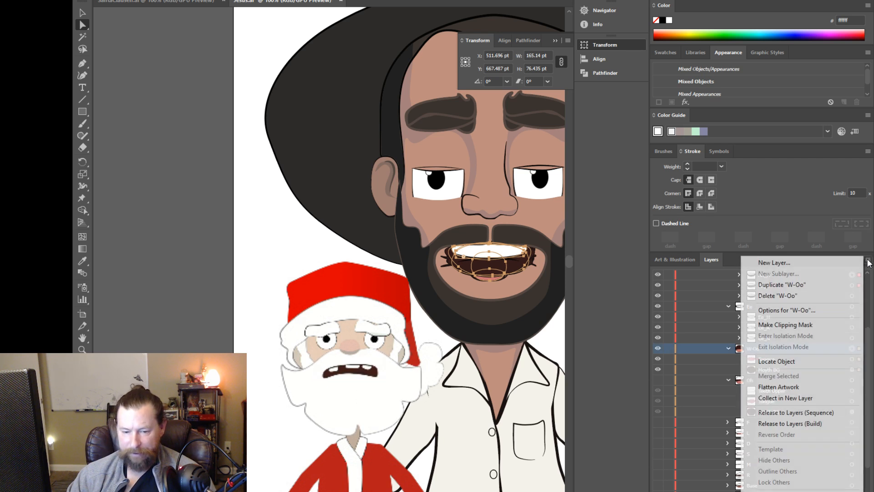
left_click(811, 296)
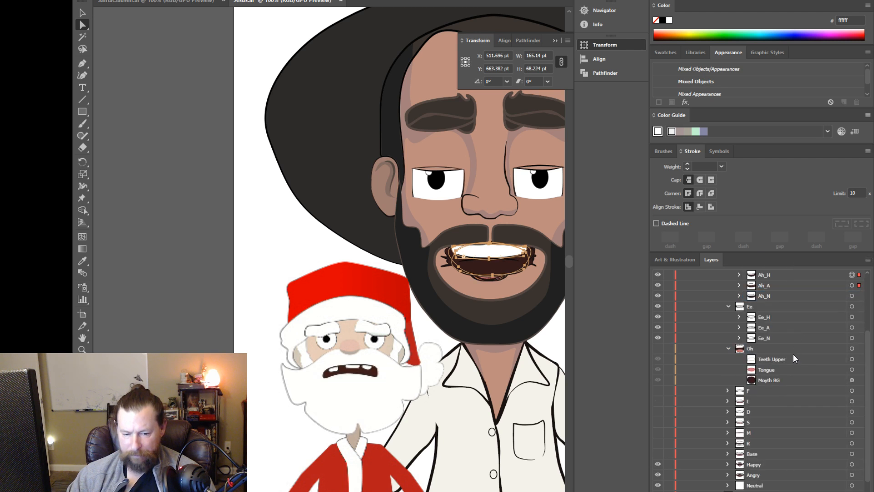
Step: Look through the remaining mouth layers and restore the deleted W-Oo group
scroll(783, 380, "up", 2)
scroll(783, 383, "up", 1)
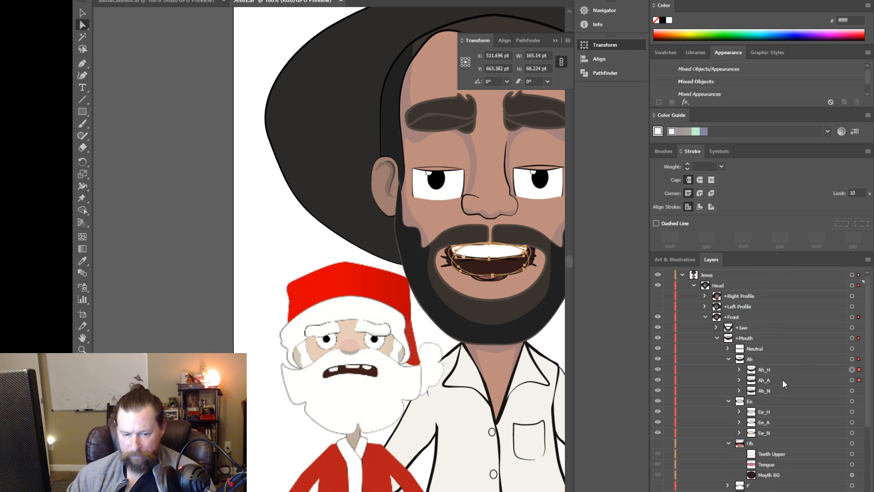
scroll(782, 379, "down", 4)
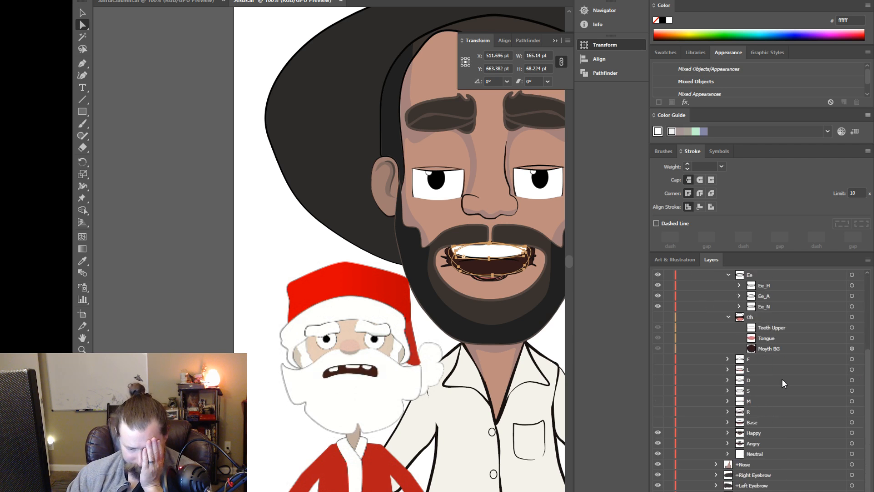
scroll(782, 379, "down", 2)
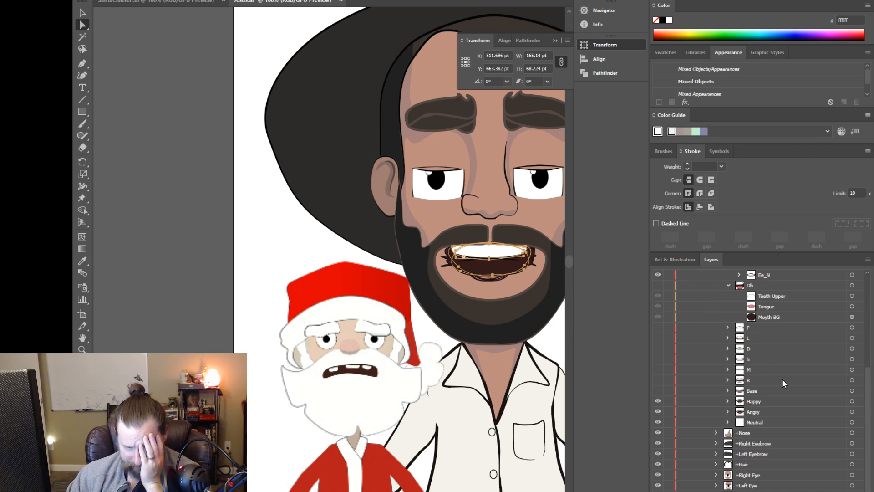
scroll(782, 379, "up", 5)
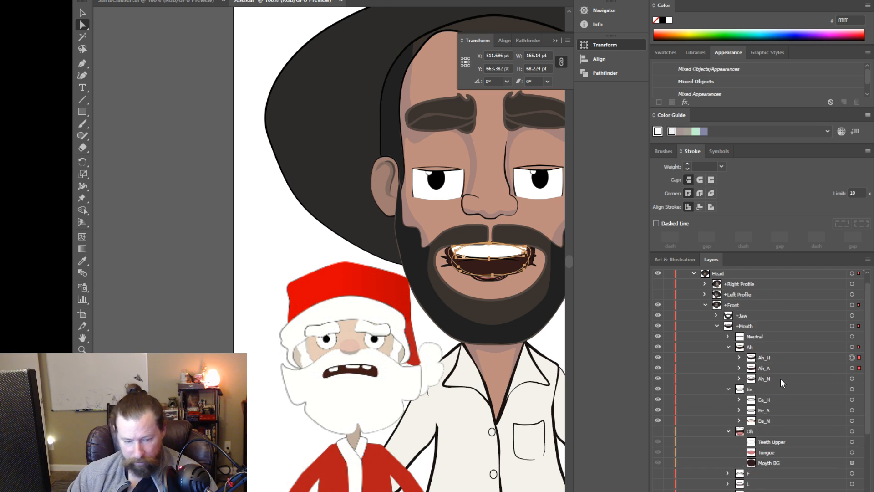
key("ctrl+f")
Step: Duplicate the W-Oo group within the +Mouth layer
left_click(767, 426)
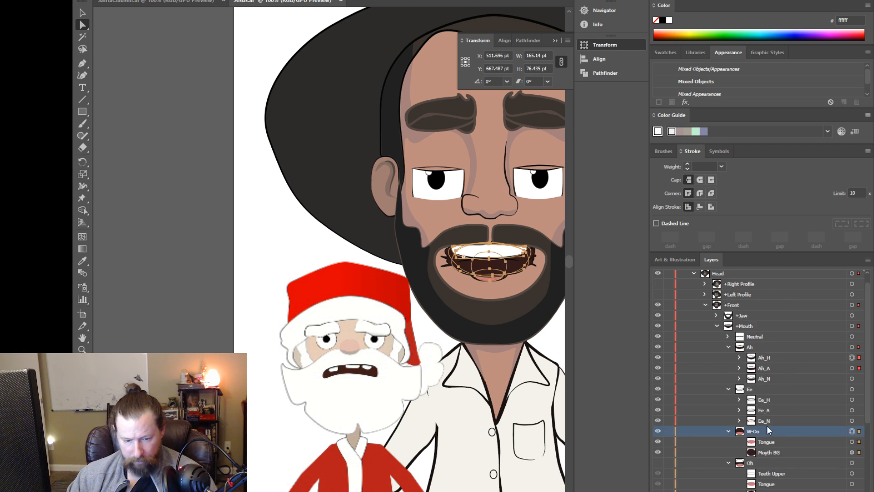
left_click(867, 260)
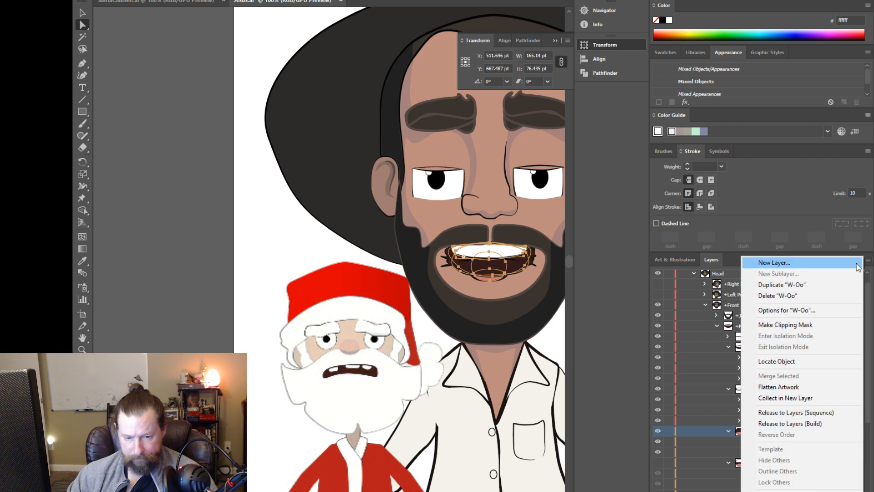
left_click(818, 285)
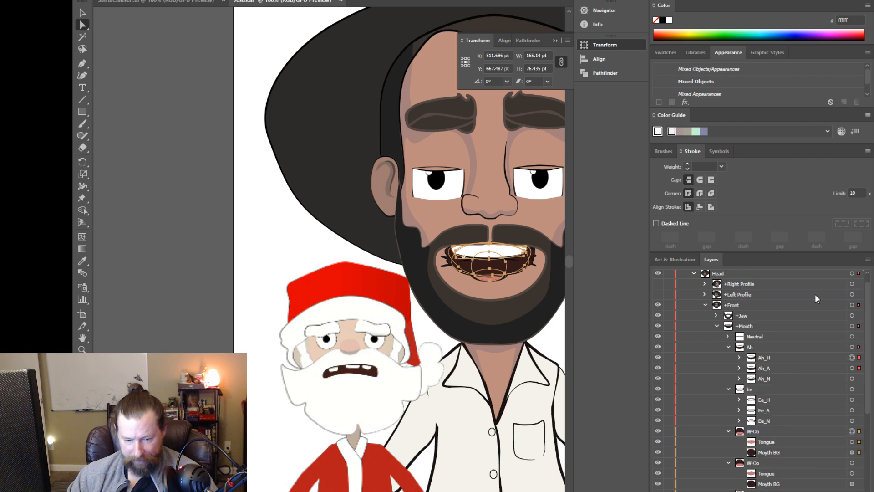
Step: Rename the upper W-Oo group and its Tongue and Moyth BG items as 1
double_click(754, 430)
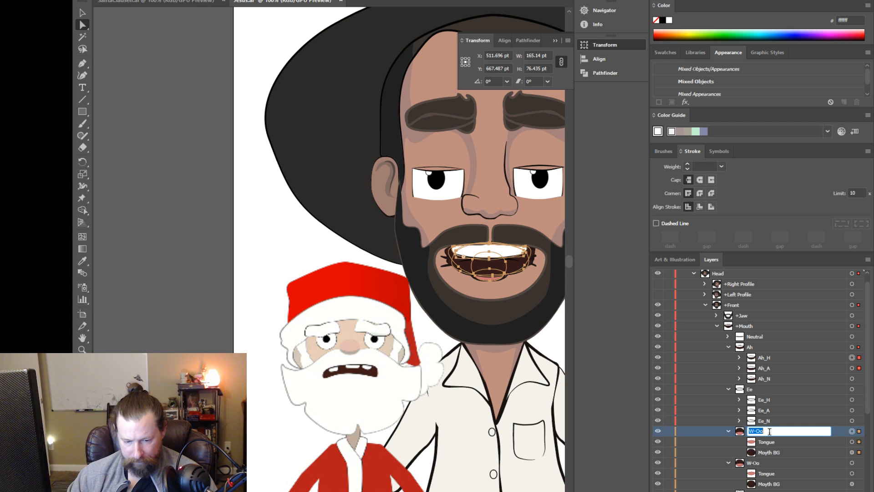
type("L")
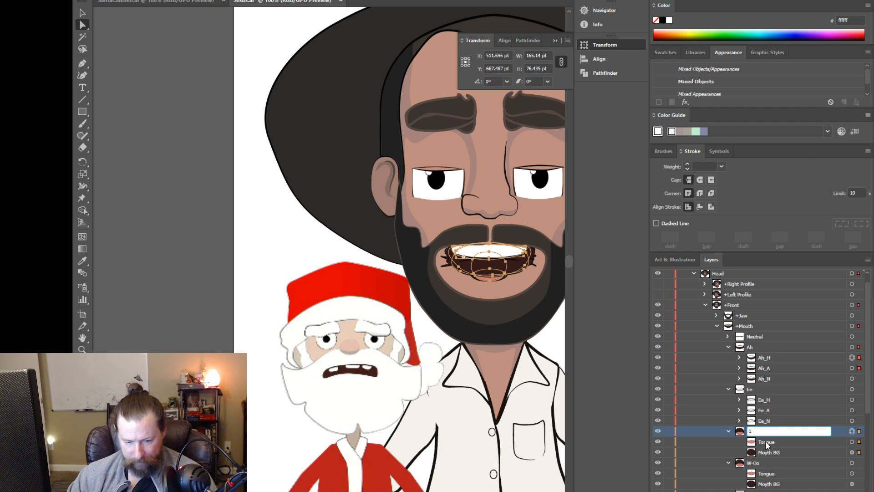
double_click(766, 441)
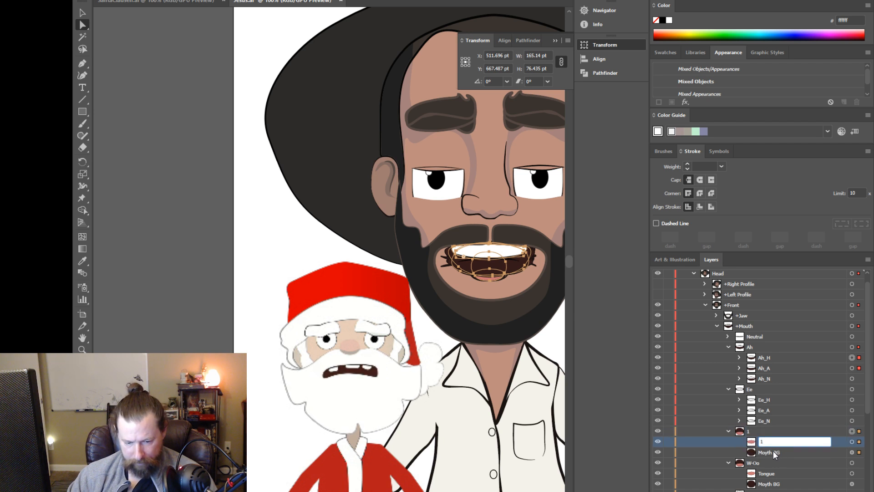
double_click(773, 450)
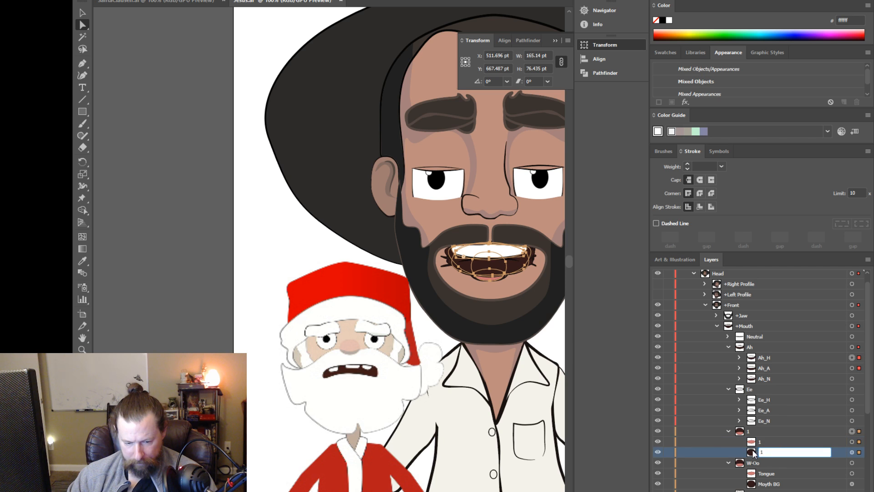
key("Return")
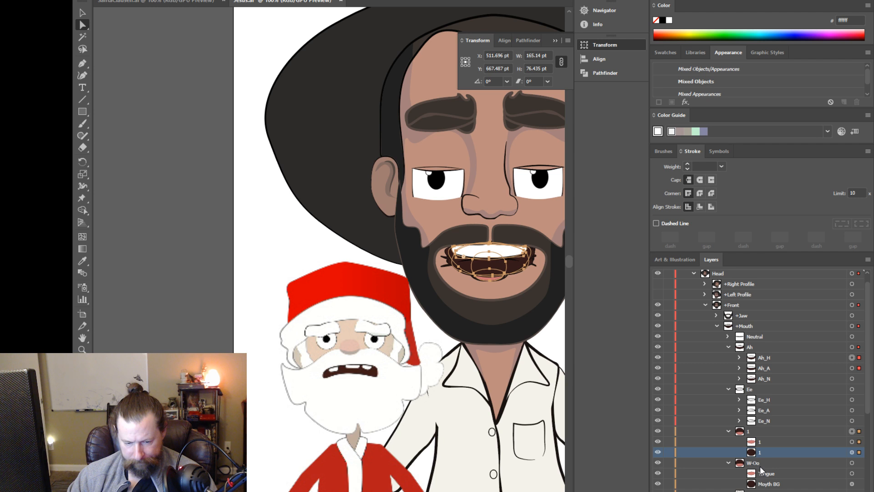
Step: Nest the remaining W-Oo group inside group 1, naming the parent W-Oo and the nested group W-Oo_N
left_click_drag(754, 463, 748, 431)
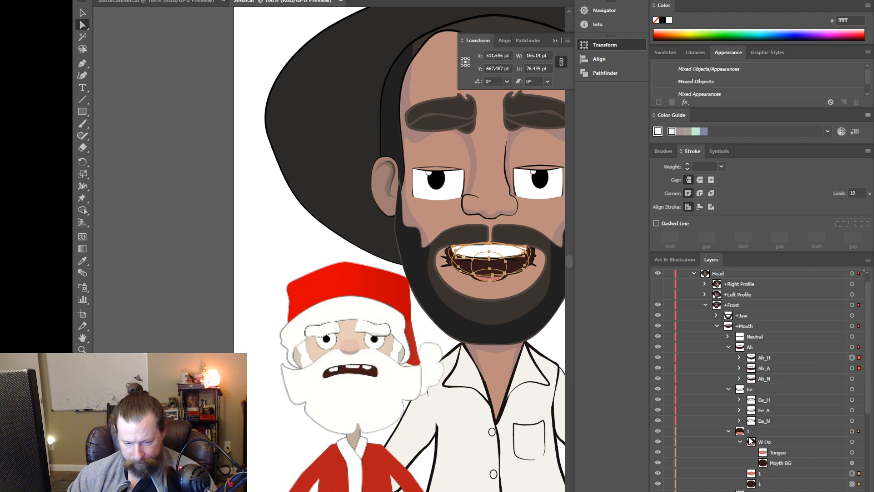
left_click(751, 433)
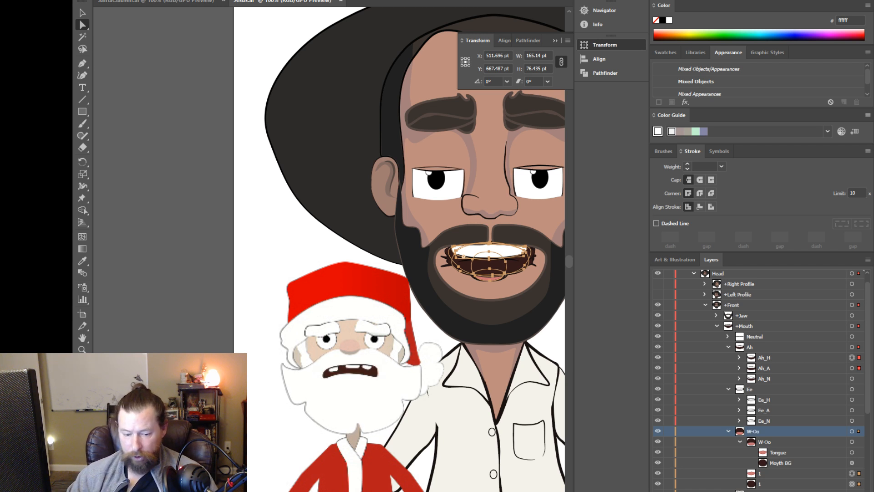
left_click(740, 441)
double_click(764, 441)
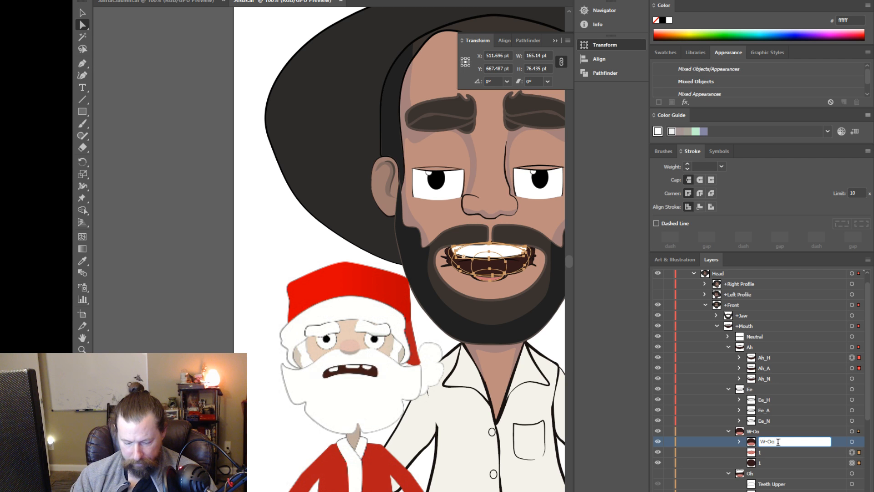
type("_N")
key("Return")
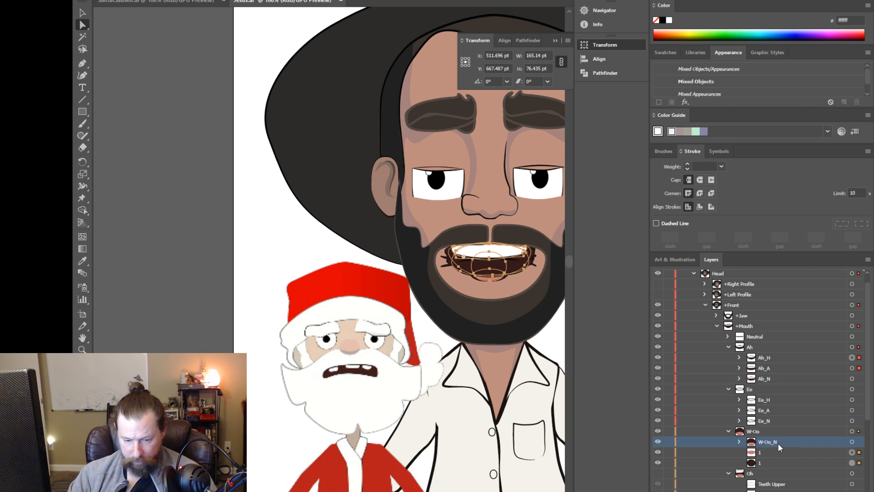
Step: Delete the two loose items named 1 from the W-Oo group
left_click(760, 453)
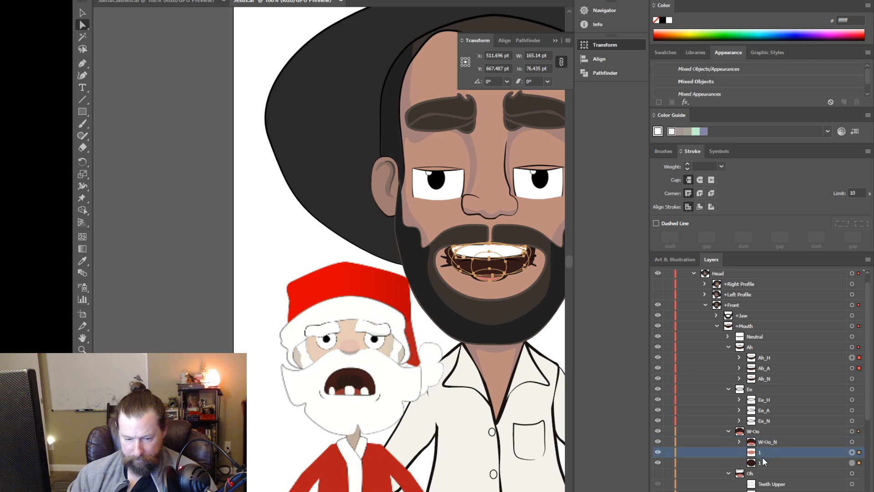
left_click(766, 463, "shift")
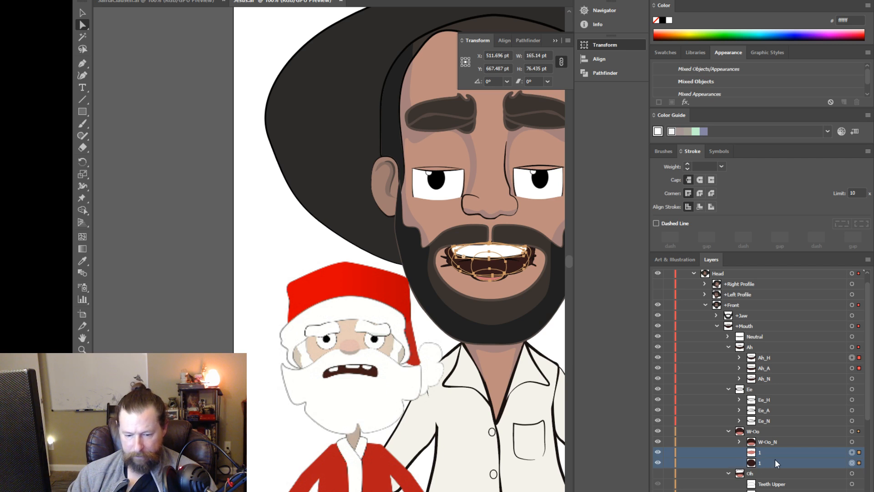
left_click(867, 259)
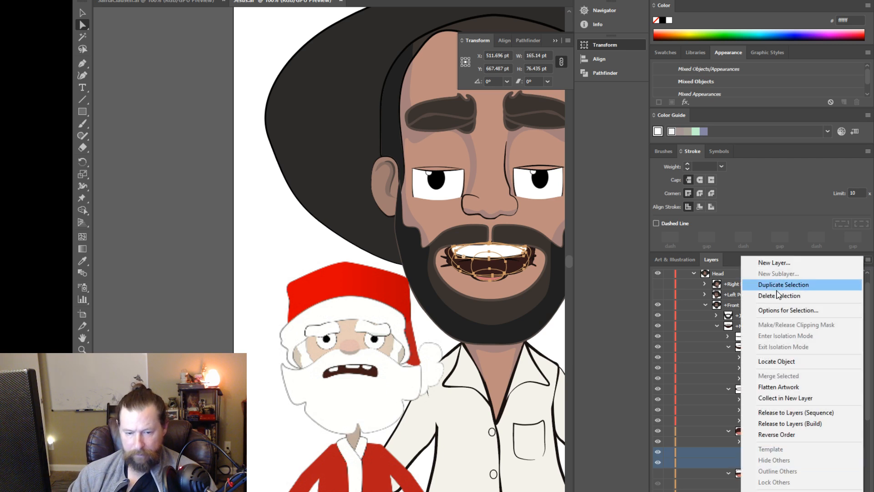
left_click(774, 295)
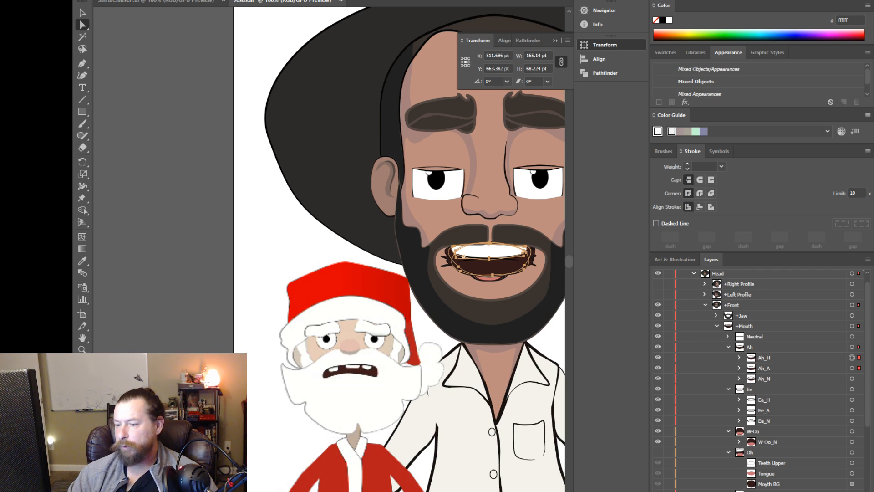
key("super+e")
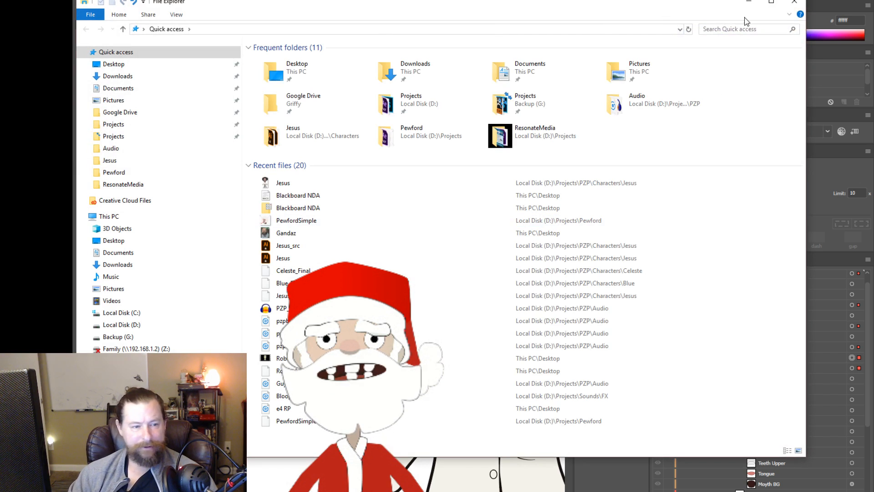
left_click_drag(386, 4, 430, 6)
key("alt+Tab")
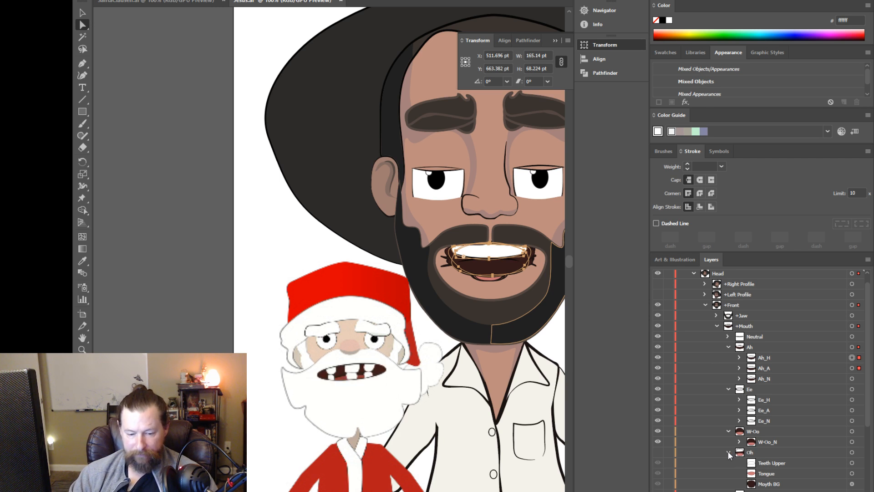
Step: Expand the Happy and Angry layers and move the W-Oo_A group from Angry into the W-Oo group
scroll(749, 439, "down", 5)
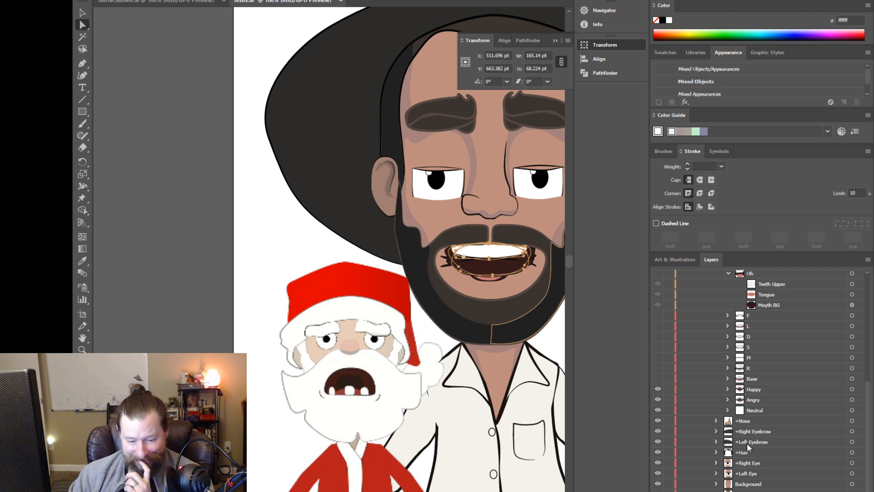
left_click(727, 388)
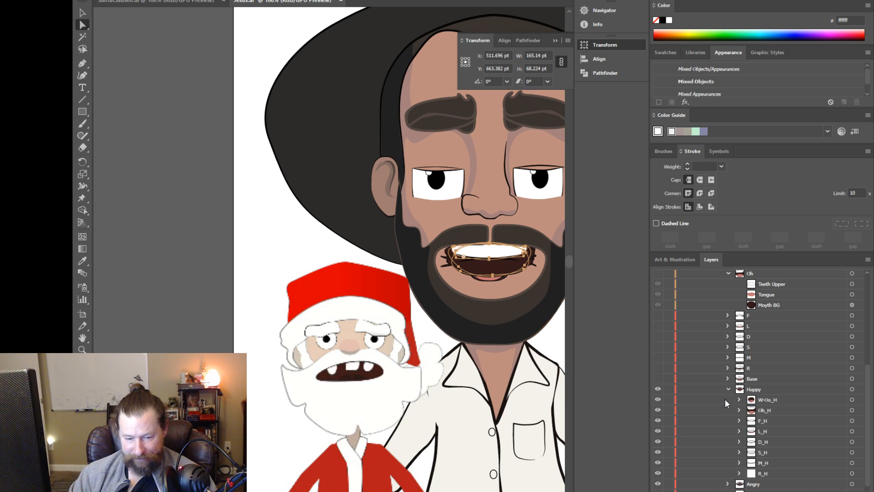
left_click(728, 484)
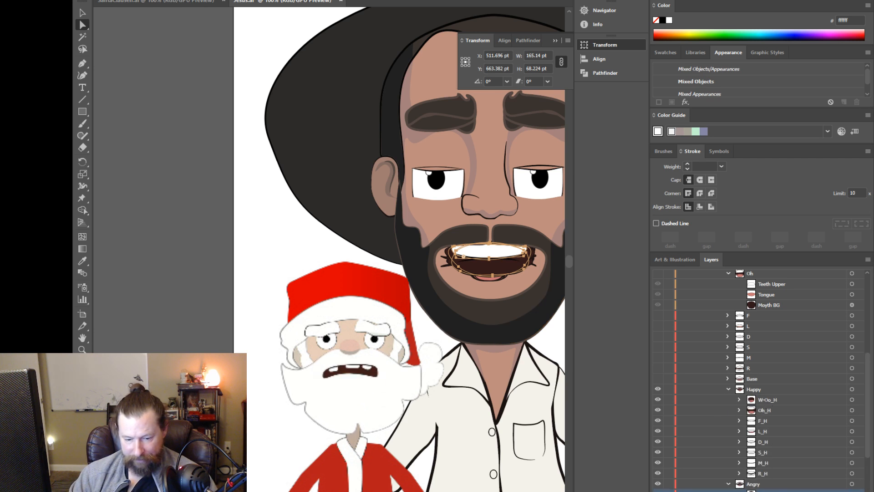
left_click(769, 368)
left_click(772, 315)
left_click_drag(773, 315, 773, 287)
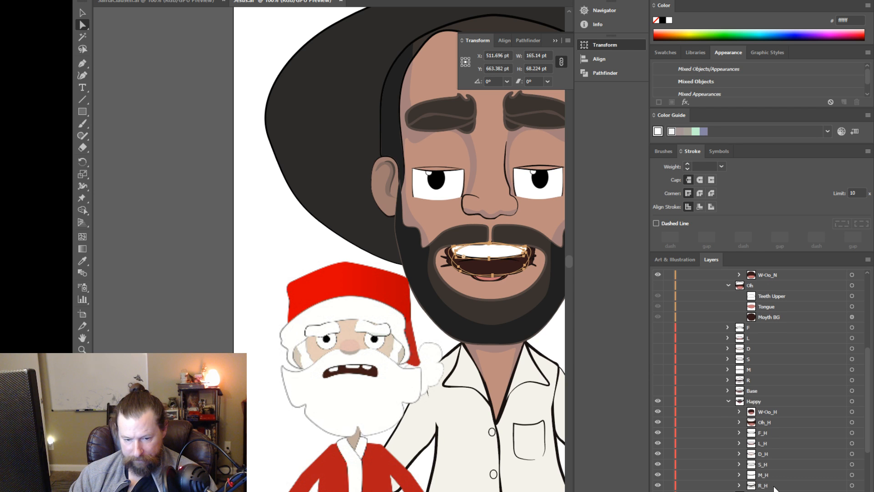
left_click_drag(774, 480, 781, 282)
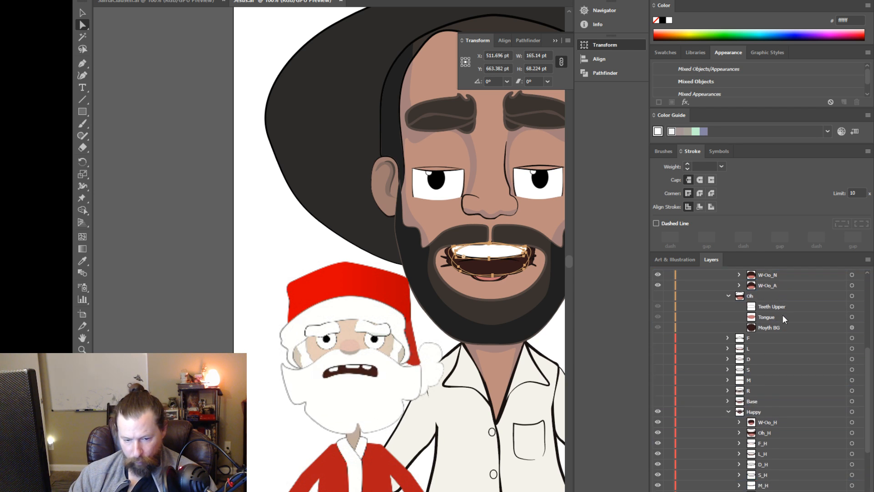
Step: Move the W-Oo_H group from the Happy layer into the W-Oo group, below W-Oo_A
left_click(766, 422)
double_click(765, 423)
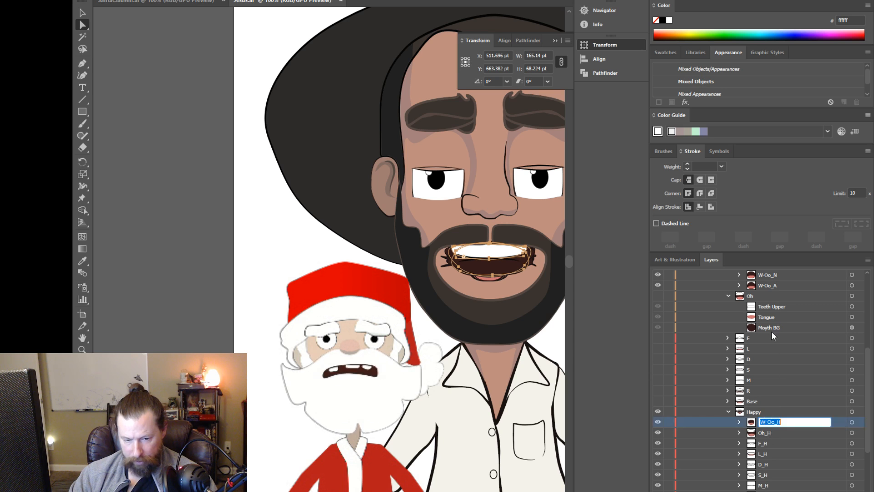
left_click_drag(755, 422, 774, 301)
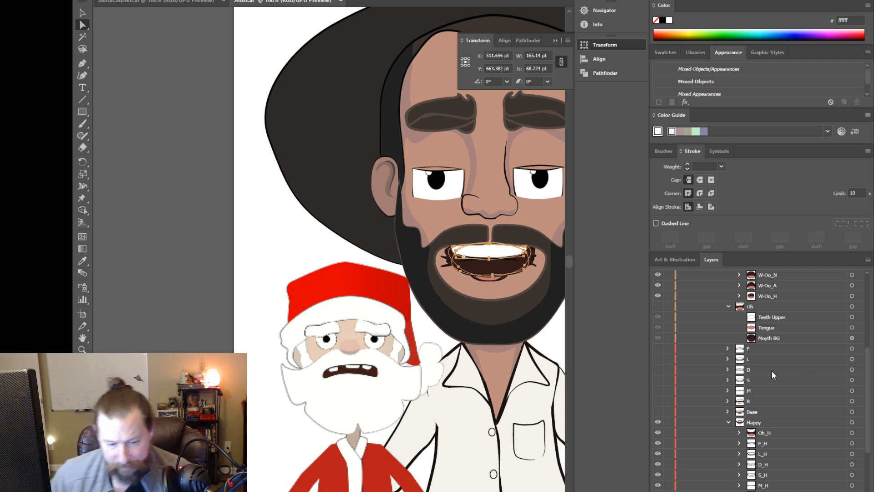
Step: Duplicate the Oh group and nest one copy inside the other
left_click(768, 305)
left_click(867, 259)
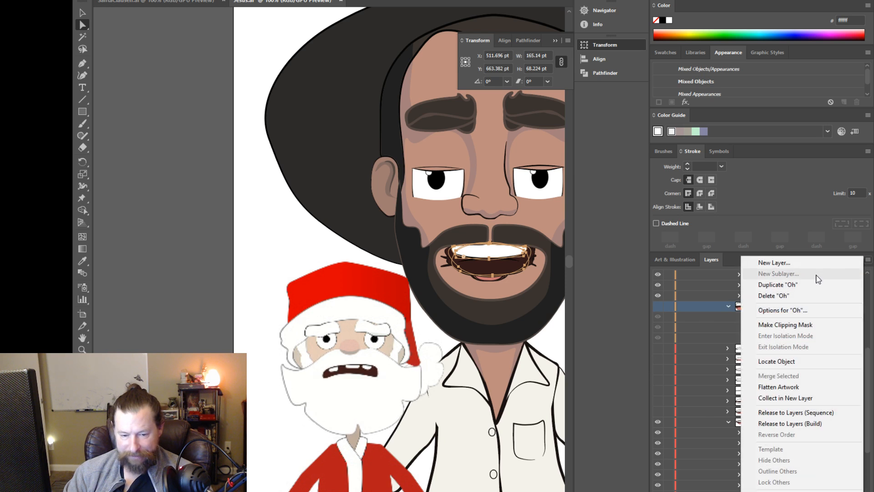
left_click(807, 288)
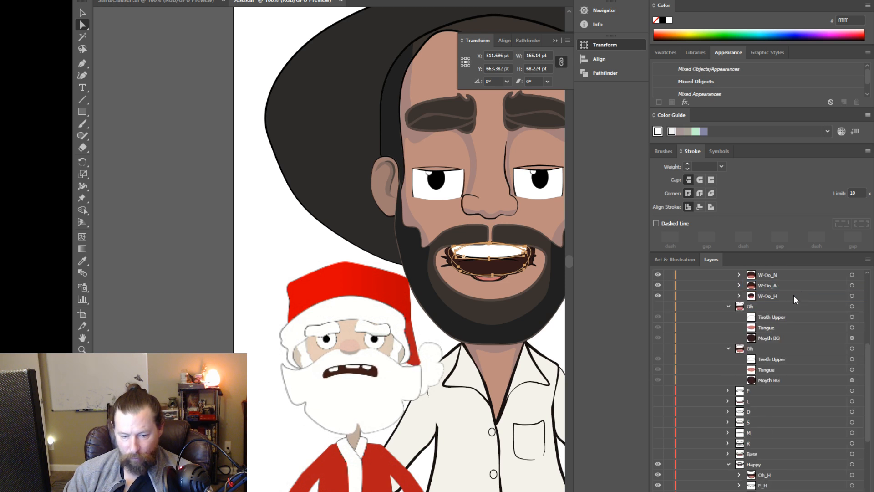
left_click(770, 322)
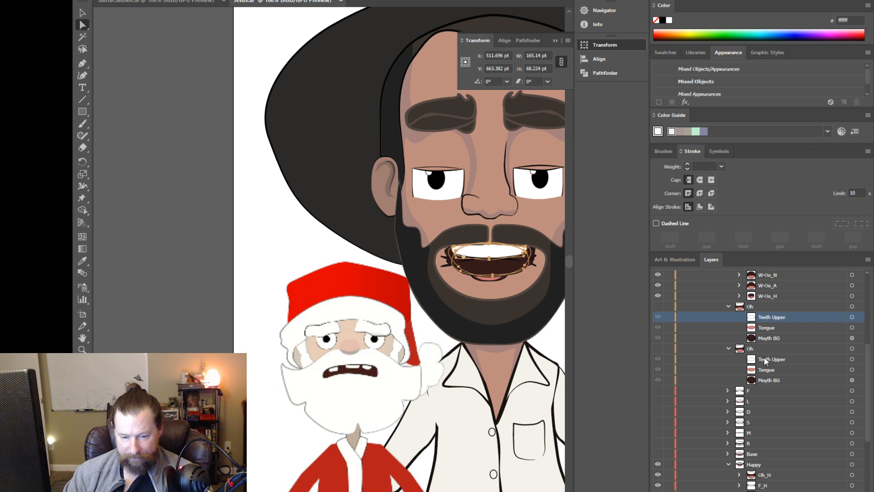
left_click_drag(751, 352, 764, 316)
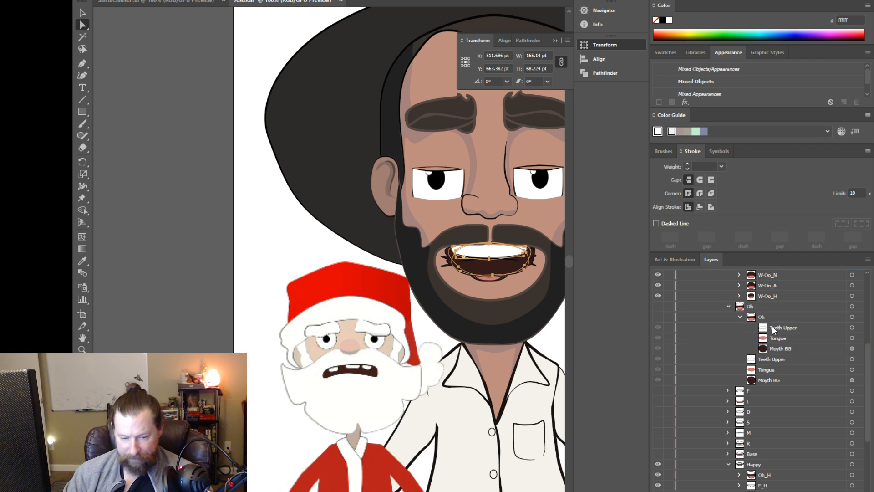
left_click(771, 326)
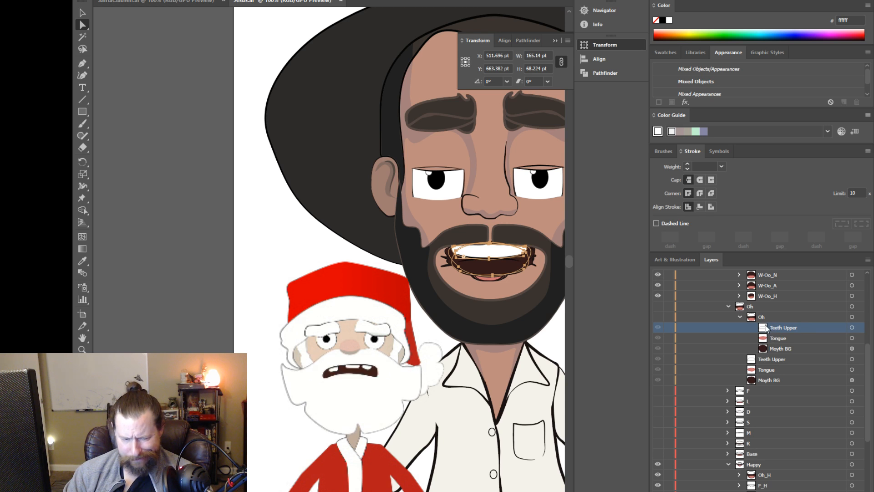
left_click(739, 315)
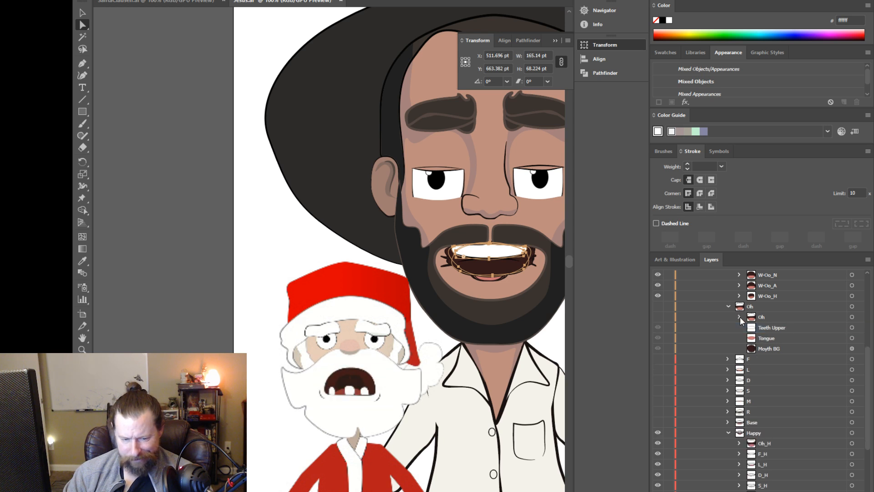
Step: Rename the nested Oh group as Oh_N
left_click(760, 316)
double_click(761, 316)
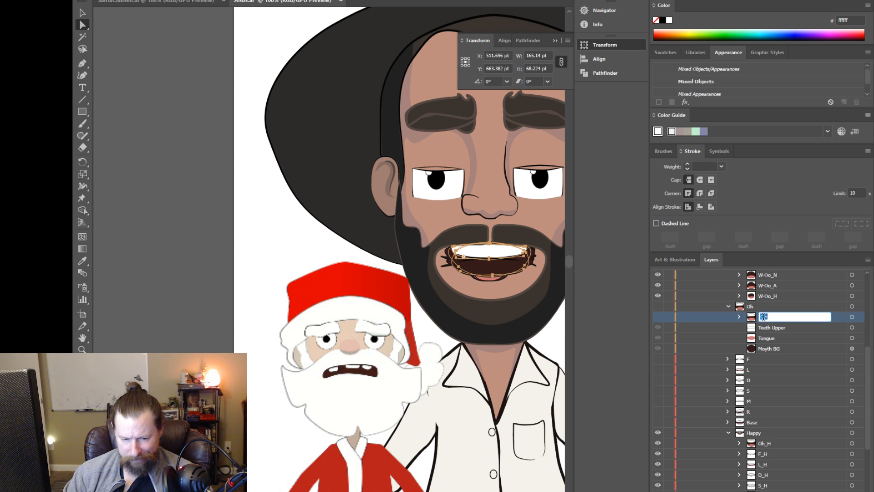
type("_N")
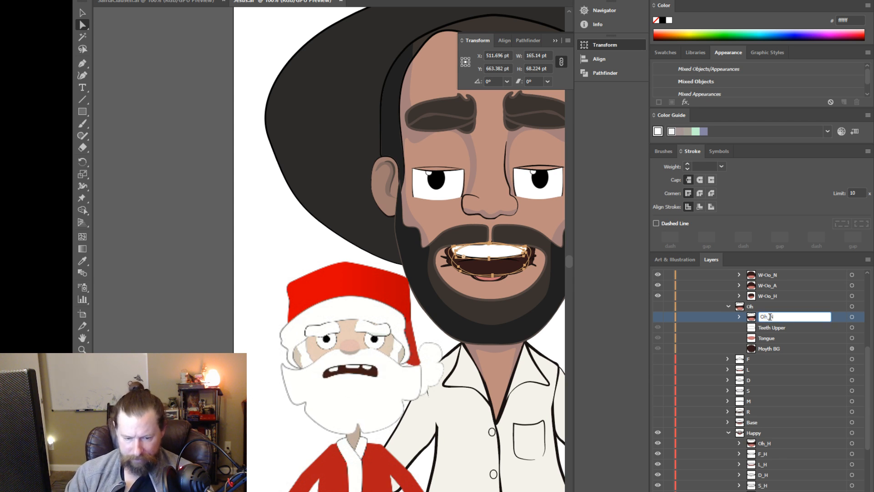
key("Return")
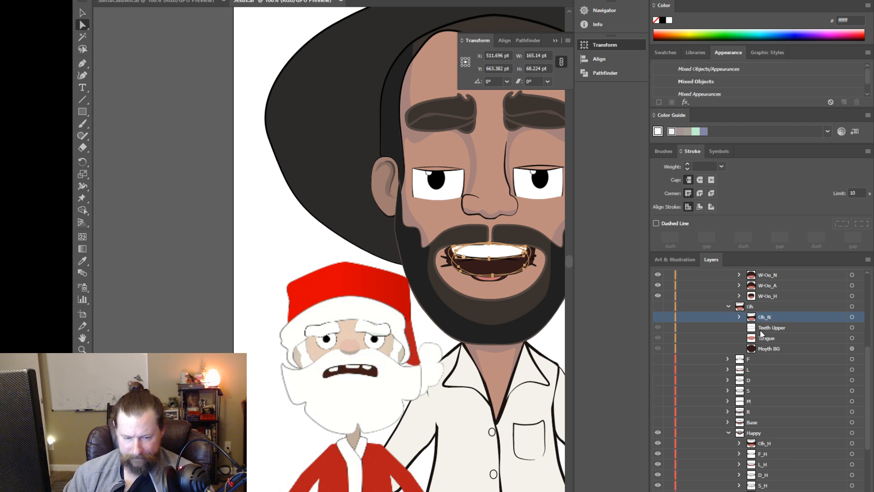
Step: Delete the loose Teeth Upper, Tongue and Moyth BG items beneath Oh_N in the Oh group
left_click(763, 328)
left_click(766, 347, "shift")
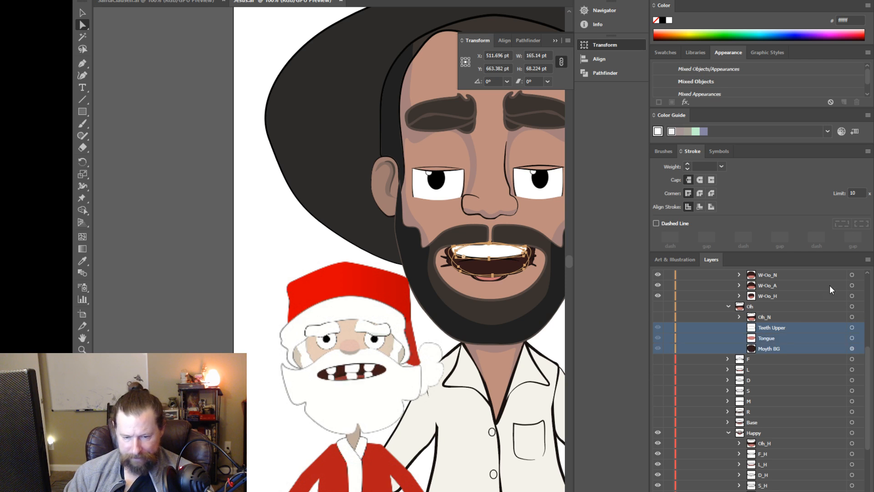
left_click(867, 259)
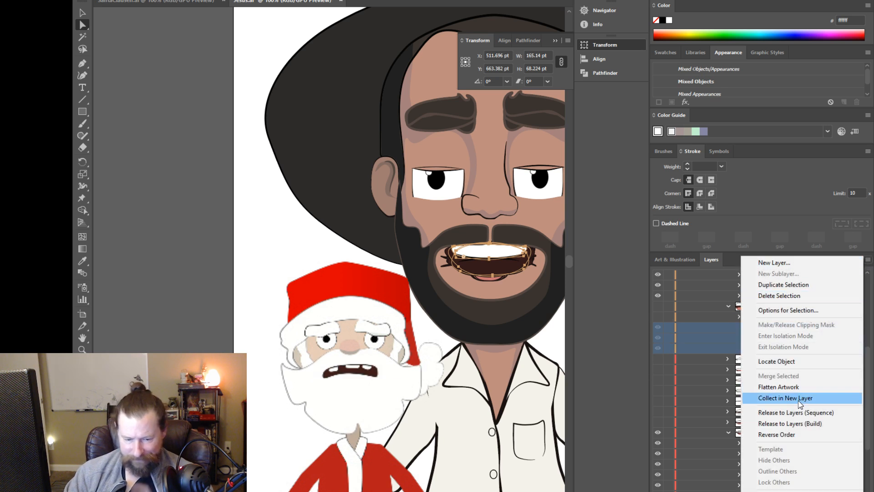
left_click(812, 296)
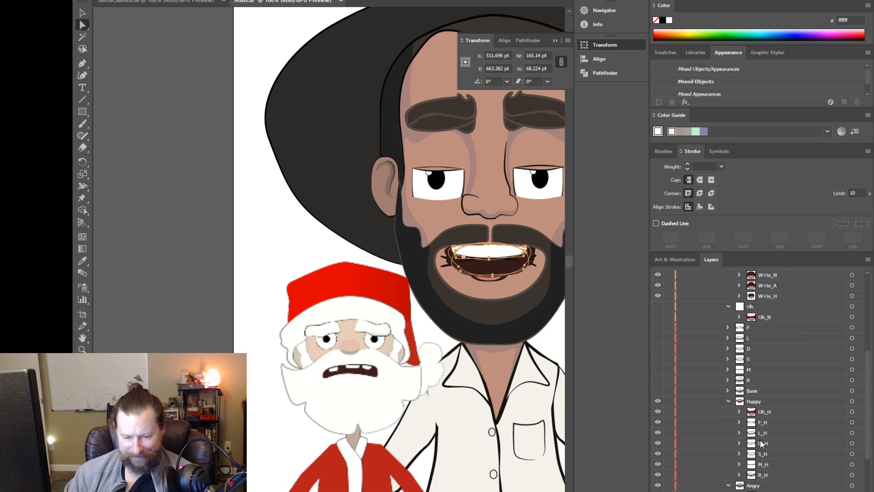
Step: Move the Oh_H and Oh_A groups from the Happy and Angry layers into the Oh group
left_click_drag(761, 411, 779, 309)
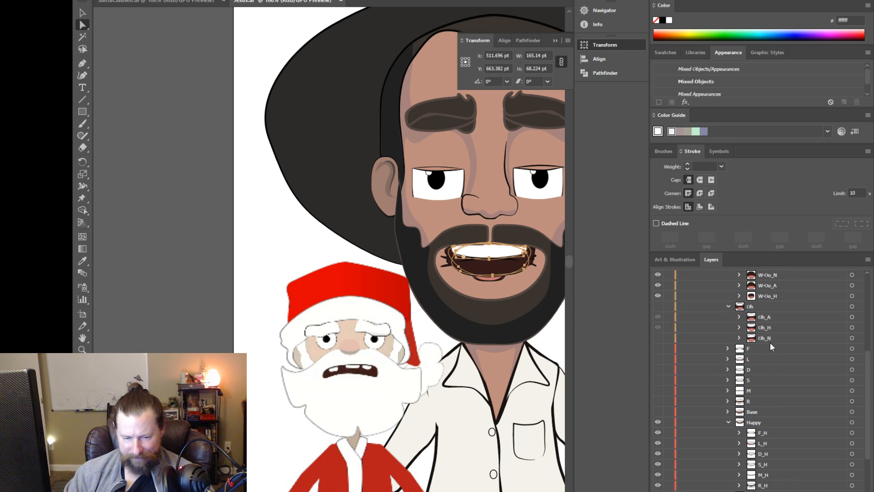
Step: Try to collect the F group's paths, Teeth Upper and Moyth BG in a new layer
left_click(729, 307)
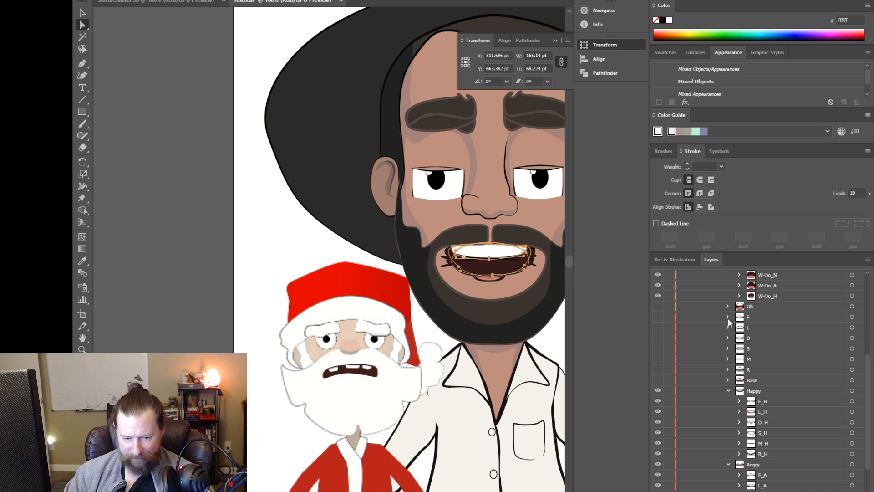
left_click(727, 317)
left_click(765, 327)
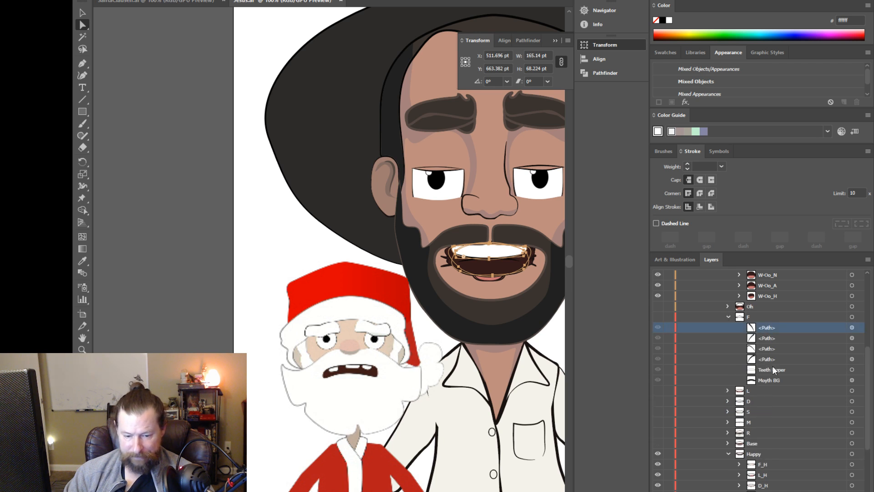
left_click(773, 380, "shift")
left_click(867, 259)
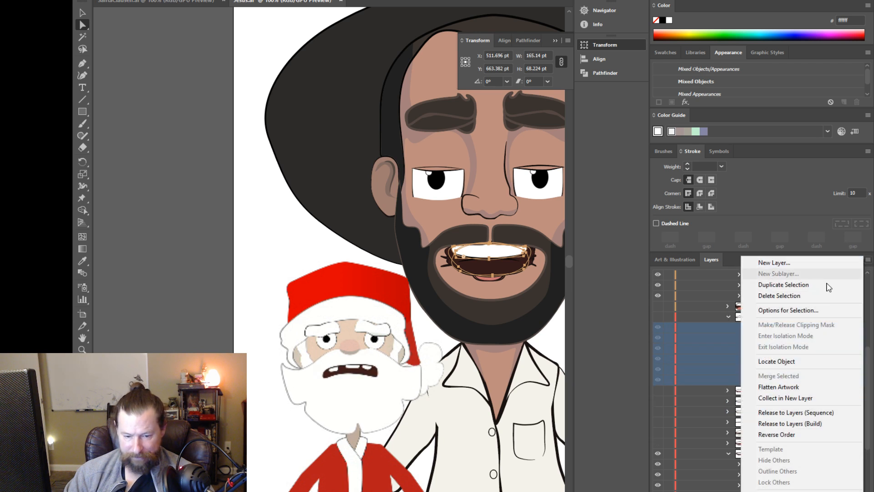
left_click(806, 398)
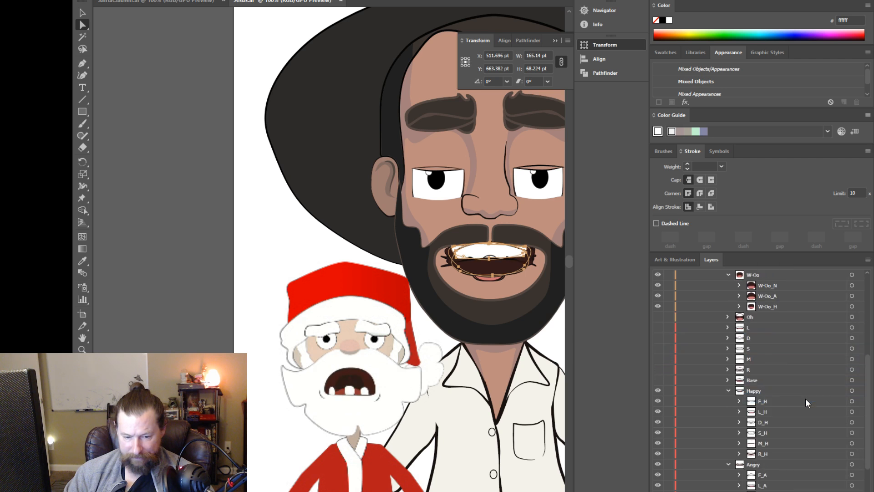
scroll(801, 386, "up", 4)
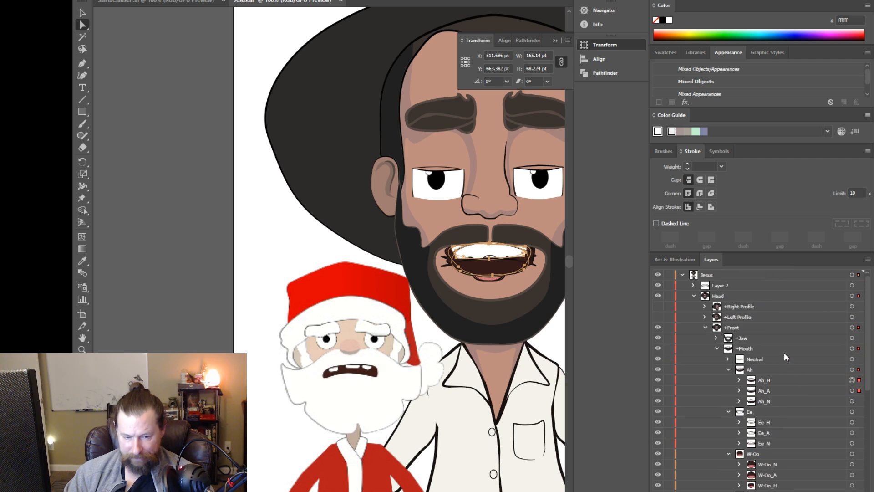
scroll(783, 355, "down", 10)
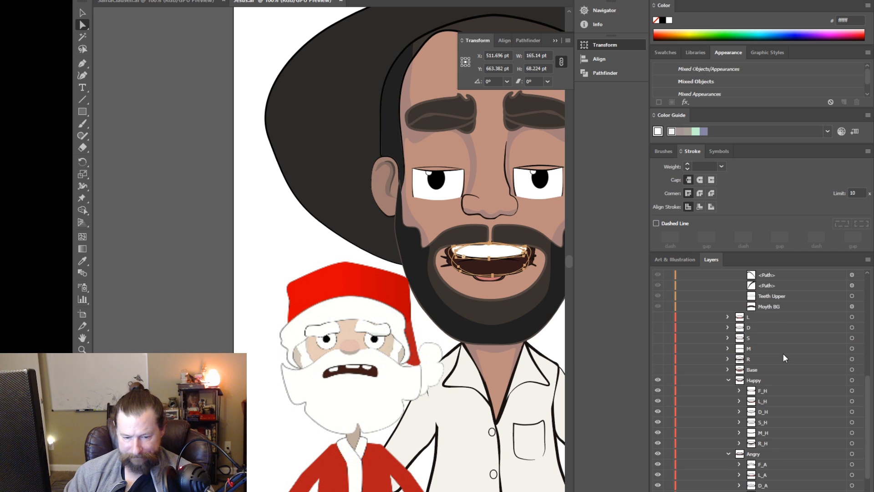
scroll(765, 364, "up", 3)
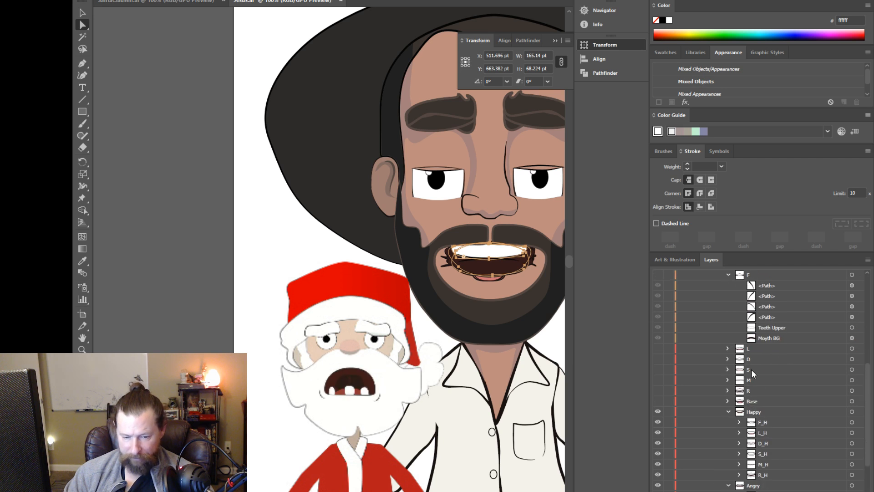
scroll(751, 368, "up", 3)
Step: Duplicate the F group as F_N and nest that copy inside the original F group
left_click(743, 339)
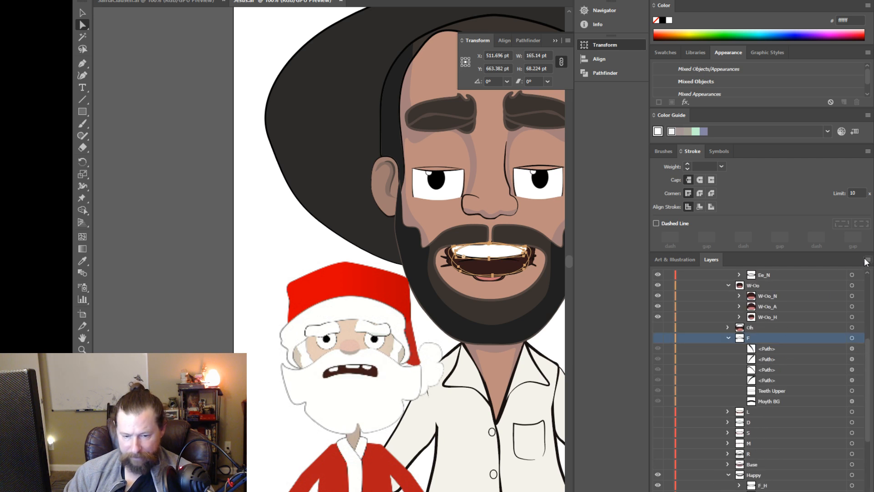
left_click(866, 261)
left_click(822, 286)
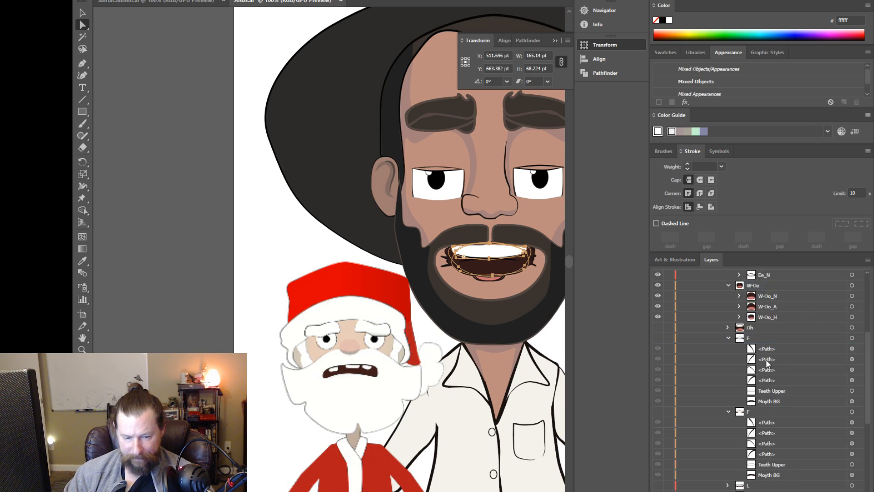
left_click(748, 412)
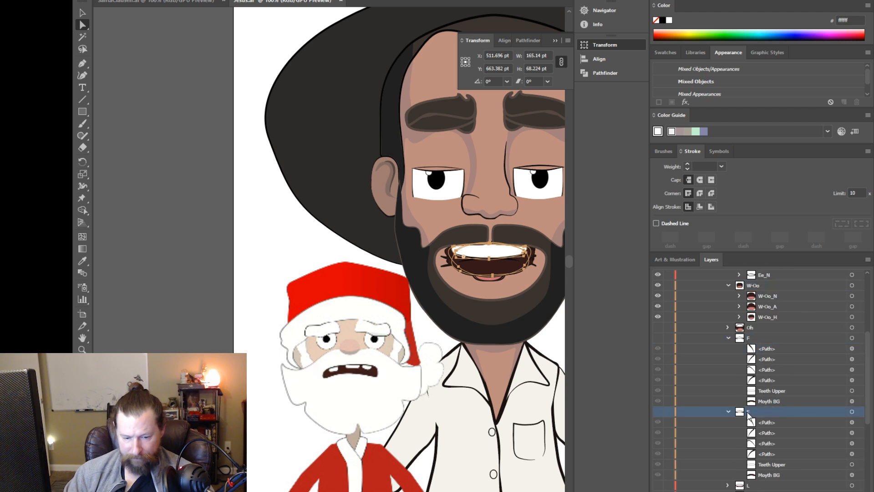
double_click(748, 412)
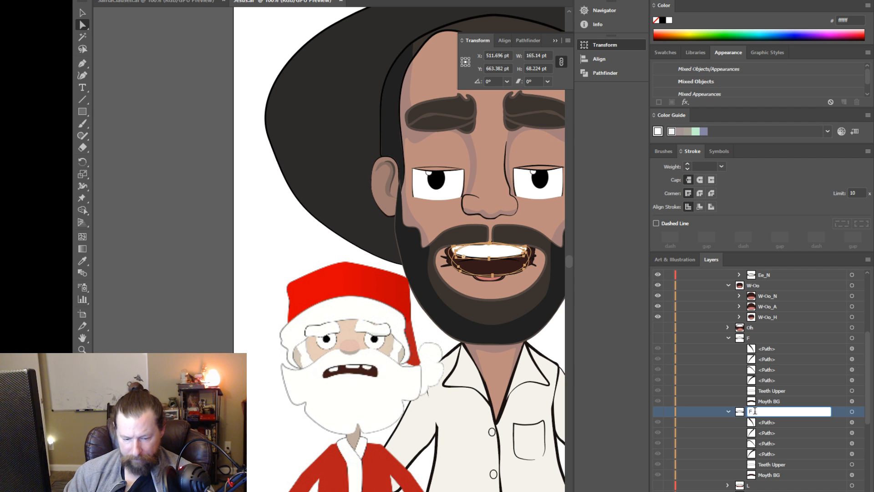
type("_N")
key("Return")
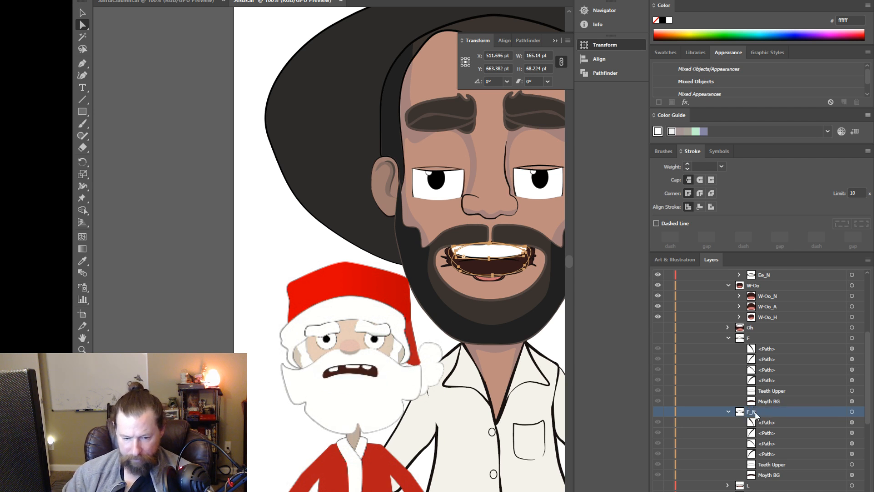
left_click_drag(747, 412, 750, 348)
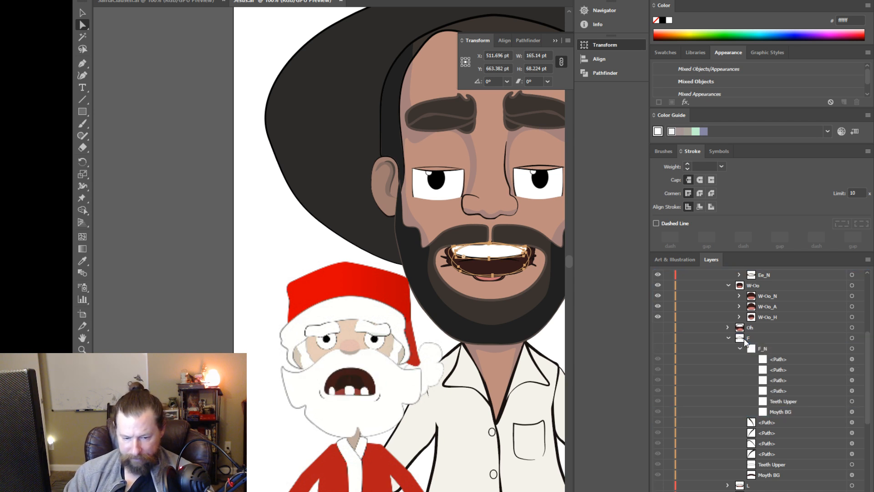
Step: Delete the four loose paths, Teeth Upper and Moyth BG beneath F_N in the F group
left_click(760, 423)
left_click(766, 475, "shift")
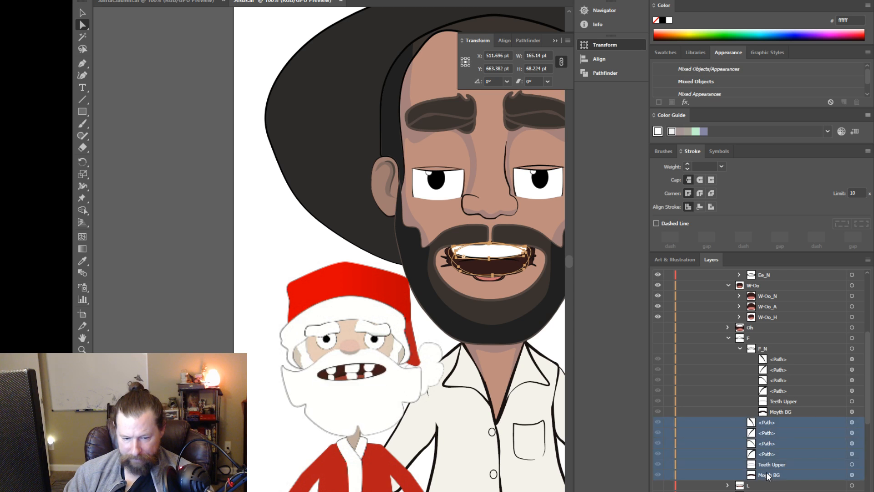
left_click(868, 260)
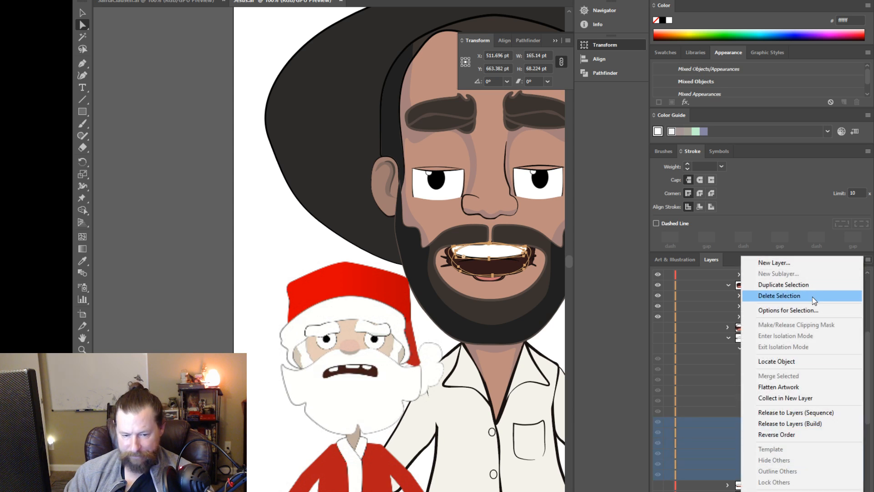
left_click(811, 296)
left_click(738, 348)
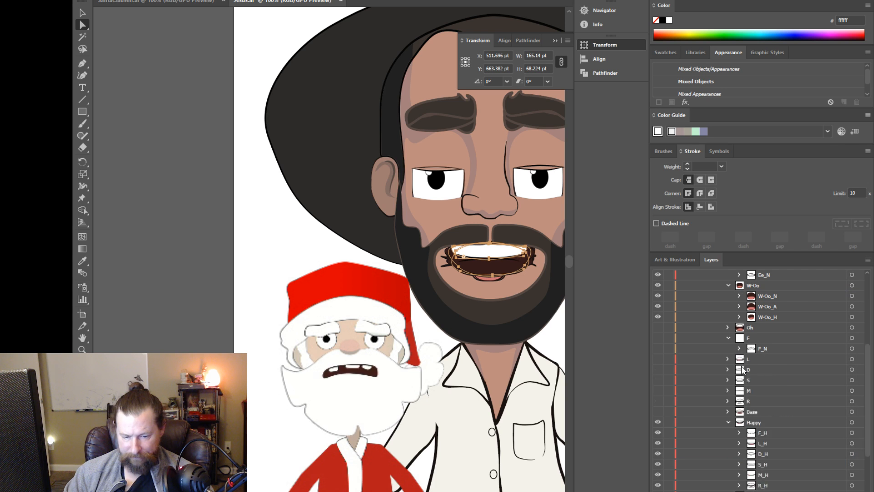
Step: Move the F_H and F_A groups from the Happy and Angry layers into the F group
left_click(760, 434)
left_click_drag(760, 435, 774, 344)
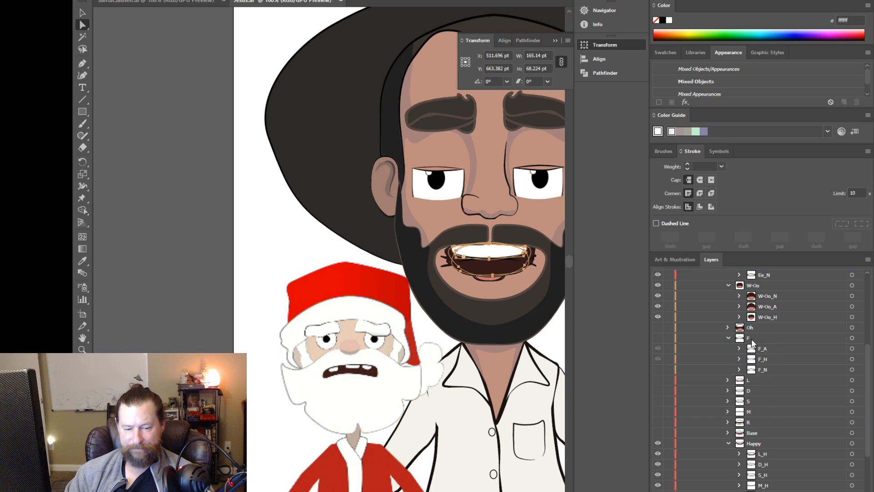
Step: Duplicate the L group as L_N and nest that copy inside the original L group
left_click(727, 379)
left_click(742, 379)
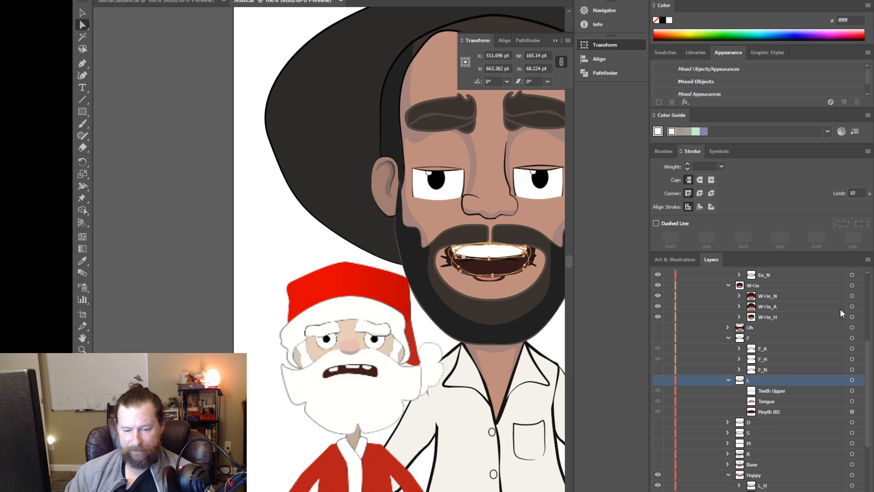
left_click(868, 260)
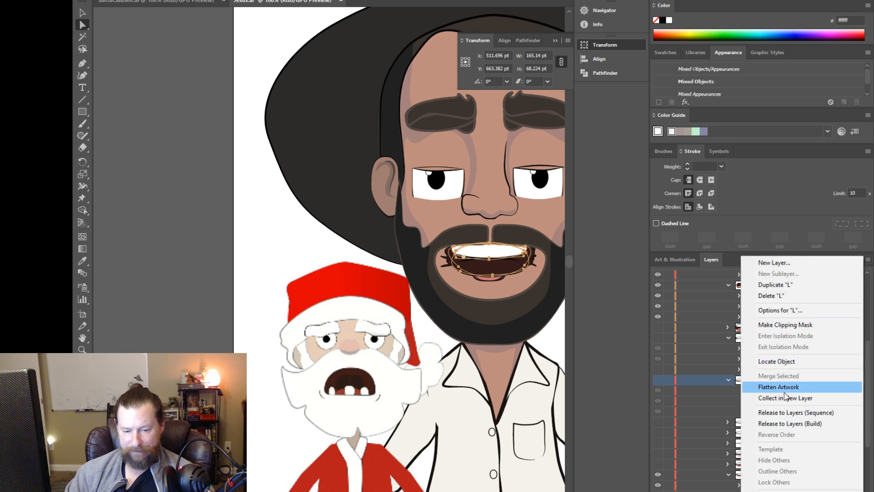
left_click(784, 285)
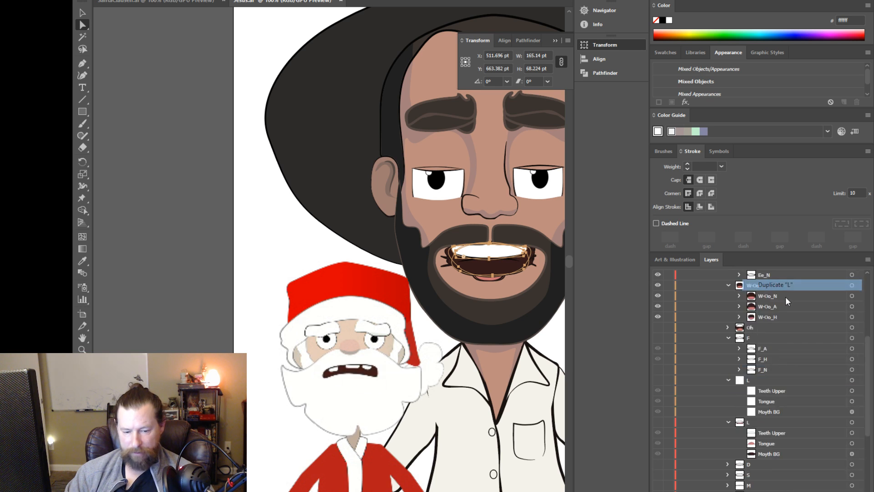
left_click(741, 423)
double_click(756, 422)
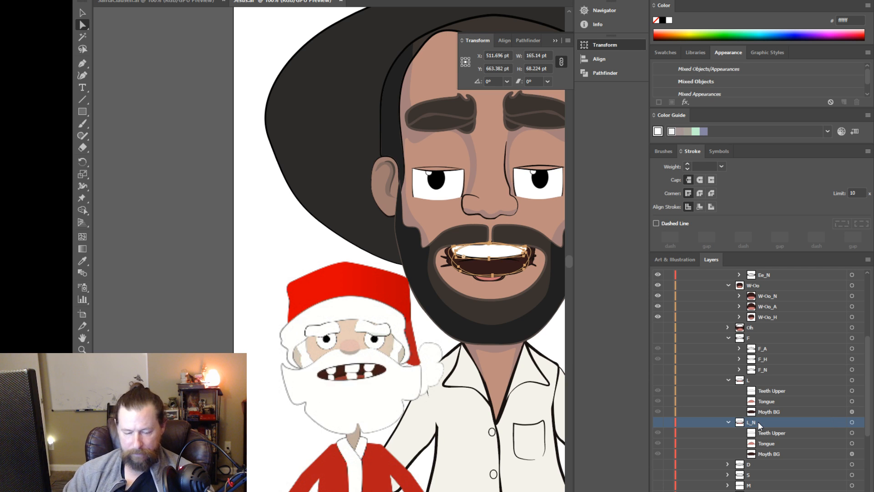
left_click_drag(742, 421, 750, 380)
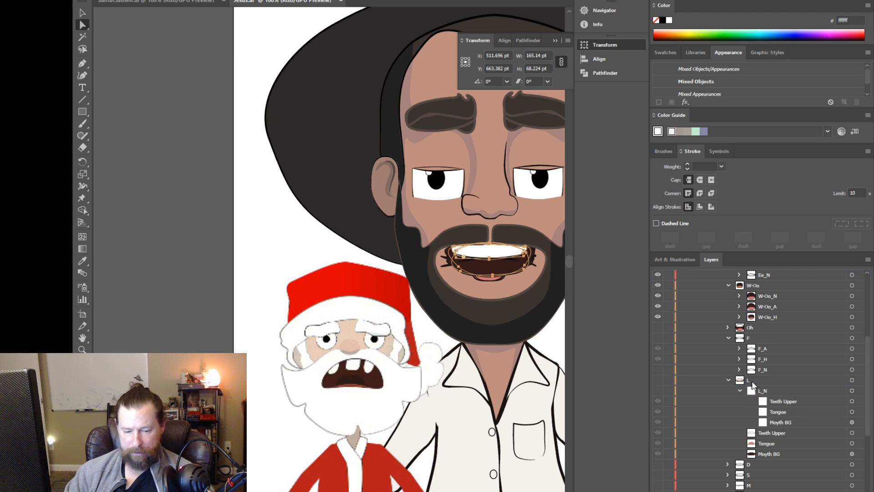
Step: Delete the loose Teeth Upper, Tongue and Moyth BG items beneath L_N in the L group
left_click(765, 432)
left_click(764, 452, "shift")
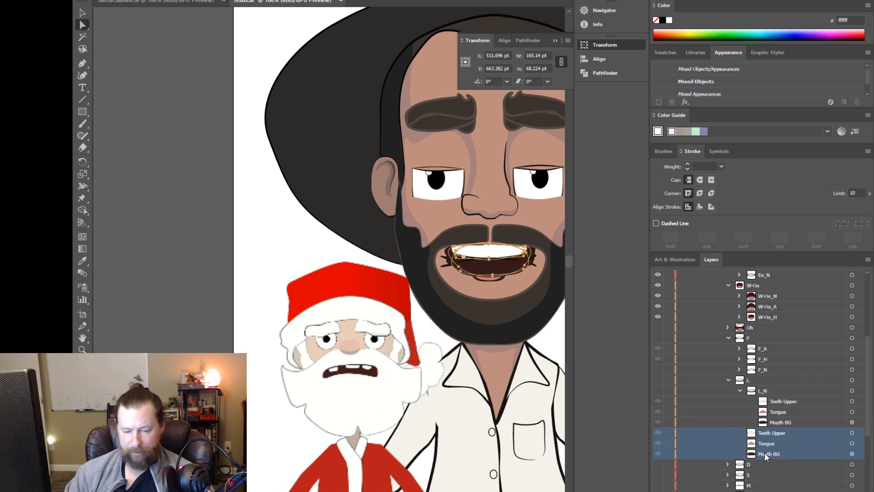
left_click(868, 259)
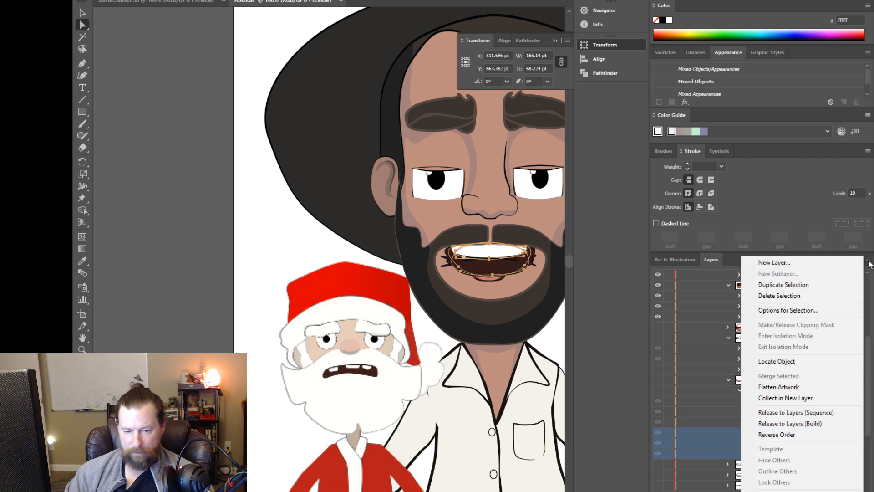
left_click(835, 303)
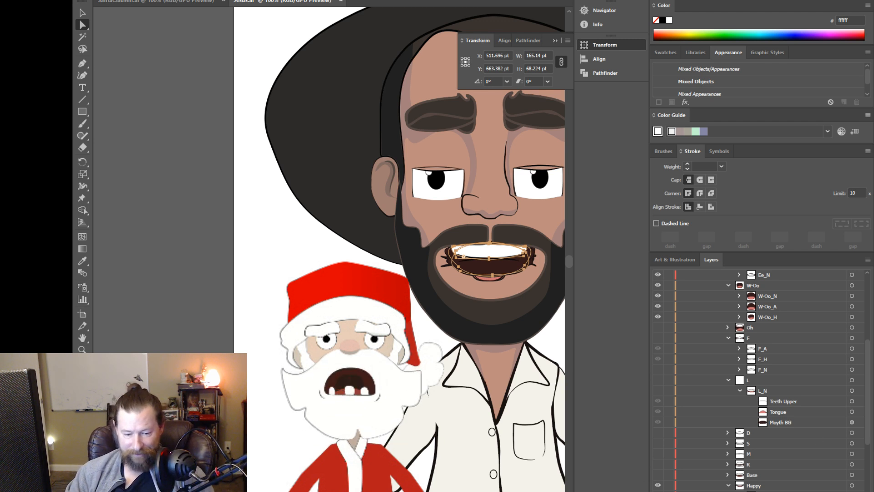
left_click(740, 390)
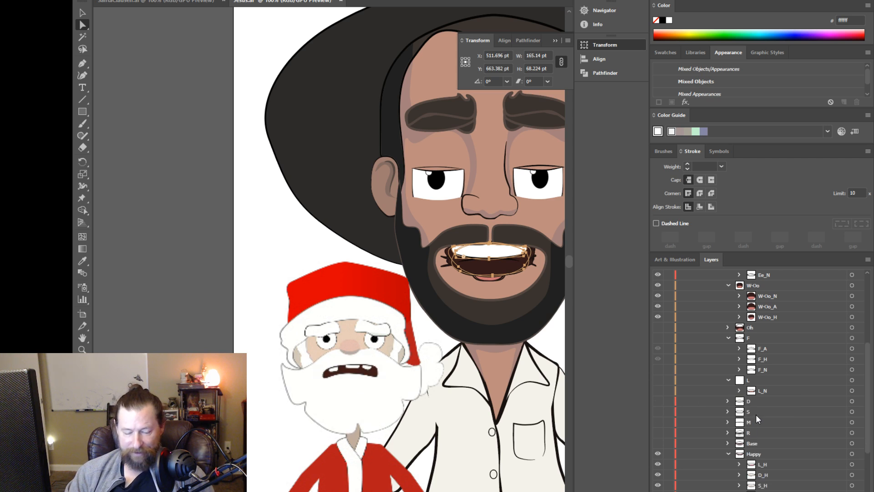
Step: Move the L_H and L_A groups from the Happy and Angry layers into the L group
scroll(740, 461, "down", 1)
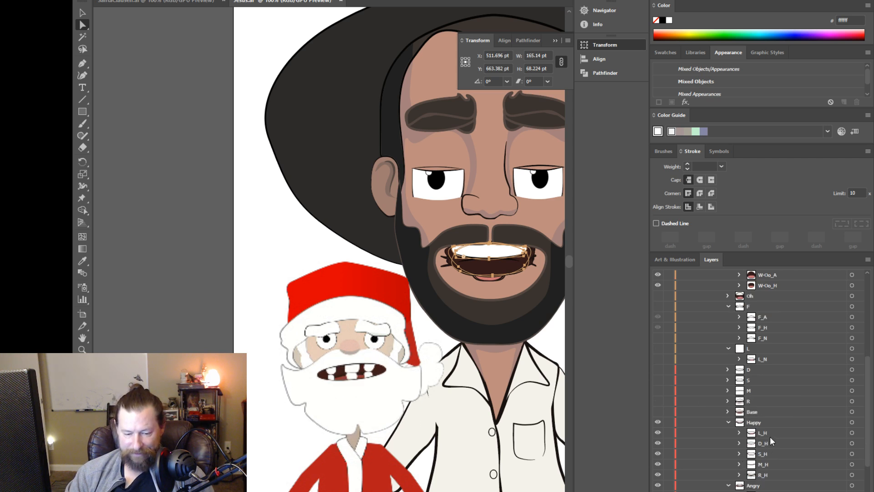
left_click_drag(769, 434, 767, 349)
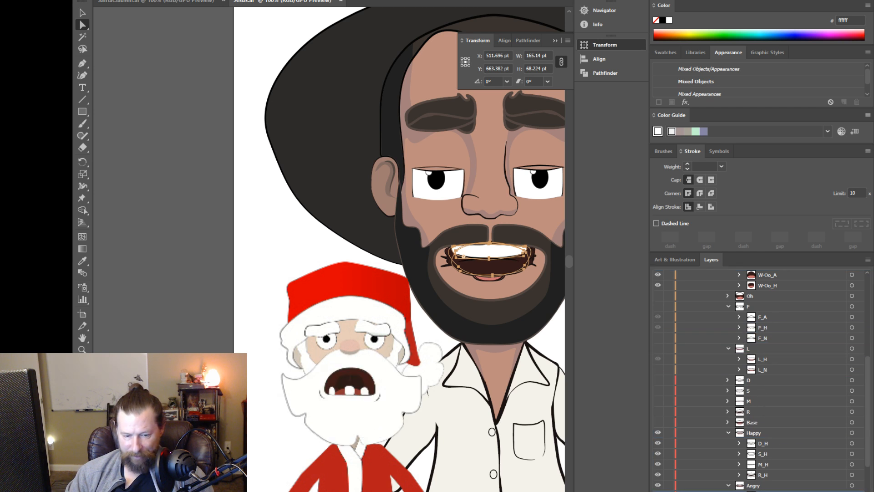
left_click_drag(756, 487, 753, 351)
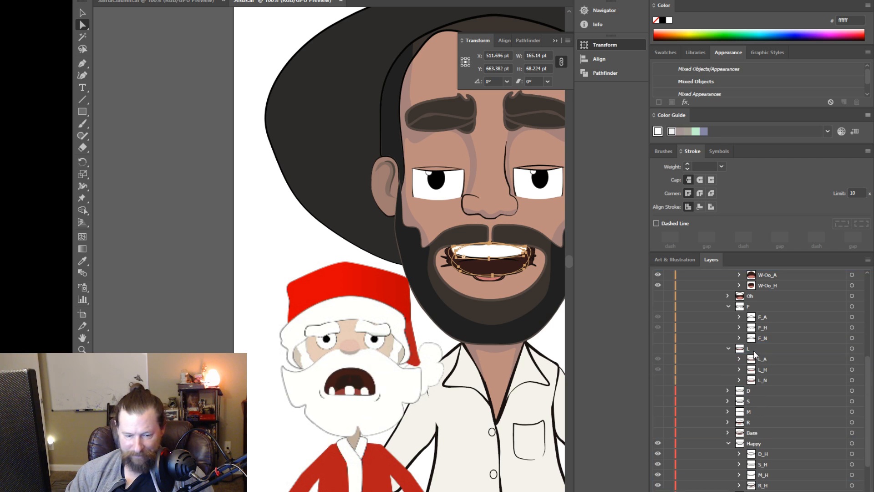
Step: Duplicate the D group as D_N and nest that copy inside the original D group
left_click(756, 390)
left_click(728, 390)
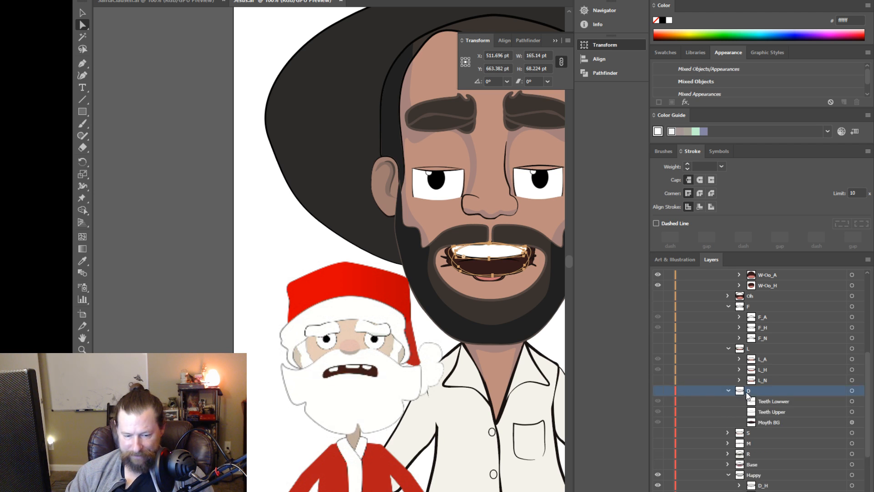
left_click(867, 259)
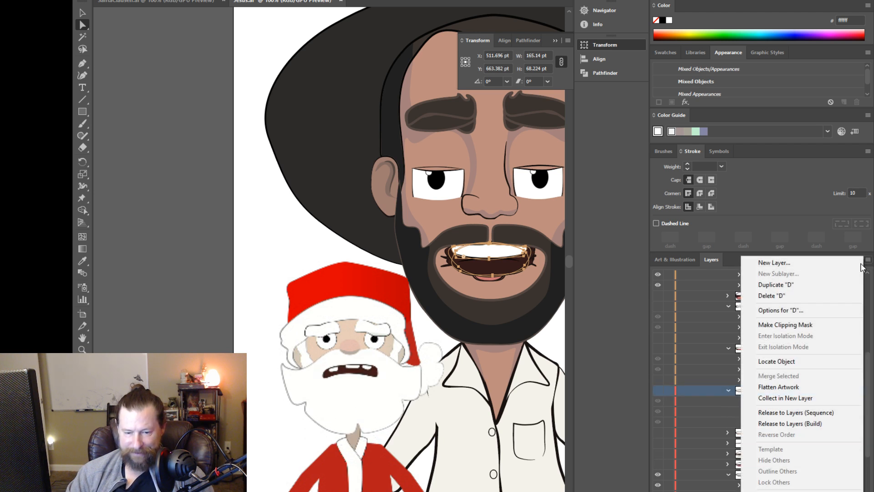
left_click(824, 284)
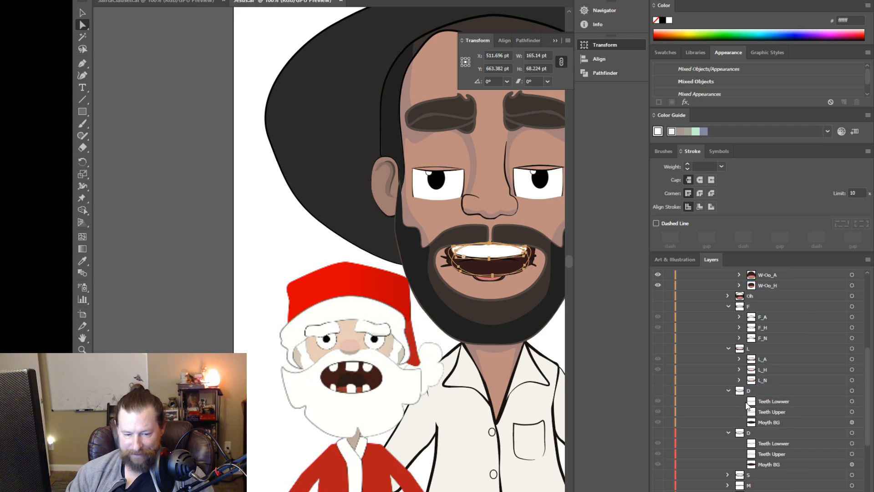
left_click(749, 433)
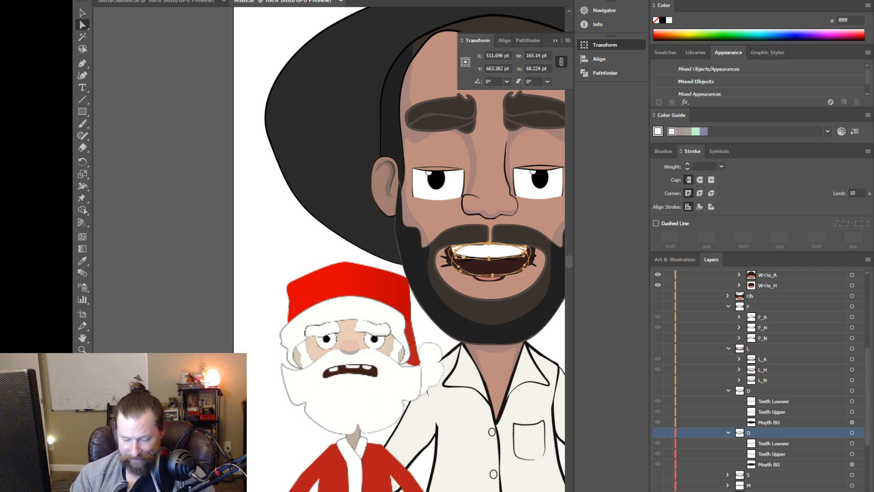
type("_N")
key("Return")
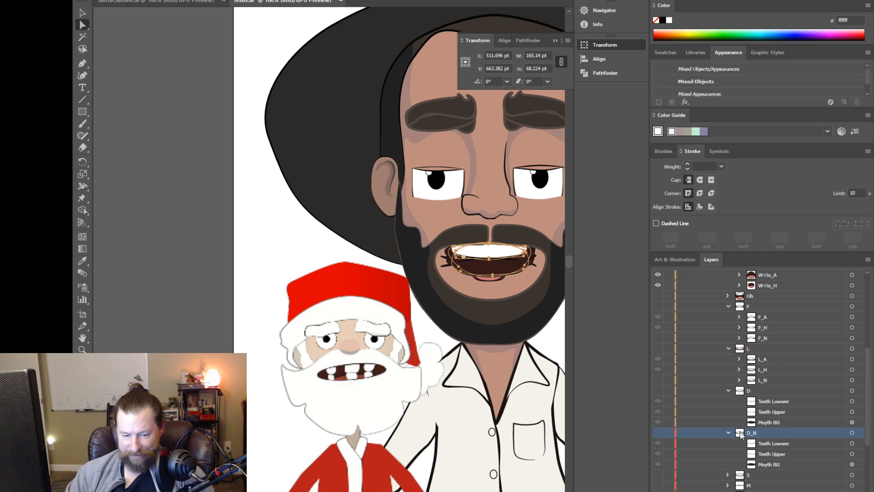
left_click_drag(740, 435, 750, 392)
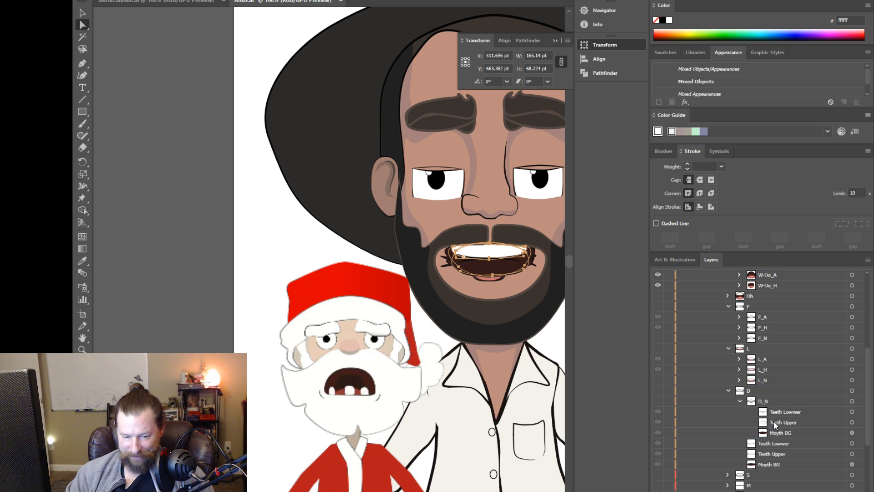
Step: Delete the loose Teeth Lowwer, Teeth Upper and Moyth BG items beneath D_N in the D group
left_click(768, 443)
left_click(773, 464, "shift")
left_click(867, 259)
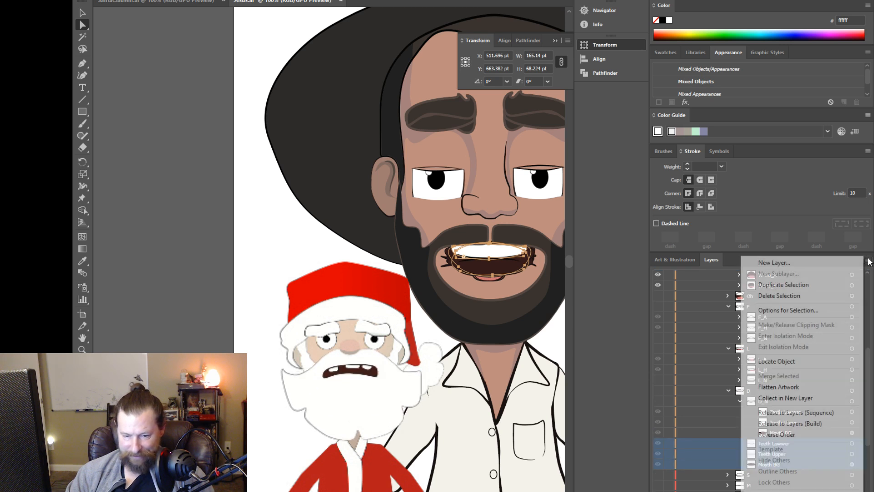
left_click(843, 294)
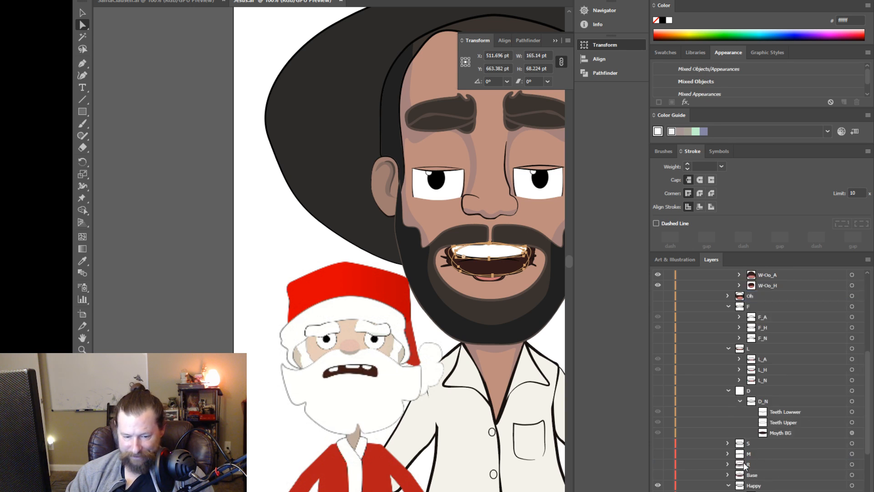
Step: Move the D_H and D_A groups from the Happy and Angry layers into the D group above D_N
left_click_drag(869, 409, 766, 405)
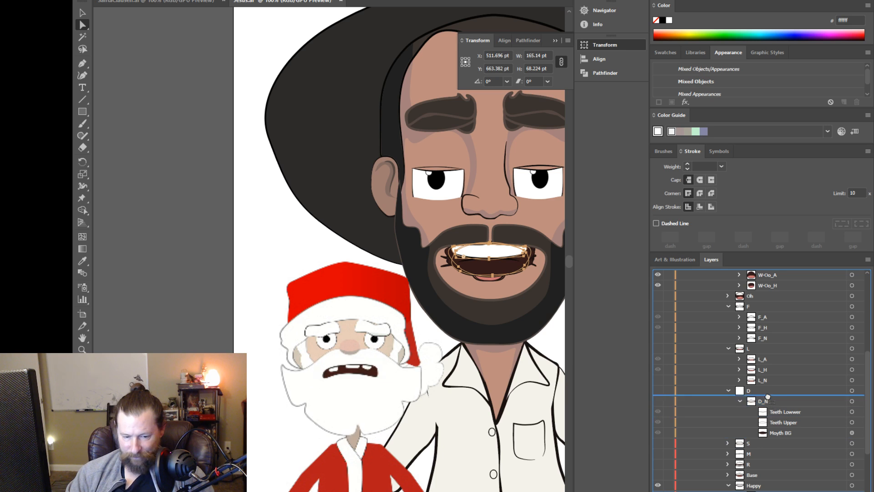
scroll(765, 445, "down", 4)
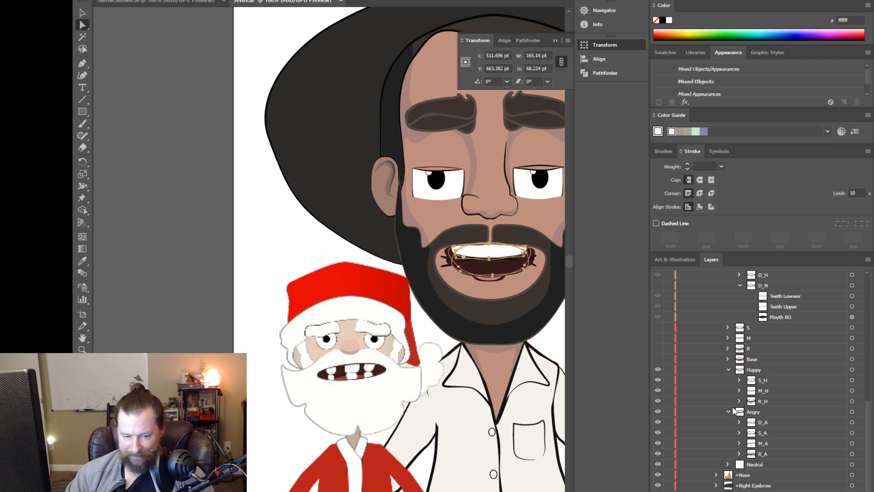
left_click_drag(761, 423, 771, 281)
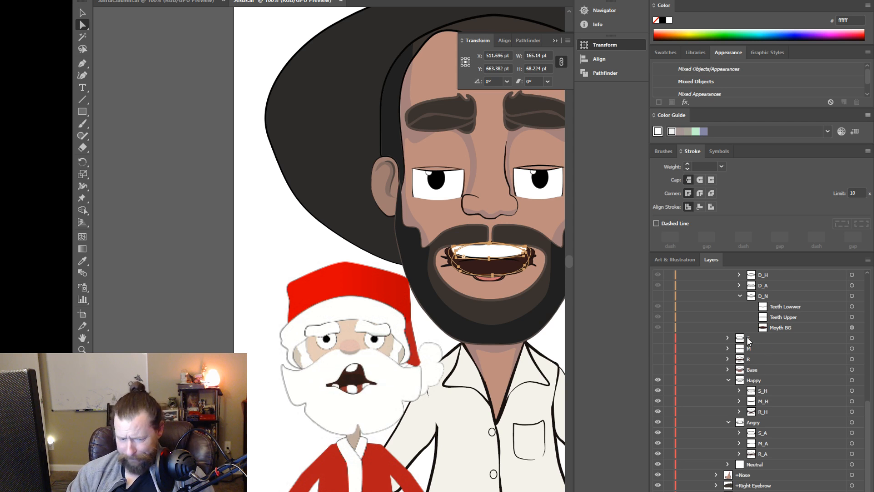
Step: Make the S group visible and nest a duplicate of it inside the S group
scroll(739, 352, "up", 1)
left_click(728, 369)
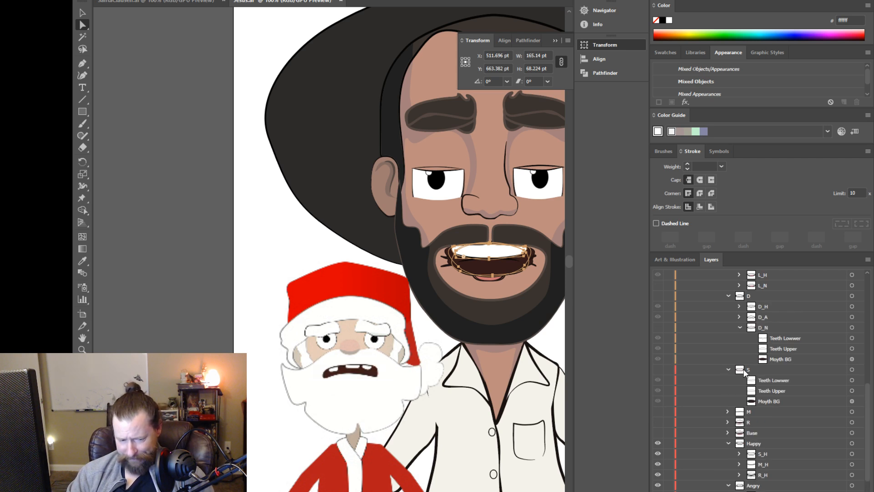
left_click(748, 371)
left_click(658, 370)
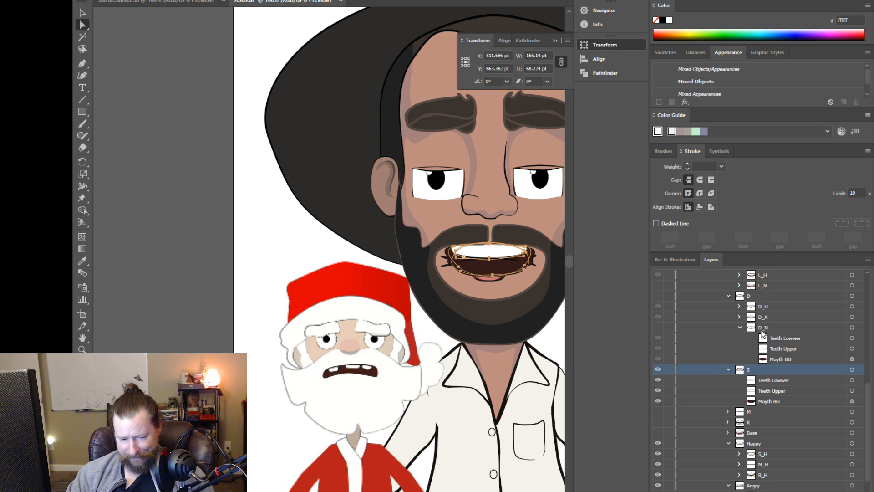
left_click(867, 259)
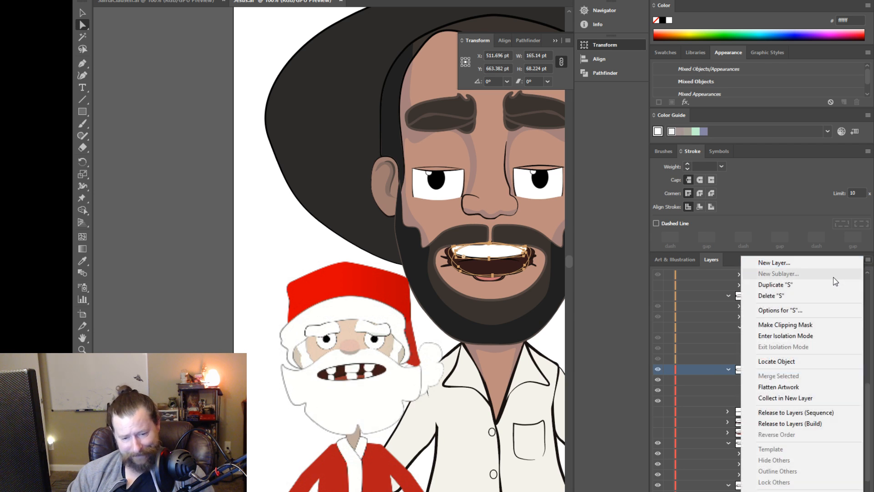
left_click(823, 286)
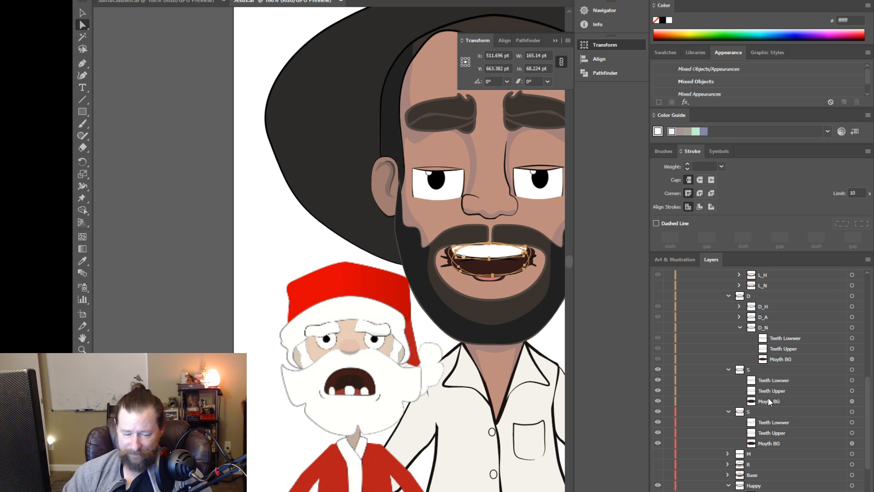
left_click(750, 412)
left_click_drag(750, 412, 757, 370)
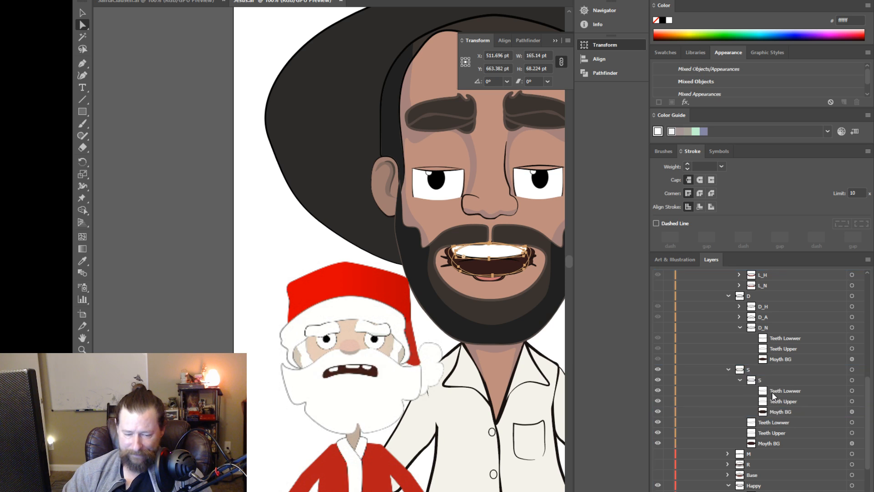
Step: Delete the loose Teeth Lowwer, Teeth Upper and Moyth BG items beneath the nested copy in the S group
left_click(770, 425)
left_click(768, 444, "shift")
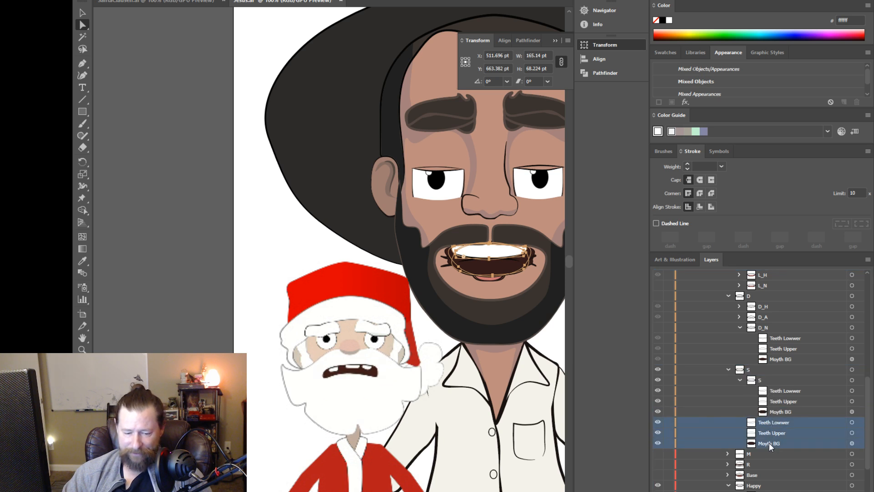
left_click(867, 259)
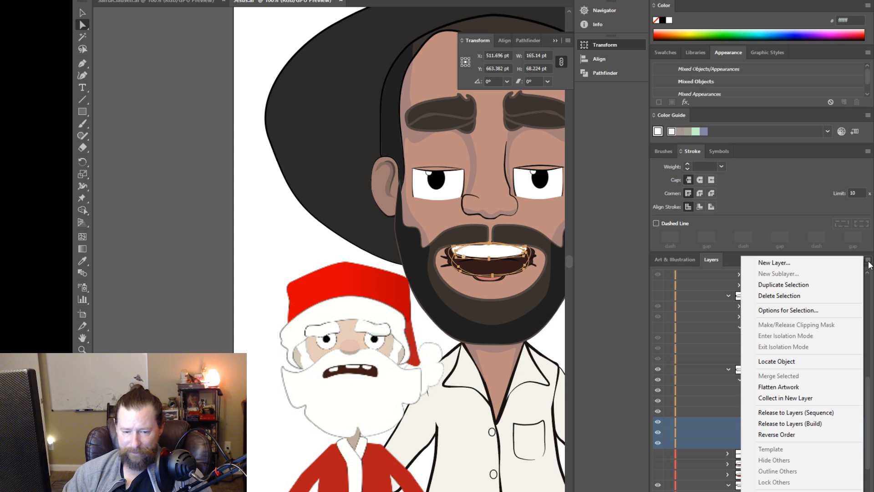
left_click(820, 296)
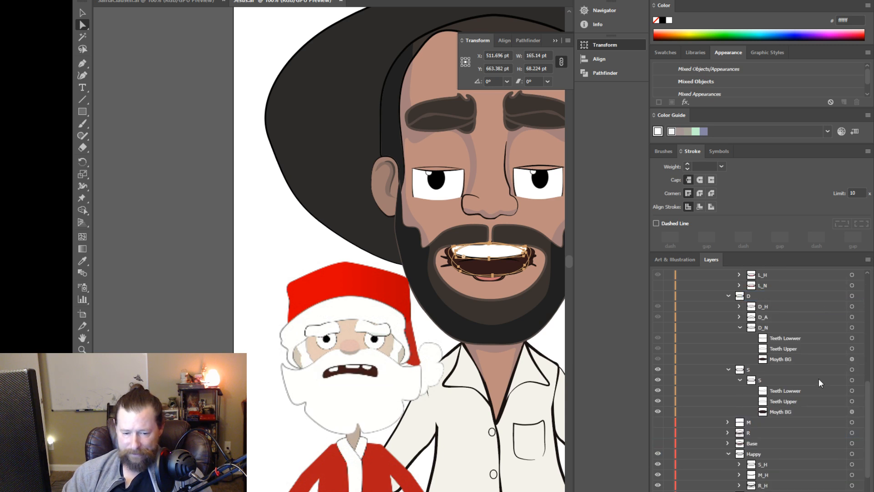
Step: Collapse the D group and rename the copy nested inside the S group as S_N
left_click(740, 379)
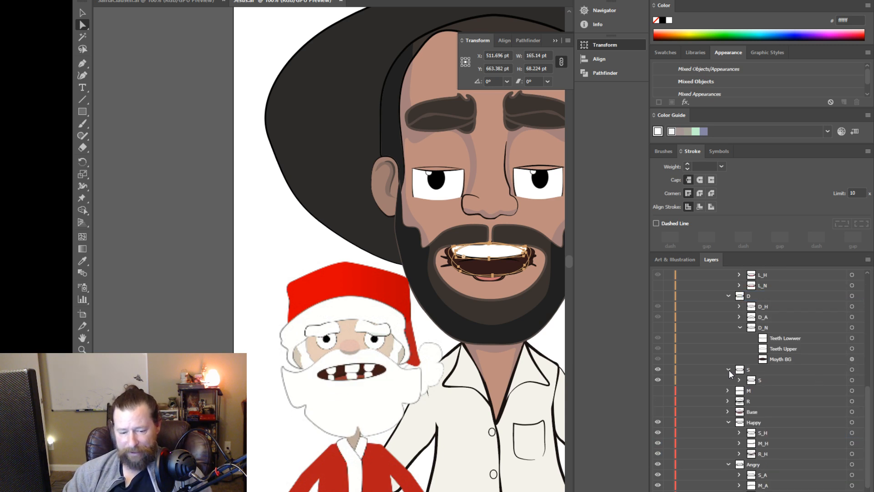
left_click(728, 370)
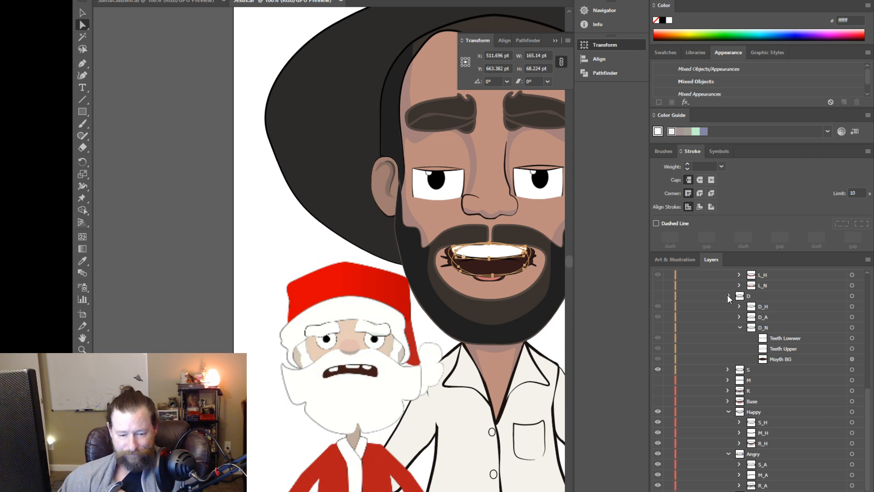
left_click(729, 296)
left_click(728, 306)
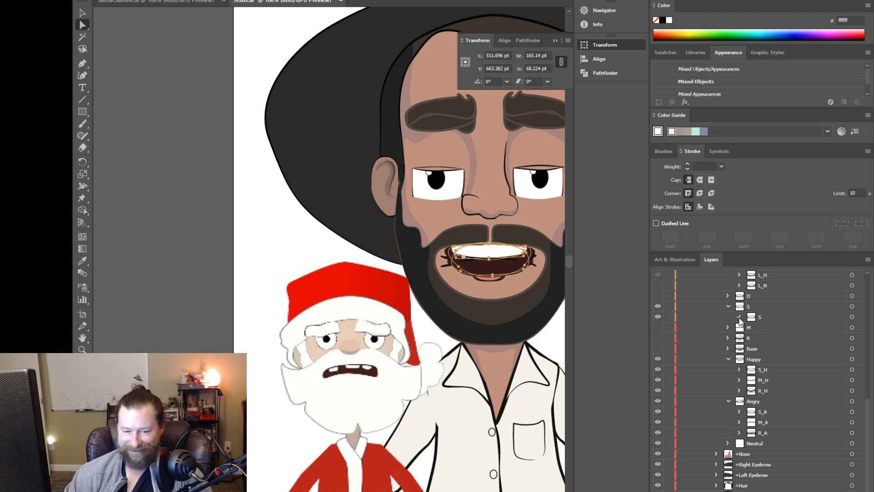
left_click(765, 317)
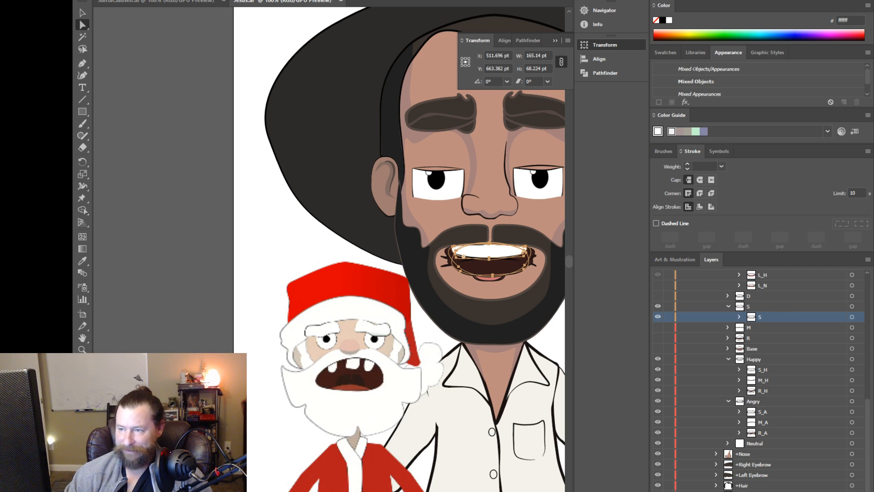
double_click(759, 317)
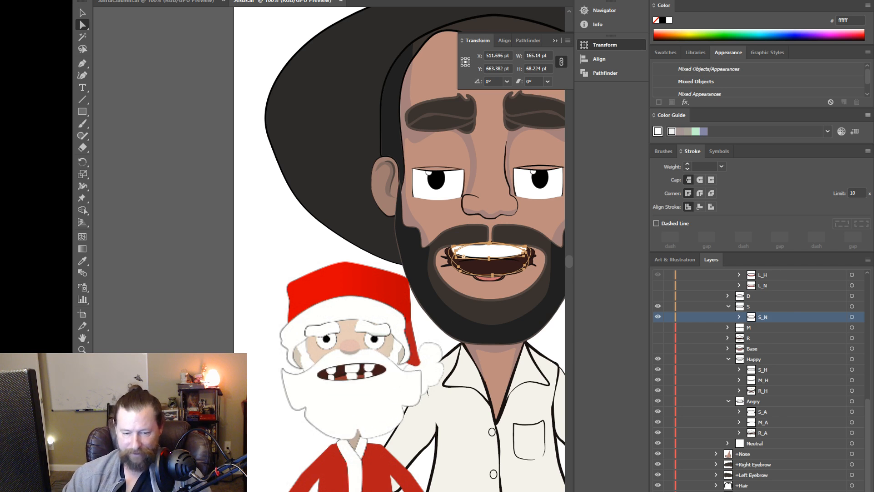
type("S_N")
key("Return")
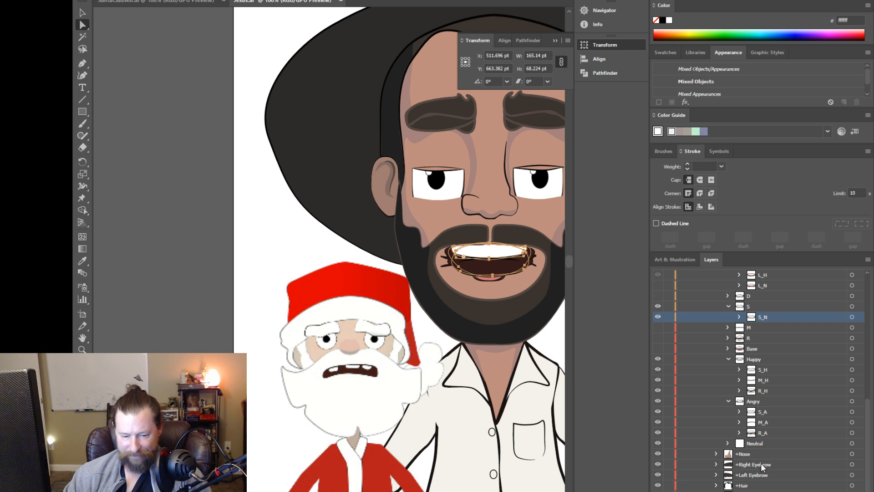
Step: Move the S_A and S_H groups from the Angry and Happy layers into the S group above S_N
left_click(761, 411)
left_click_drag(761, 411, 766, 314)
left_click(766, 381)
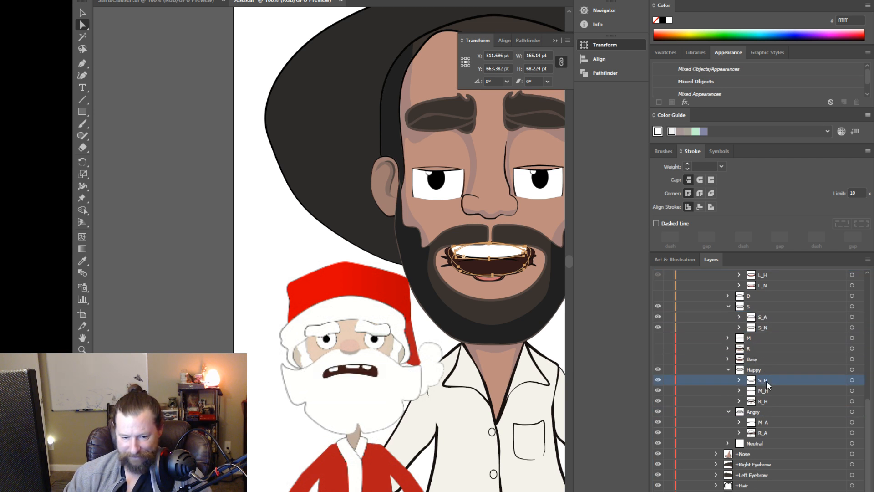
left_click_drag(766, 381, 779, 315)
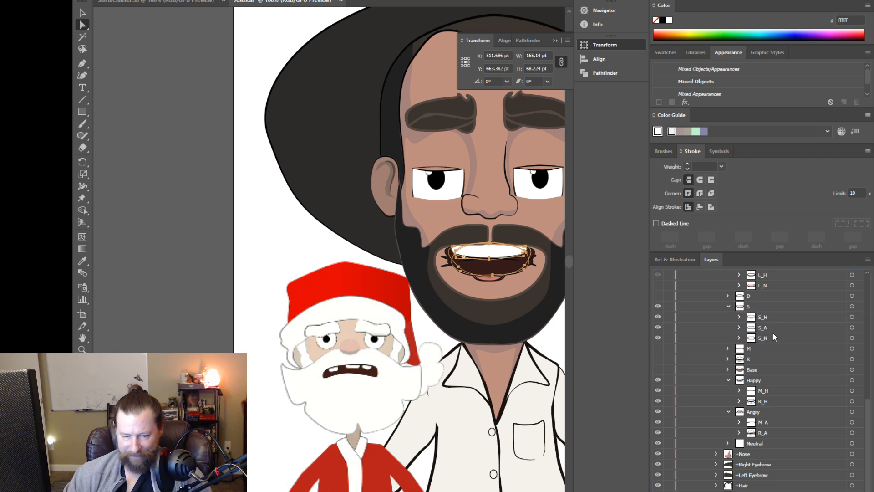
left_click(729, 307)
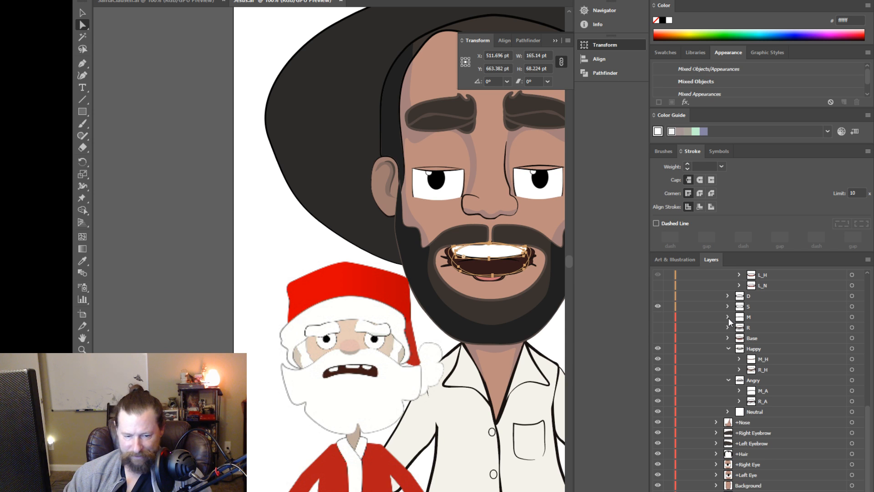
Step: Move the M_H and M_A groups from the Happy and Angry layers into the M group below Moyth BG
left_click(728, 317)
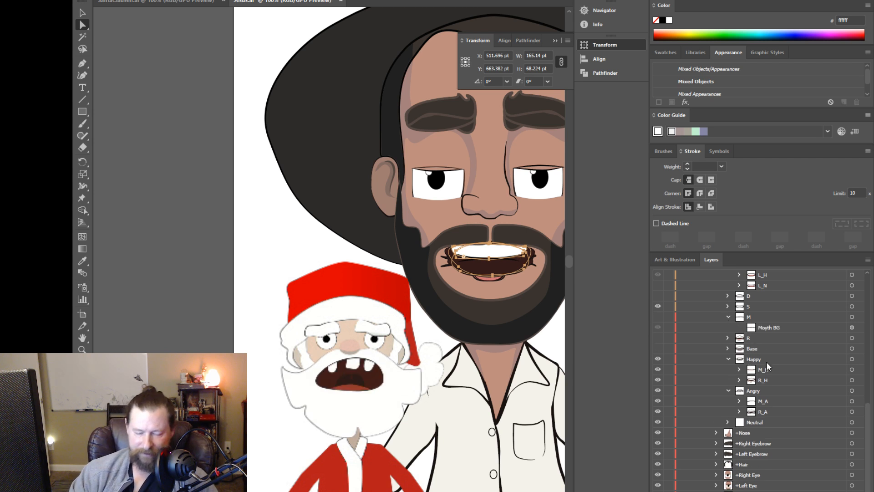
left_click_drag(764, 366, 771, 335)
left_click(761, 403)
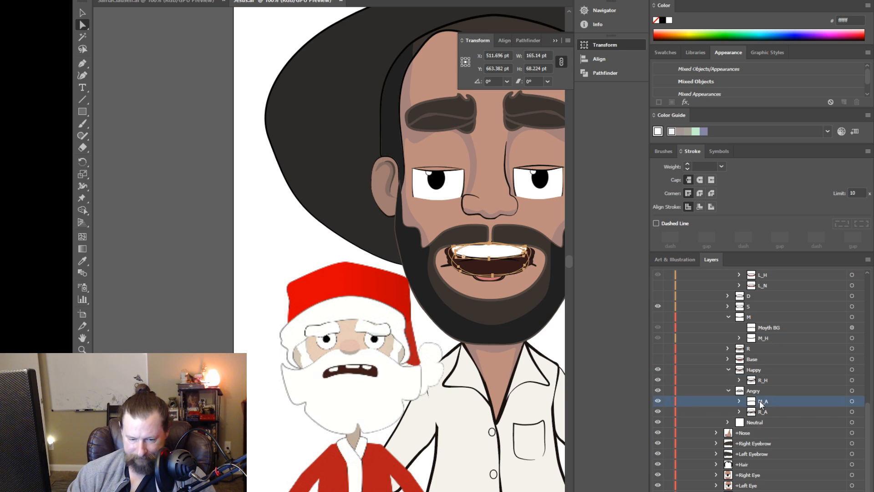
left_click_drag(761, 404, 770, 334)
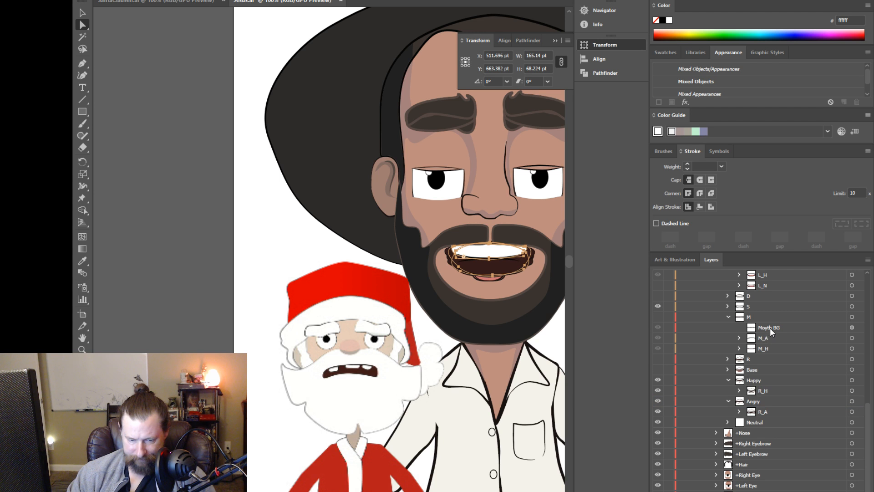
Step: Rename the M group's Moyth BG item as Moyth_N and move it below M_H
double_click(769, 327)
left_click_drag(775, 327, 796, 327)
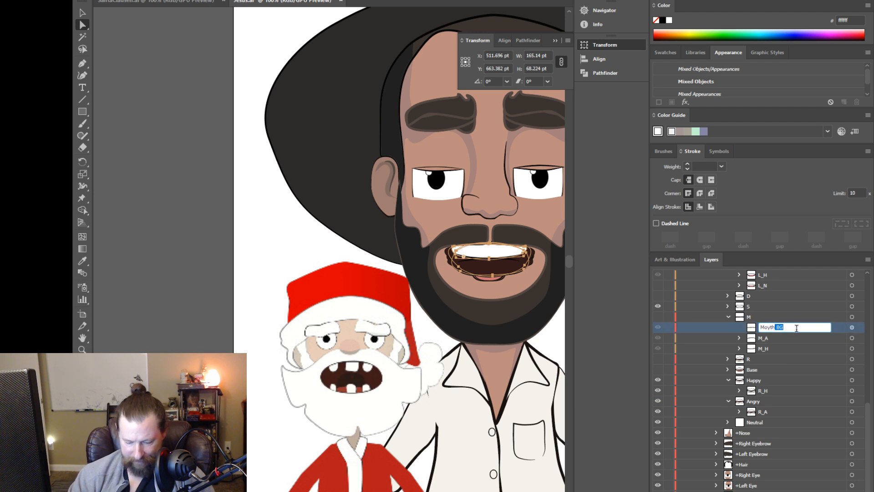
key("BackSpace")
type("_")
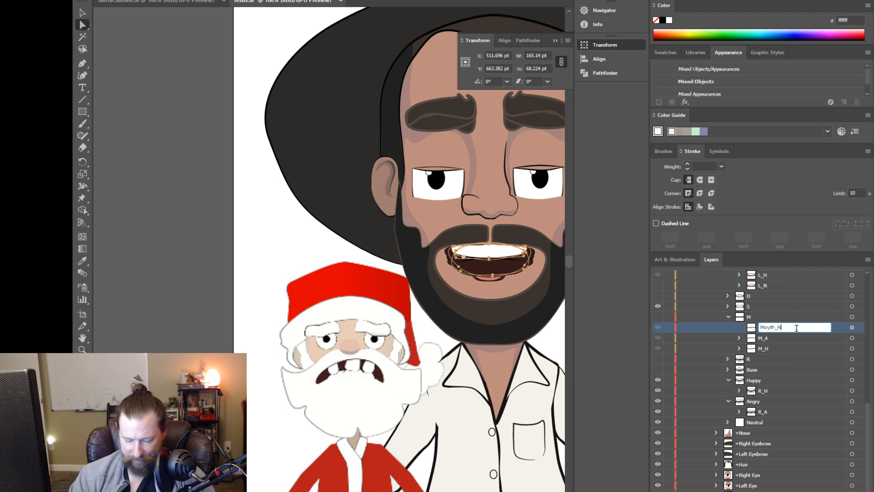
type("N")
key("Return")
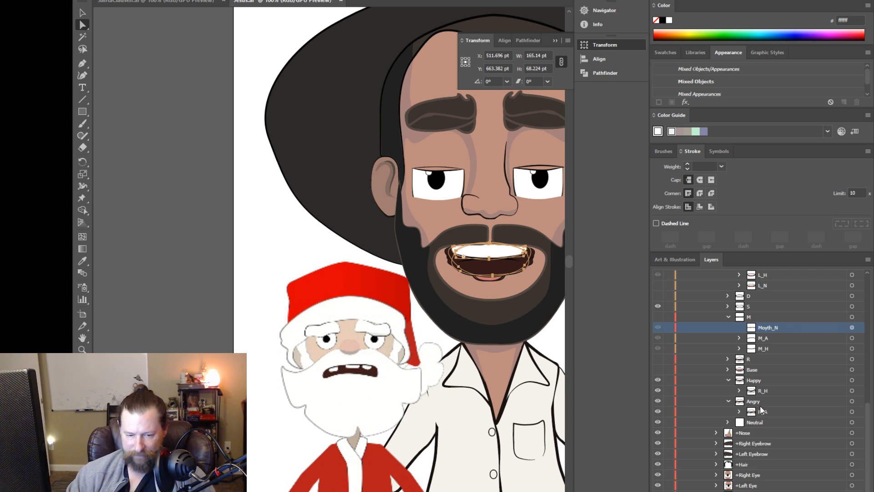
scroll(761, 402, "up", 3)
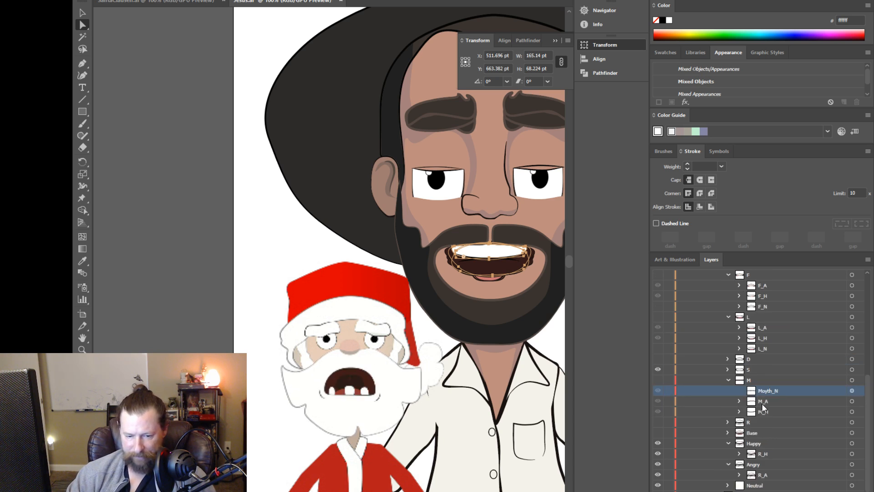
left_click_drag(764, 388, 766, 413)
Step: Try collecting the Moyth_N item in a new layer, and undo that change
left_click(867, 264)
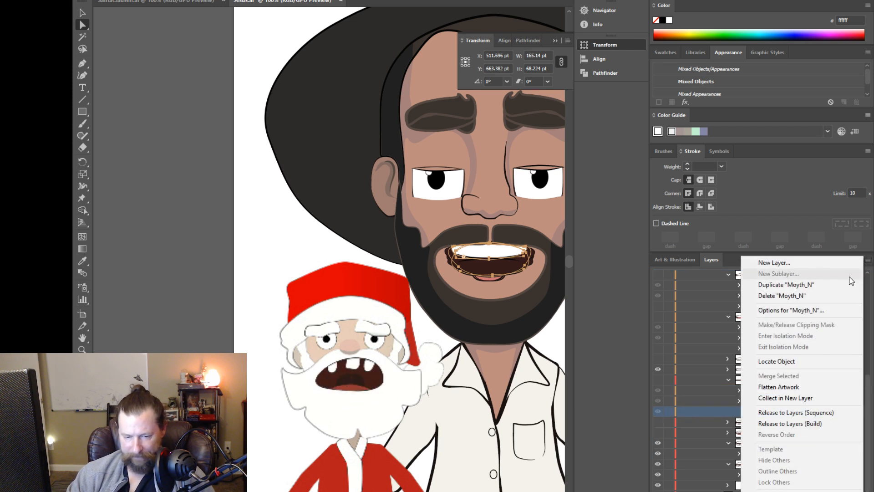
left_click(798, 397)
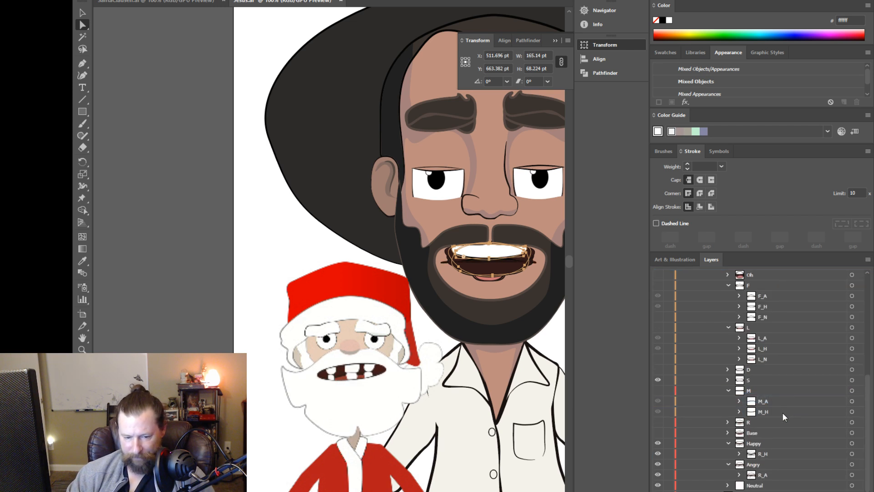
scroll(776, 401, "up", 10)
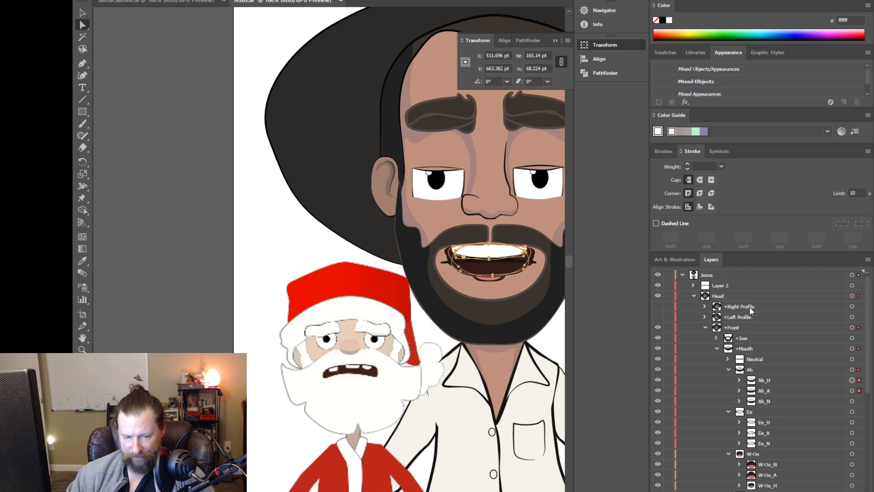
key("ctrl+z")
Step: Try duplicating the M_H group and placing Moyth_N inside M_A, and undo both changes
scroll(766, 424, "down", 10)
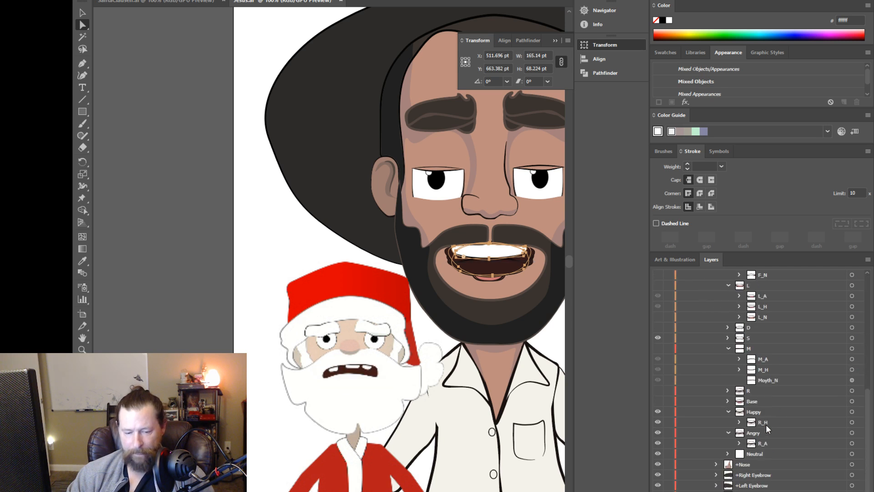
left_click(766, 369)
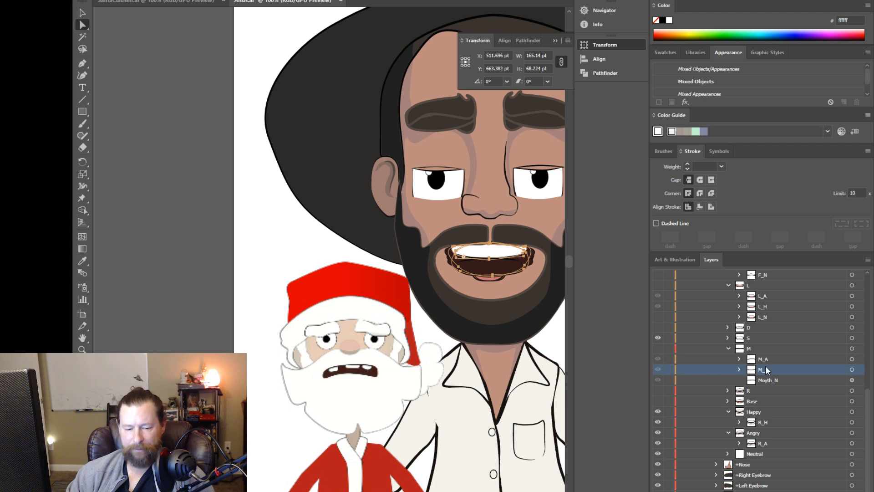
left_click(868, 259)
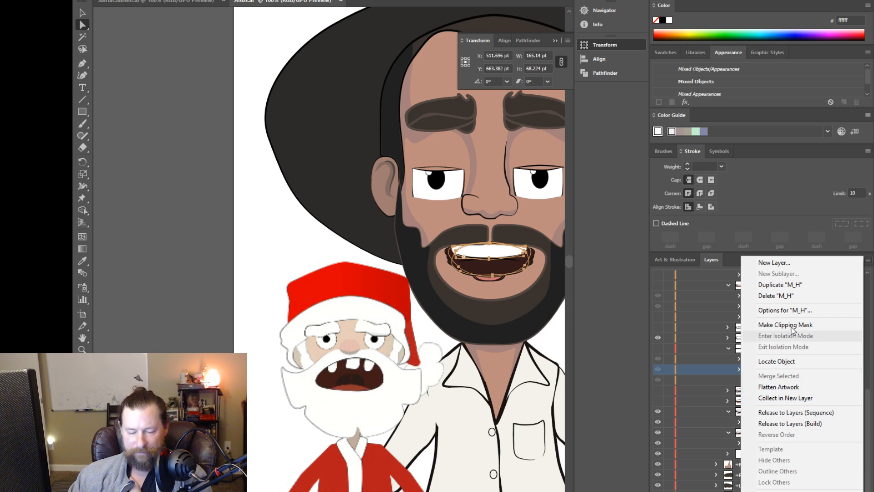
left_click(799, 286)
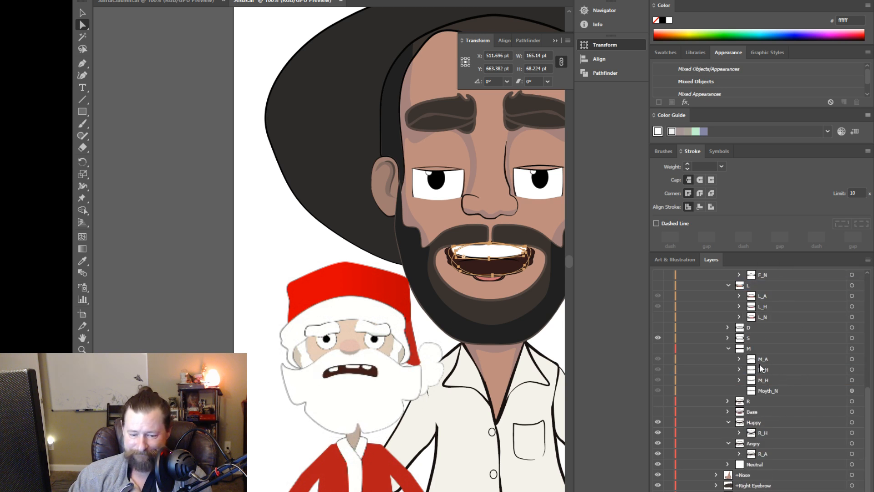
left_click(758, 390)
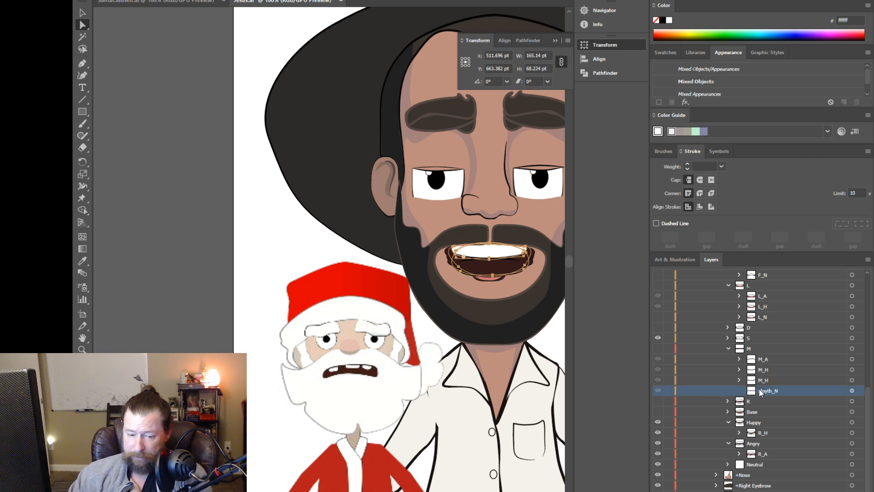
left_click_drag(758, 390, 760, 359)
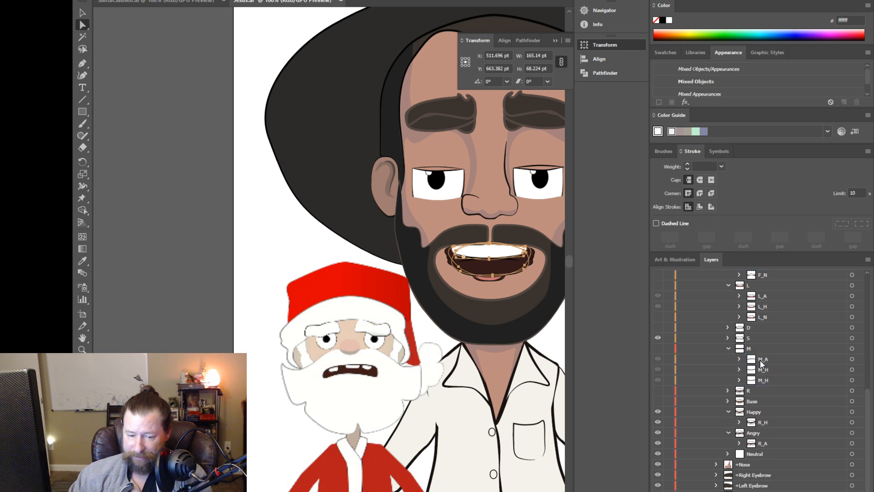
left_click(739, 358)
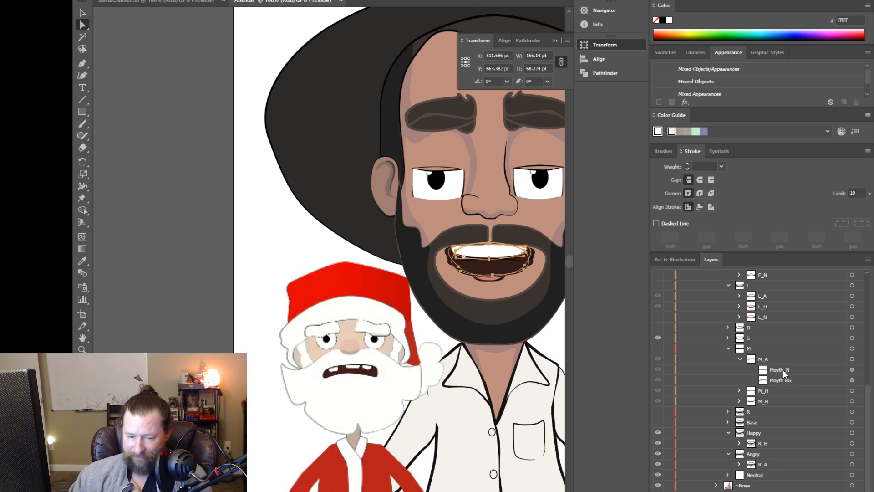
left_click(782, 369)
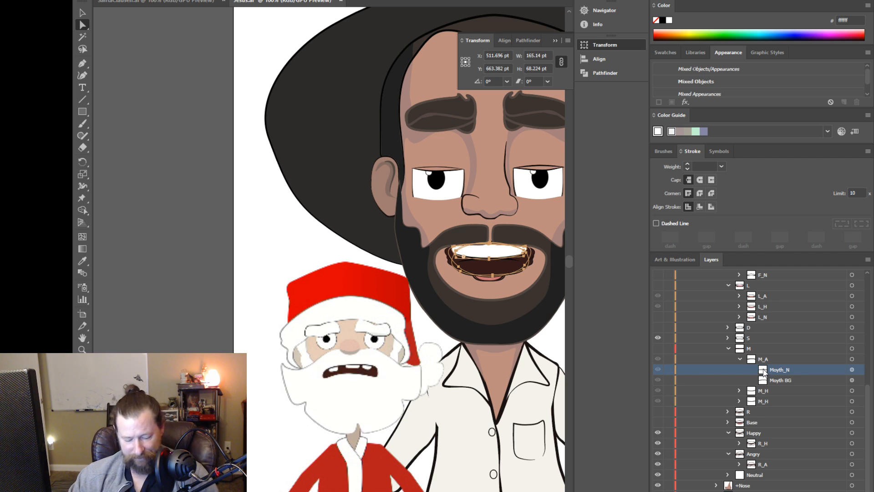
left_click_drag(775, 371, 780, 389)
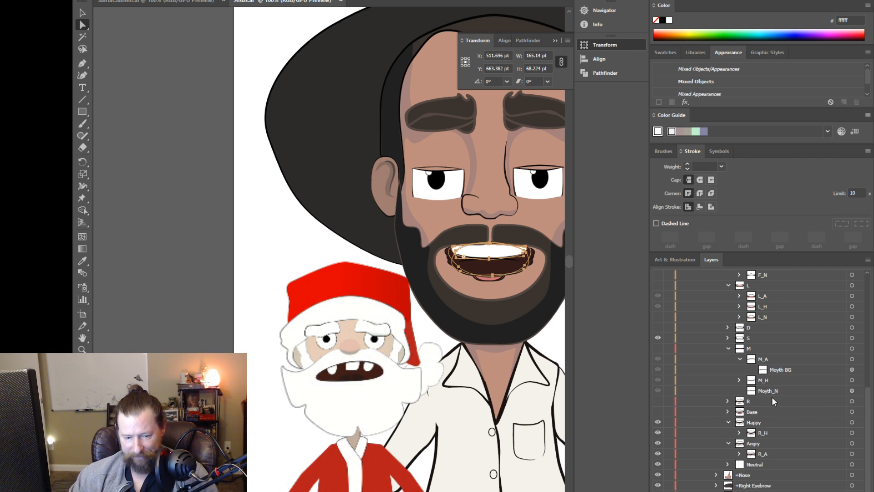
Step: Duplicate the M_A group inside the M mouth group
left_click(768, 389)
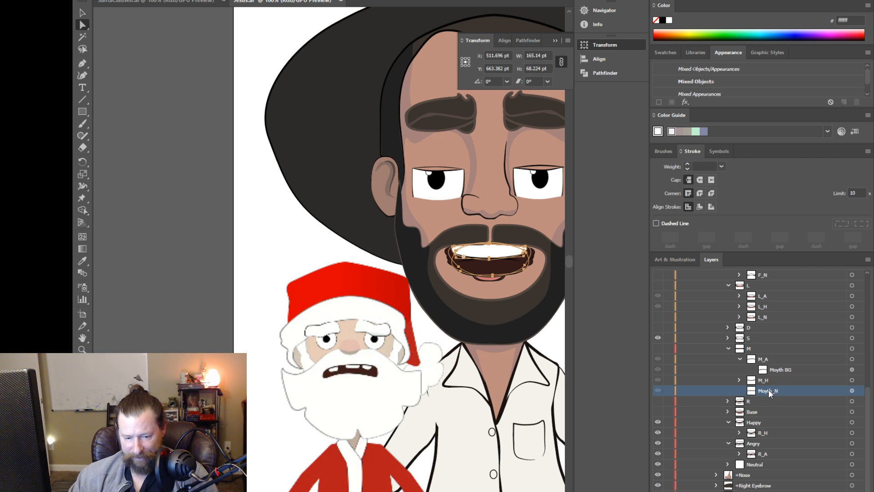
left_click(764, 360)
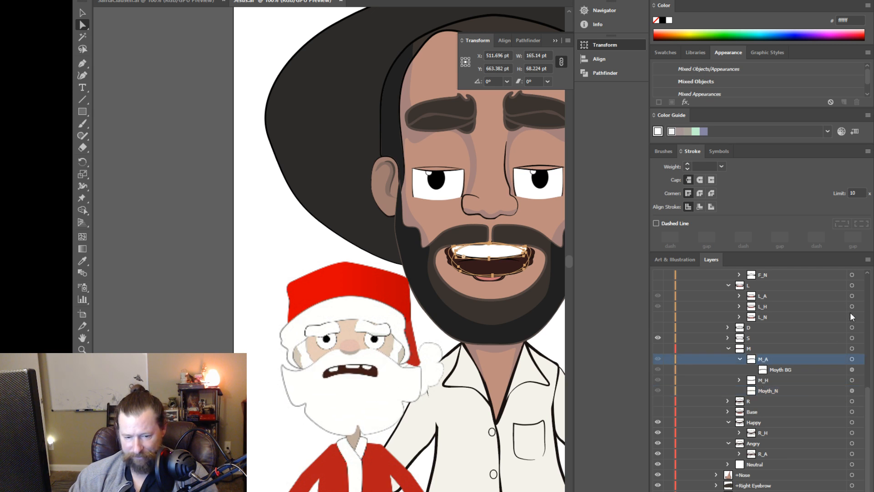
left_click(867, 260)
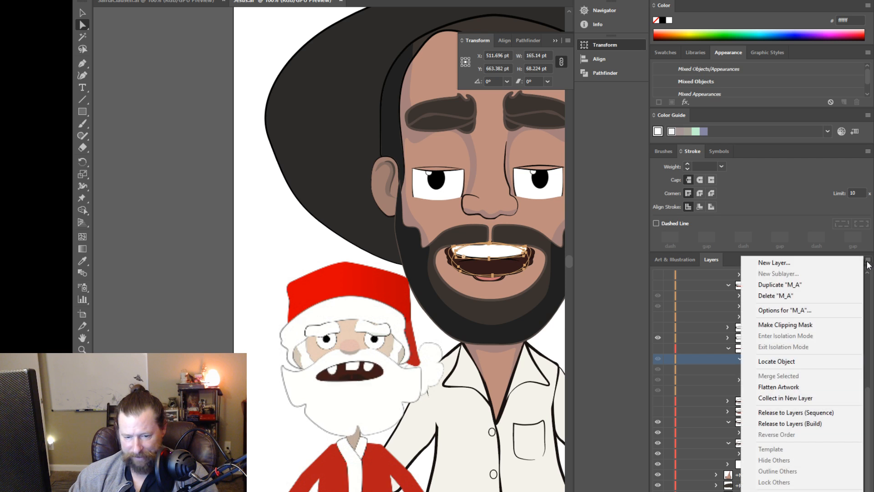
left_click(795, 285)
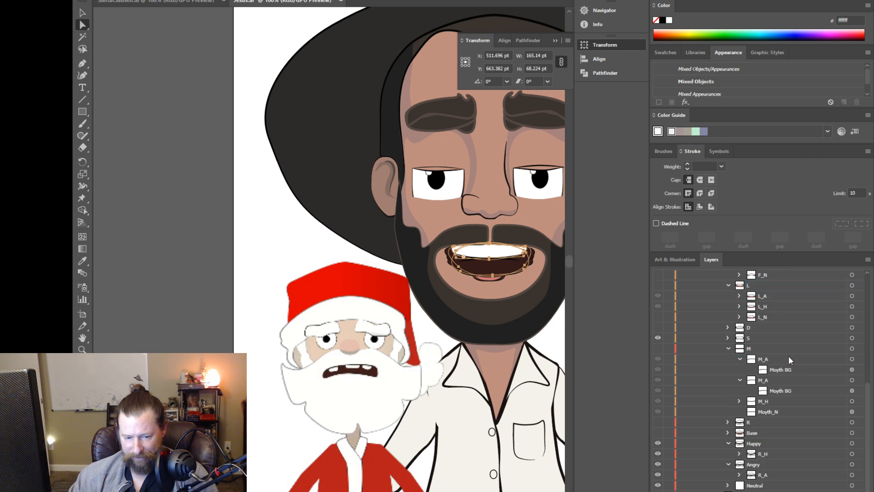
Step: Move Moyth_N into the upper M_A group and delete that group's Moyth BG item
left_click(767, 412)
left_click_drag(769, 416, 772, 371)
left_click(778, 381)
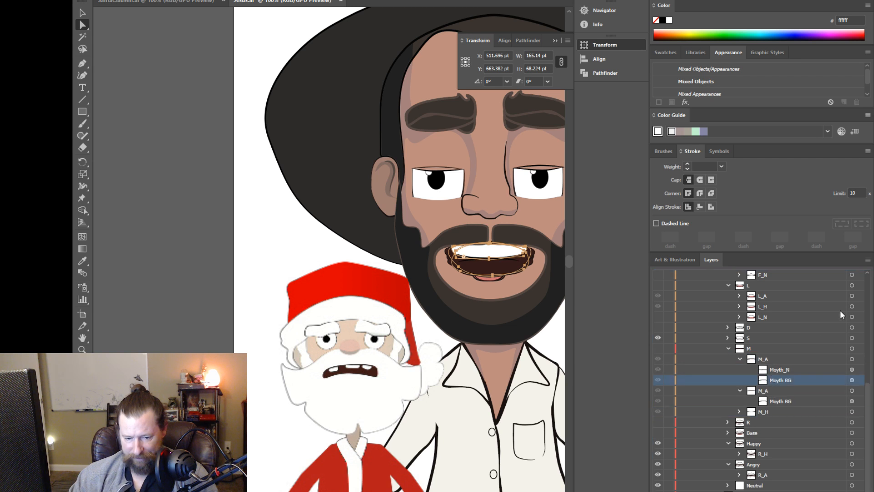
left_click(868, 259)
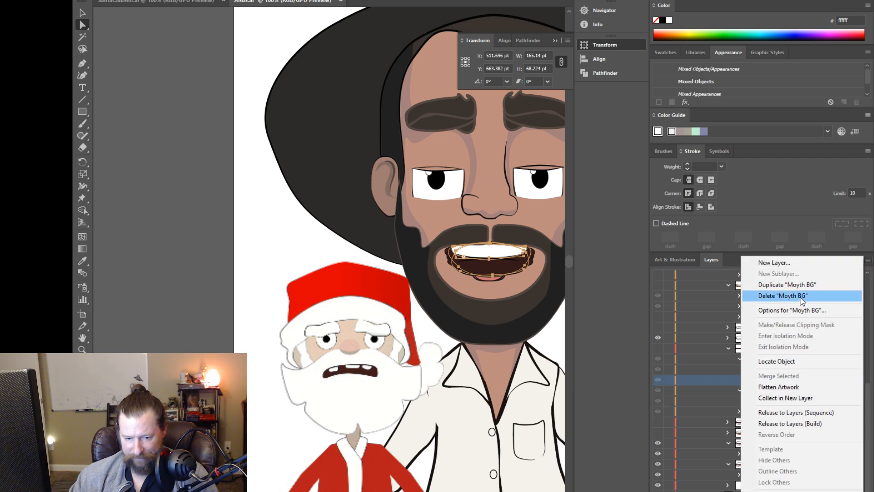
left_click(783, 295)
Step: Rename the upper M_A group, which holds Moyth_N, as M_N and collapse the M group
double_click(765, 360)
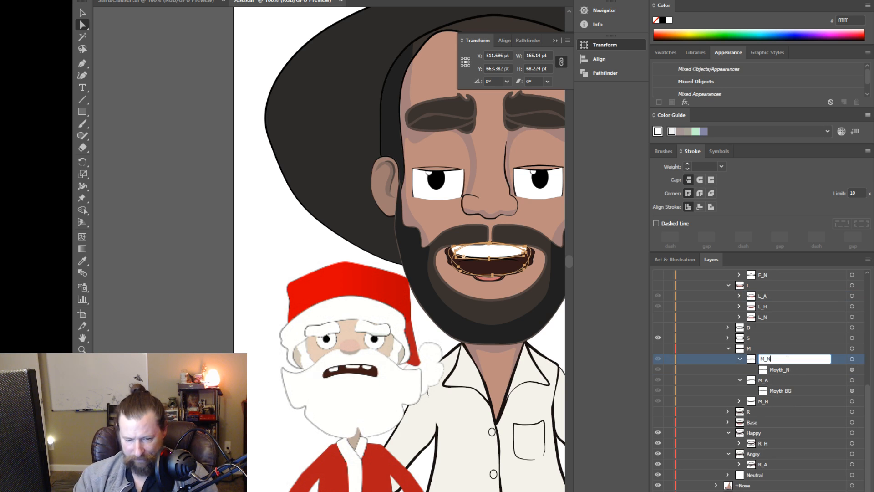
type("N")
key("Return")
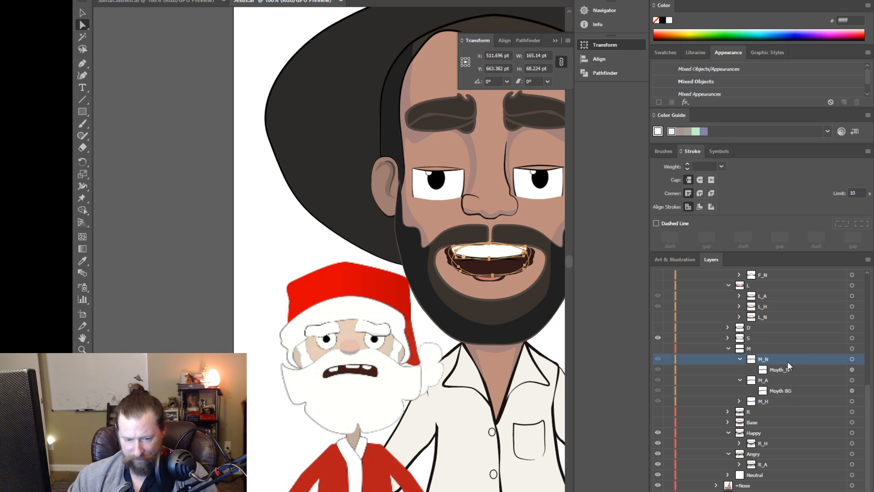
left_click(728, 349)
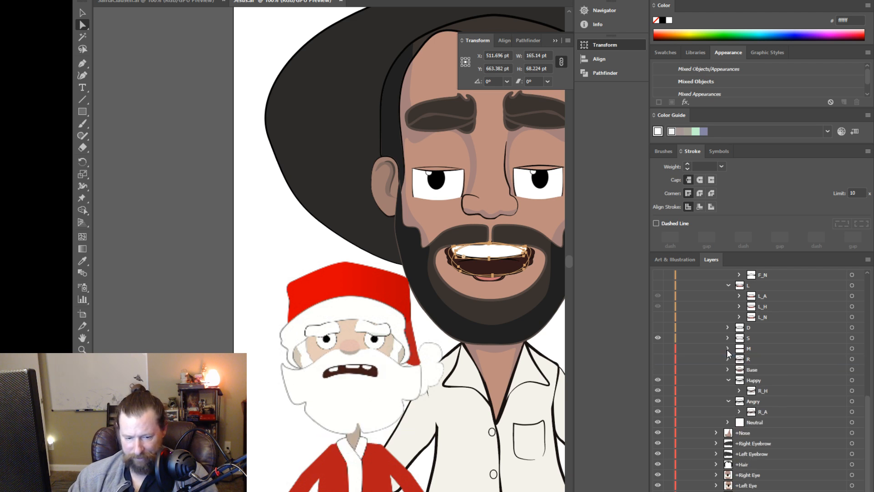
Step: Expand the R mouth group and duplicate it
left_click(728, 360)
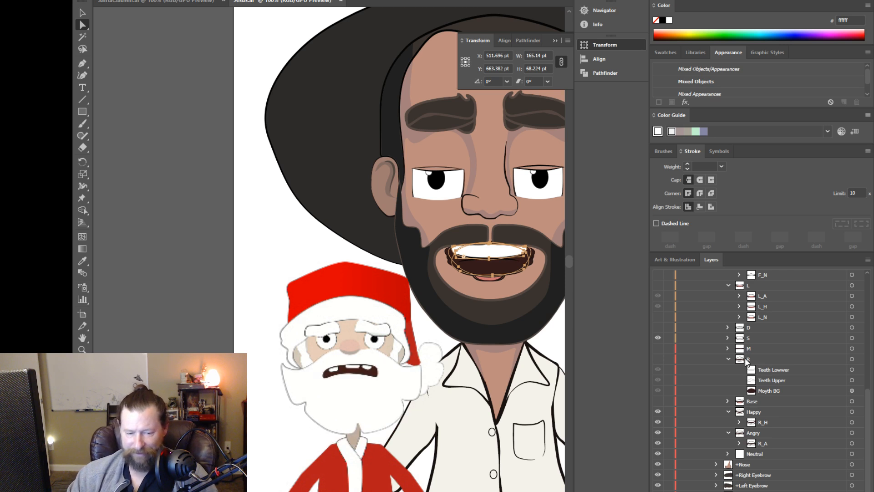
left_click(746, 360)
right_click(745, 360)
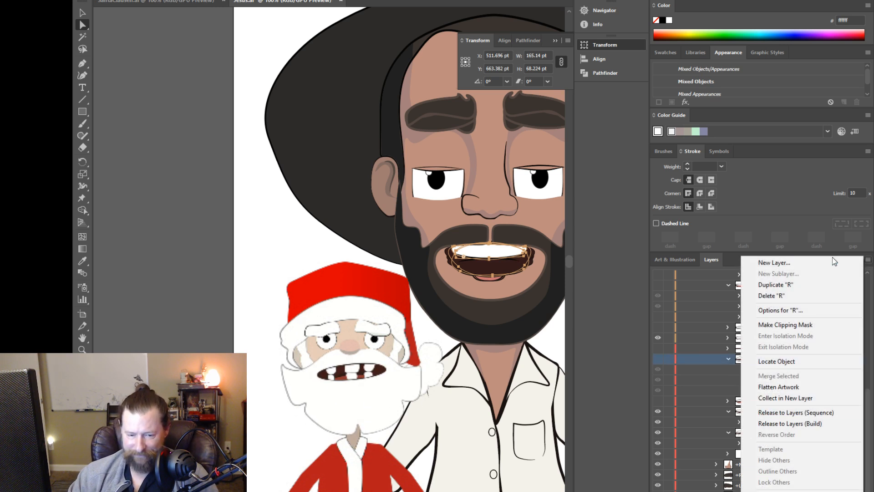
left_click(803, 286)
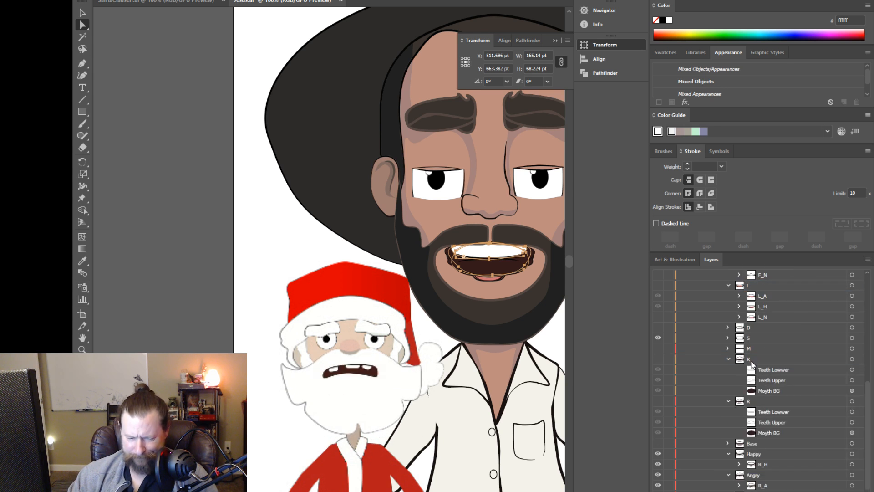
Step: Rename the lower R group as R_N and nest it inside the upper R group
left_click(751, 360)
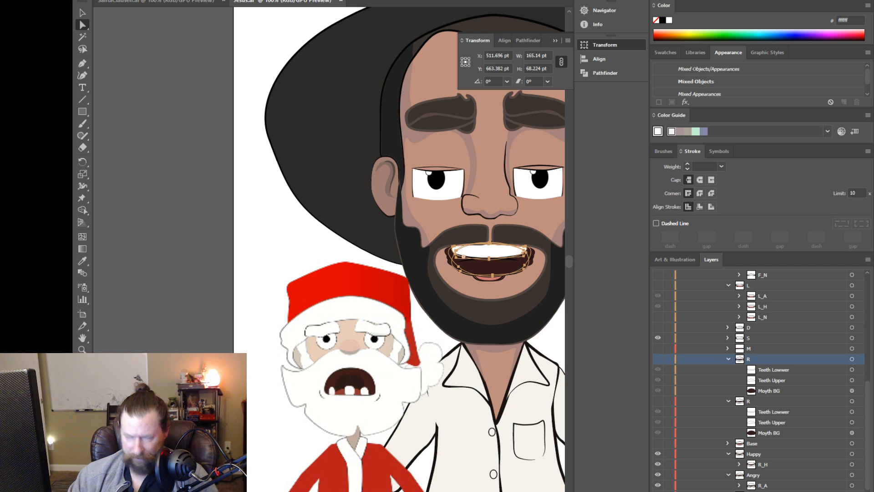
left_click(749, 401)
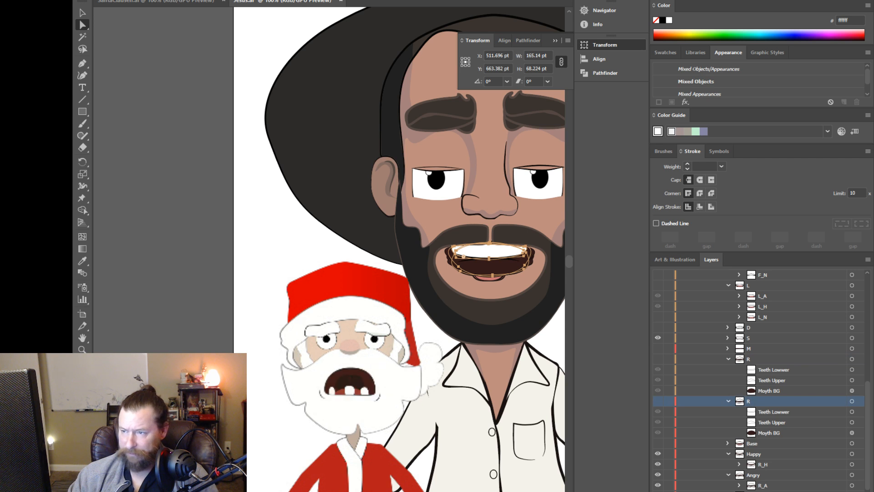
type("_N")
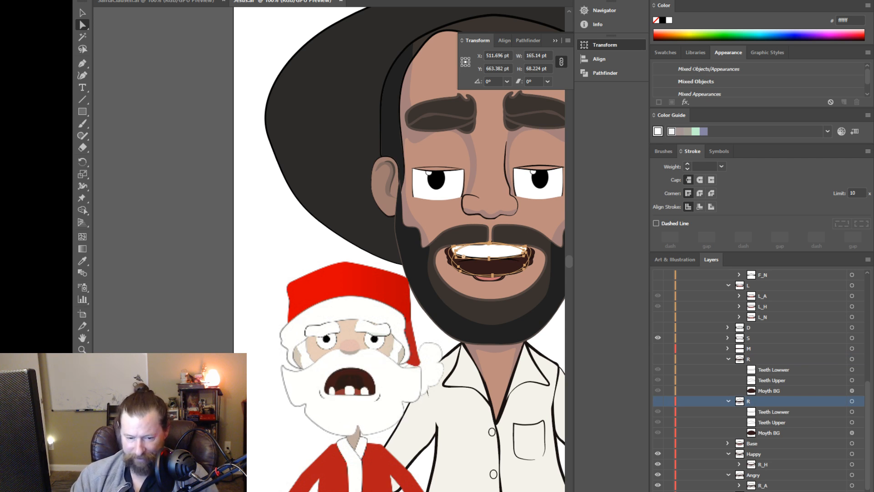
key("Return")
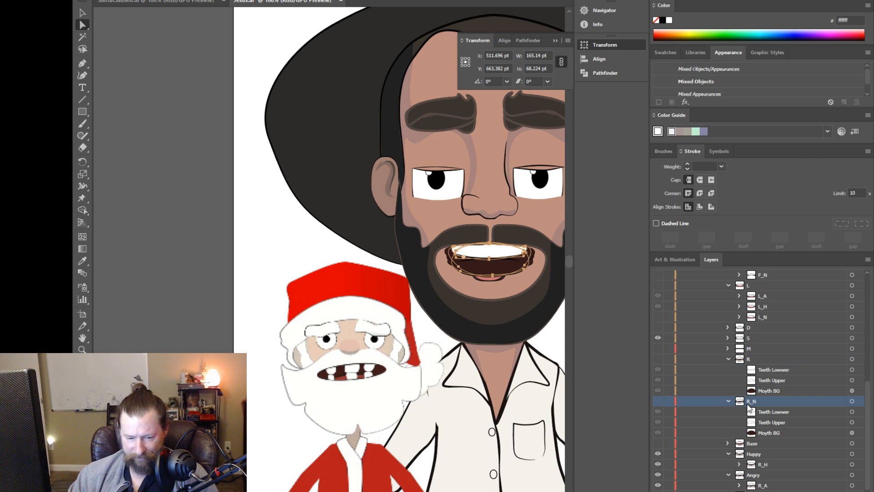
left_click_drag(738, 402, 742, 360)
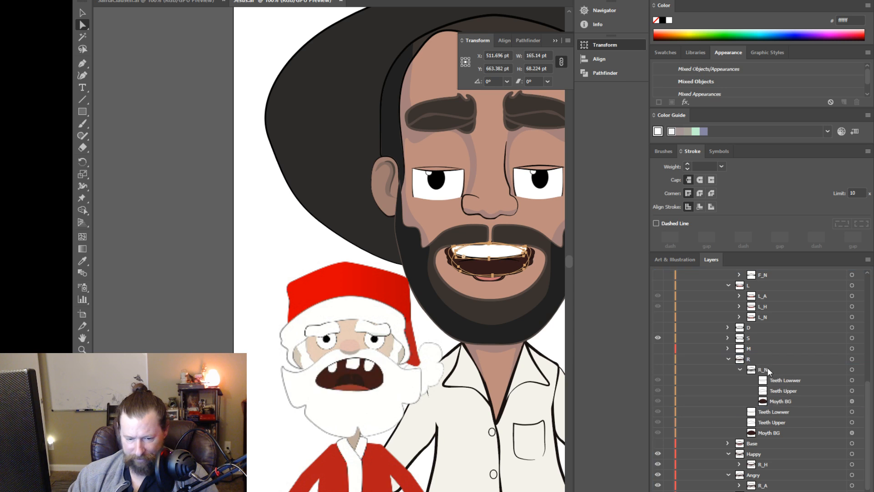
Step: Delete the loose Teeth Lowwer, Teeth Upper and Moyth BG items below R_N in the R group
left_click(772, 412)
left_click(772, 433, "shift")
left_click(867, 259)
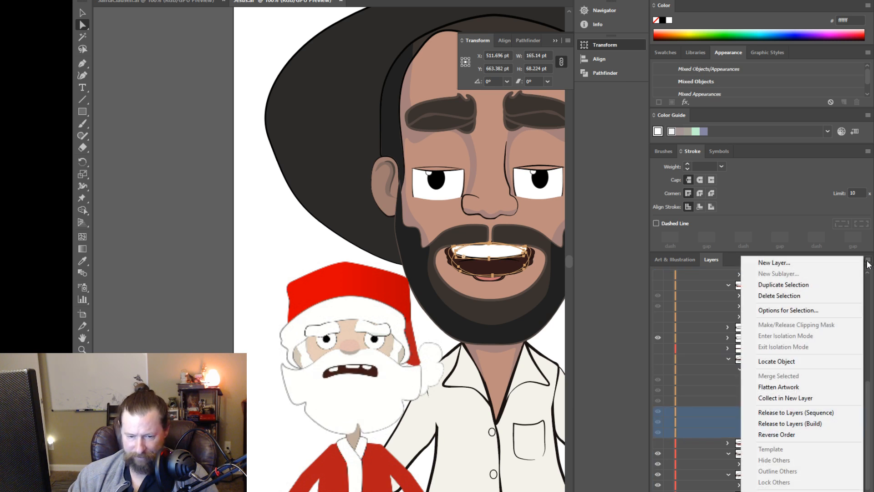
left_click(807, 296)
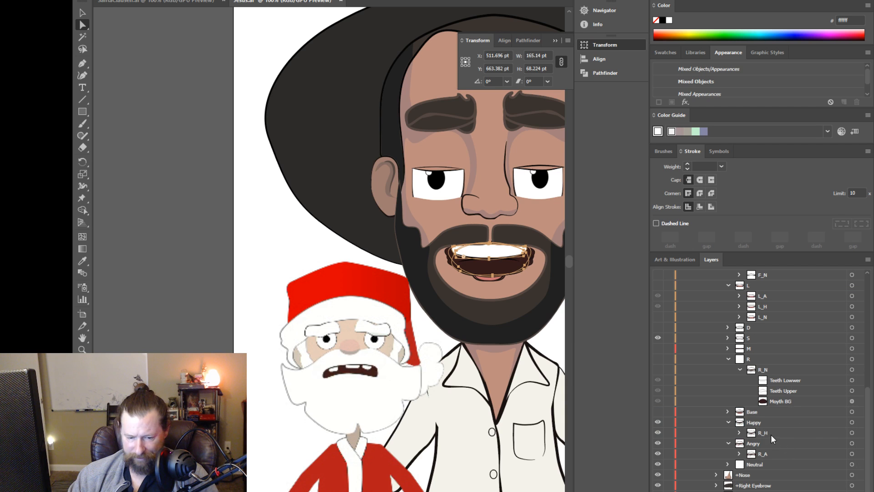
Step: Move the R_H and R_A groups from the Happy and Angry layers into the R group and collapse it
left_click(771, 434)
left_click(766, 454)
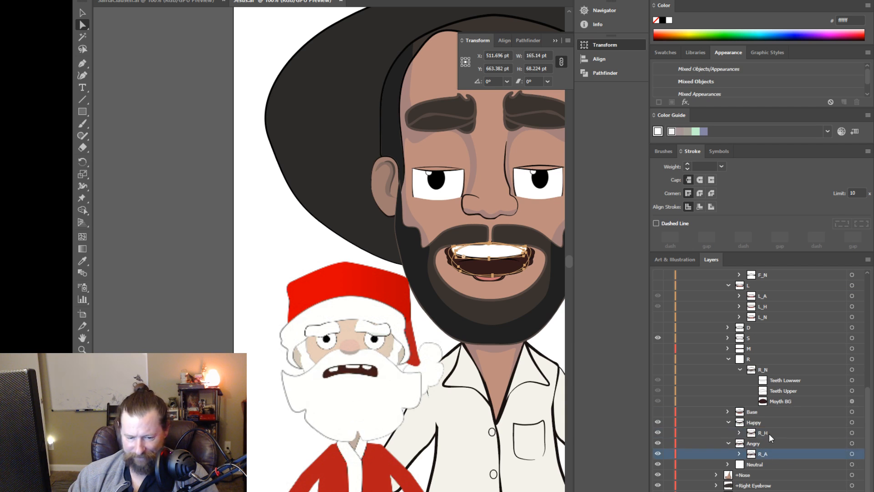
left_click(768, 433)
left_click_drag(768, 433, 771, 366)
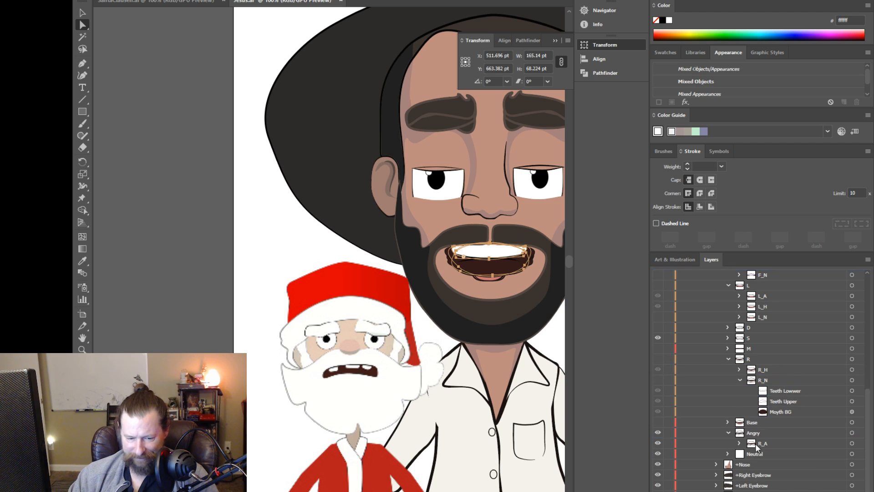
left_click(761, 448)
left_click_drag(761, 448, 769, 369)
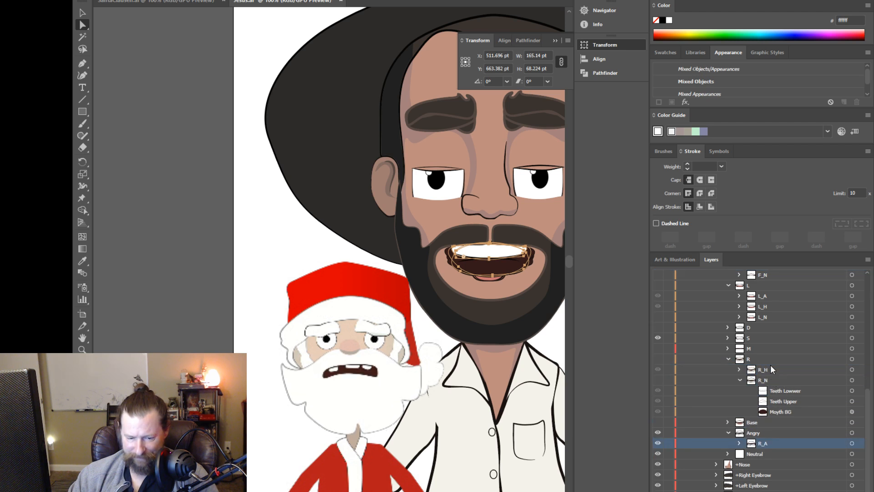
left_click(727, 359)
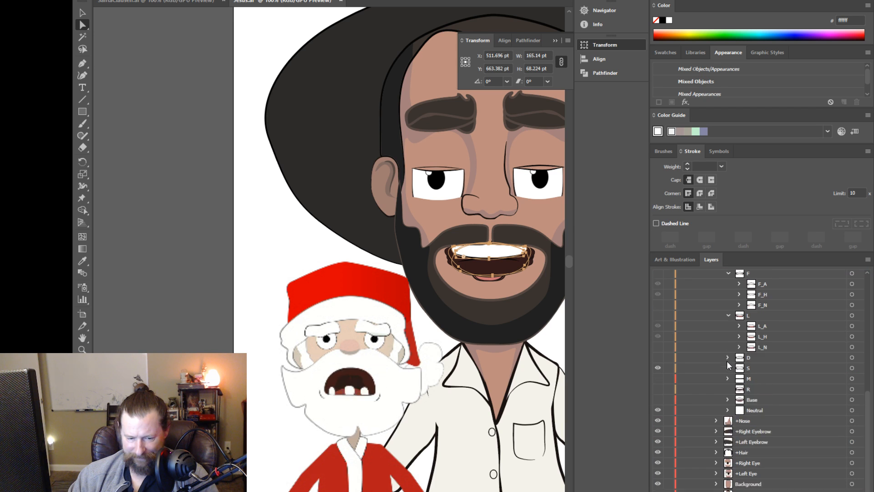
Step: Check the Base and bottom Neutral groups in the Mouth layer and delete the leftover Neutral group holding only Default
left_click(726, 399)
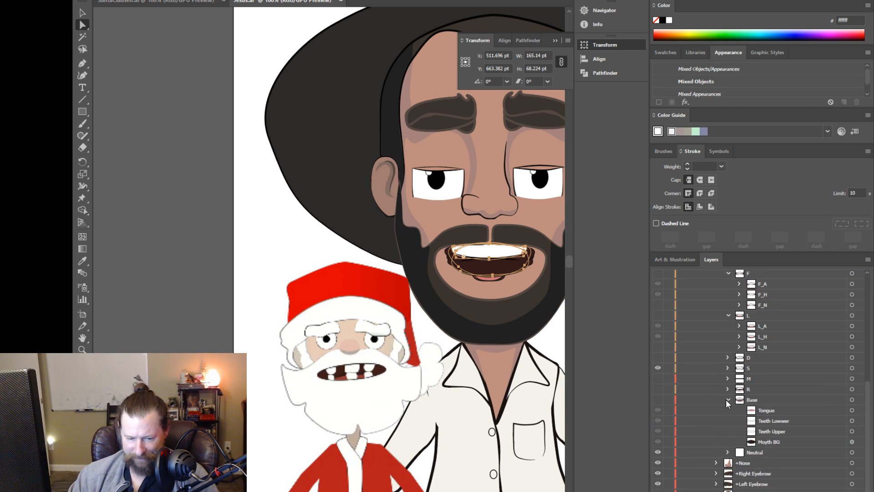
left_click(727, 399)
left_click(728, 410)
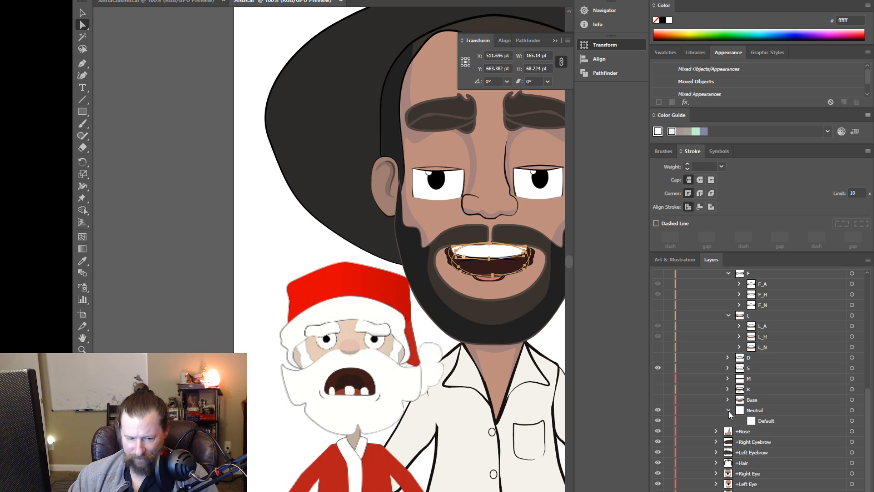
left_click(728, 411)
left_click(749, 411)
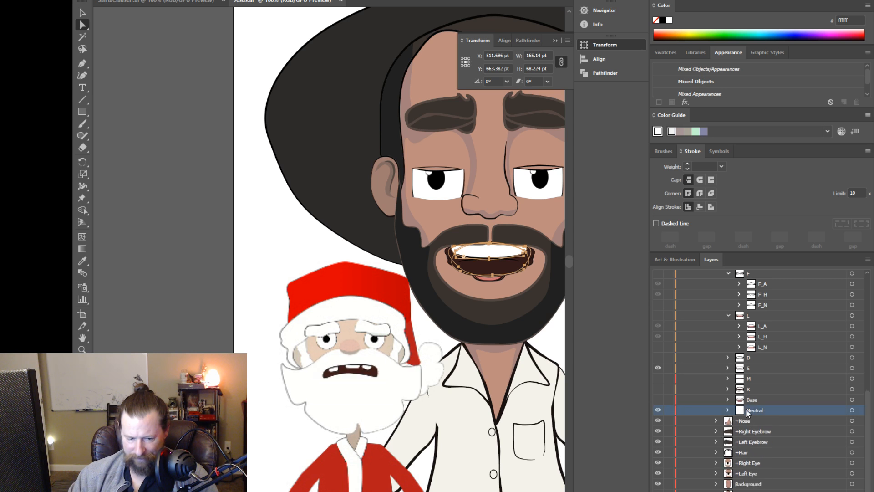
left_click(867, 260)
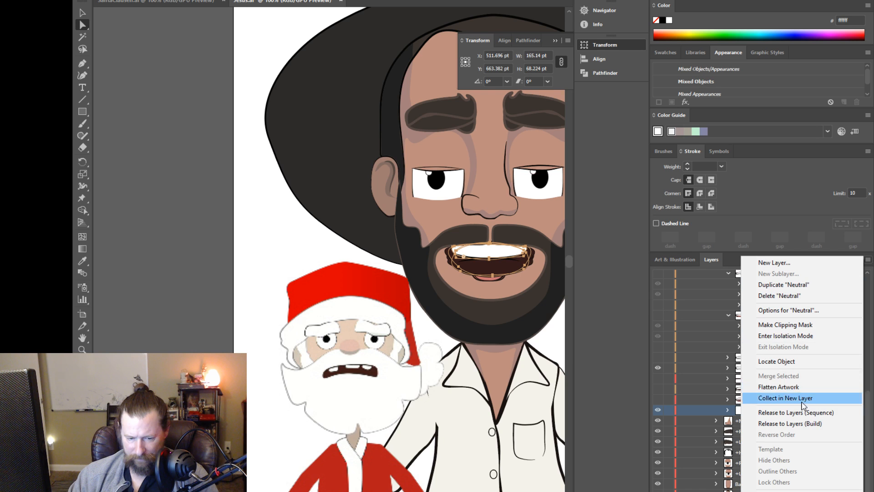
left_click(800, 296)
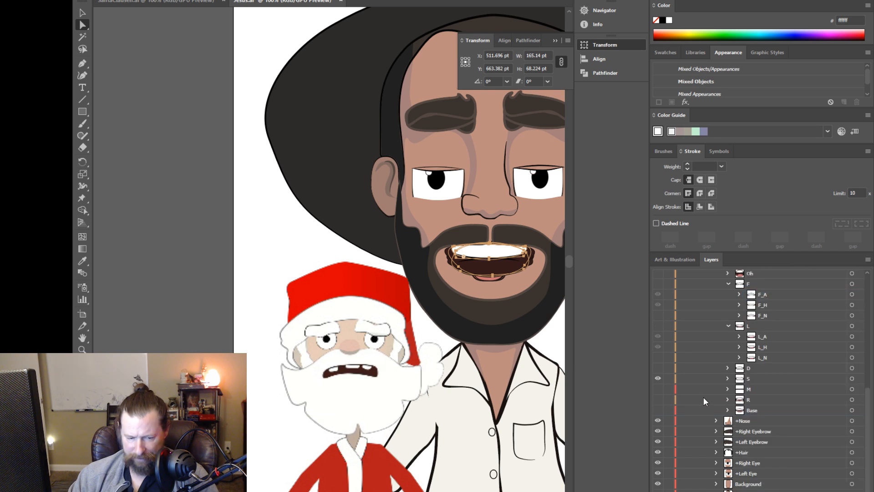
scroll(701, 396, "up", 5)
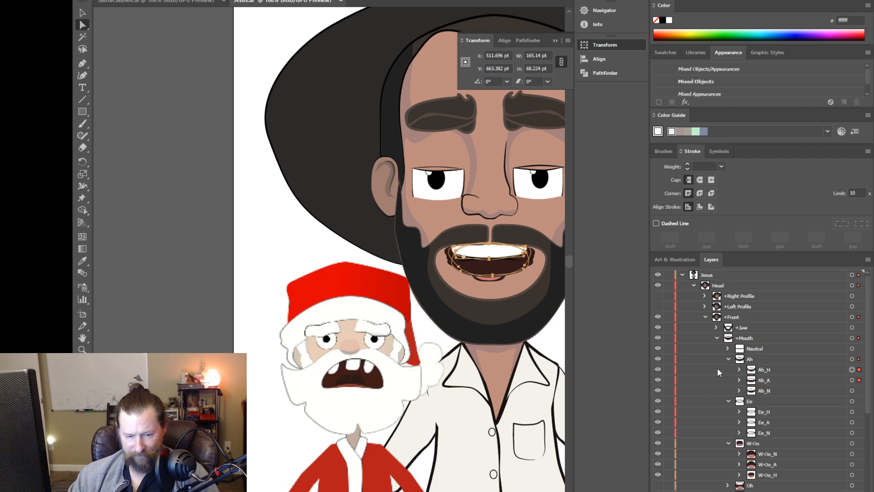
Step: Switch to Character Animator, open the recent project Jesus_Final and dismiss the import error
key("alt+Tab")
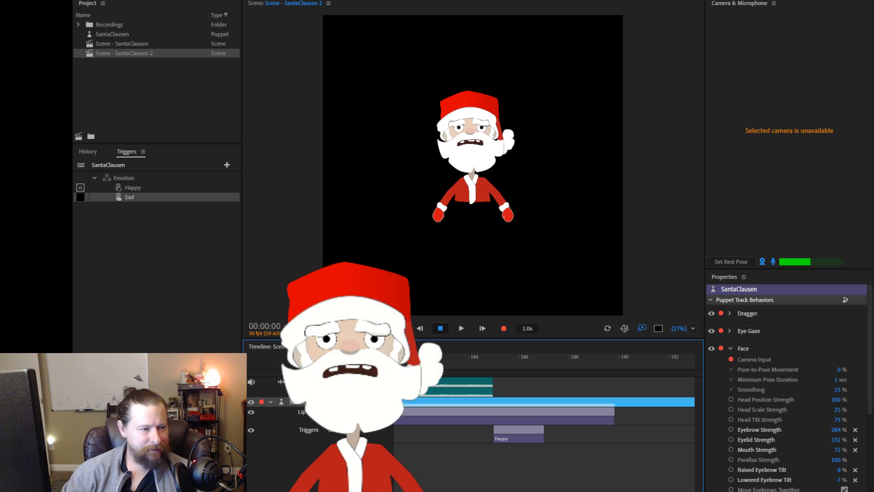
left_click(82, 0)
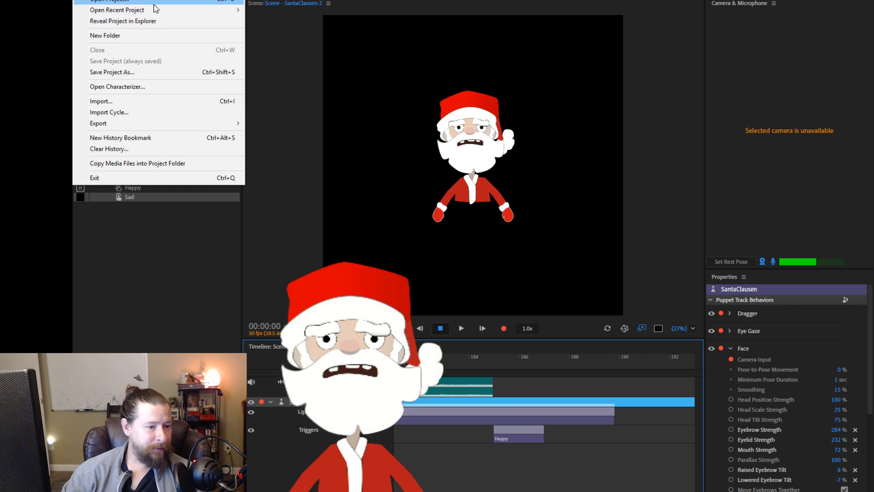
mouse_move(157, 9)
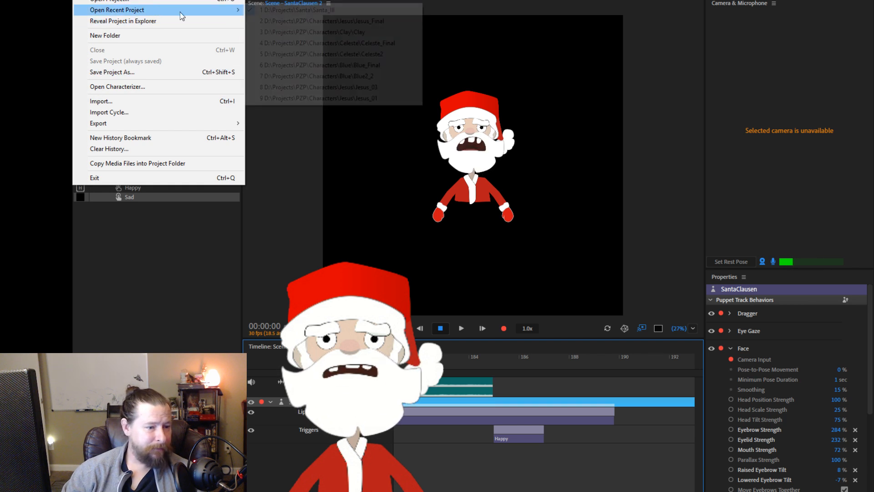
left_click(291, 23)
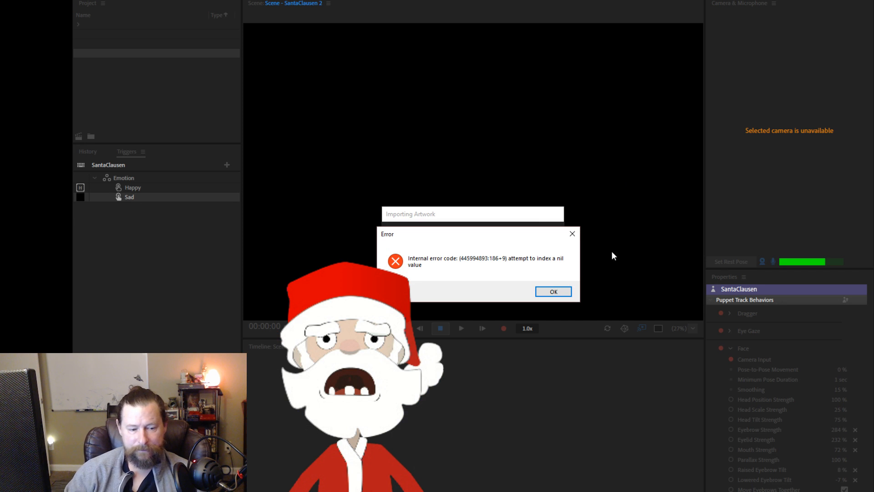
left_click(553, 292)
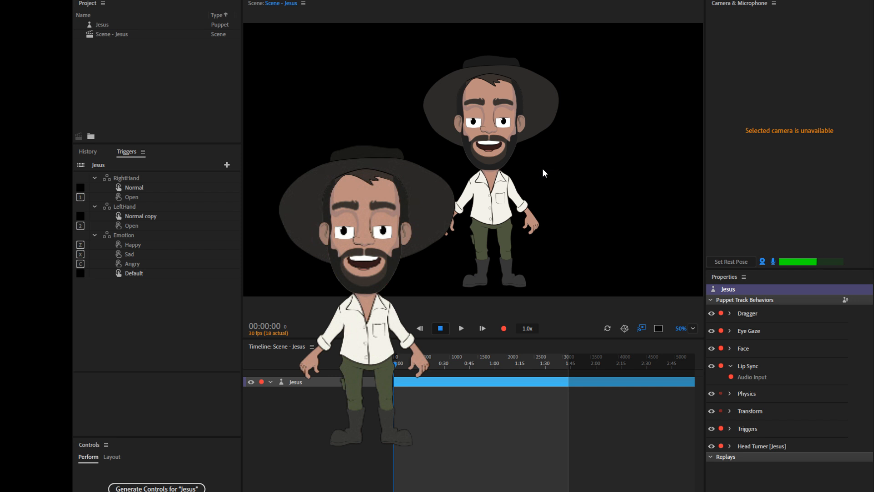
Step: Open the Jesus puppet in the Rig workspace and collapse its Left Eyebrow, Right Eye and Left Eye groups
scroll(453, 147, "up", 2)
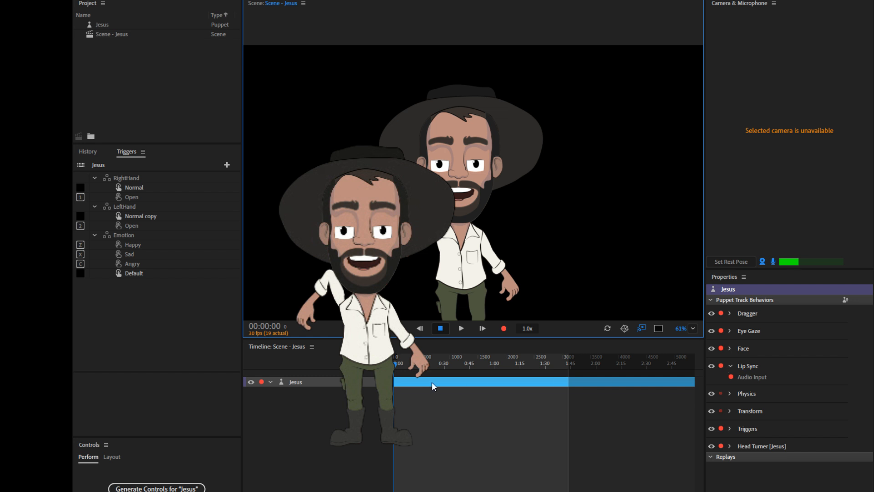
left_click_drag(426, 364, 572, 364)
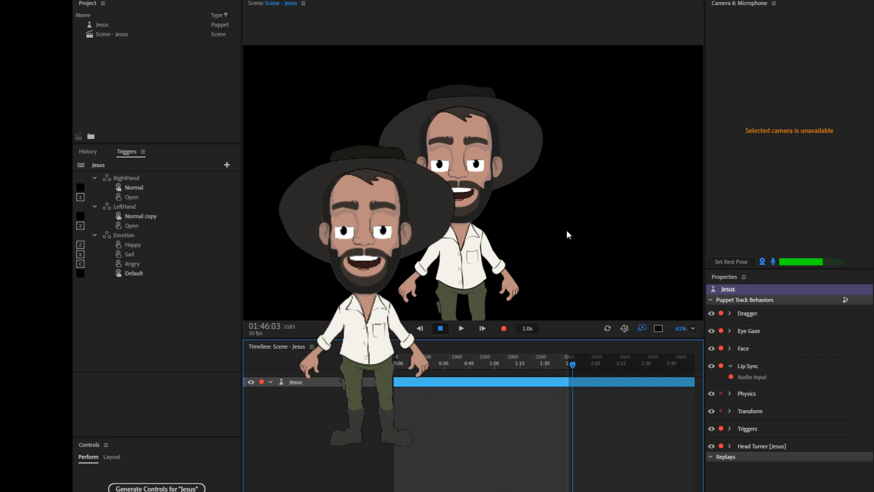
key("ctrl+2")
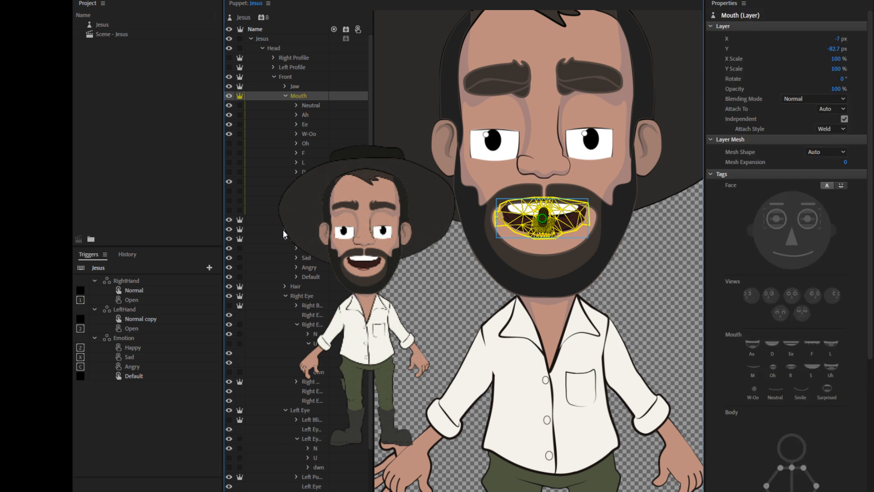
left_click(285, 239)
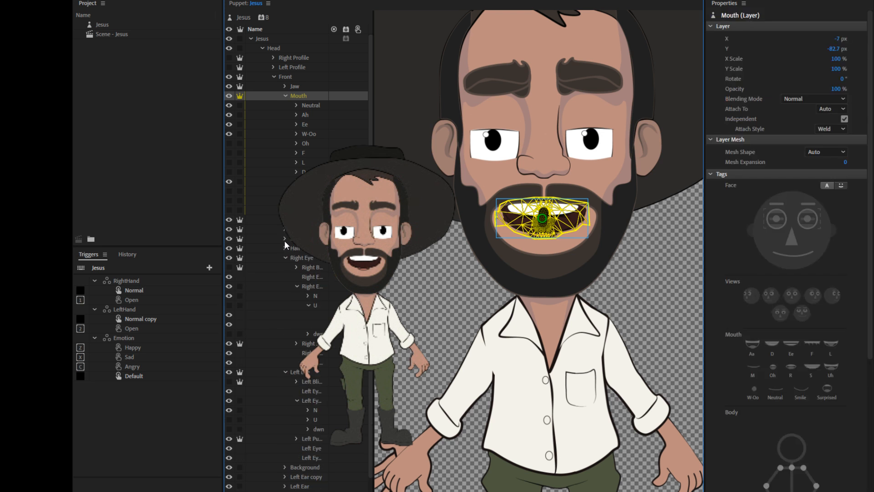
left_click(283, 256)
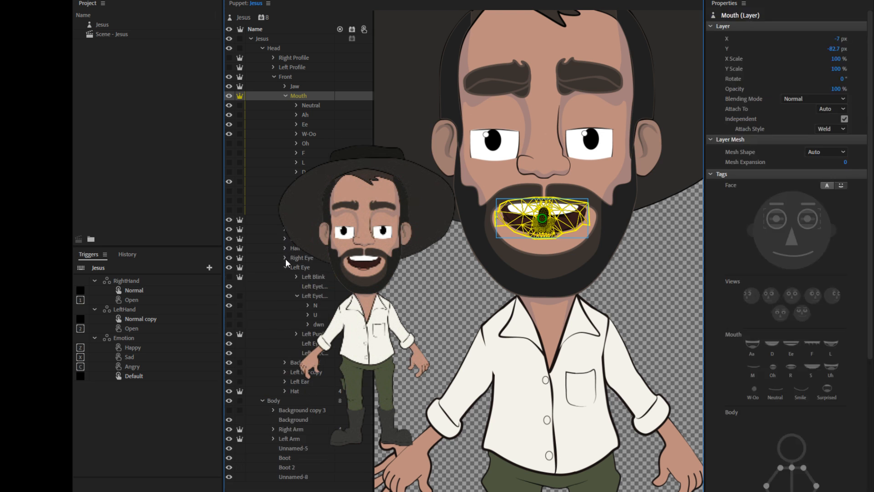
left_click(285, 268)
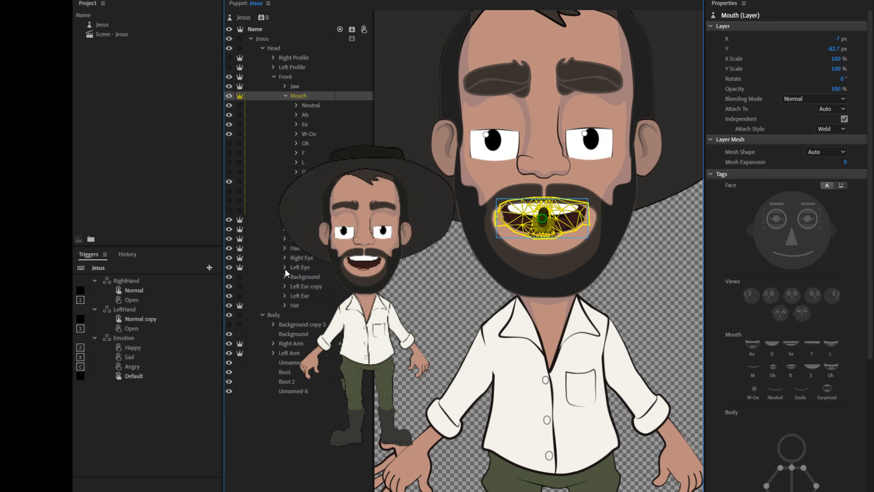
Step: Expand the Neutral mouth group and check the mouth tags on the group and its three variants
left_click(313, 106)
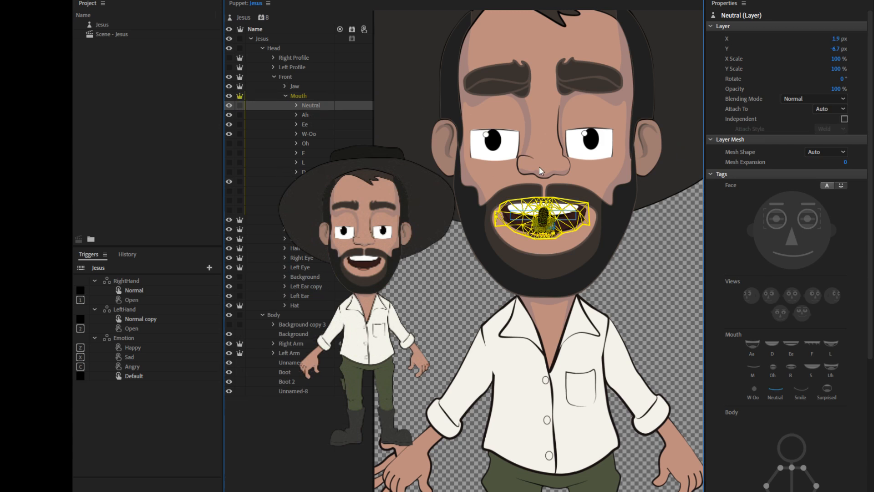
left_click(296, 104)
left_click(321, 114)
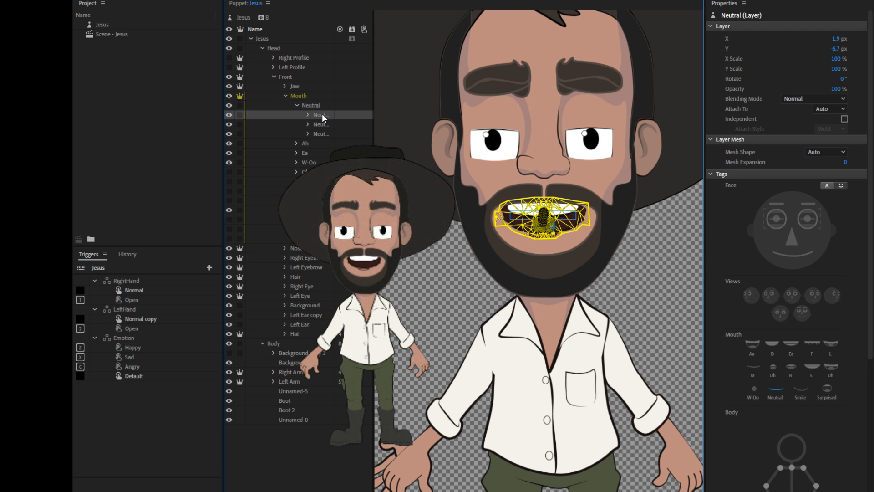
left_click(322, 124)
left_click(321, 134)
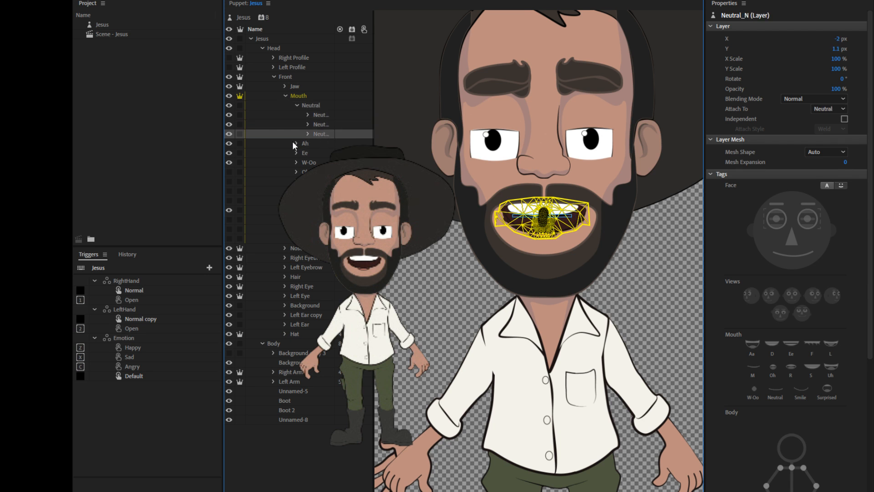
Step: Expand the Ah group and check the assigned mouth tags on the mouth shape groups from Ah down to Base
left_click(294, 143)
left_click(304, 144)
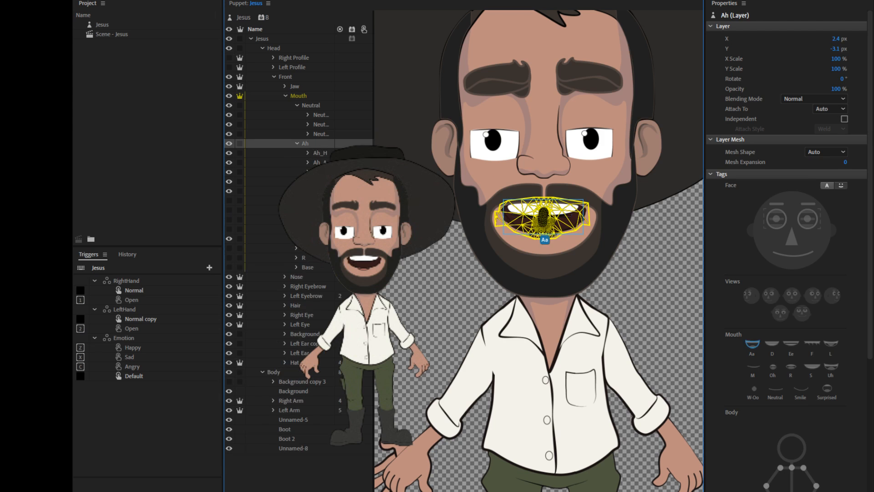
left_click(273, 181)
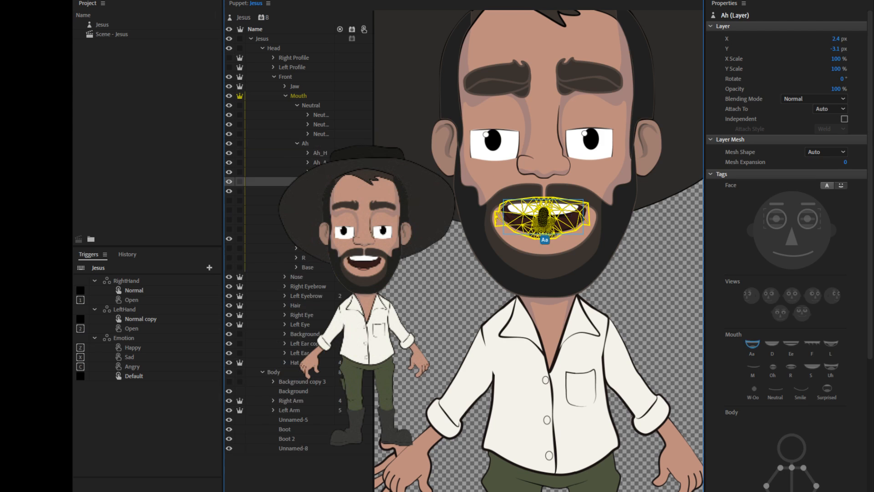
left_click(273, 190)
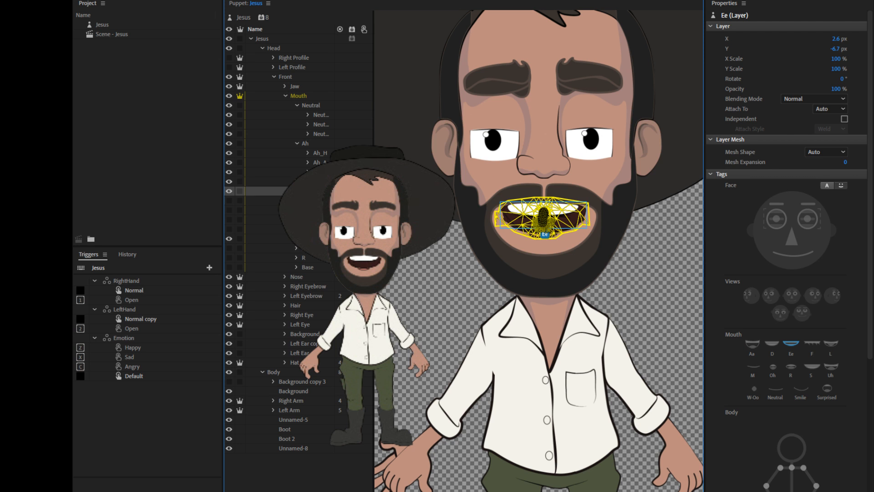
left_click(273, 200)
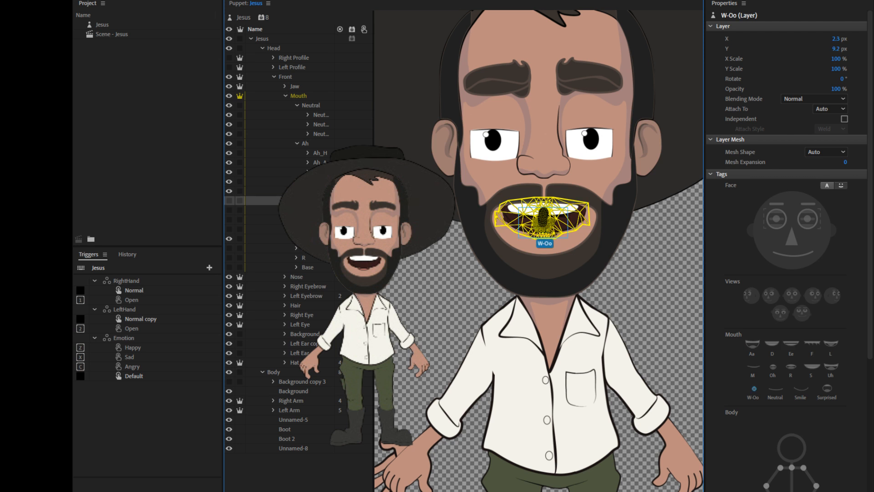
left_click(274, 209)
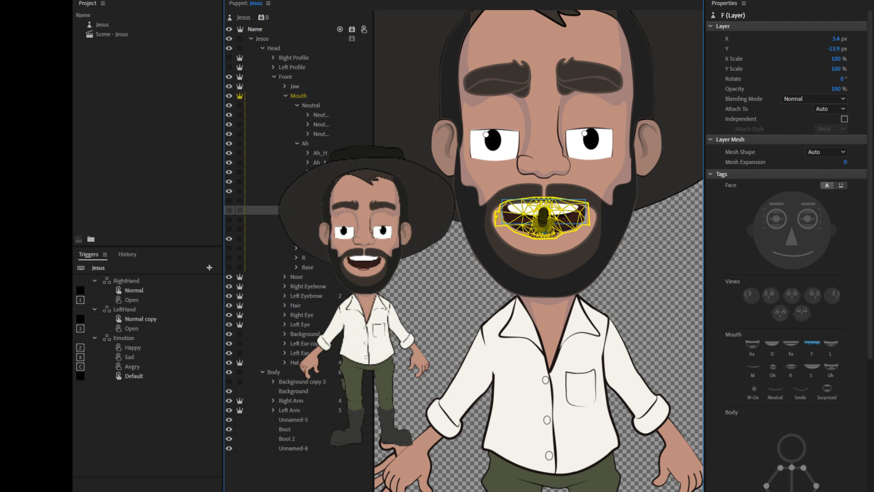
left_click(273, 220)
left_click(273, 229)
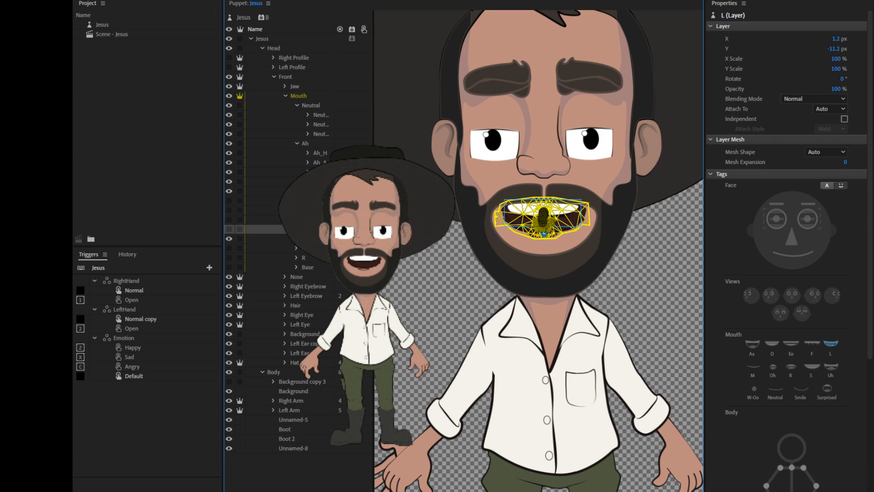
left_click(304, 238)
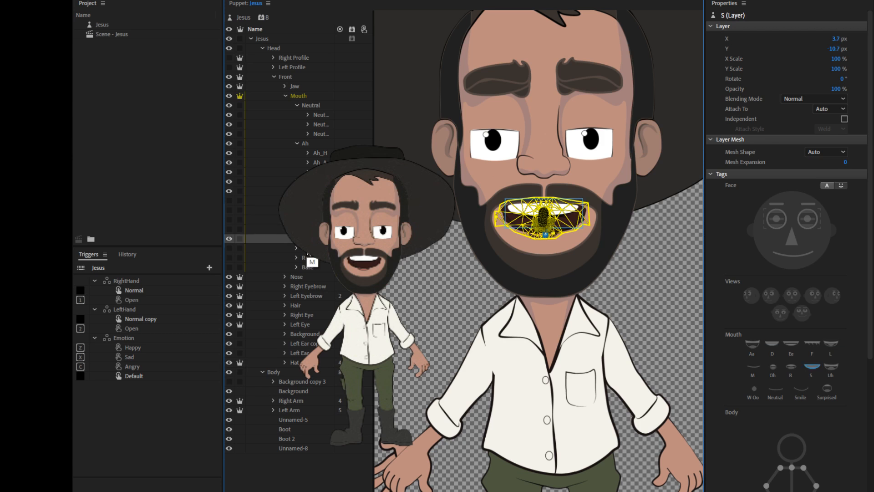
left_click(307, 250)
left_click(308, 255)
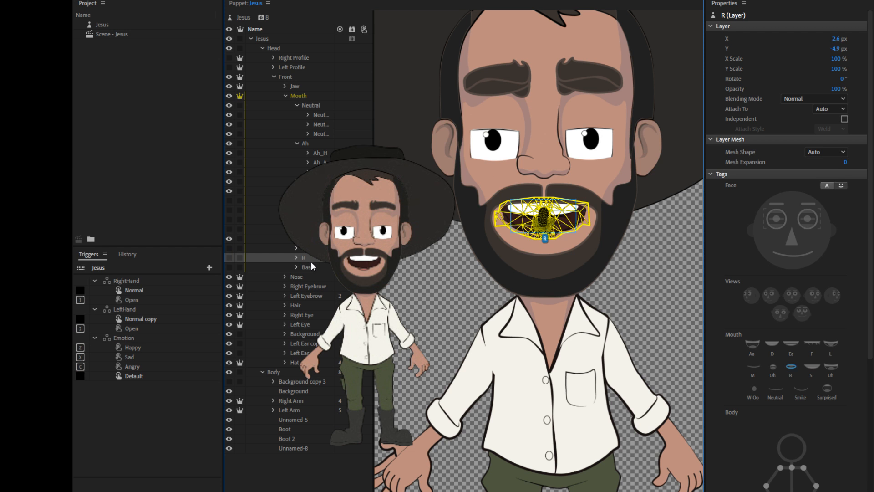
left_click(312, 265)
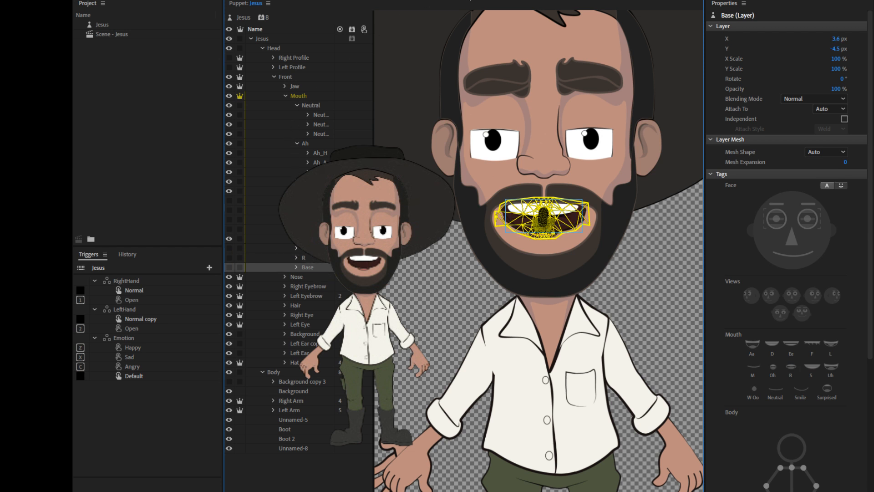
Step: Return to the Record workspace, review the Audio Hardware preferences and accept them
left_click(470, 1)
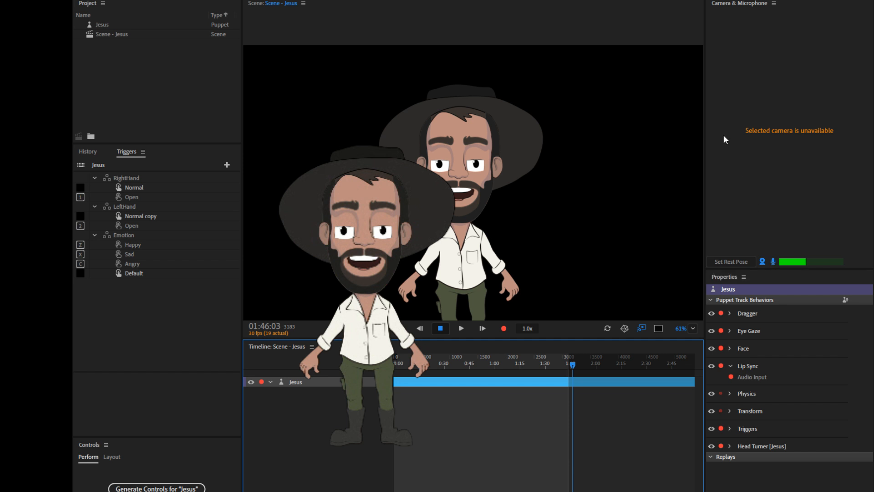
key("alt+e")
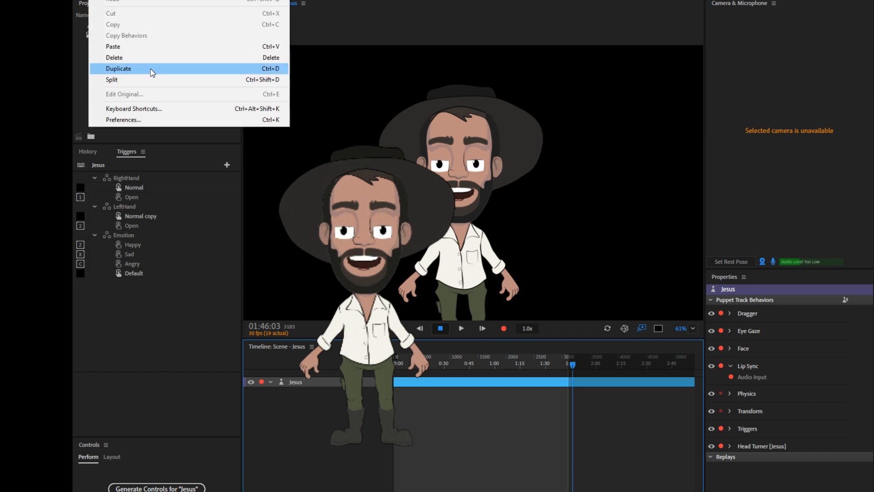
left_click(152, 118)
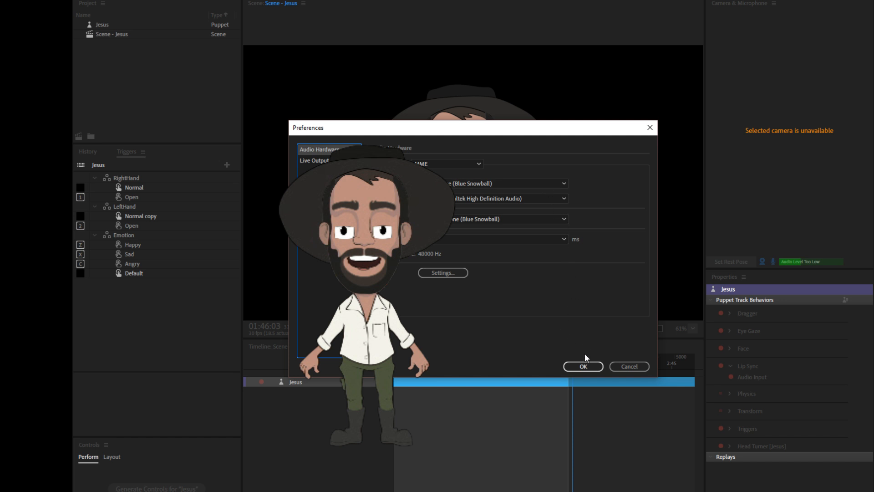
left_click(583, 367)
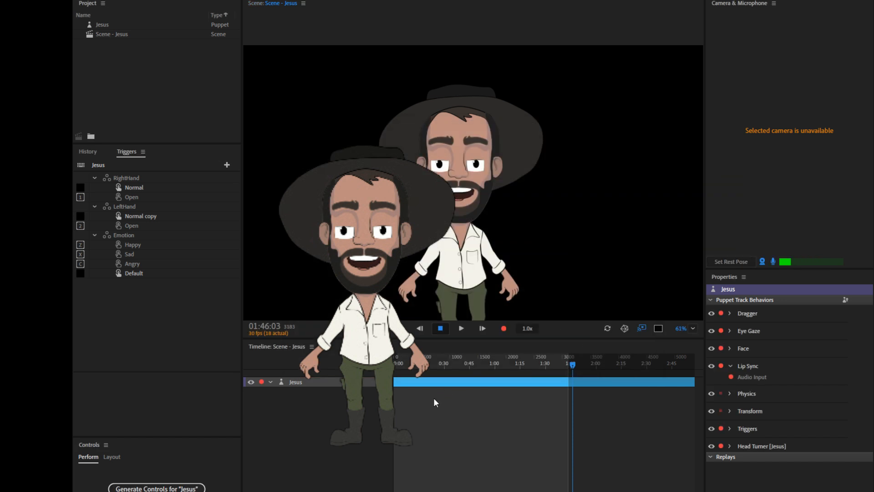
Step: Move the playhead back to 00:00:18 in the Jesus scene and collapse the Lip Sync behavior's settings
left_click(396, 360)
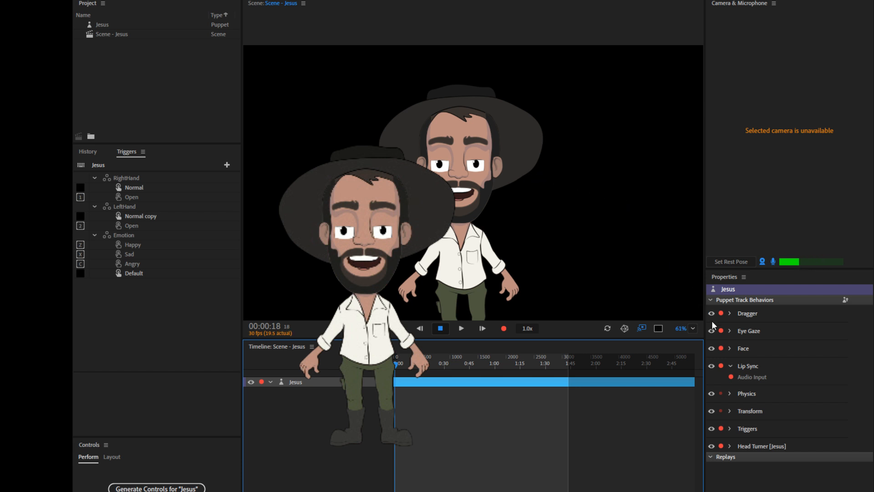
left_click(729, 366)
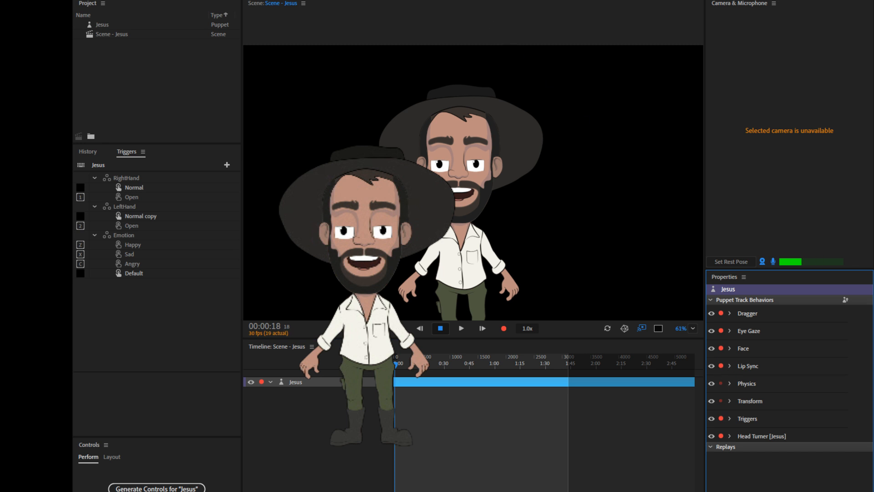
Step: Open the Jesus puppet in the Rig workspace, collapse the Neutral and Ah groups, and hide the Ah, Ee, W-Oo and S mouth groups
key("ctrl+2")
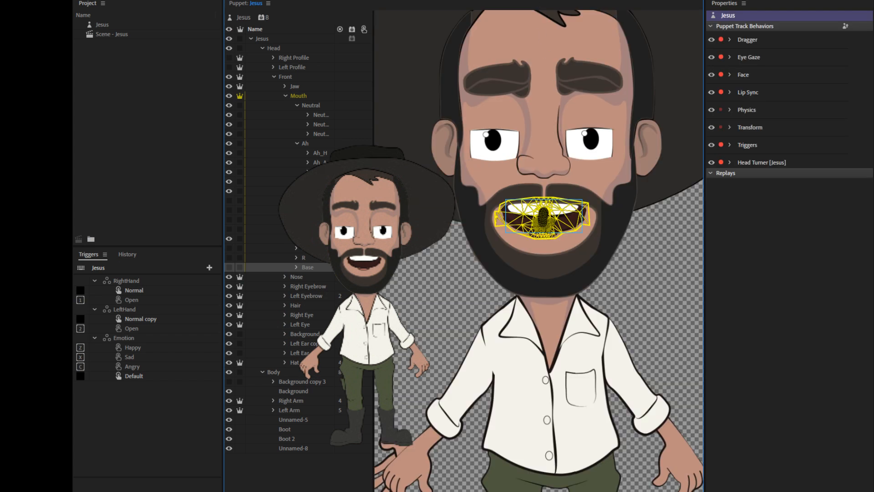
left_click(296, 105)
left_click(296, 114)
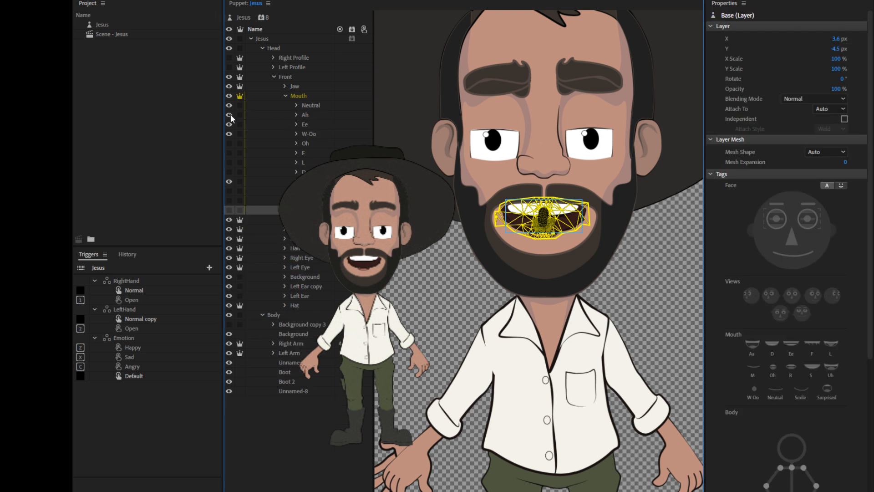
left_click(228, 123)
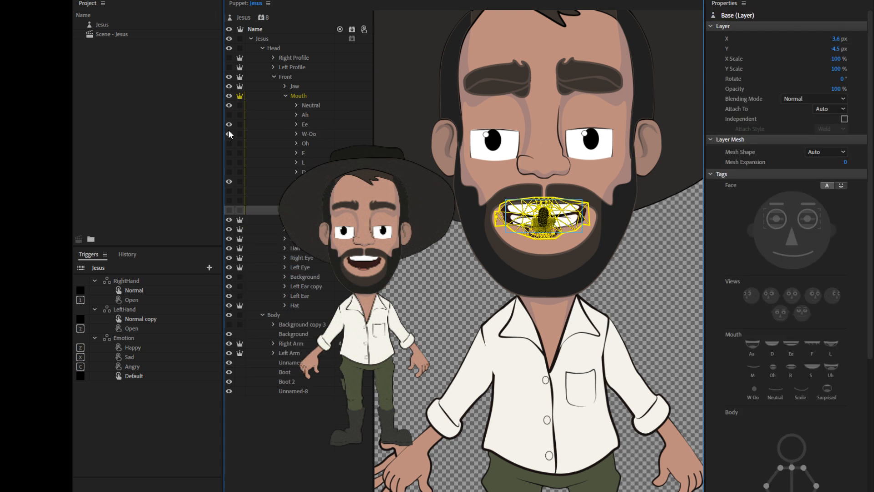
left_click(228, 133)
left_click(229, 180)
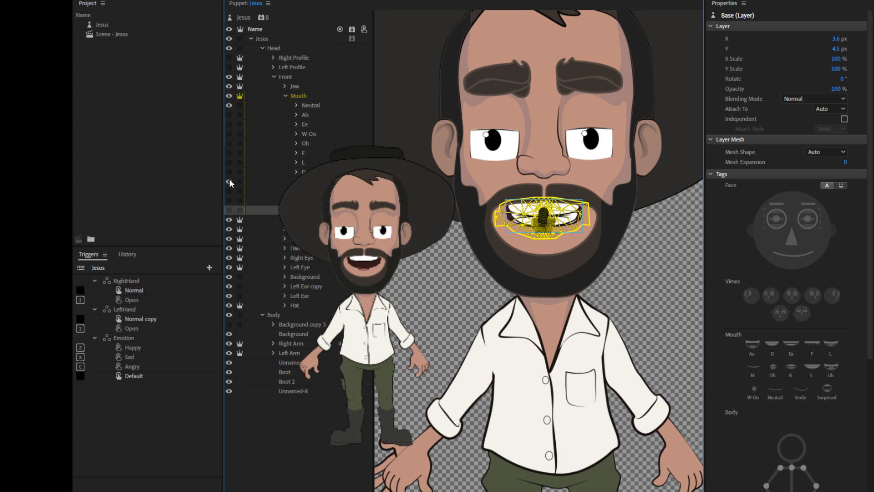
left_click(229, 181)
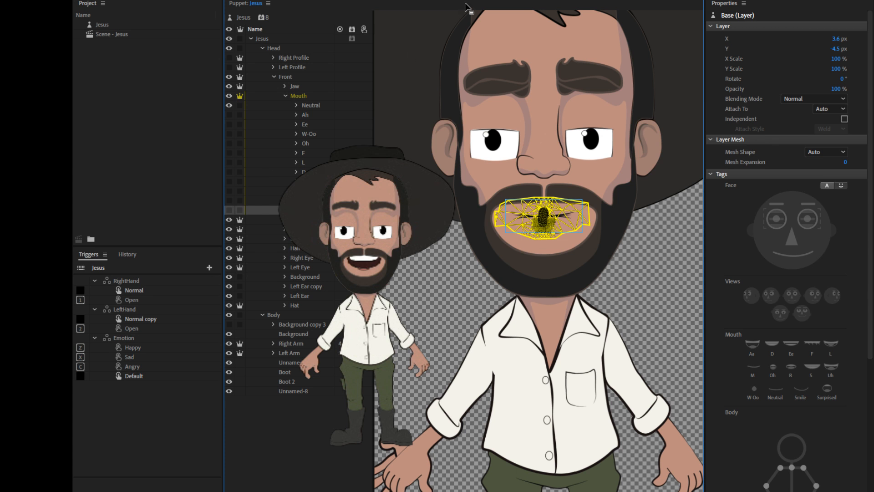
Step: Return to the Record workspace and record a short lip sync take from the start of the Jesus scene with Lip Sync armed
key("alt+shift+3")
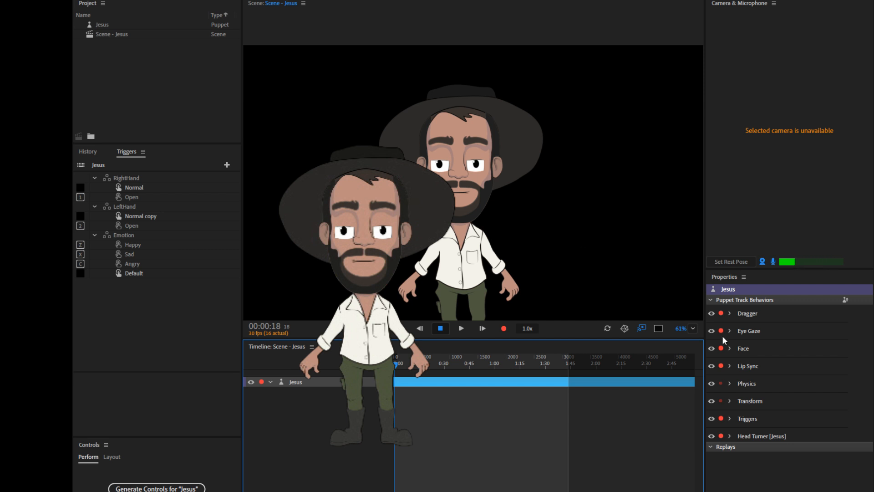
left_click(721, 366)
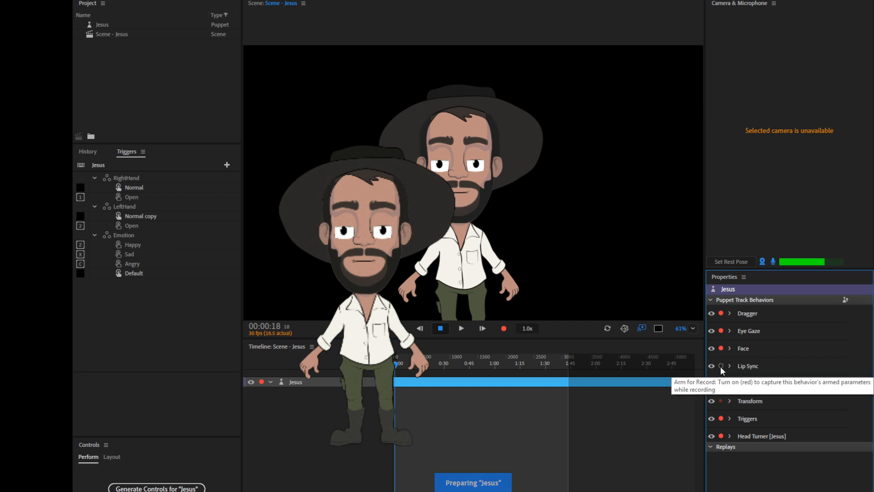
left_click(720, 366)
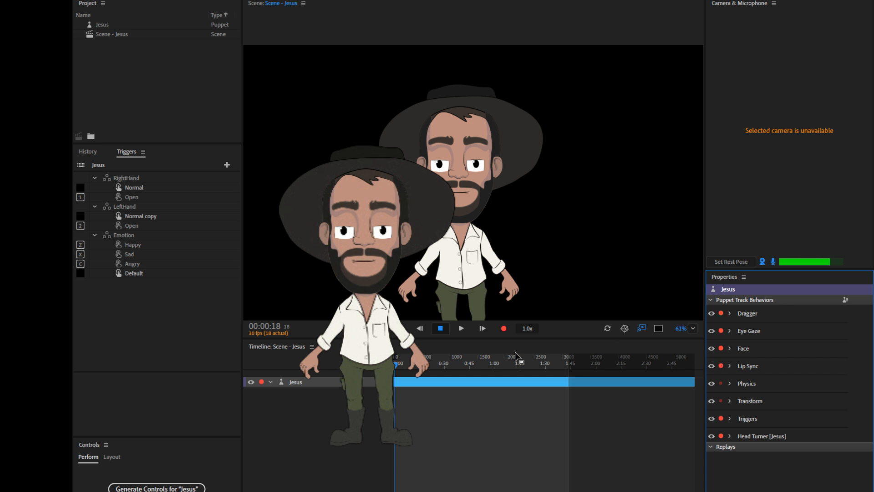
left_click(506, 363)
key("Home")
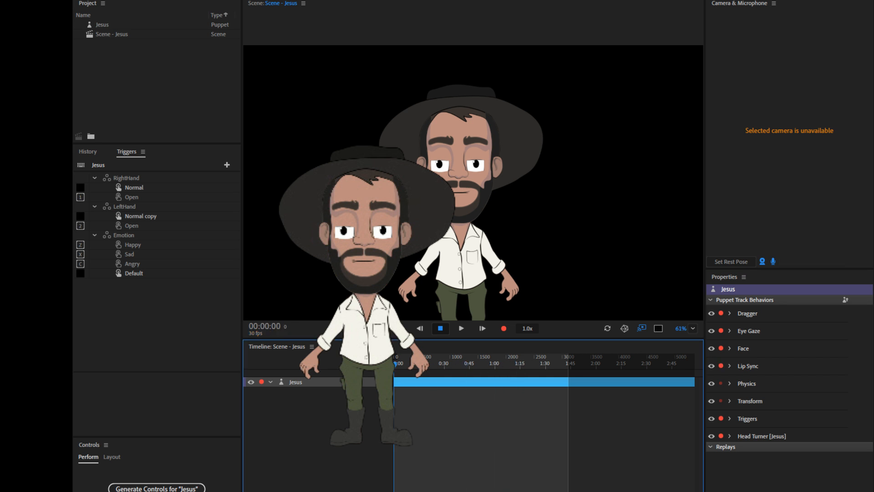
left_click(504, 328)
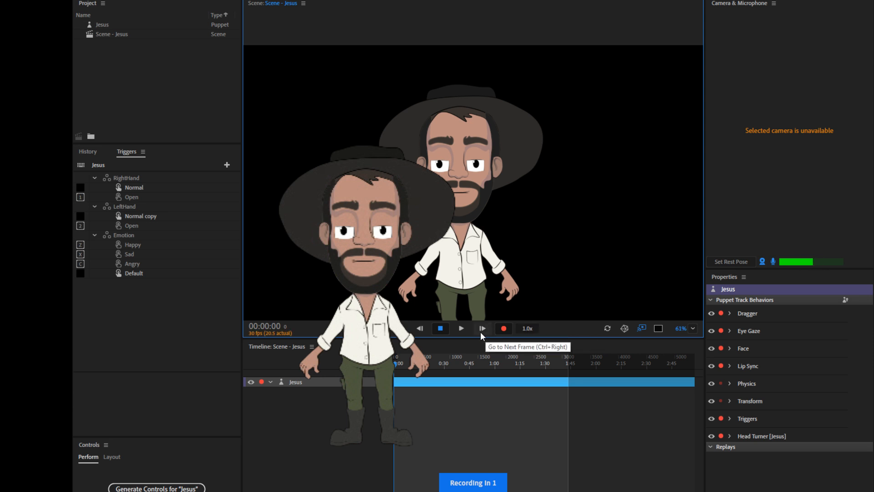
left_click(440, 327)
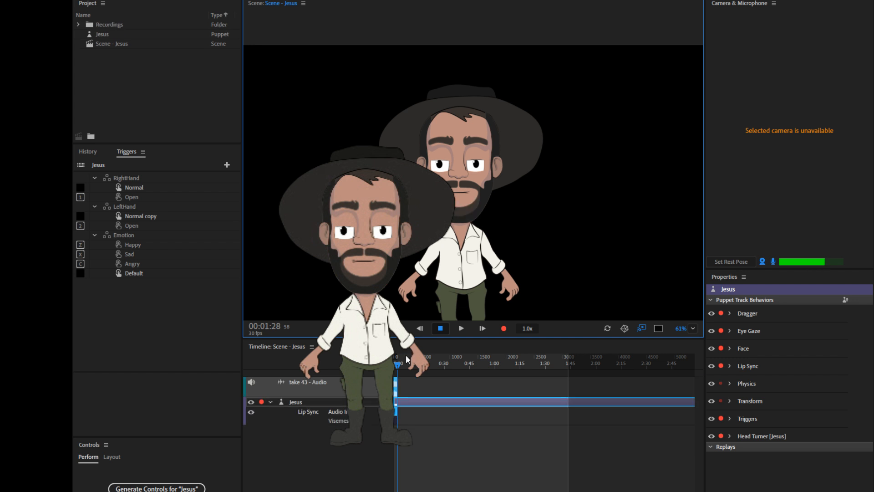
Step: Magnify the timeline to show the recorded take's individual visemes and move the work area's start to just before 0:01
key("equal")
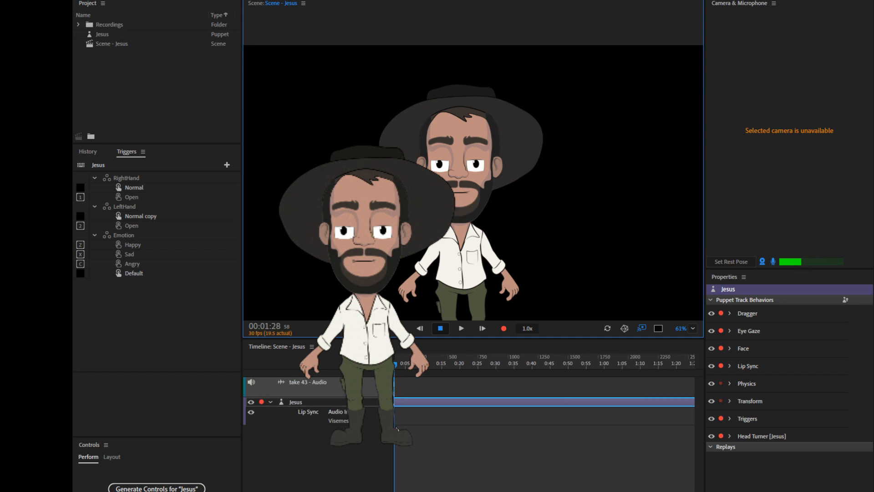
left_click(402, 411)
key("equal")
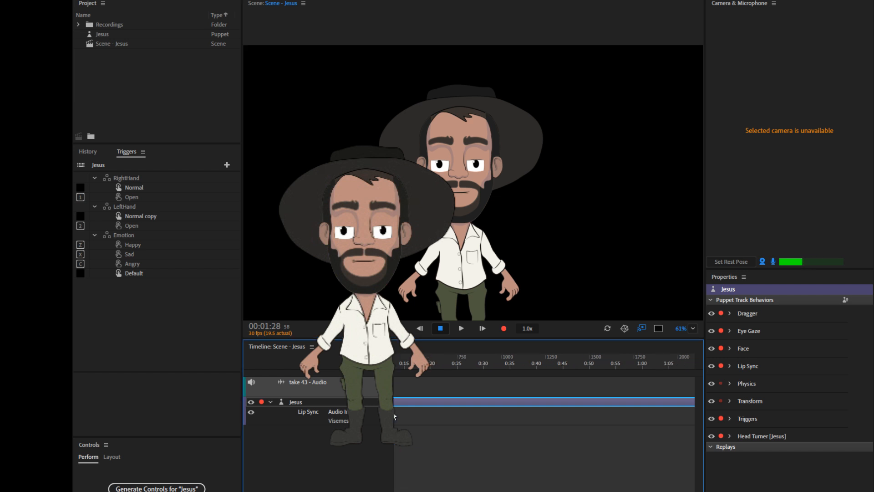
key("equal")
key("equal")
key("equal")
key("equal")
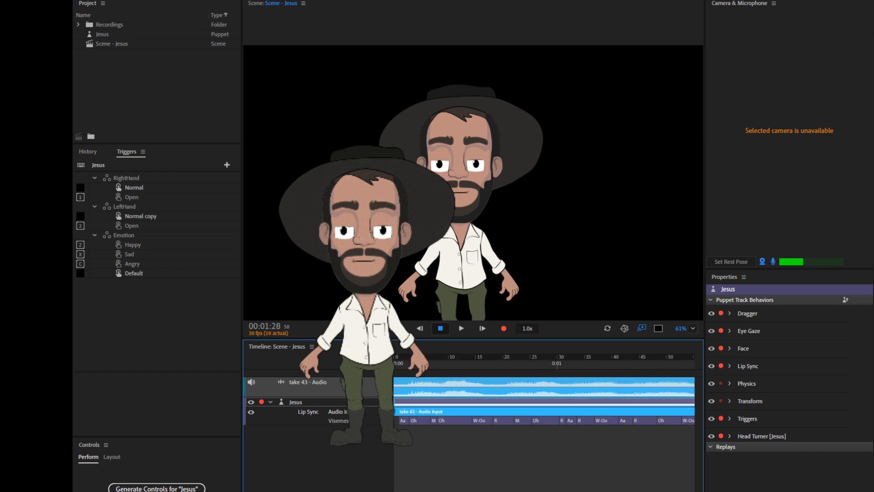
left_click(410, 359)
left_click_drag(425, 357, 552, 358)
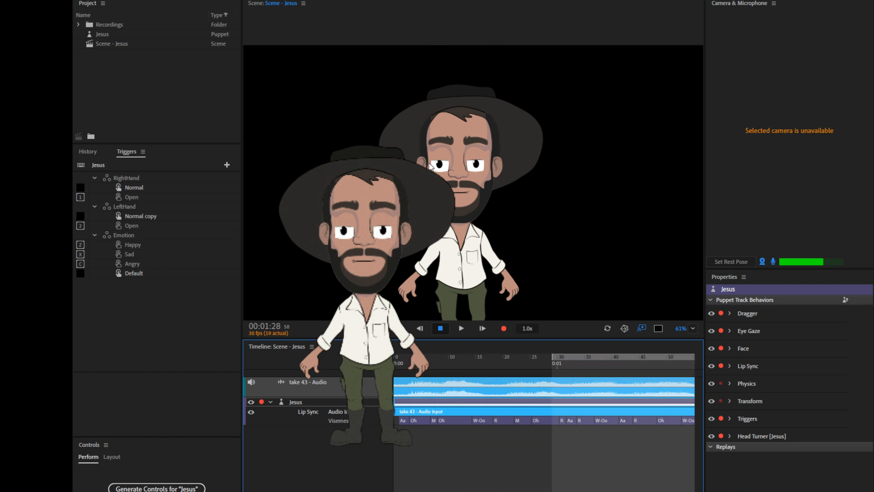
Step: Check the Mouth layer's properties and tags in the puppet rig, returning to the Record workspace
double_click(430, 166)
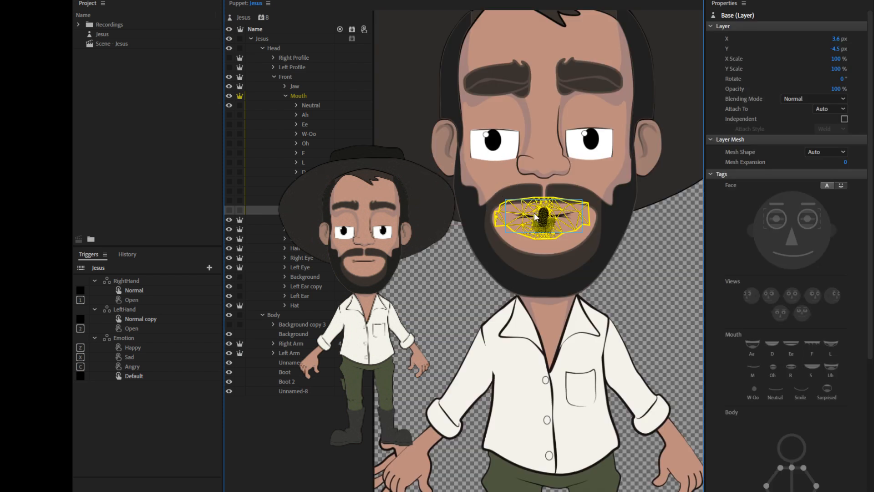
left_click(297, 97)
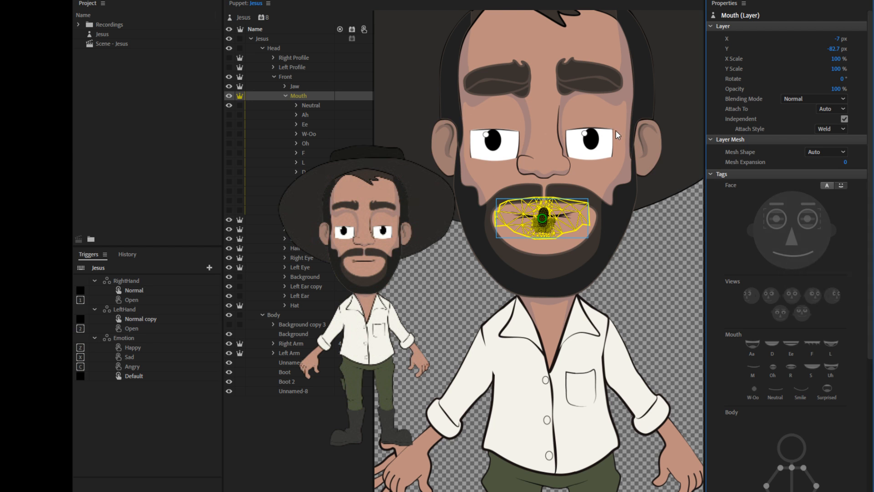
key("alt+shift+3")
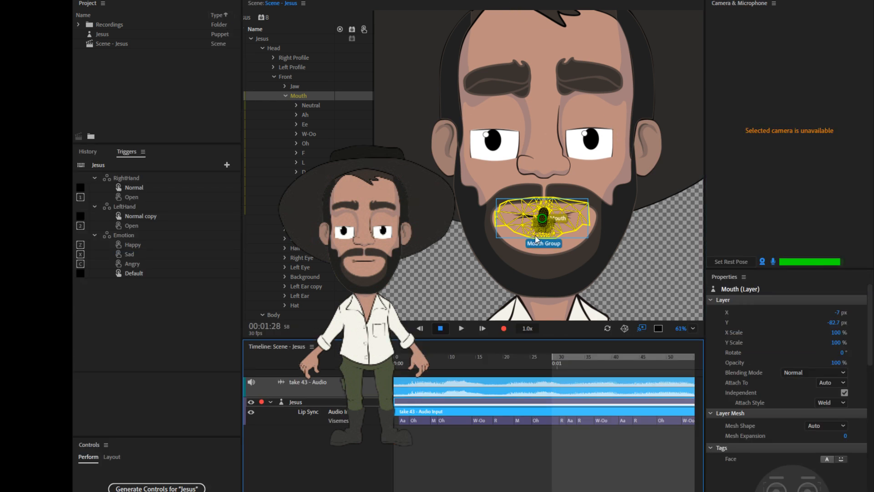
Step: Play back the recorded lip sync take from the start of the scene and stop it
left_click_drag(440, 363, 396, 355)
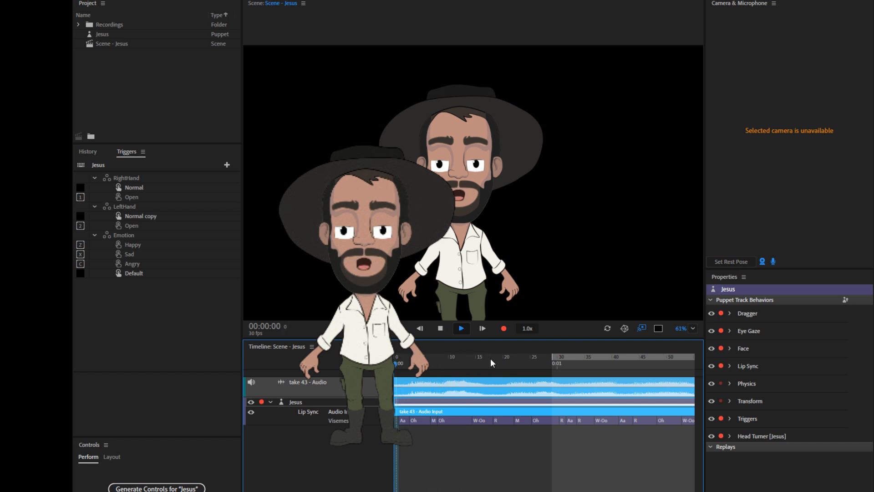
key("space")
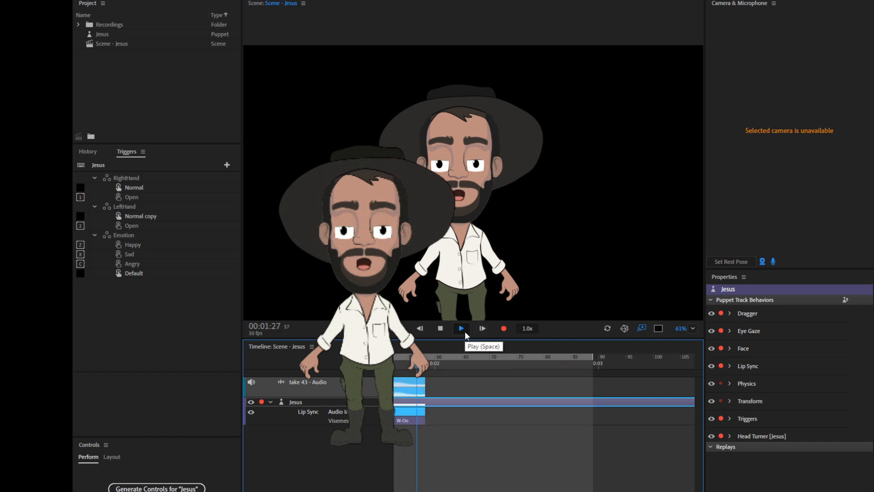
left_click(441, 328)
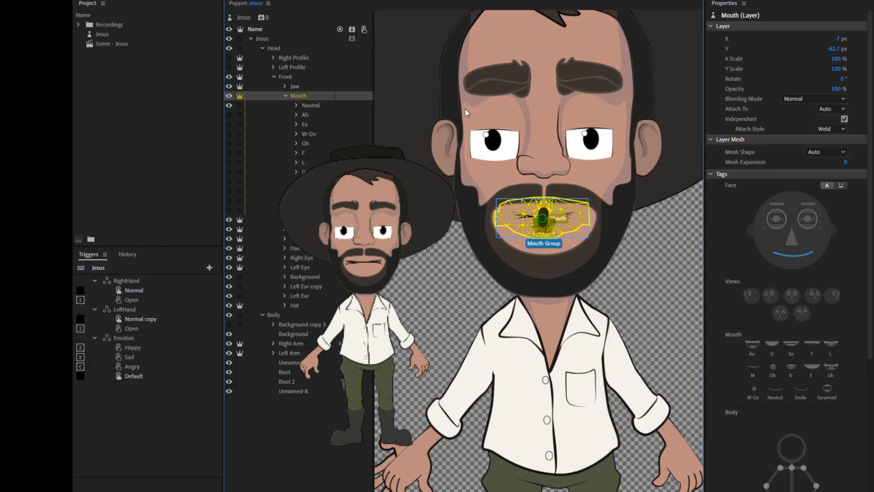
Step: Expand every mouth shape group from Neutral down to R in the rig and widen the layer list to show the variant names
left_click(296, 105)
left_click(296, 144)
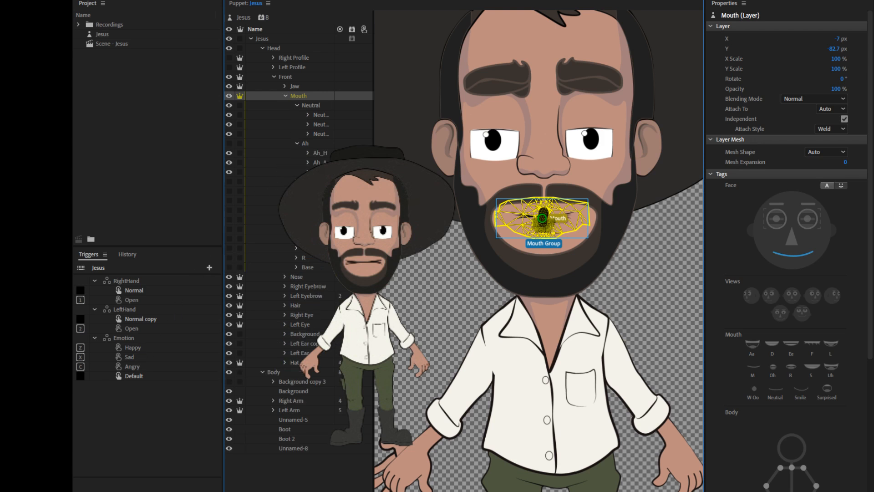
left_click(297, 182)
left_click(296, 219)
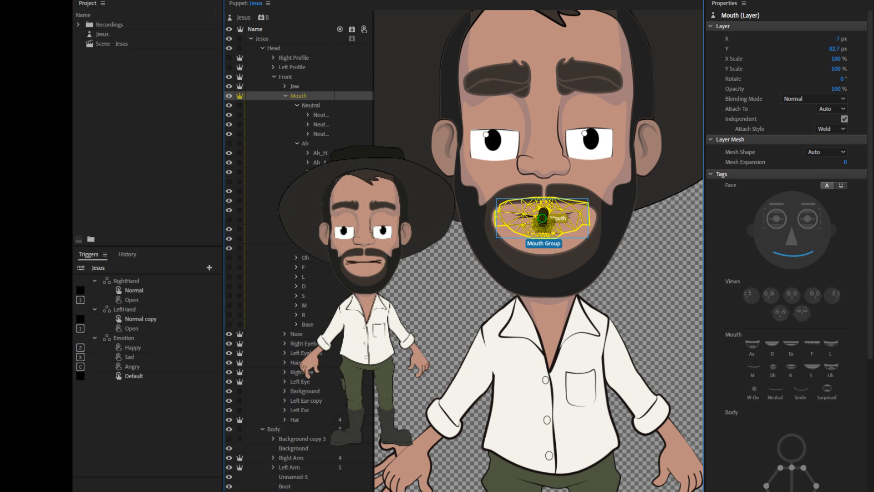
left_click(297, 257)
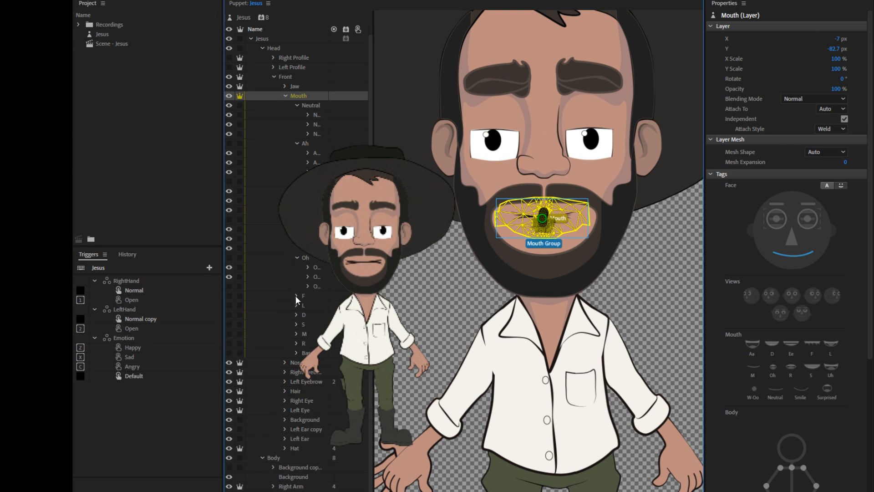
left_click(296, 295)
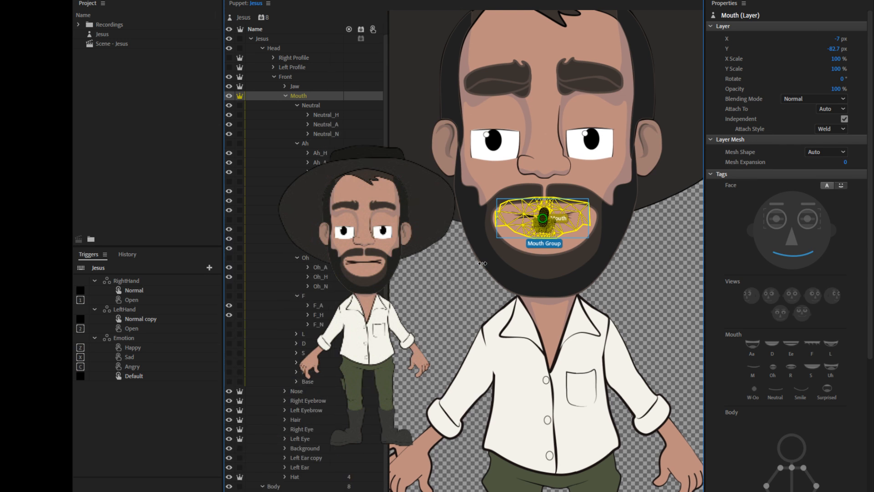
left_click_drag(372, 264, 495, 263)
left_click(297, 334)
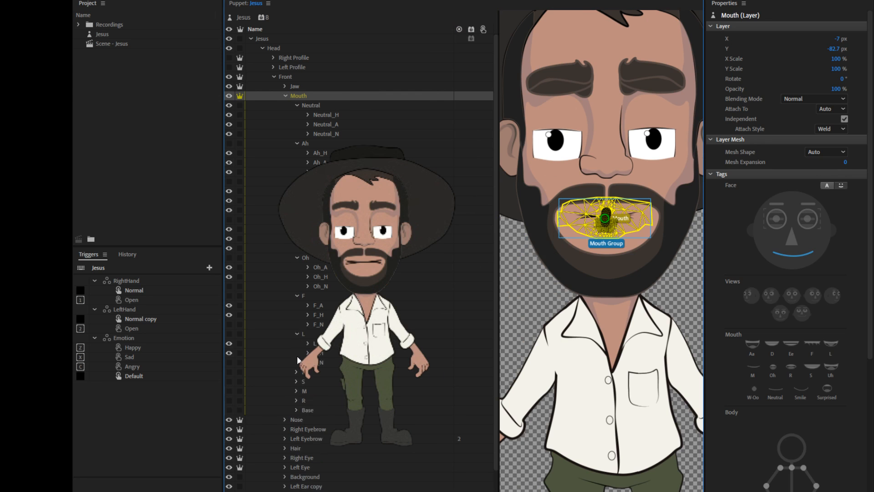
left_click(296, 371)
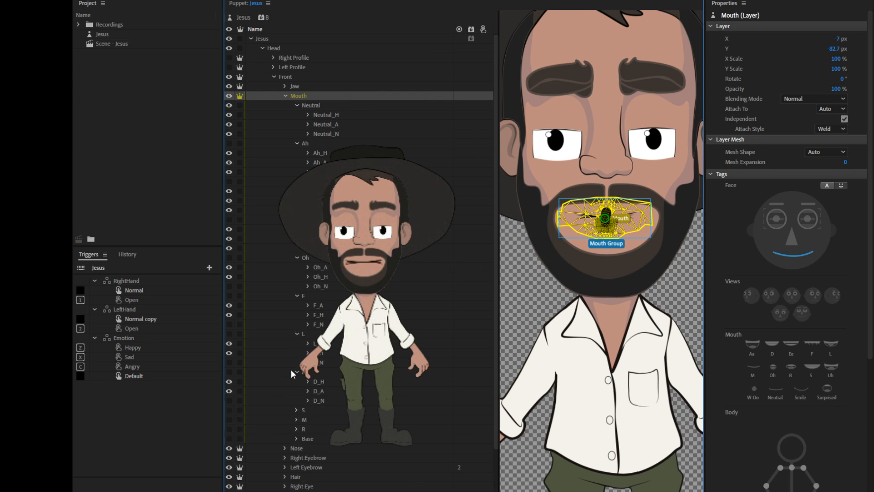
left_click(296, 410)
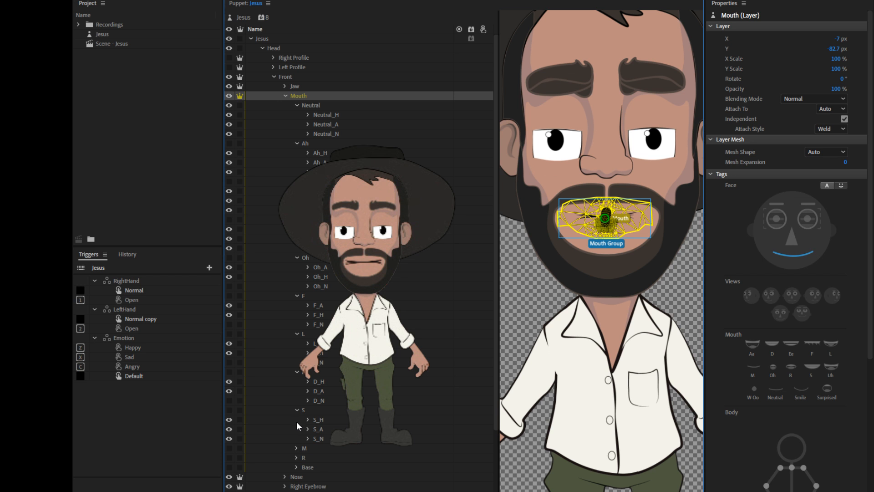
left_click(296, 448)
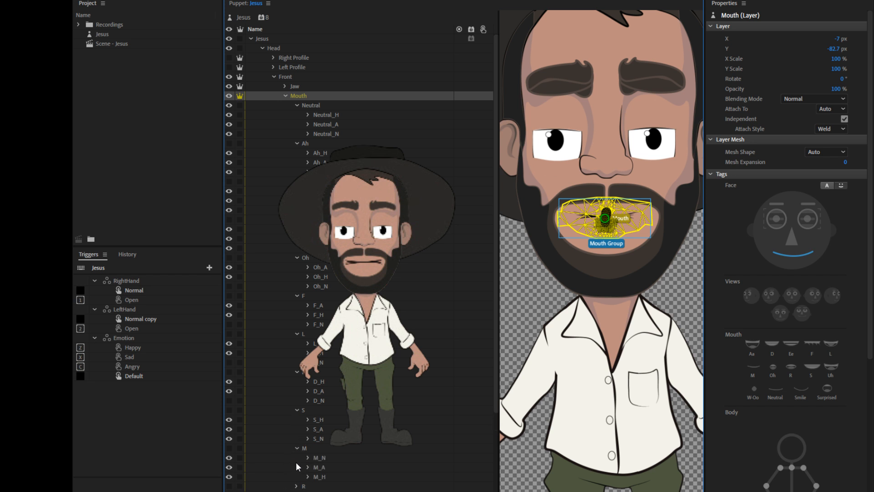
left_click(296, 486)
Step: Assign the happy (_H) variants of all eleven mouth shapes, from Neutral to R, to the Happy trigger in the Emotion swap set
left_click(340, 114)
left_click(326, 152, "ctrl")
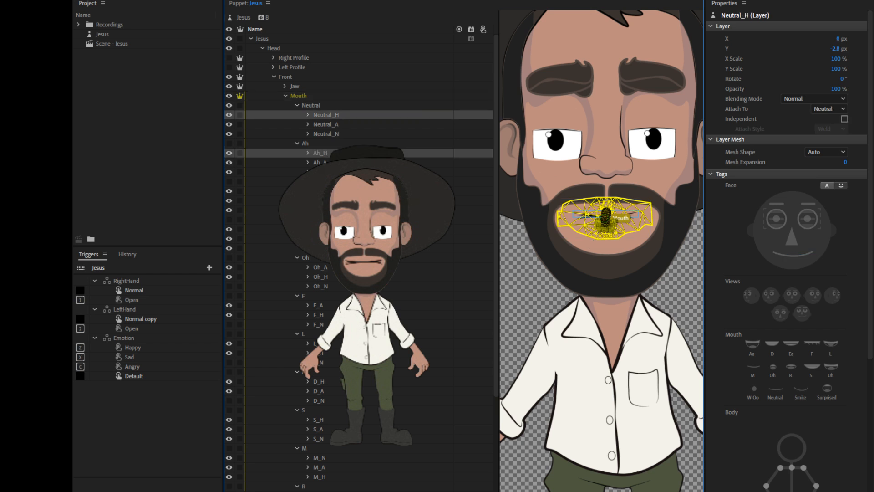
left_click(325, 191, "ctrl")
left_click(325, 248, "ctrl")
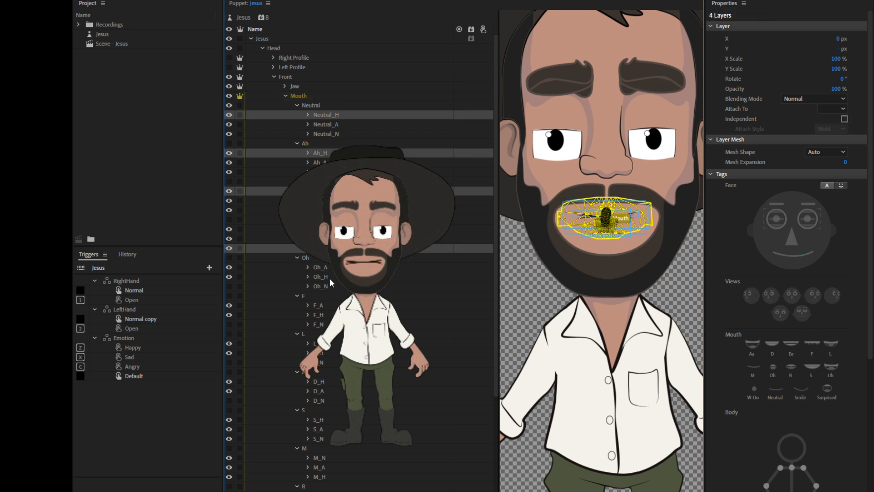
left_click(328, 277, "ctrl")
left_click(324, 314, "ctrl")
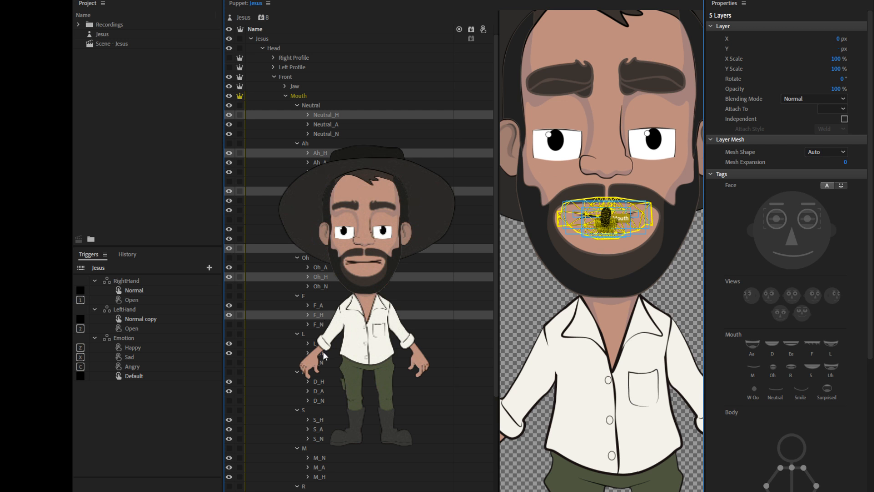
left_click(323, 352, "ctrl")
left_click(325, 382, "ctrl")
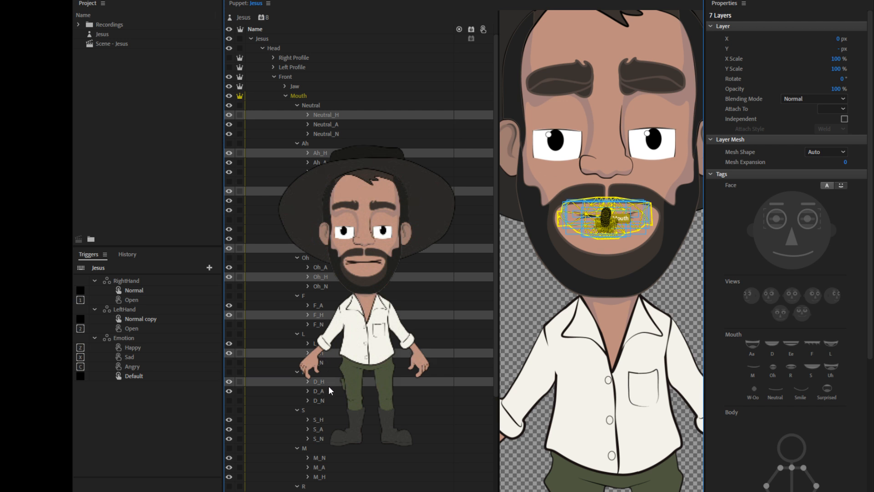
left_click(322, 422, "ctrl")
left_click(328, 475, "ctrl")
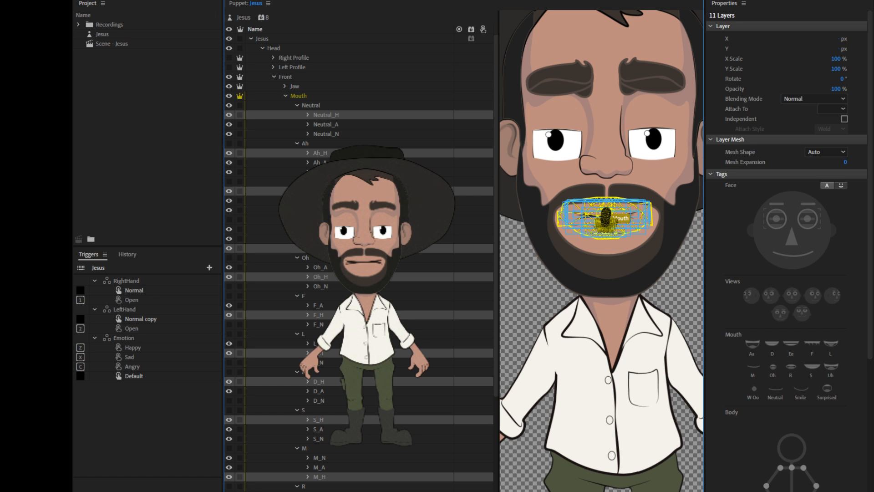
left_click_drag(328, 475, 153, 349)
Step: Assign the angry (_A) variants of all eleven mouth shapes, from Neutral to R, to both the Angry and Sad triggers
left_click(328, 130)
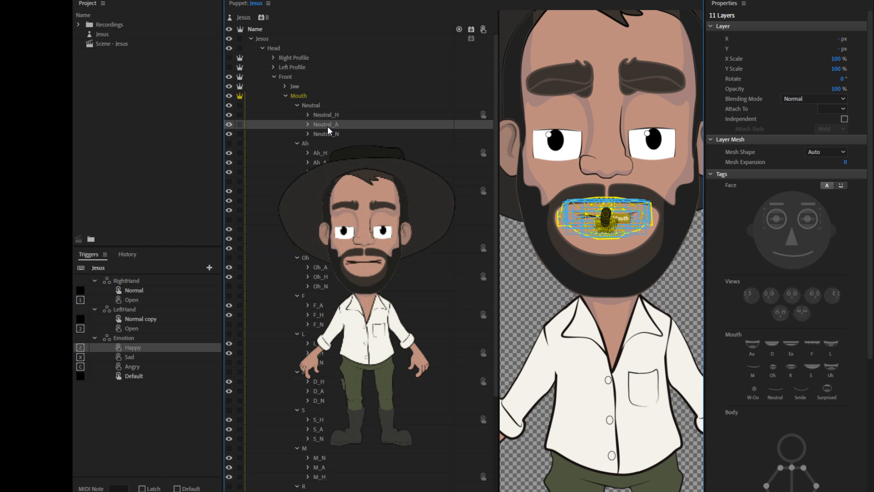
left_click(319, 162, "ctrl")
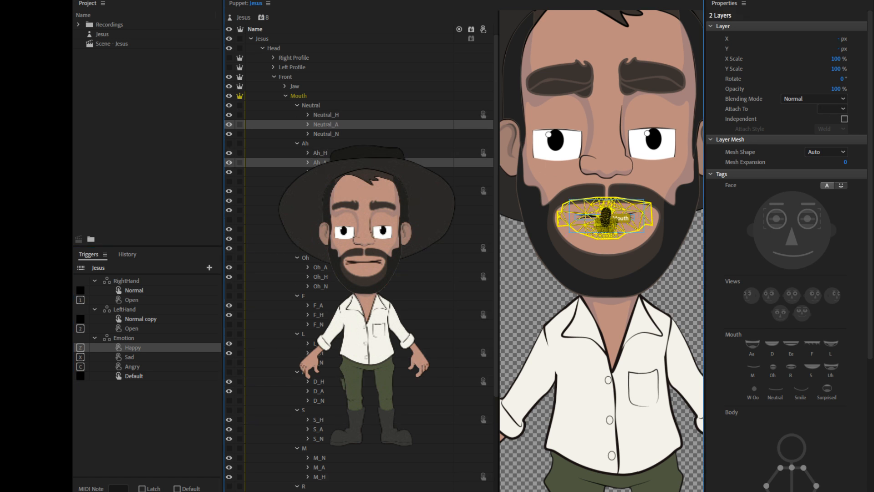
left_click(319, 200, "ctrl")
left_click(320, 239, "ctrl")
left_click(325, 277, "ctrl")
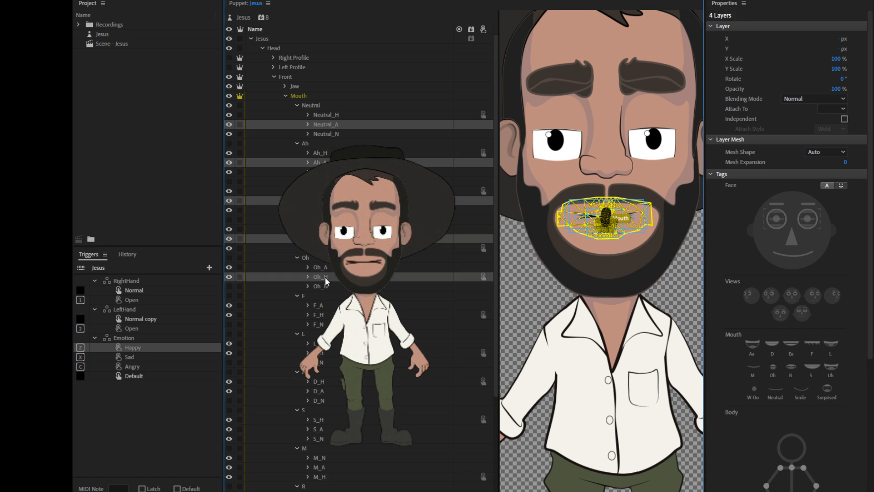
double_click(325, 277)
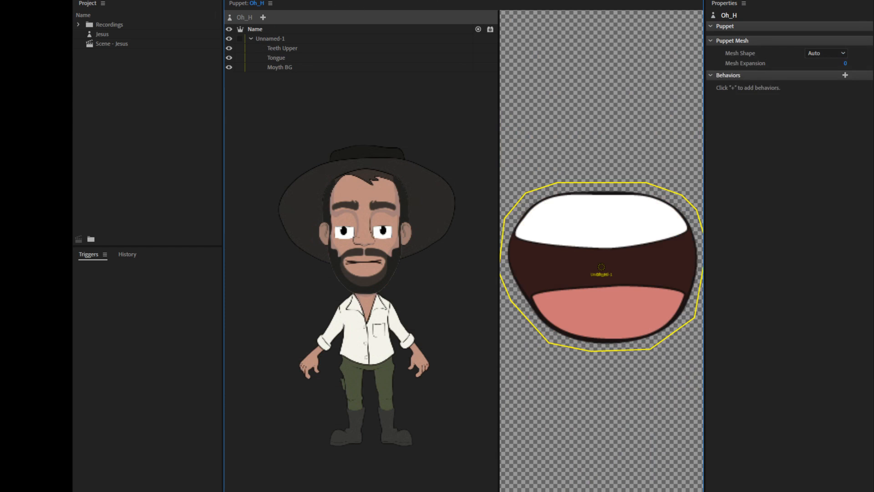
left_click(102, 35)
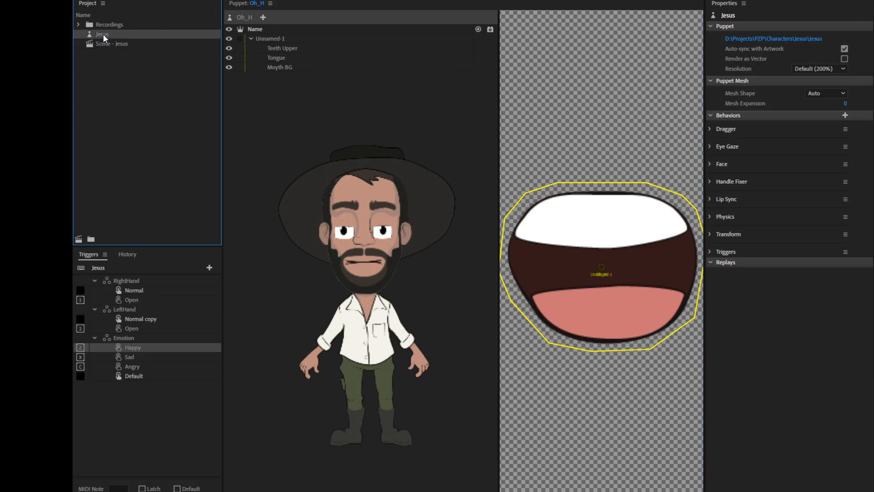
double_click(103, 34)
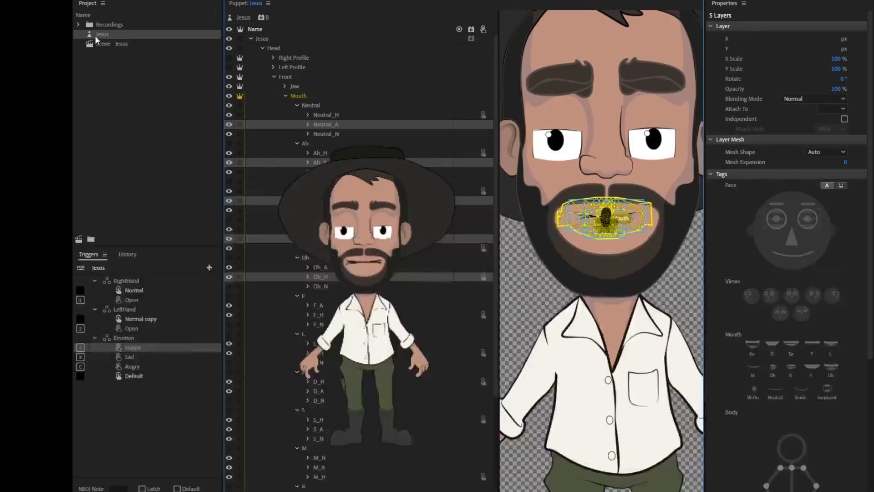
left_click(332, 275, "ctrl")
left_click(326, 266, "ctrl")
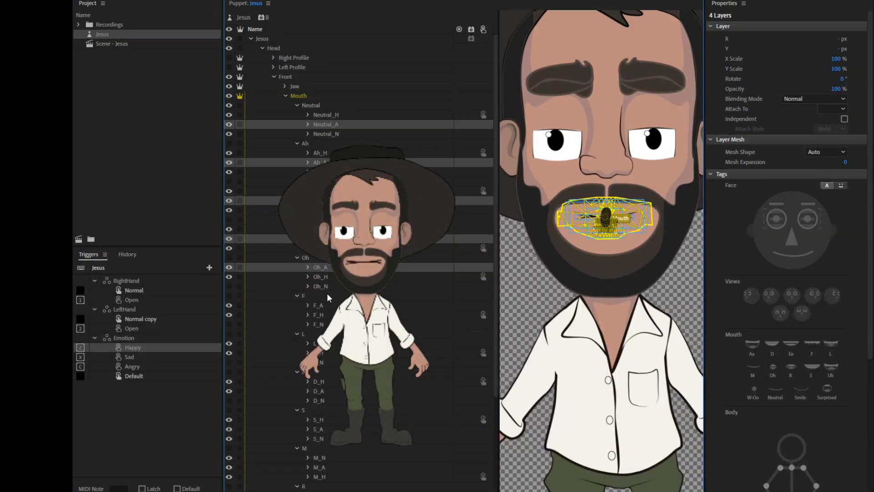
left_click(327, 324, "ctrl")
left_click(321, 306, "ctrl")
left_click(322, 344, "ctrl")
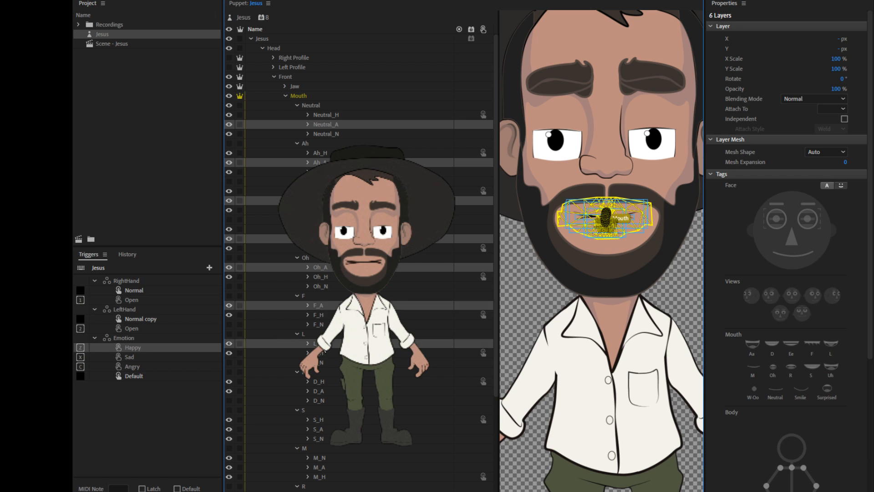
left_click(321, 392, "ctrl")
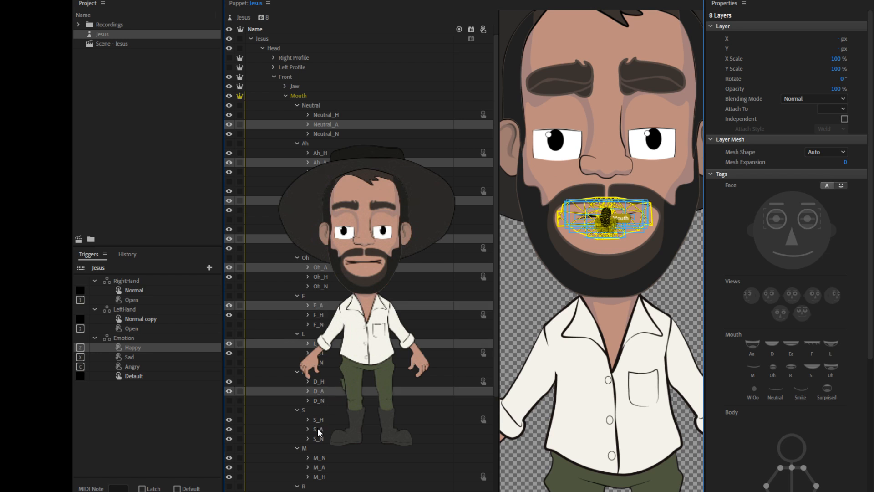
left_click(318, 429, "ctrl")
left_click(323, 467, "ctrl")
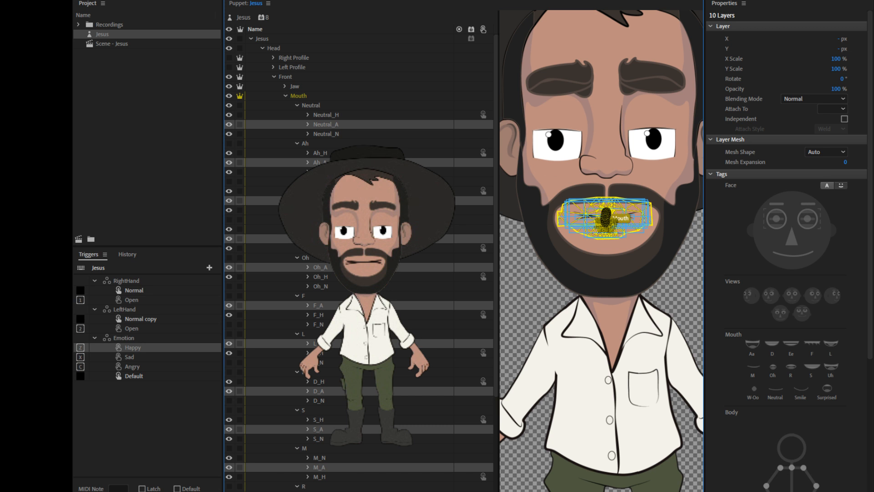
left_click(319, 491, "ctrl")
left_click_drag(318, 490, 142, 365)
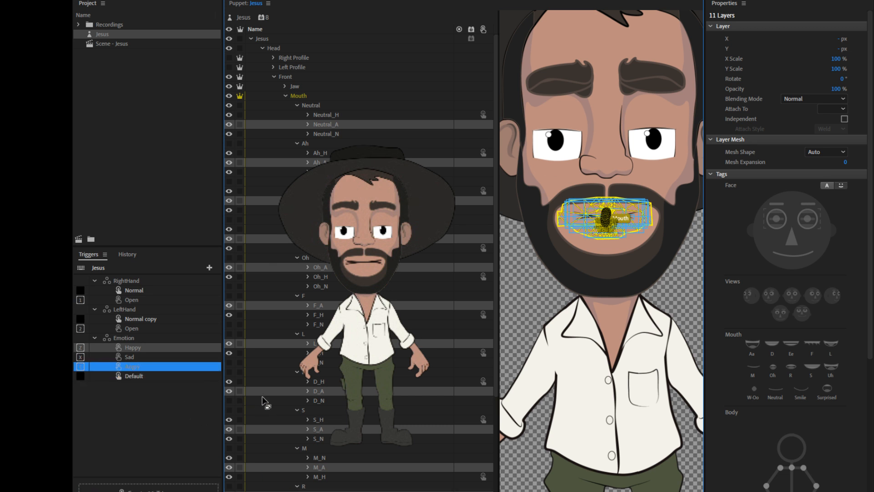
left_click_drag(324, 392, 152, 356)
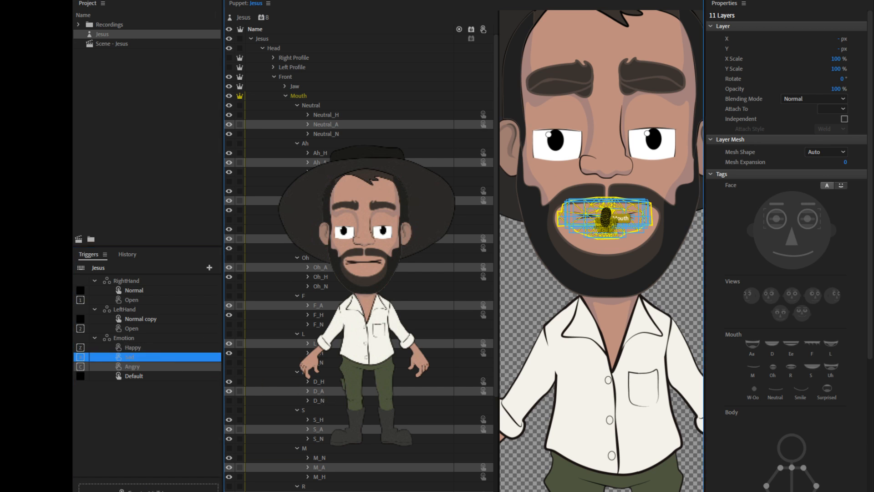
Step: Assign the neutral (_N) variants of all eleven mouth shapes to the Default trigger in the Emotion swap set and collapse the Mouth group
left_click(330, 134)
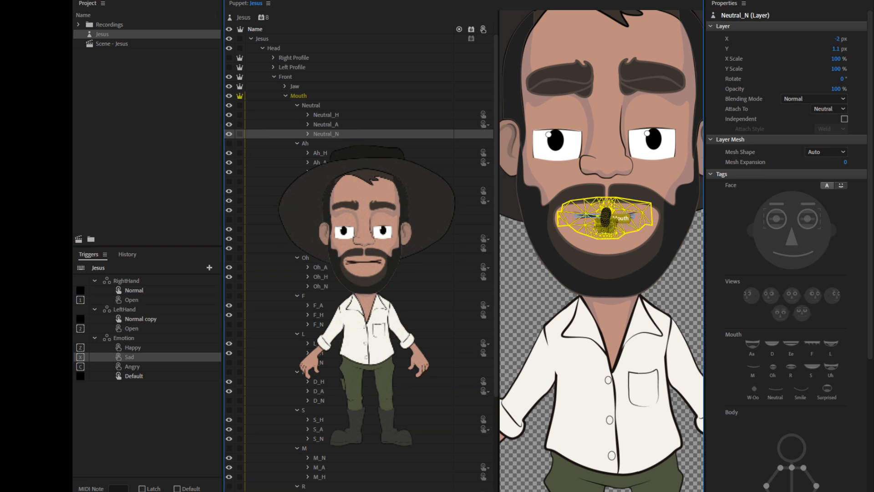
left_click(319, 171, "ctrl")
left_click(319, 209, "ctrl")
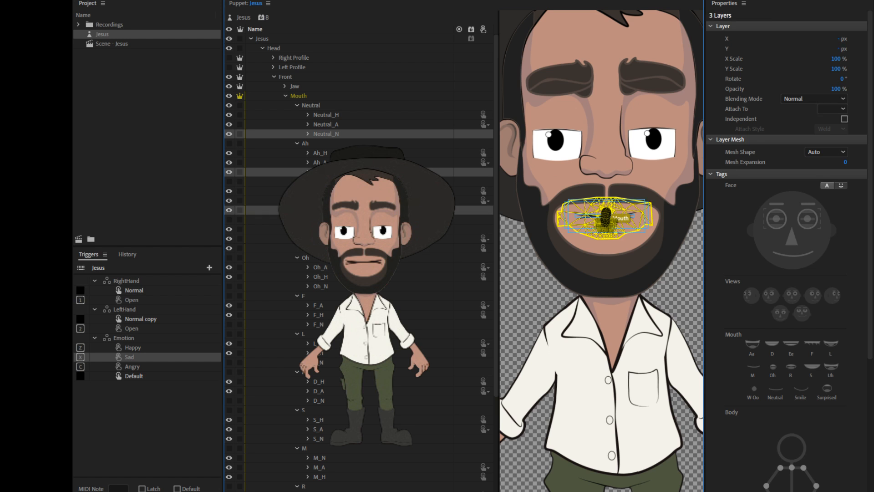
left_click(325, 285, "ctrl")
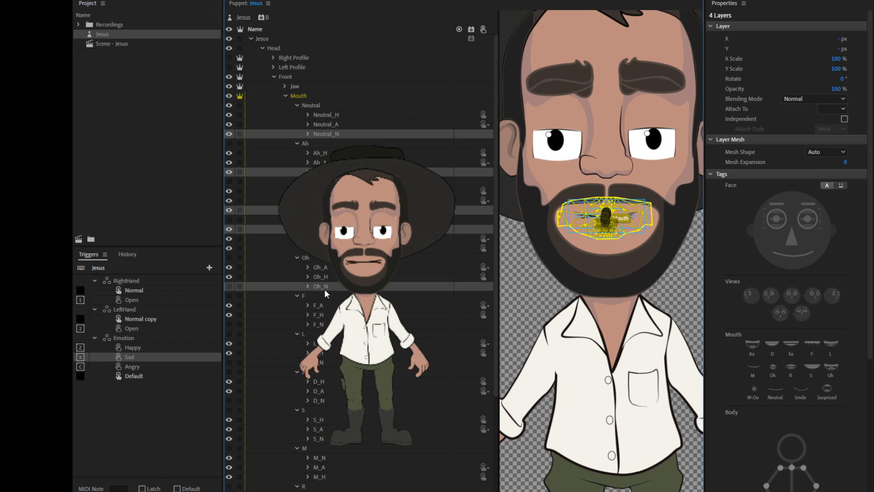
left_click(321, 324, "ctrl")
left_click(324, 363, "ctrl")
left_click(321, 400, "ctrl")
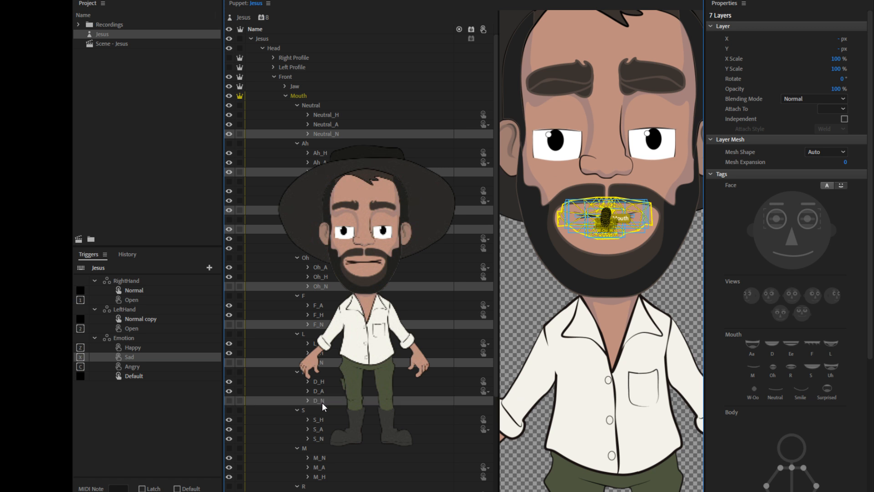
left_click(319, 439, "ctrl")
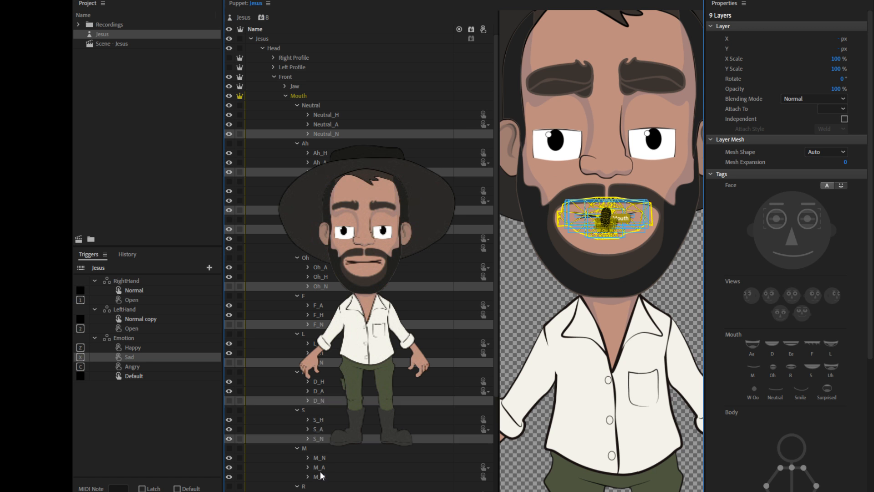
left_click(323, 458, "ctrl")
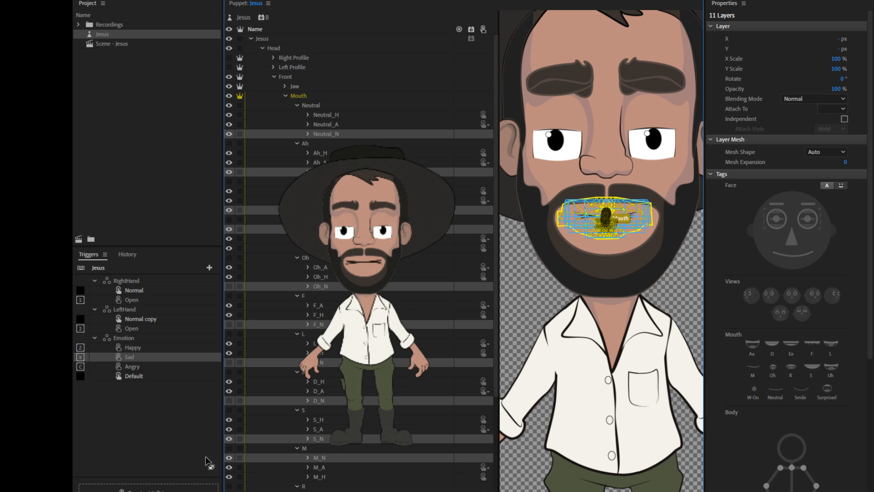
left_click_drag(150, 376, 153, 379)
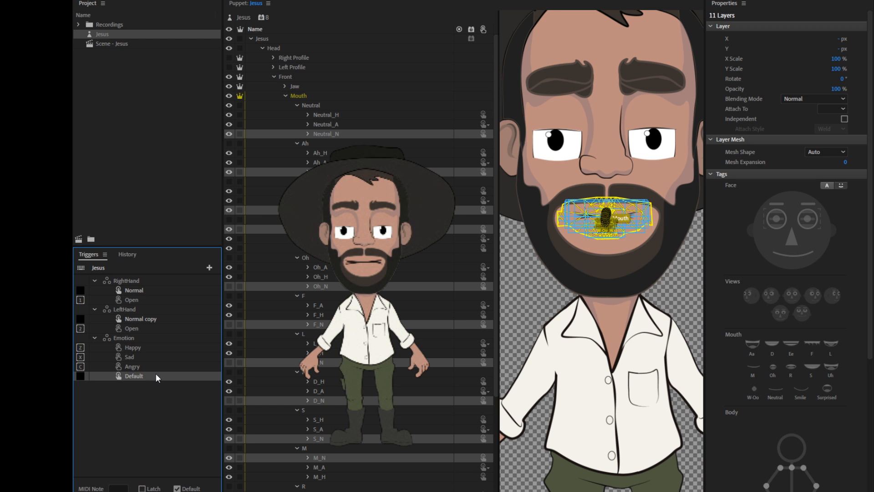
left_click(286, 96)
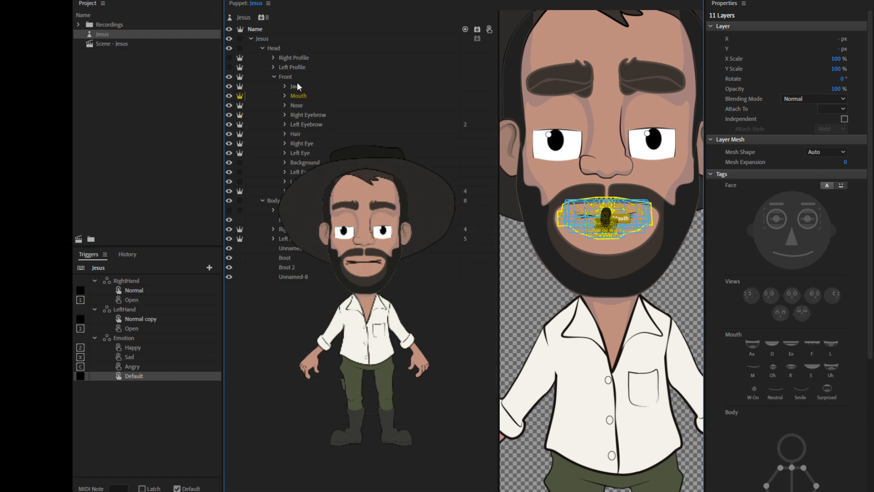
Step: Return to the Record workspace and try to switch the camera source, including to NewTek NDI Video
left_click(531, 14)
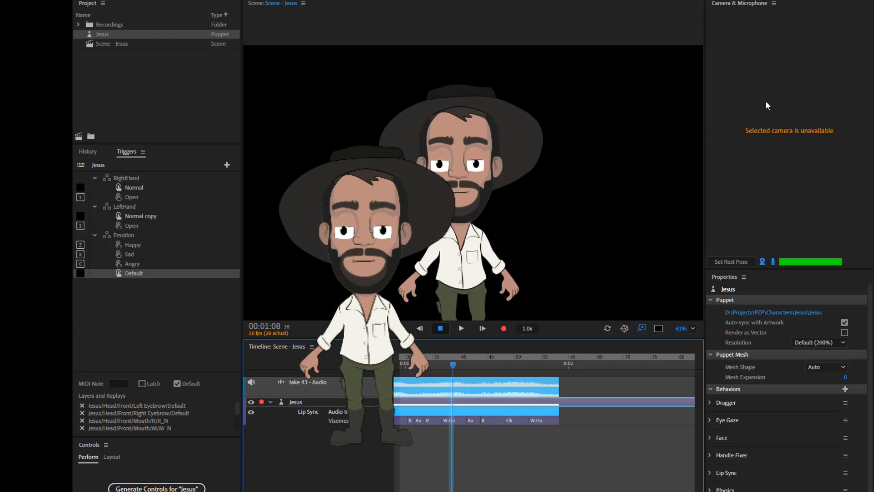
left_click(763, 261)
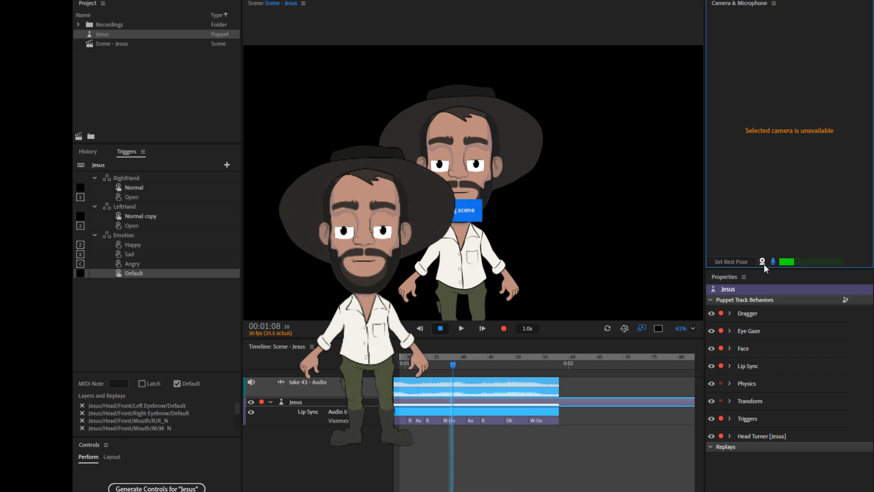
left_click(774, 3)
left_click(669, 64)
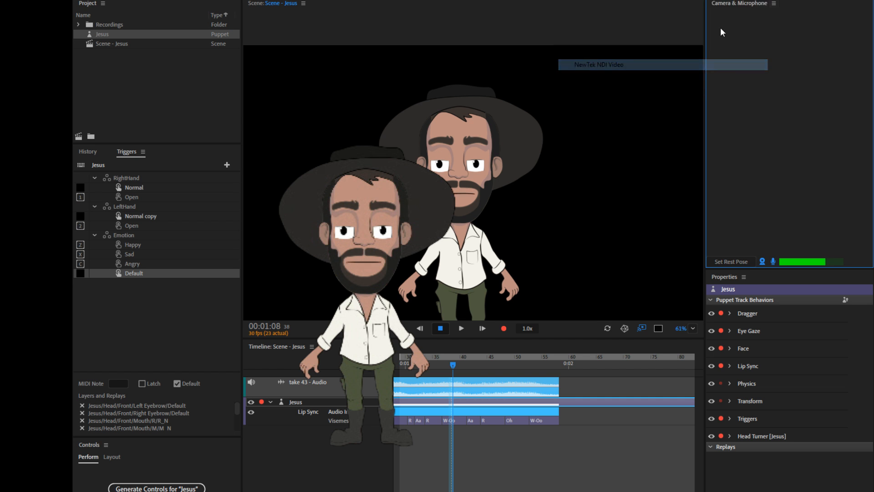
left_click(774, 4)
left_click(640, 75)
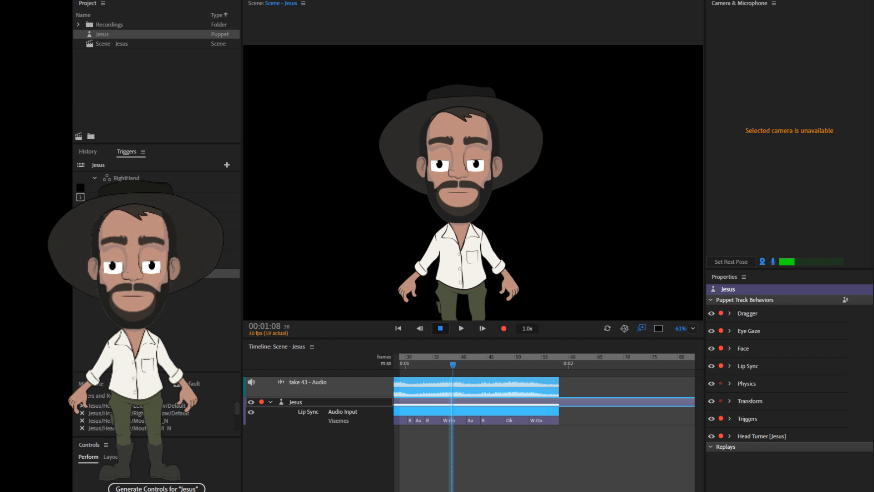
Step: Review the layers assigned to the Angry and Happy triggers and test moving the puppet's hands in toward its body
key("a")
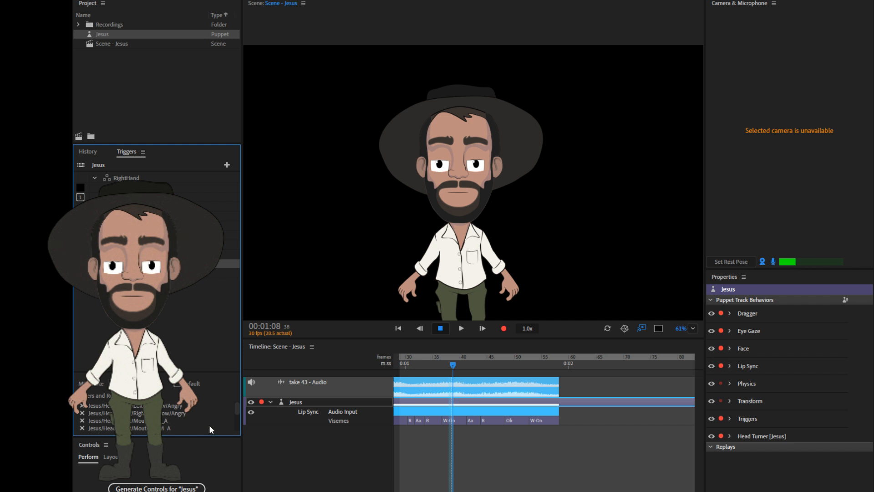
scroll(209, 425, "down", 2)
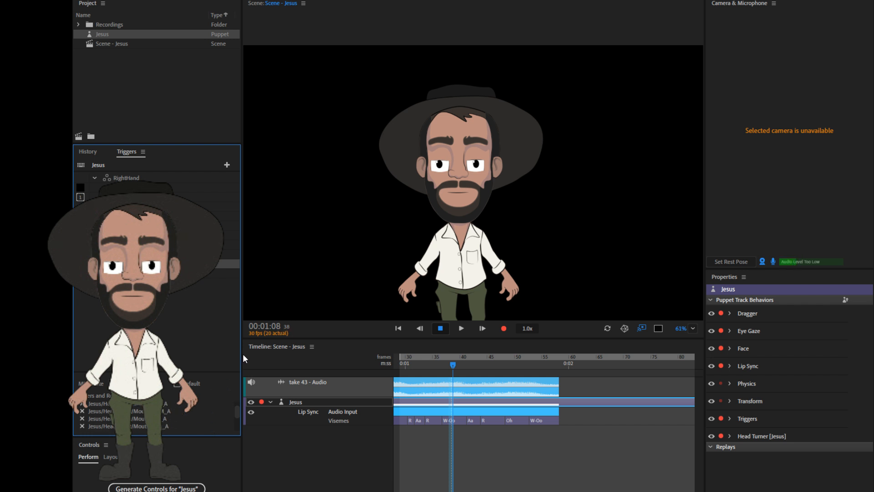
left_click(351, 275)
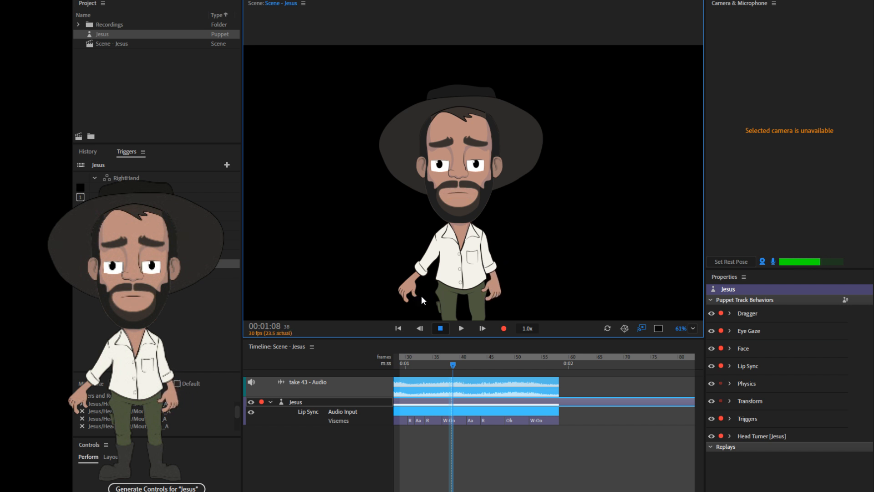
left_click_drag(416, 298, 430, 299)
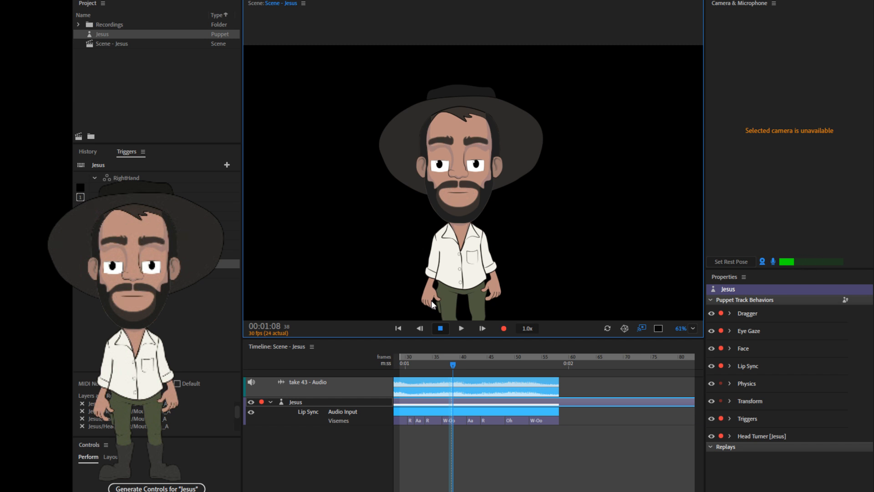
left_click(228, 248)
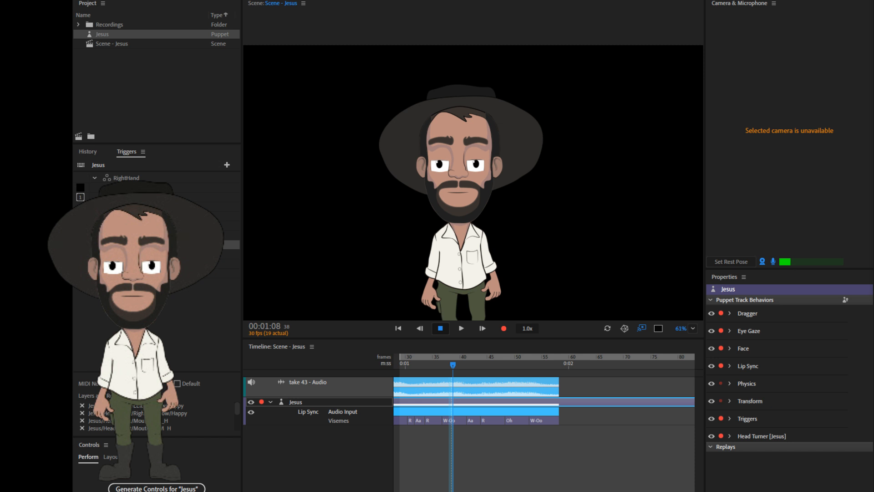
Step: Scrub the playhead back through the one-second mark of the lip sync take to preview the mouth shapes
left_click(412, 363)
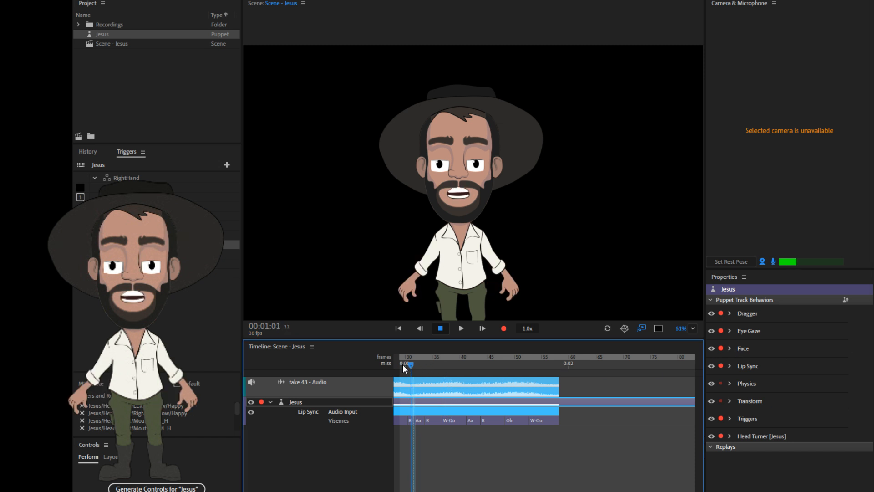
left_click(404, 364)
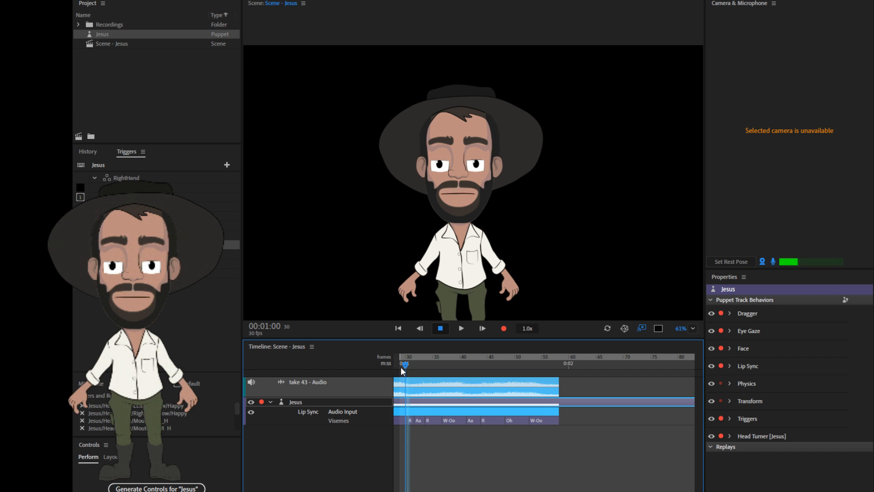
left_click_drag(403, 361, 384, 362)
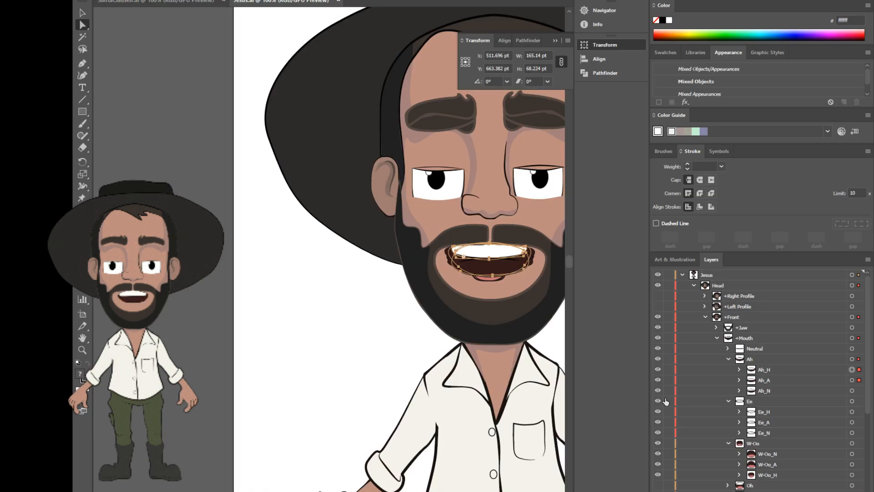
Step: In the Illustrator artwork, collapse the +Front head group, narrow the side panels and show +Left Profile instead of +Front
left_click(705, 316)
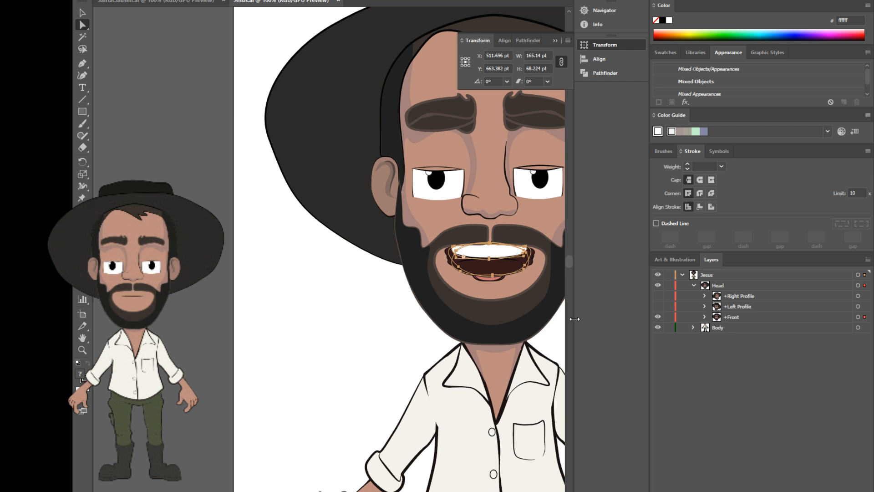
left_click_drag(572, 320, 716, 326)
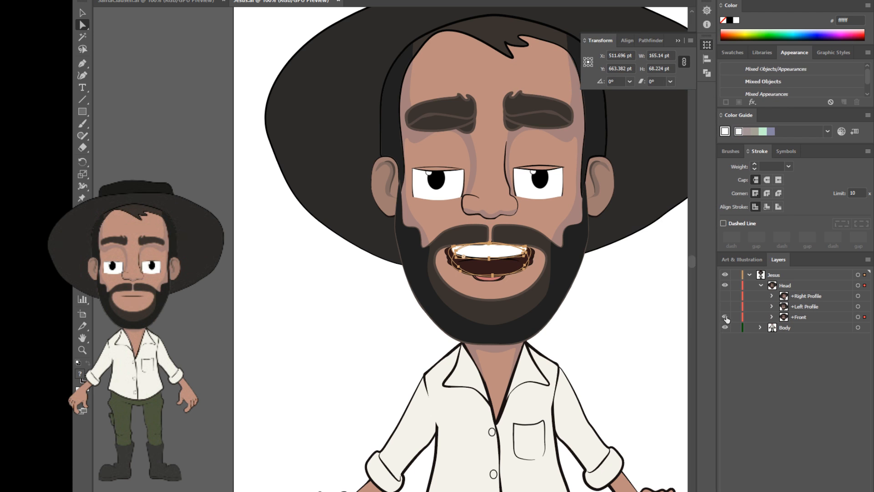
left_click(725, 317)
left_click(725, 306)
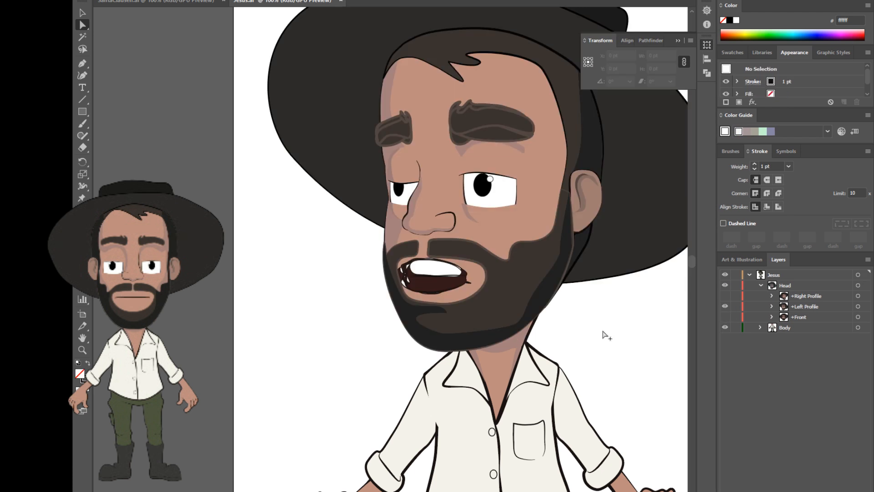
Step: Look over the whole left-profile character, then inspect the mouth shapes in the +Mouth copy group of +Right Profile and collapse that profile
scroll(590, 357, "down", 1)
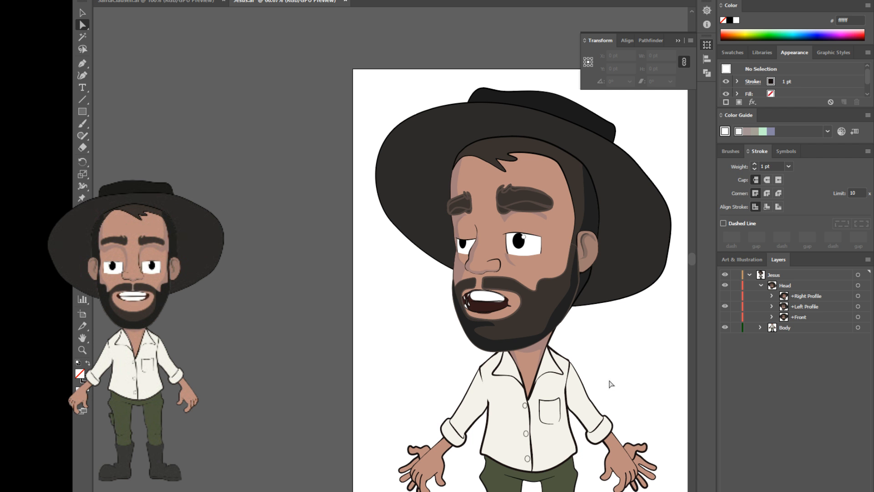
scroll(610, 384, "down", 2)
scroll(636, 412, "up", 1)
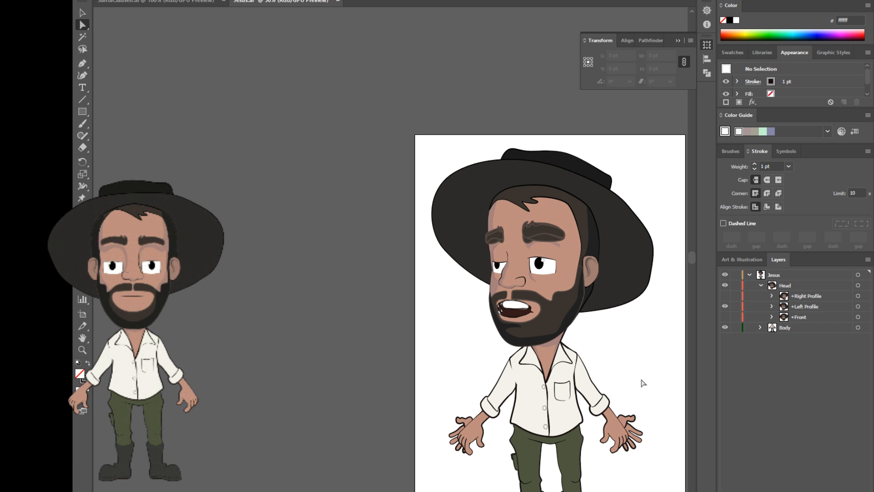
scroll(507, 314, "down", 1)
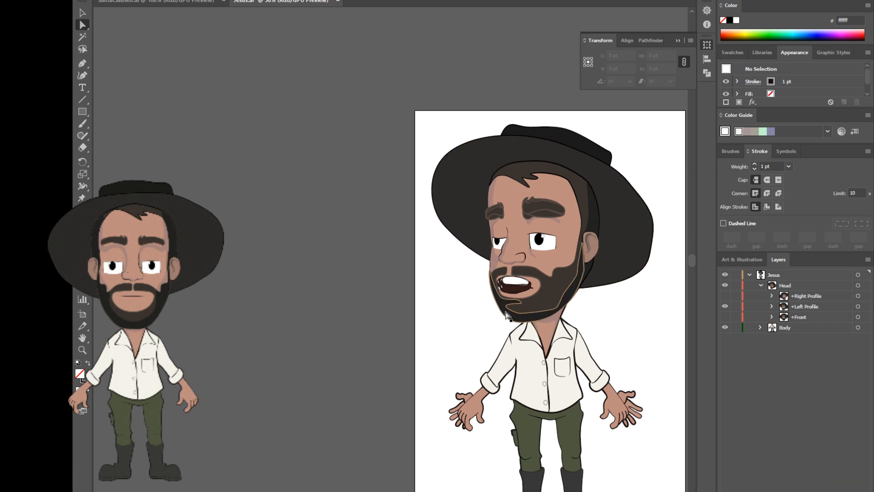
scroll(507, 314, "down", 1)
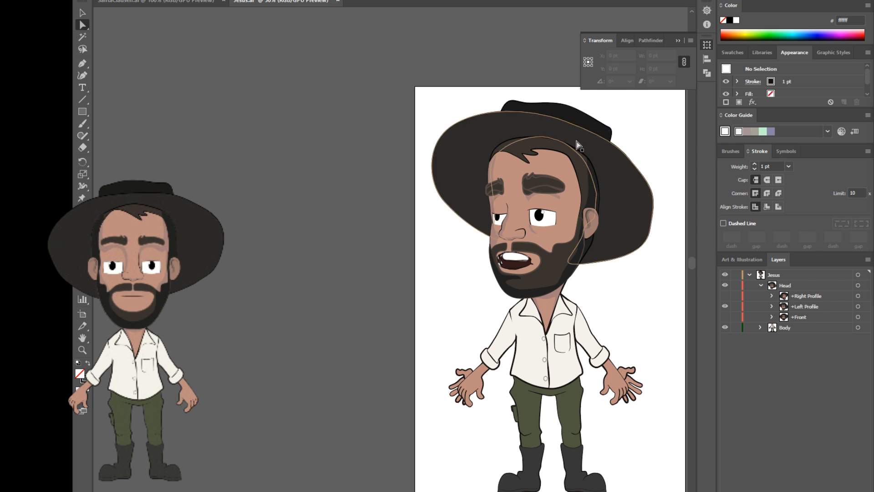
left_click(771, 296)
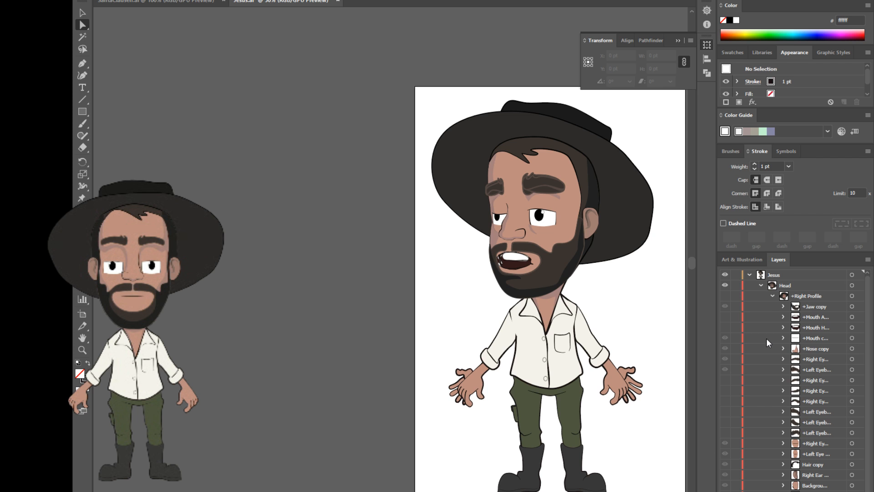
left_click(783, 337)
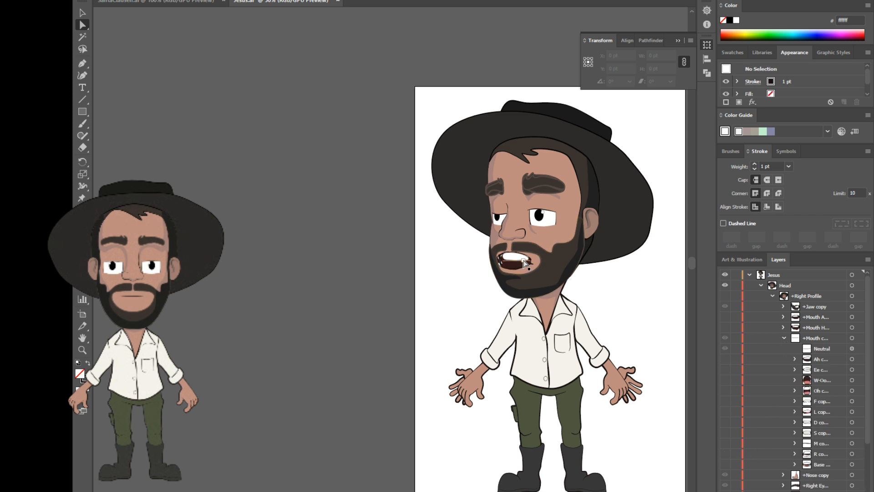
left_click(772, 296)
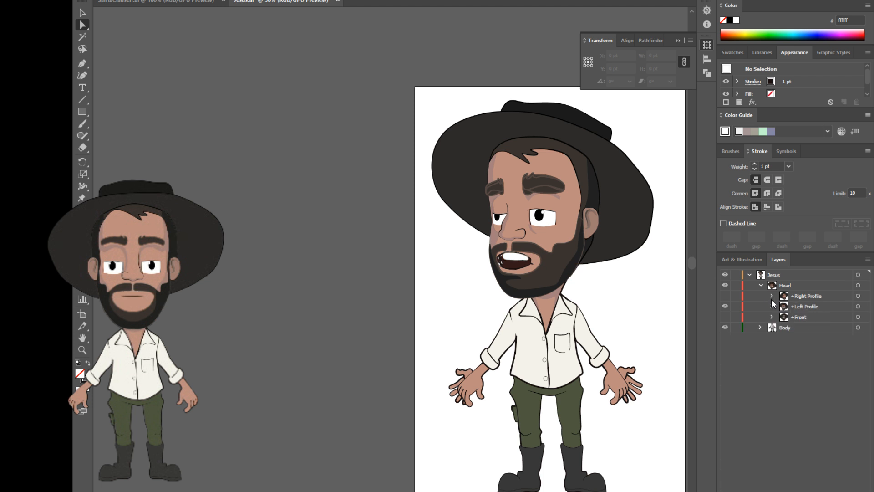
Step: Expand +Left Profile, check the mouth shapes inside +Mouth Angry, and widen the side panels to show full layer names
left_click(772, 306)
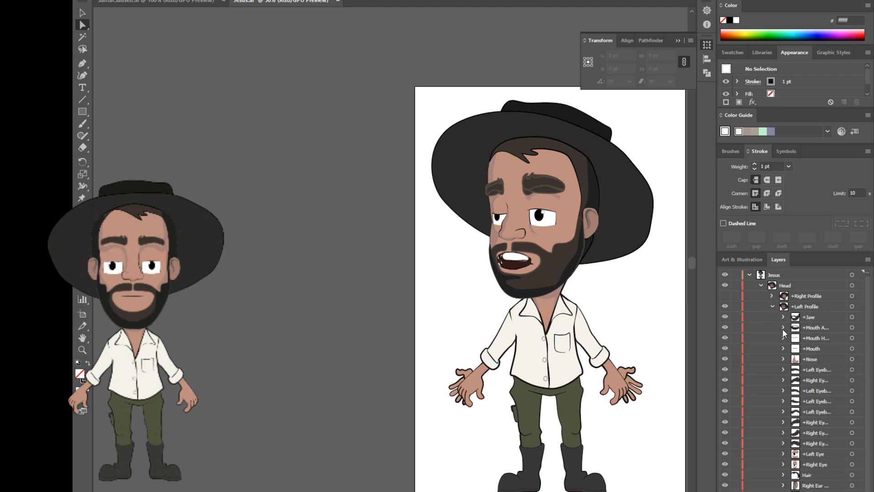
left_click(782, 327)
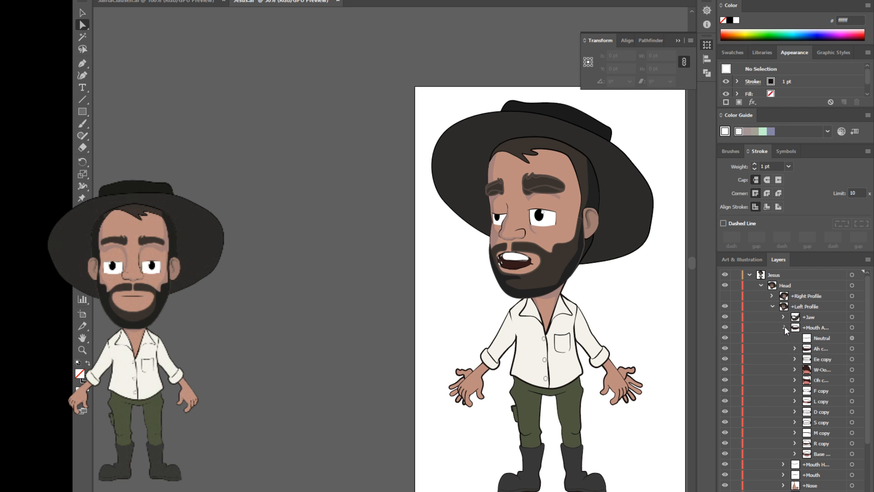
left_click(784, 326)
left_click_drag(693, 335, 666, 336)
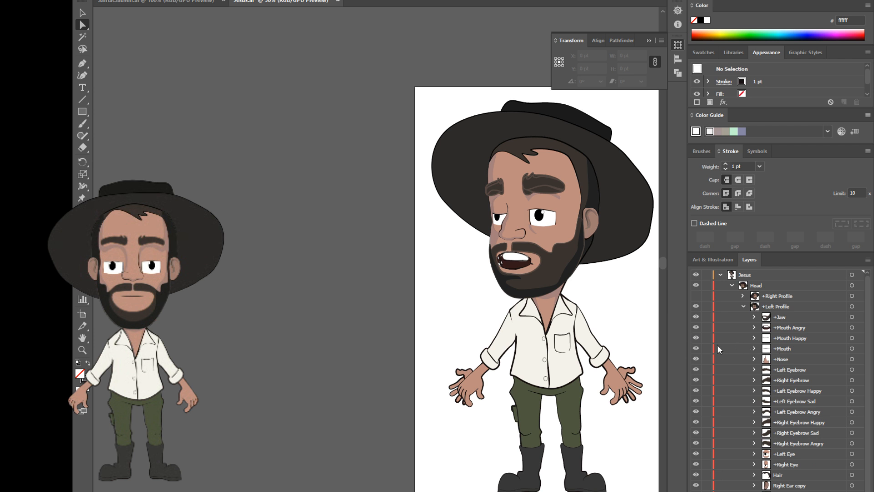
Step: Hide +Mouth Angry and +Mouth Happy, show Ah instead of Neutral in the left profile's +Mouth group, and collapse the groups
left_click(696, 328)
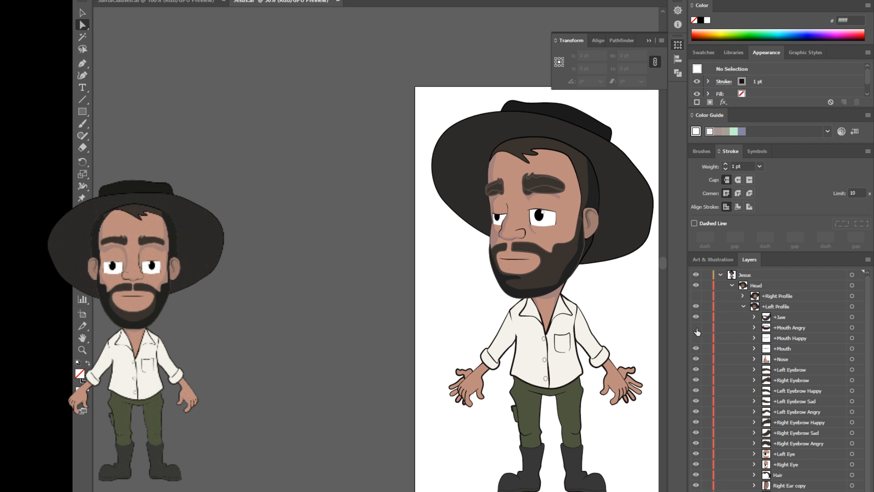
left_click(753, 348)
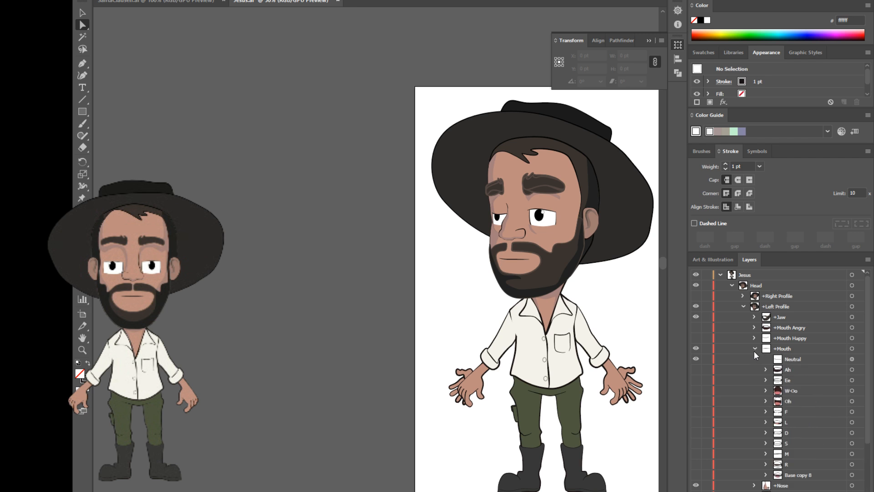
left_click(696, 359)
left_click(695, 369)
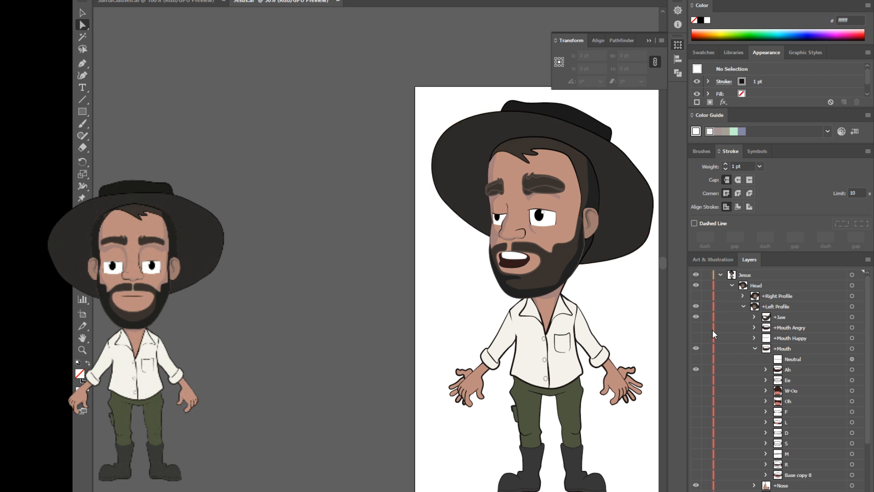
left_click(754, 348)
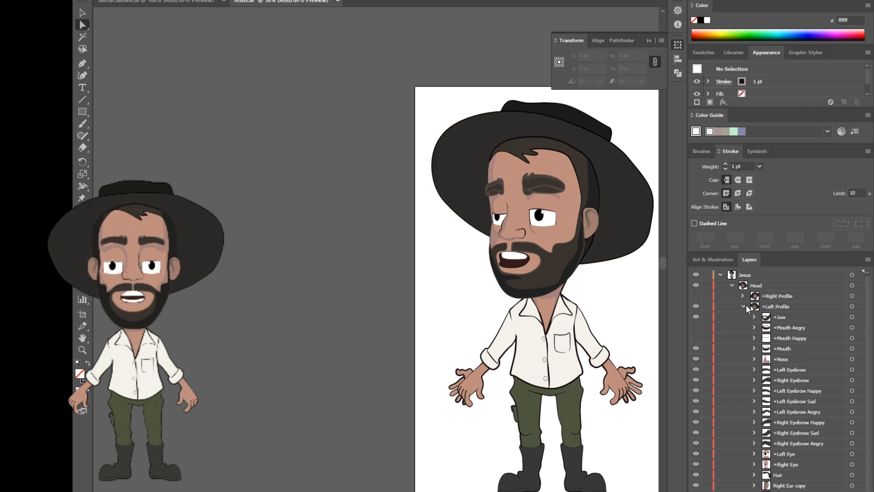
left_click(743, 306)
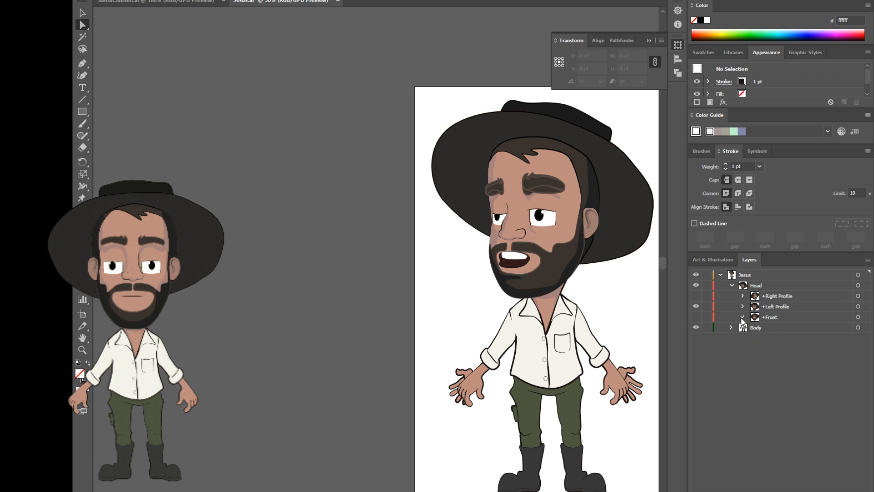
Step: Expand +Front down to the +Right Blink group of +Right Eye and examine its Eyelid and path layers
left_click(742, 317)
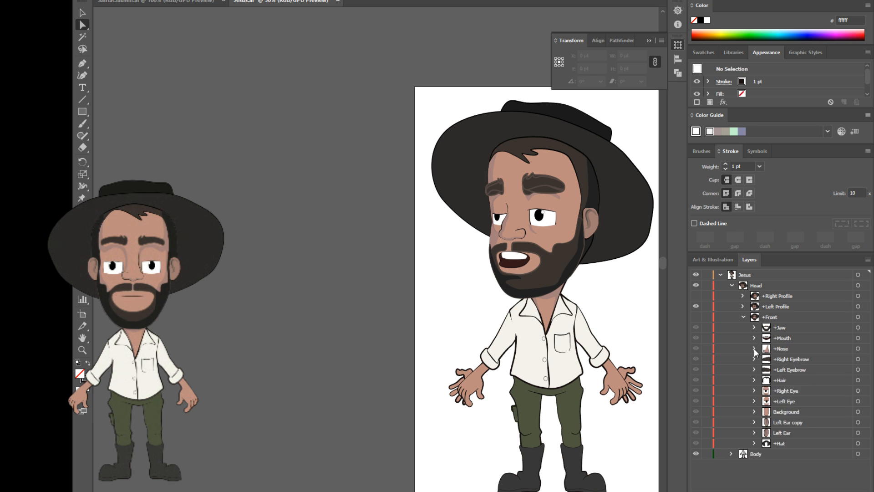
left_click(753, 391)
left_click(766, 400)
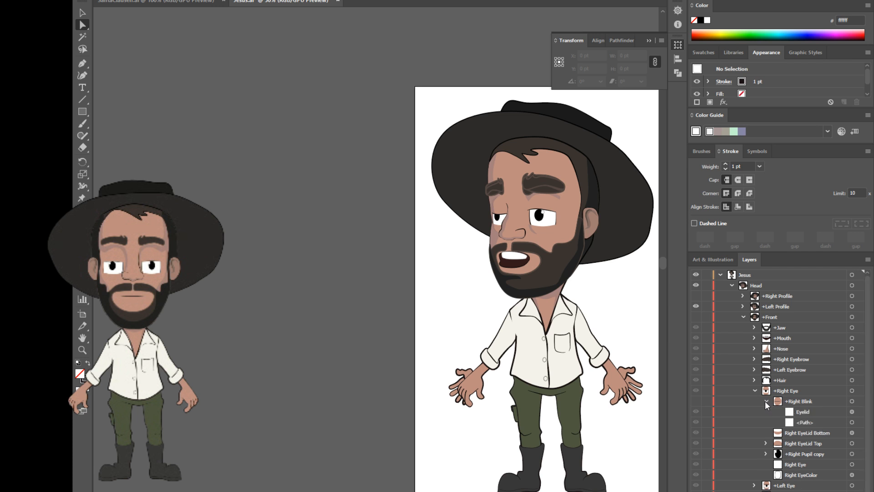
left_click(804, 413)
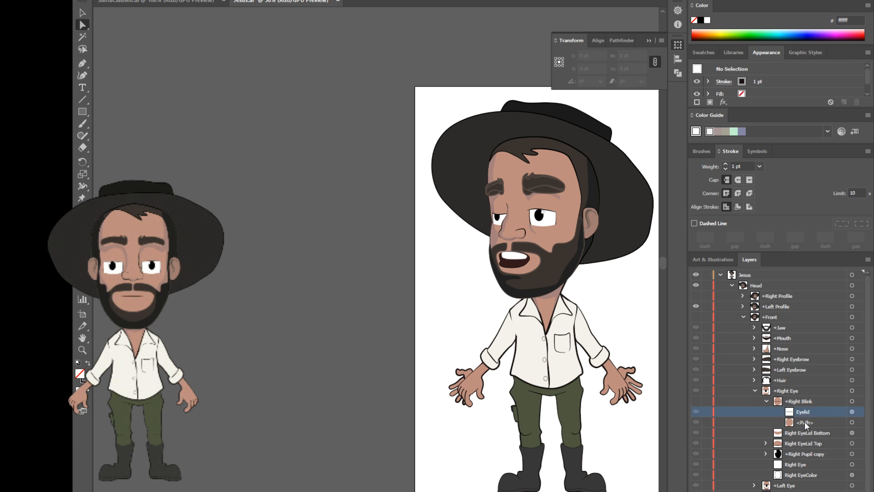
left_click(804, 421)
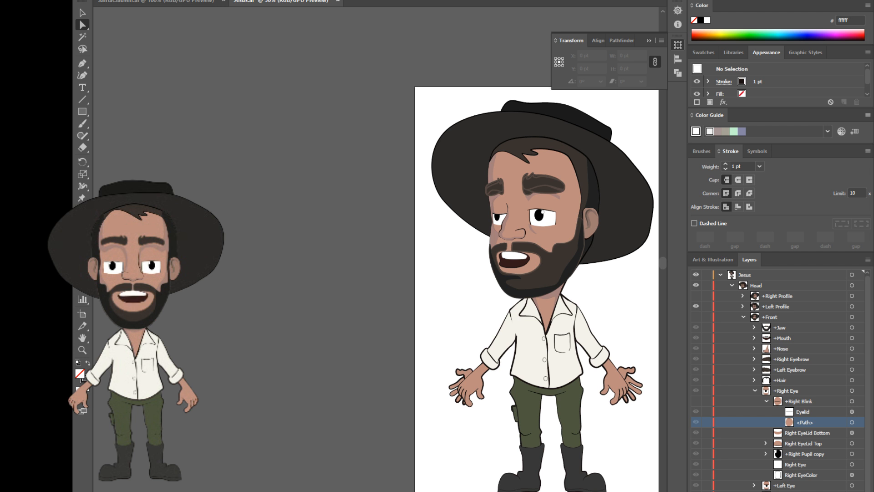
Step: Collapse the +Right Eye and Head groups and switch back to the Jesus scene in Character Animator
left_click(754, 390)
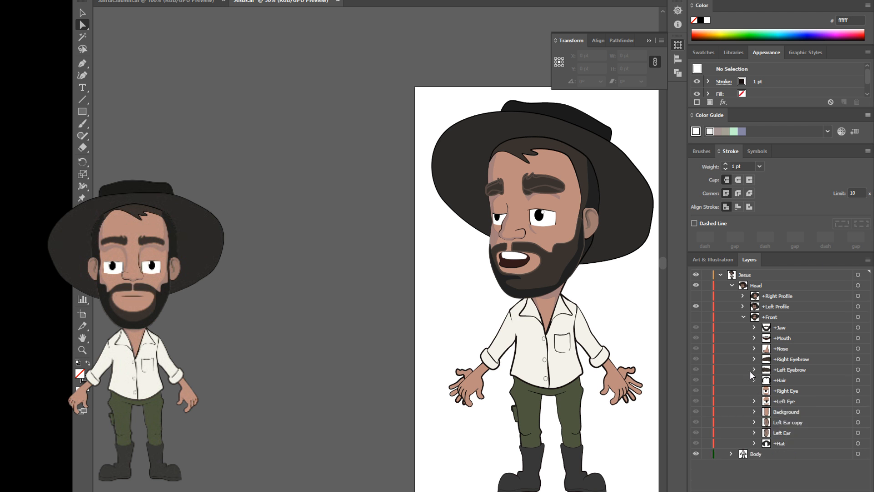
left_click(731, 286)
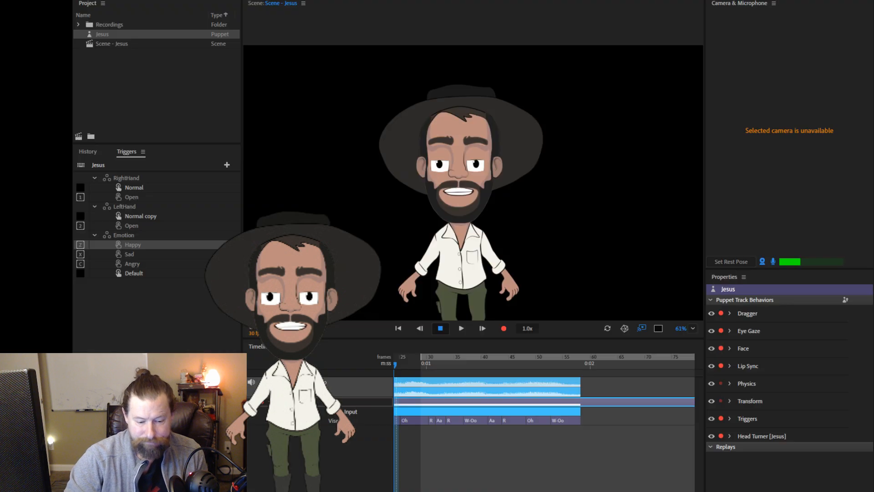
key("alt+Tab")
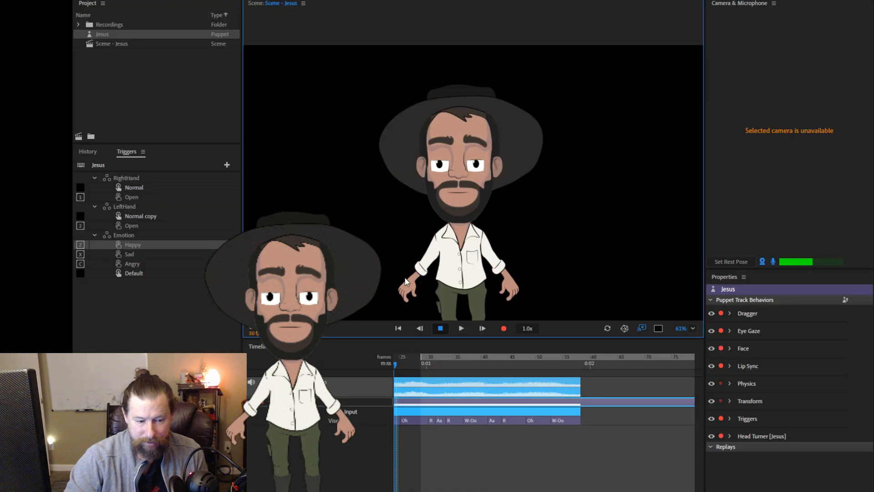